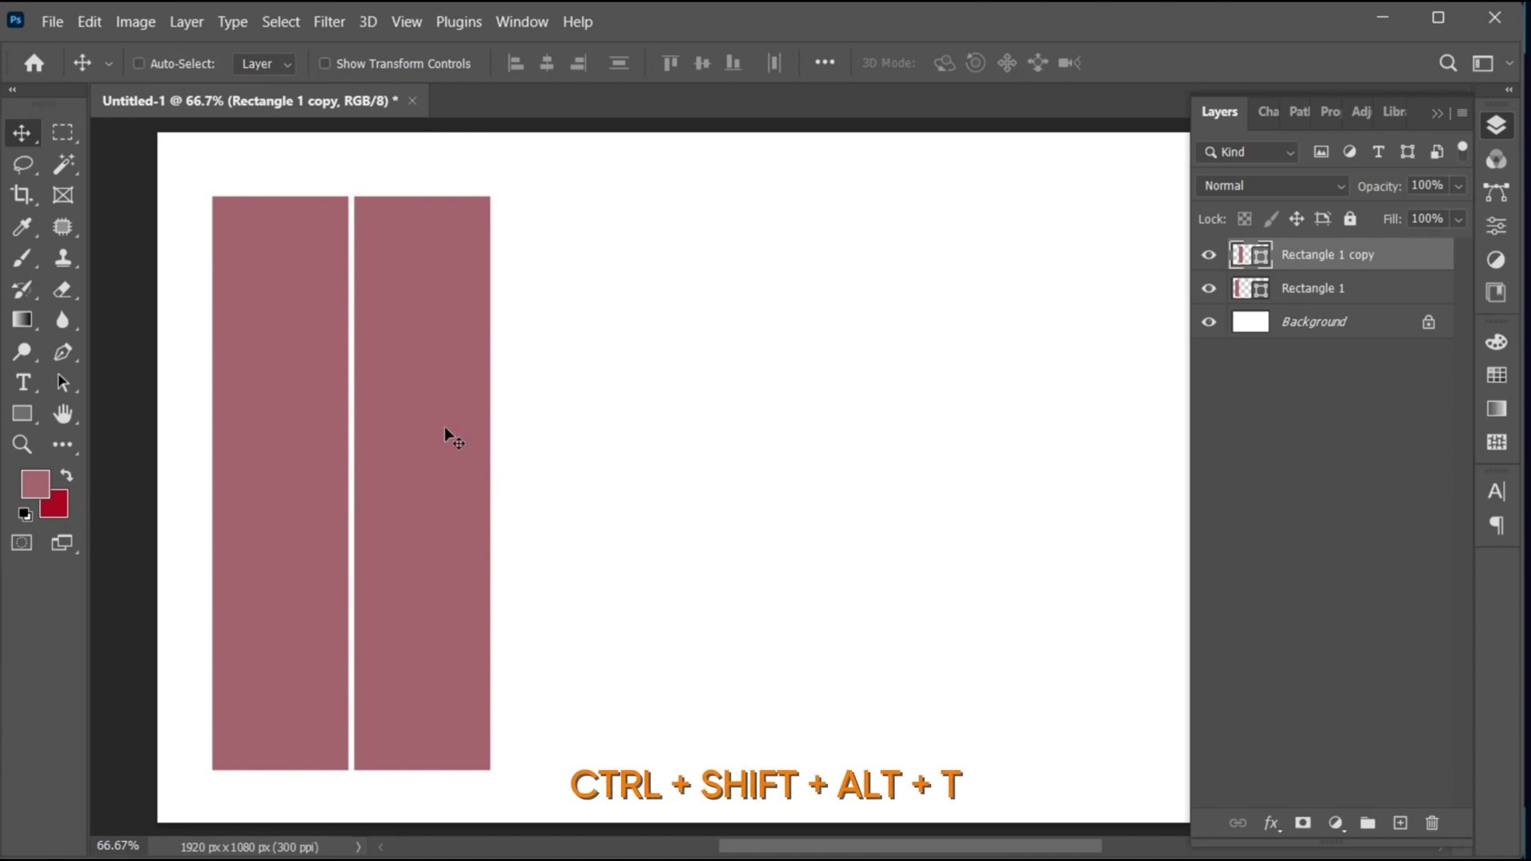
Repeat the duplicate-and-offset transform on the rectangle six more times to make an evenly spaced row of eight.
{"action": "key", "text": "ctrl+shift+alt+t"}
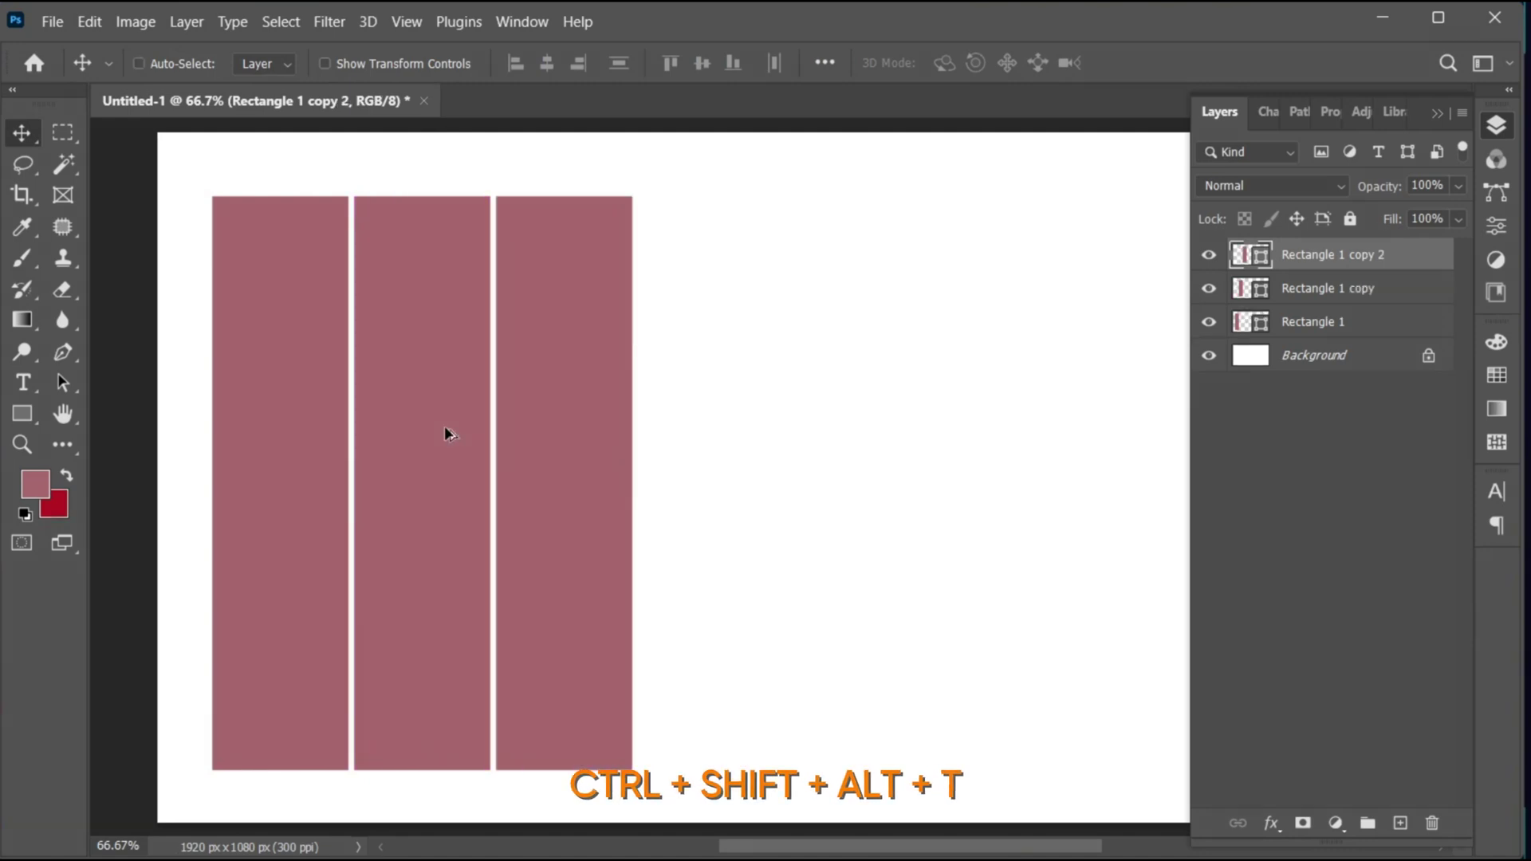
{"action": "key", "text": "ctrl+shift+alt+t"}
{"action": "key", "text": "ctrl+shift+alt+t"}
{"action": "key", "text": "ctrl+shift+alt+t"}
{"action": "key", "text": "ctrl+shift+alt+t"}
{"action": "key", "text": "ctrl+shift+alt+t"}
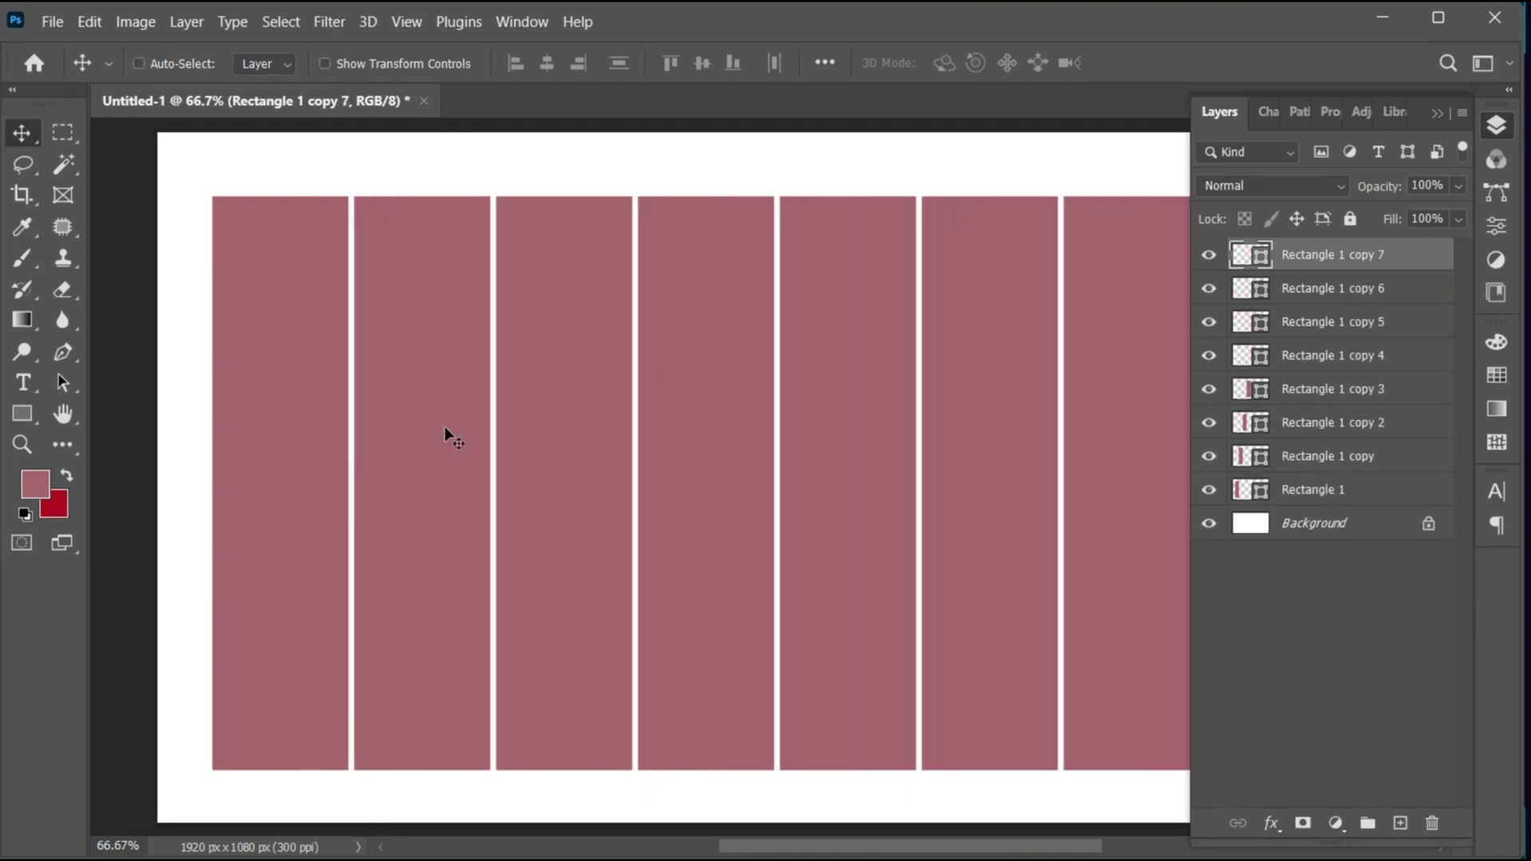
Select all eight rectangle layers and scale them together to 97.96% width, keeping the height at 100%.
{"action": "left_click", "coordinate": [1317, 496], "text": "shift"}
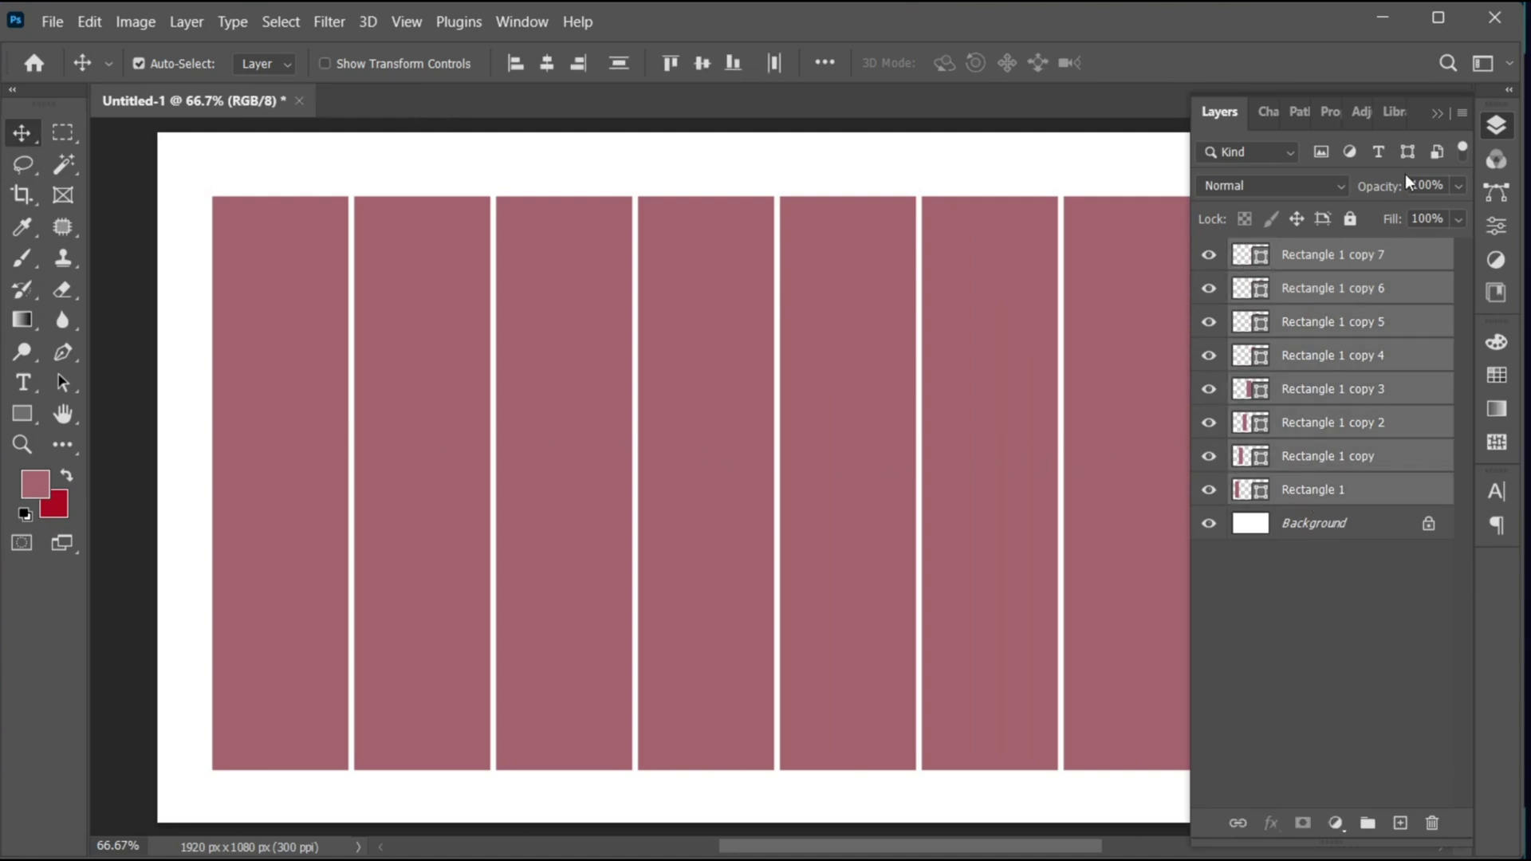
{"action": "left_click", "coordinate": [1440, 115]}
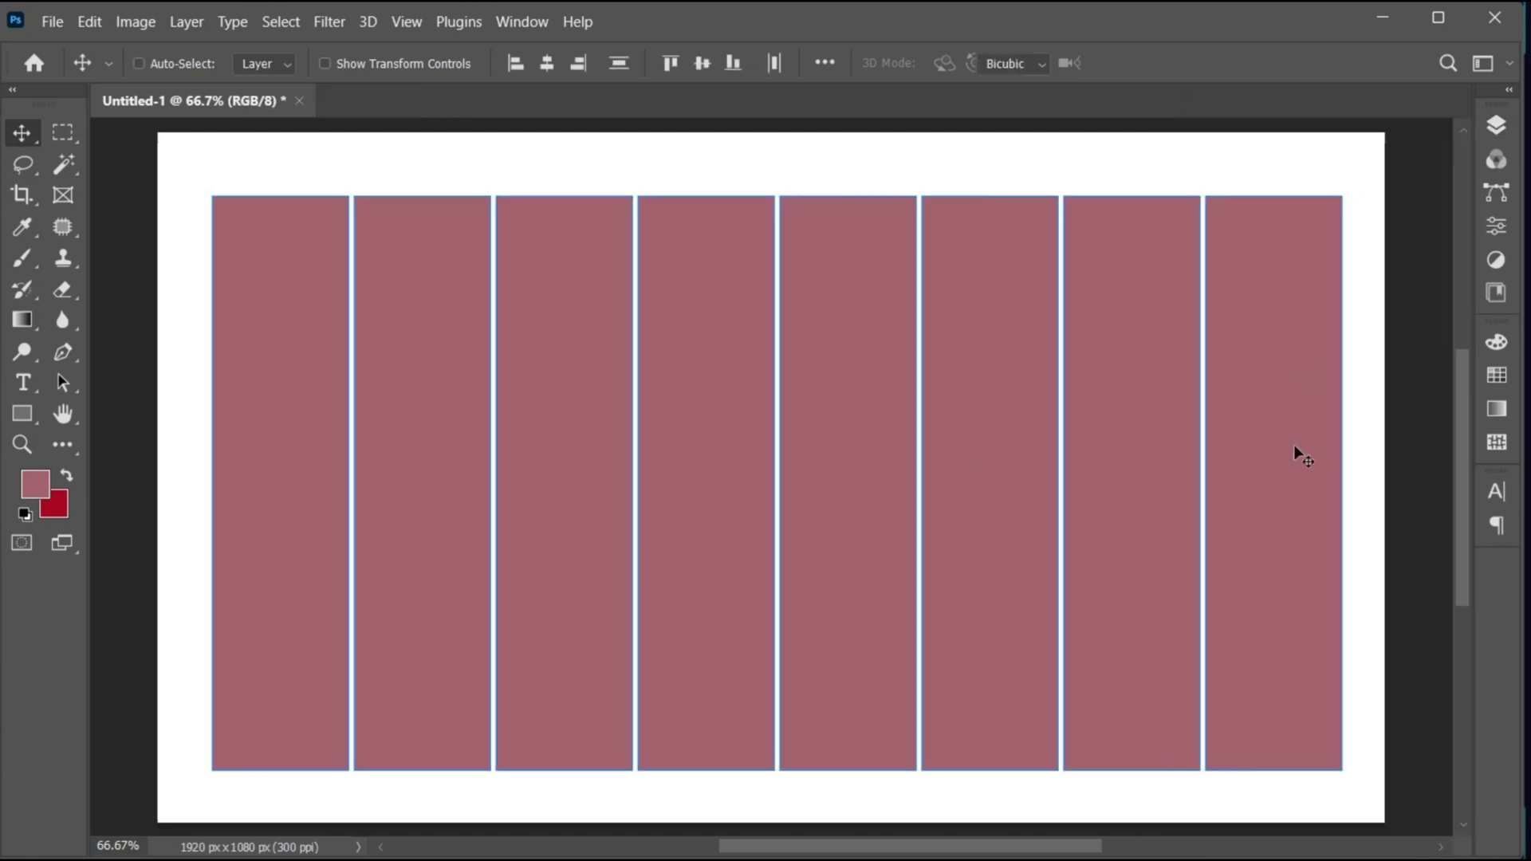
{"action": "key", "text": "ctrl+t"}
{"action": "left_click_drag", "start_coordinate": [1342, 483], "coordinate": [1276, 526]}
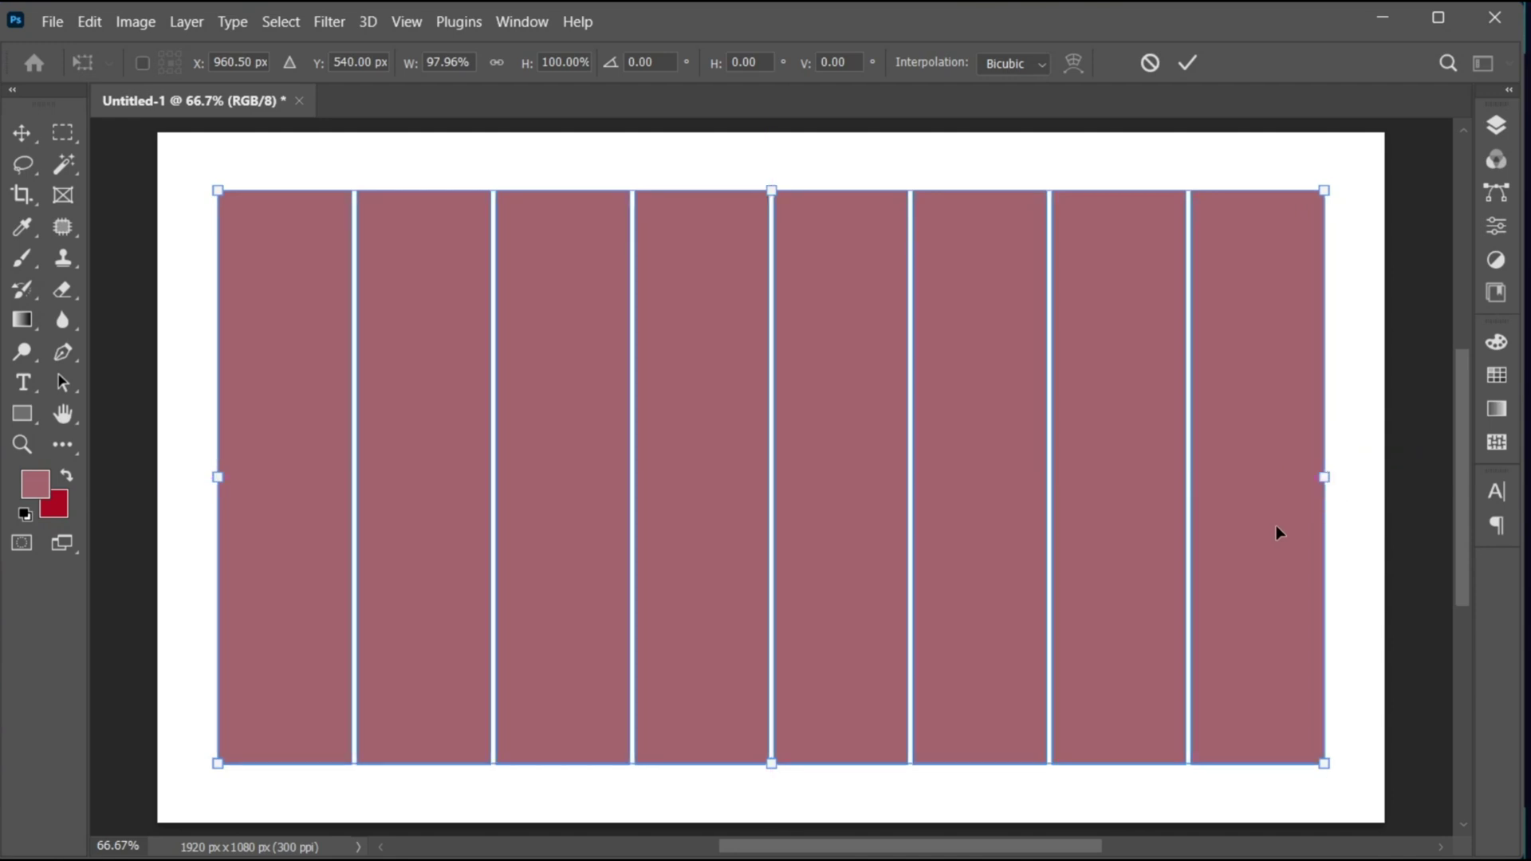
{"action": "key", "text": "Return"}
Stagger the first five rectangles vertically: move the second down and the first, third, fourth and fifth up.
{"action": "left_click", "coordinate": [1499, 130]}
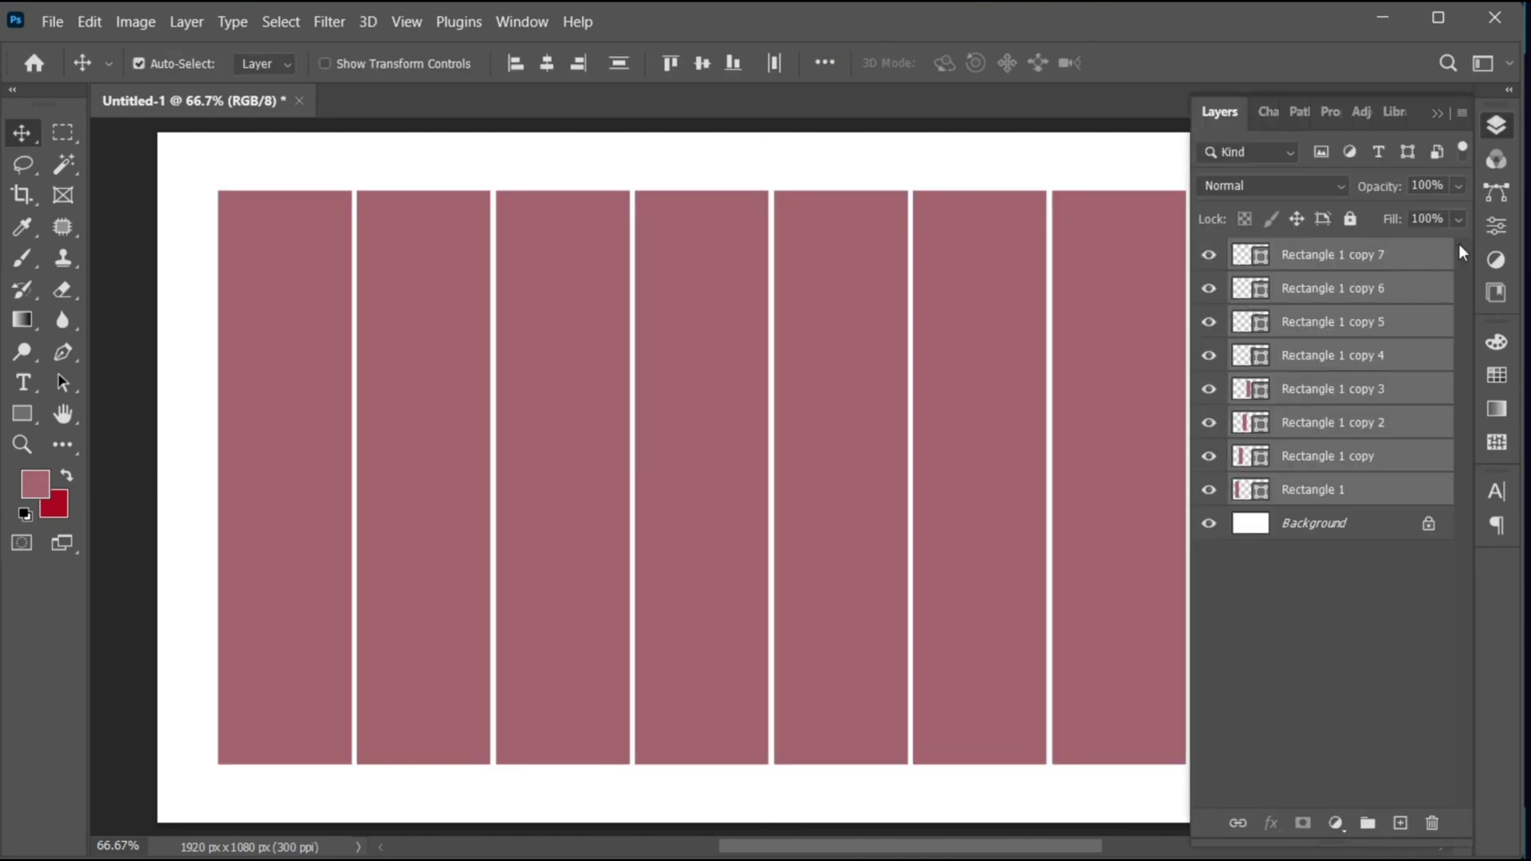
{"action": "left_click", "coordinate": [1356, 487]}
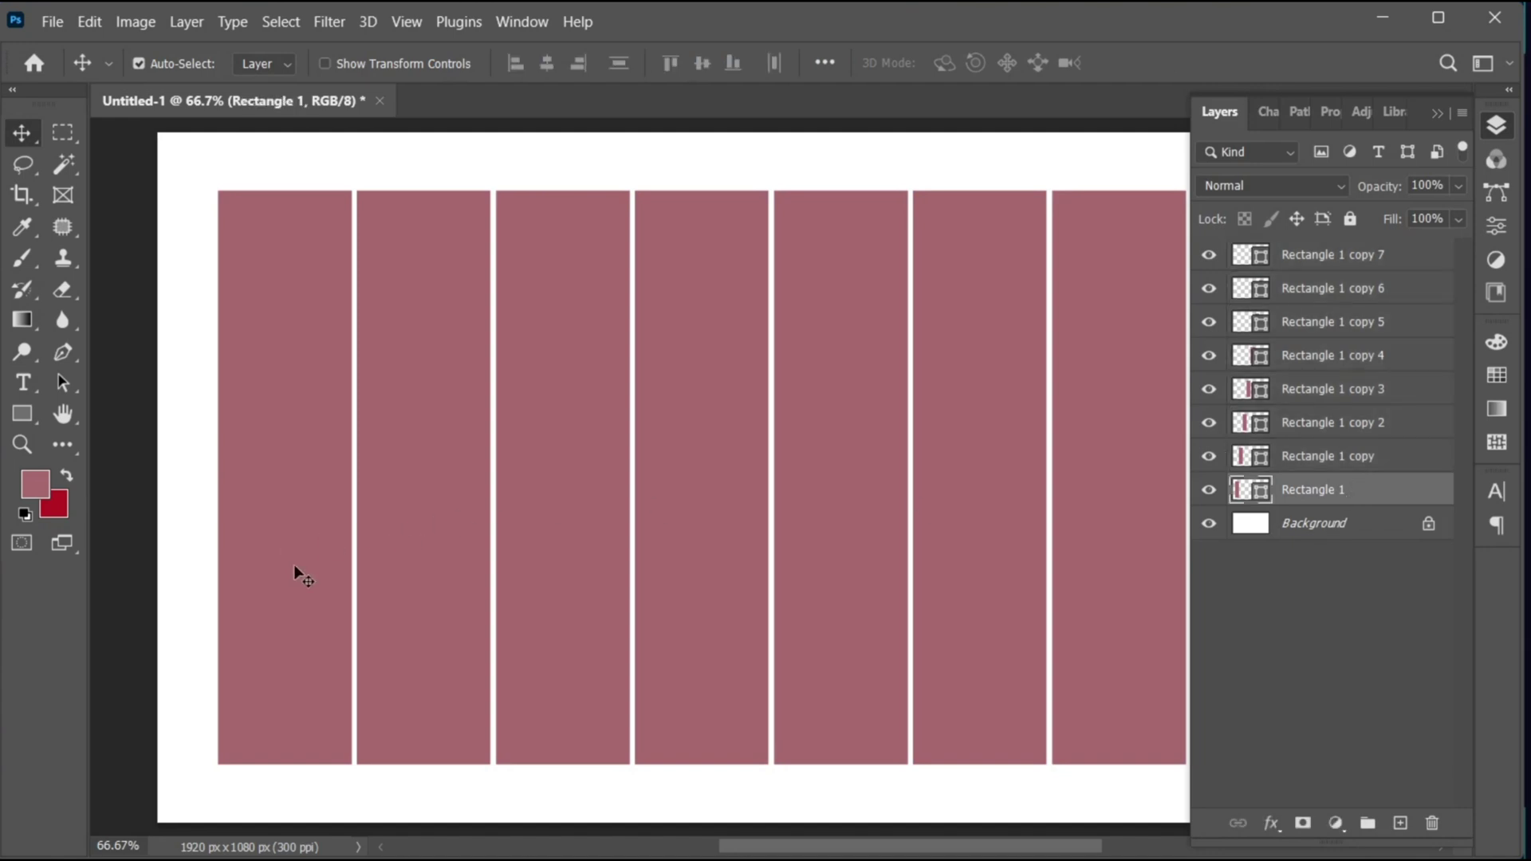
{"action": "left_click_drag", "start_coordinate": [294, 565], "coordinate": [294, 536]}
{"action": "left_click_drag", "start_coordinate": [428, 557], "coordinate": [424, 588]}
{"action": "left_click_drag", "start_coordinate": [540, 626], "coordinate": [541, 609]}
{"action": "left_click_drag", "start_coordinate": [663, 686], "coordinate": [663, 683]}
{"action": "left_click_drag", "start_coordinate": [822, 705], "coordinate": [830, 697]}
Shorten the fifth rectangle from its top edge to about 95.55% height.
{"action": "key", "text": "ctrl+t"}
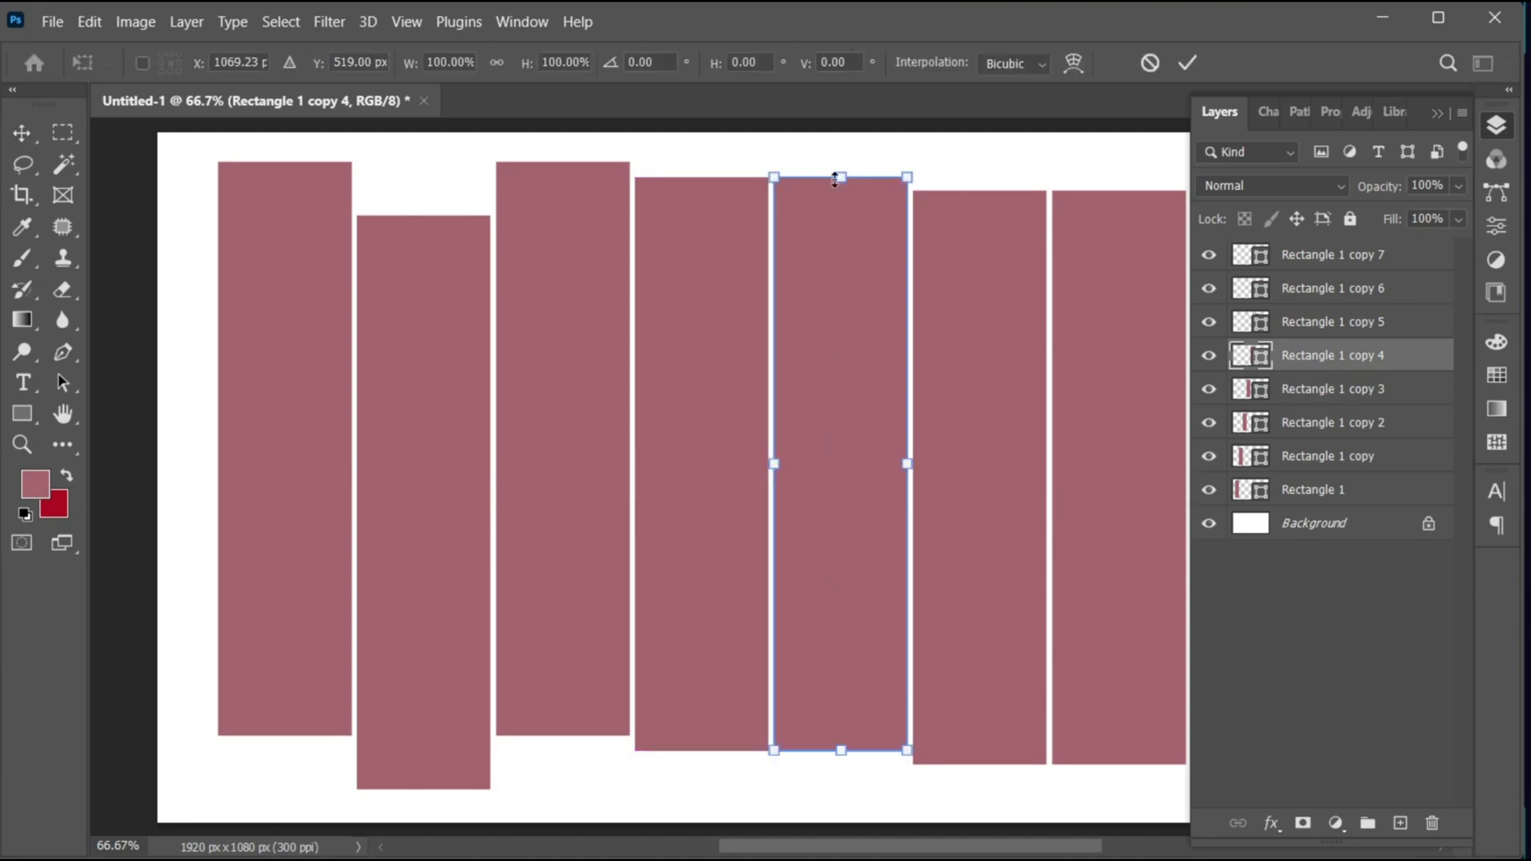
{"action": "left_click_drag", "start_coordinate": [838, 185], "coordinate": [839, 212]}
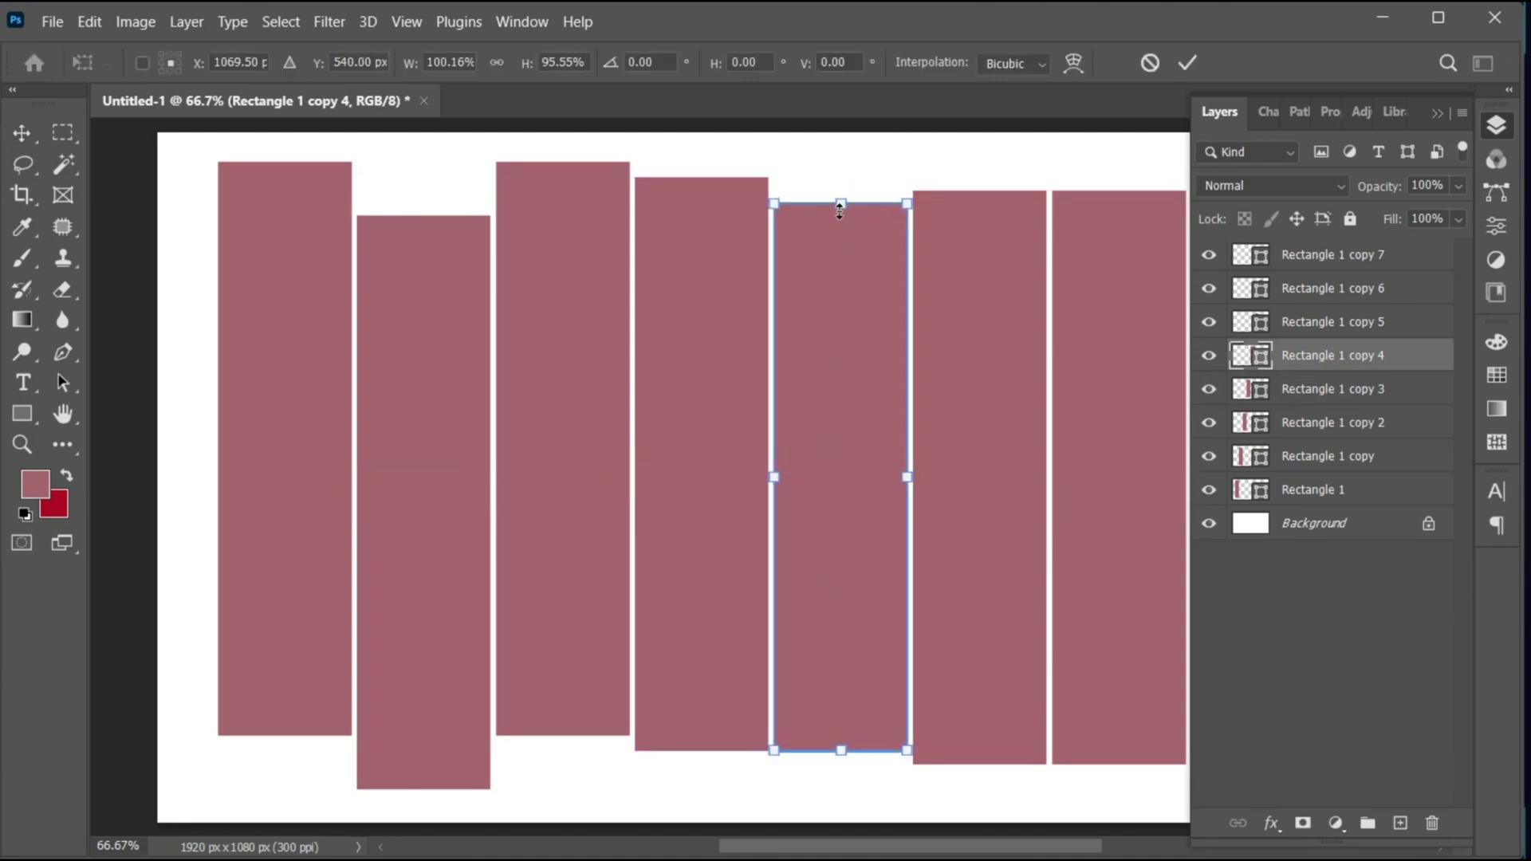
{"action": "key", "text": "Return"}
Move the sixth rectangle down and stretch its top edge upward level with the first and third rectangles.
{"action": "left_click", "coordinate": [924, 415]}
{"action": "scroll", "coordinate": [923, 414], "scroll_direction": "right", "scroll_amount": 2}
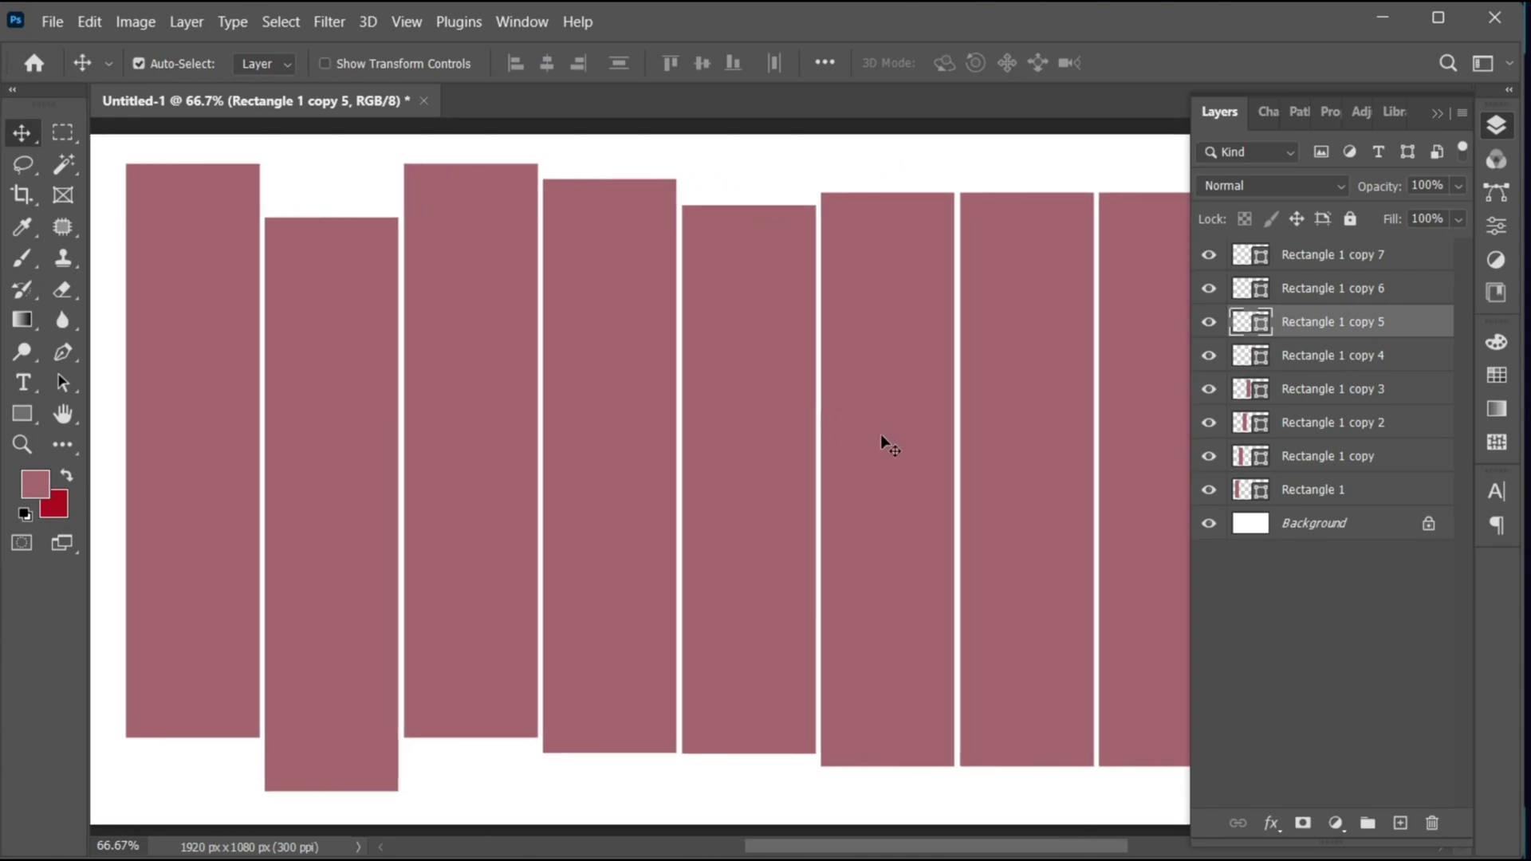
{"action": "left_click_drag", "start_coordinate": [883, 433], "coordinate": [885, 467]}
{"action": "key", "text": "ctrl+t"}
{"action": "left_click_drag", "start_coordinate": [886, 227], "coordinate": [882, 172]}
{"action": "key", "text": "Return"}
Stagger the last two rectangles, moving the seventh slightly down and the eighth up.
{"action": "scroll", "coordinate": [917, 398], "scroll_direction": "right", "scroll_amount": 2}
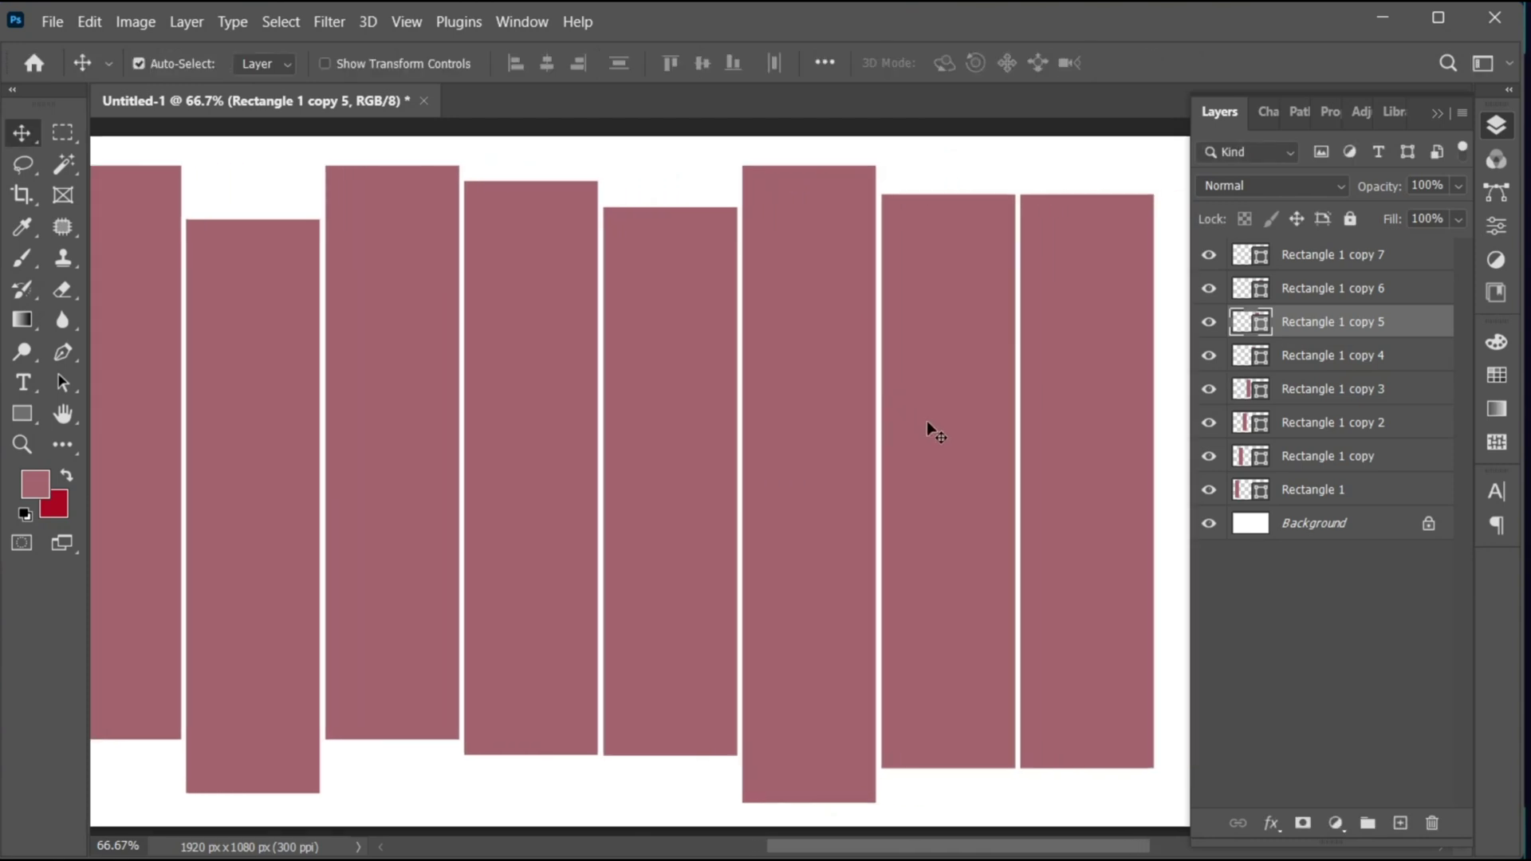
{"action": "left_click", "coordinate": [960, 446]}
{"action": "left_click_drag", "start_coordinate": [961, 447], "coordinate": [961, 460]}
{"action": "left_click", "coordinate": [1080, 506]}
{"action": "left_click_drag", "start_coordinate": [1080, 505], "coordinate": [1077, 471]}
Select all eight rectangle layers and convert them into a single smart object.
{"action": "scroll", "coordinate": [1075, 465], "scroll_direction": "left", "scroll_amount": 3}
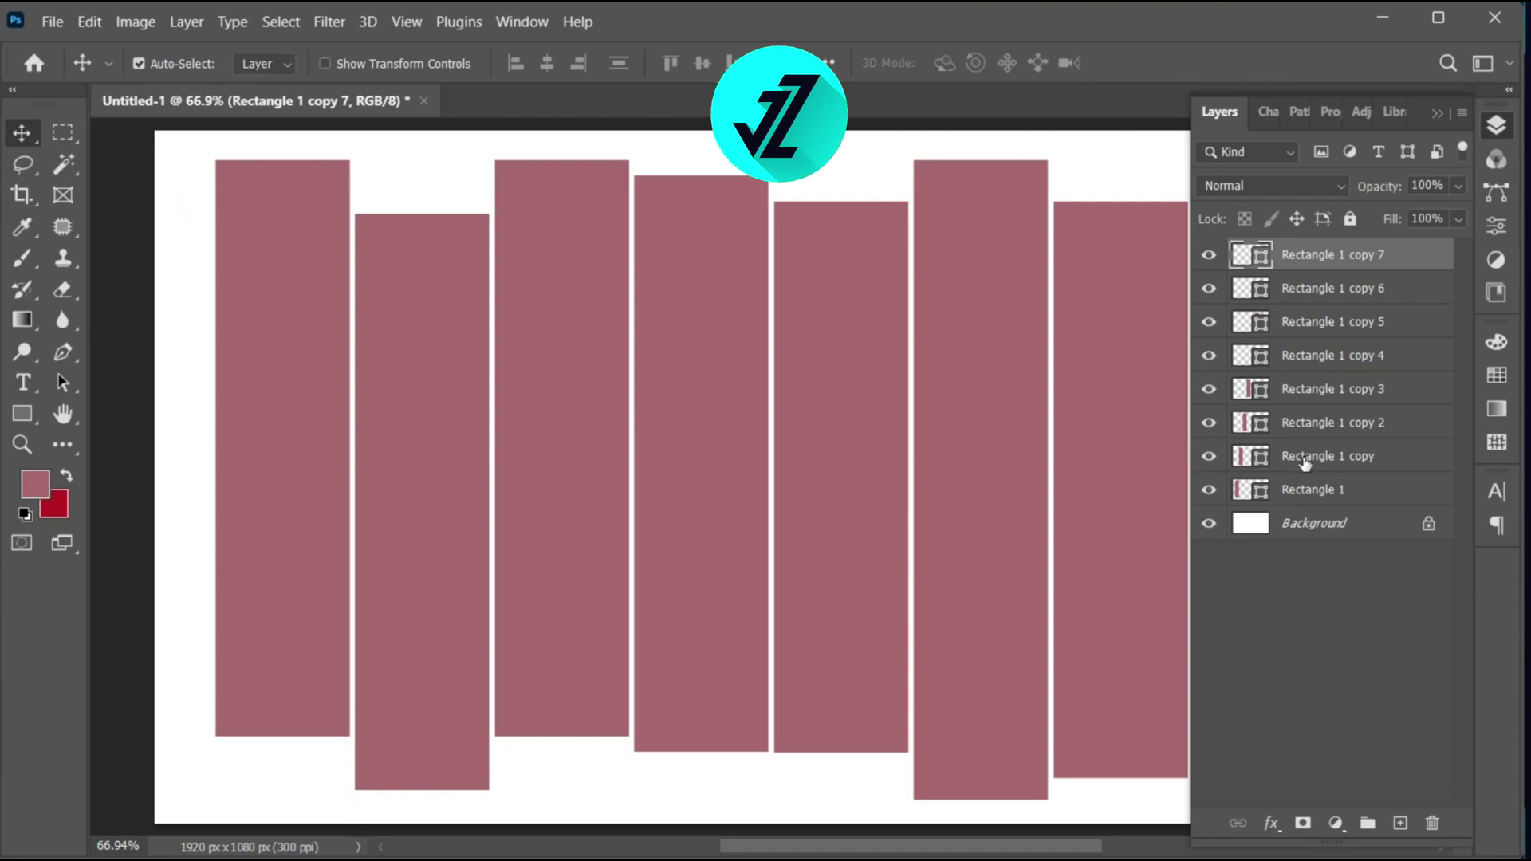
{"action": "left_click", "coordinate": [1308, 488], "text": "shift"}
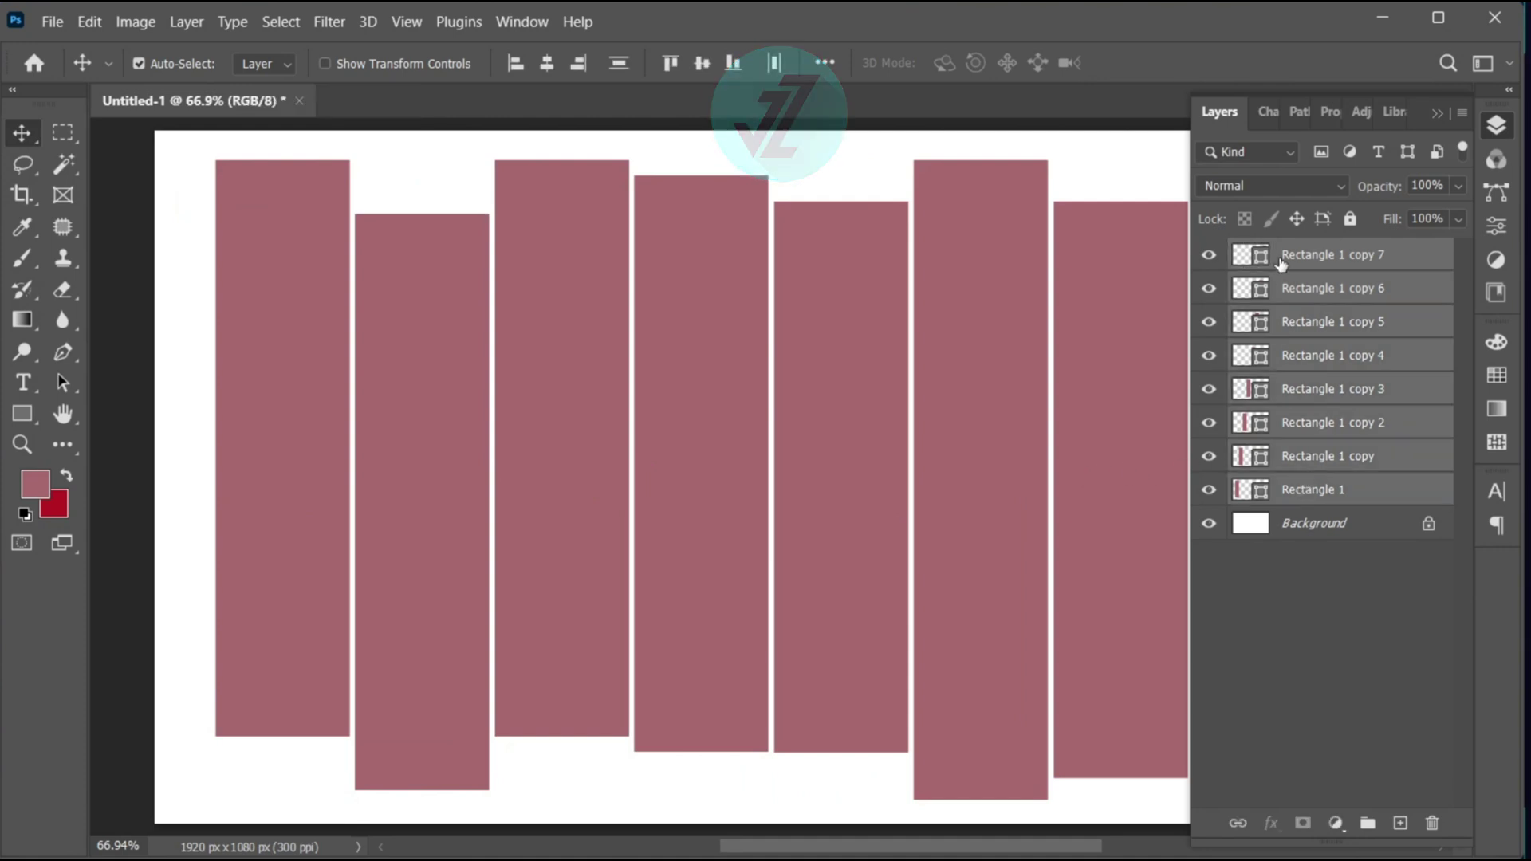
{"action": "right_click", "coordinate": [1286, 288]}
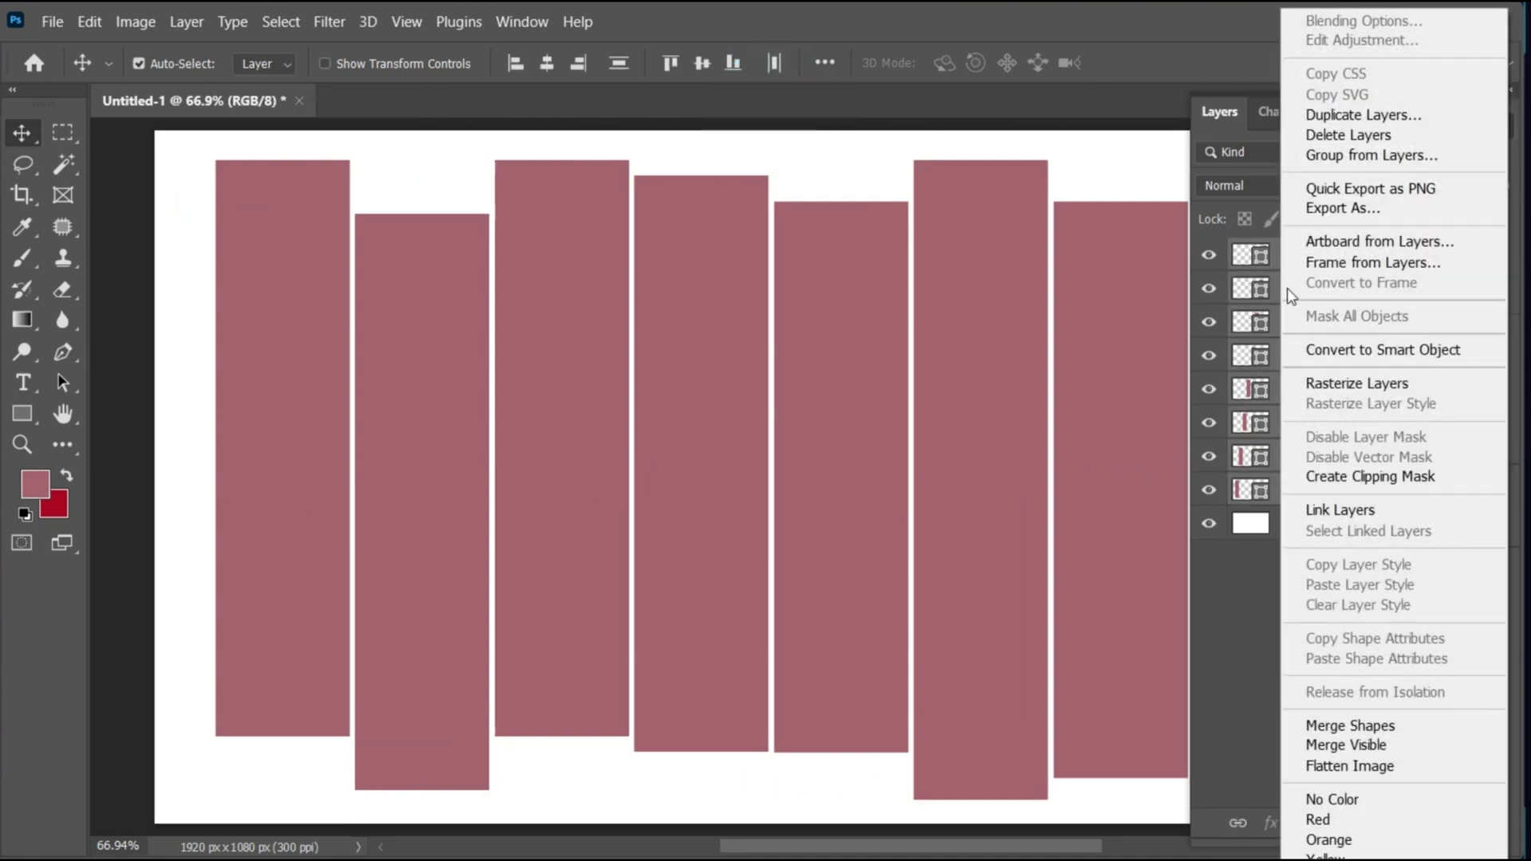
{"action": "left_click", "coordinate": [1373, 353]}
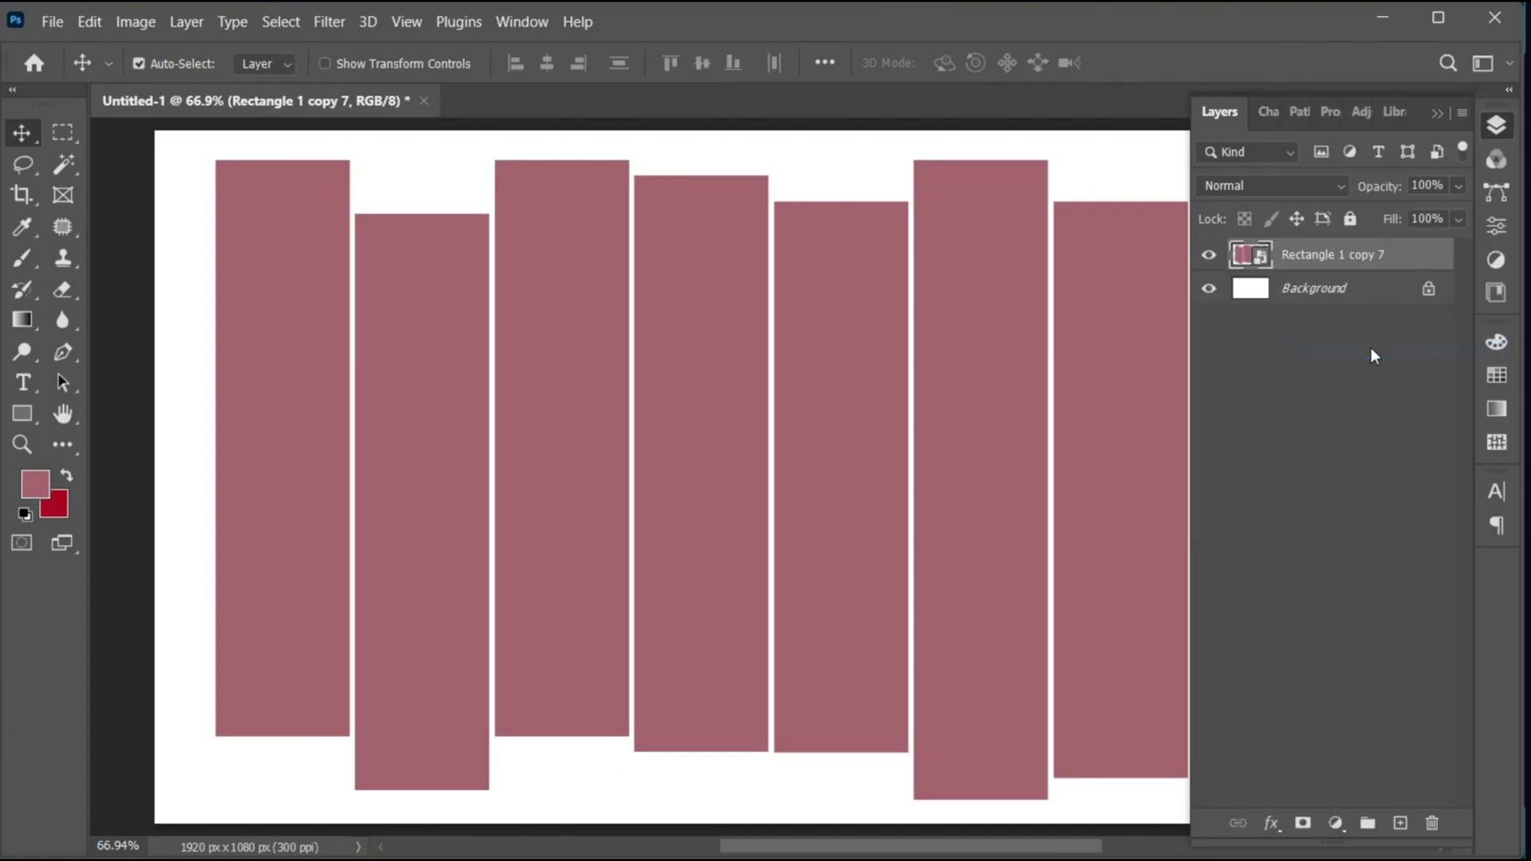
Add a gradient fill layer above the rectangles and set its first color stop to light grey d4d4d4.
{"action": "left_click", "coordinate": [1327, 818]}
{"action": "left_click", "coordinate": [1377, 423]}
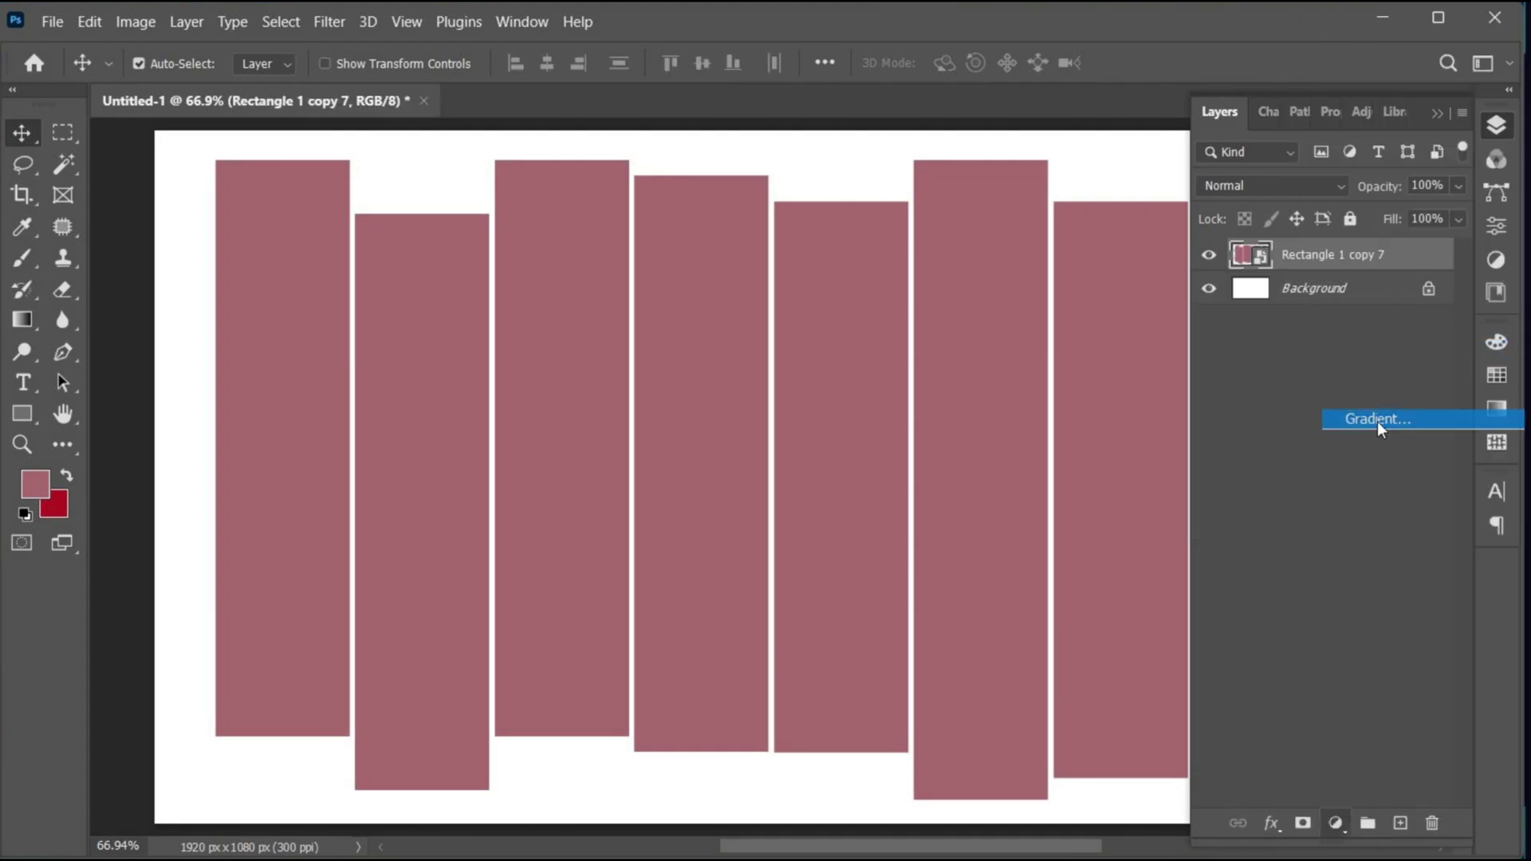
{"action": "left_click", "coordinate": [1160, 164]}
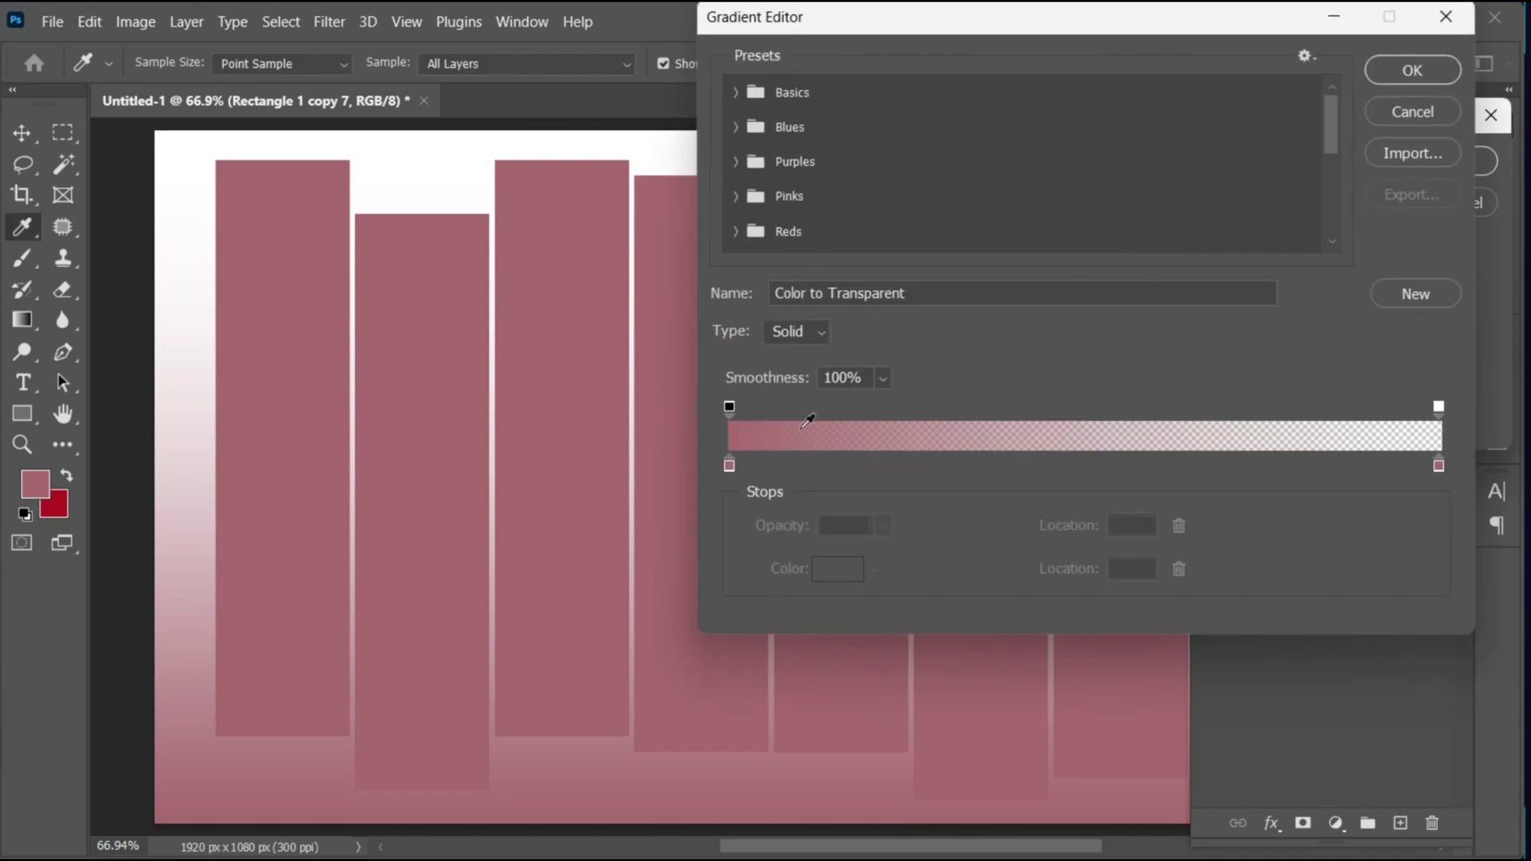
{"action": "double_click", "coordinate": [729, 464]}
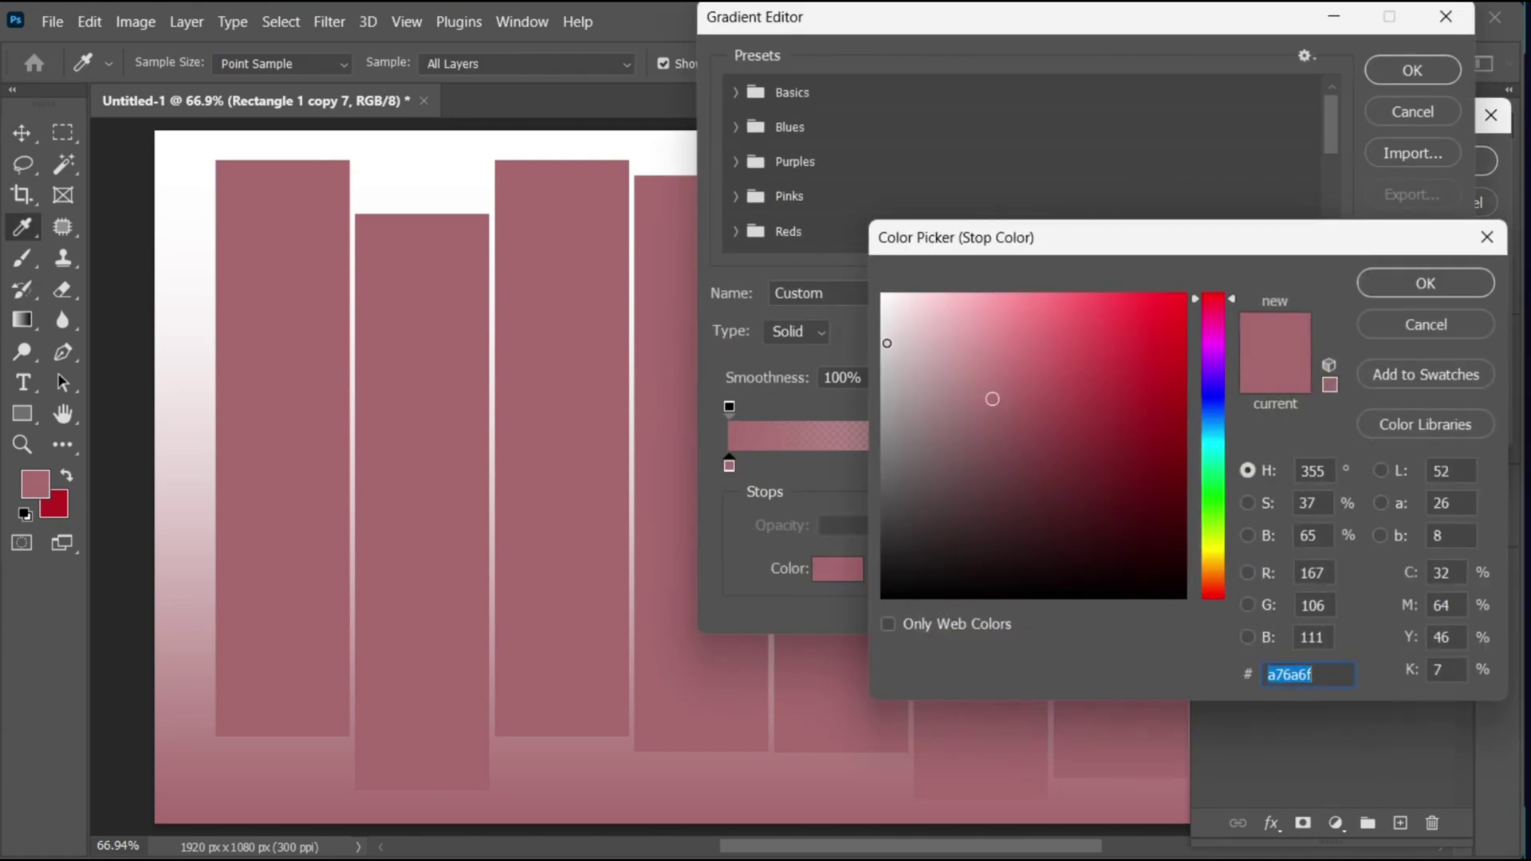
{"action": "left_click", "coordinate": [880, 344]}
{"action": "left_click", "coordinate": [1416, 283]}
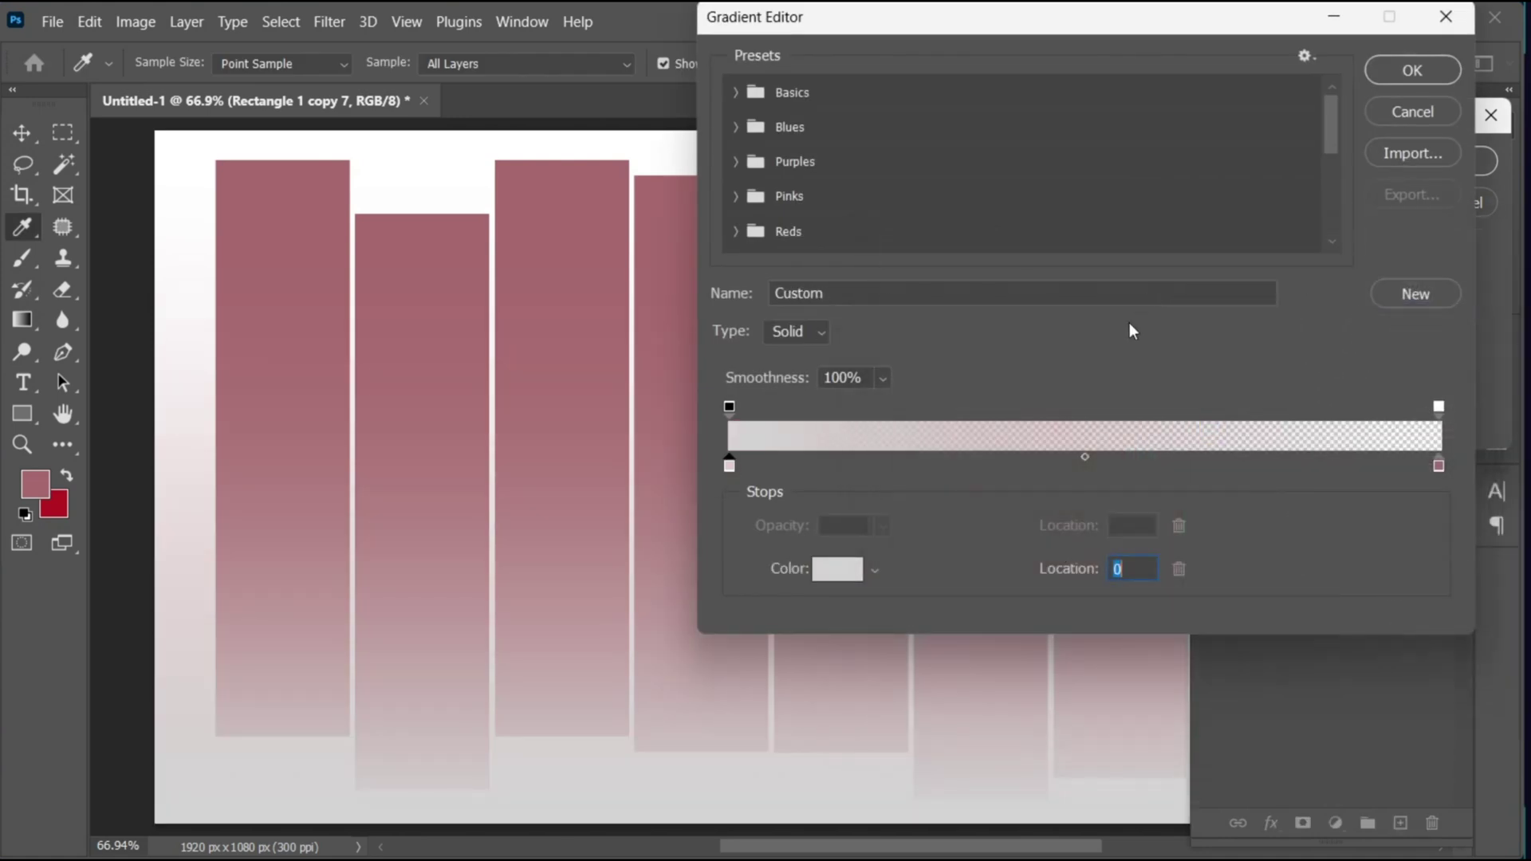
Add a color stop at the middle of the gradient and set it to grey b8b8b8.
{"action": "left_click", "coordinate": [1086, 461]}
{"action": "left_click", "coordinate": [833, 580]}
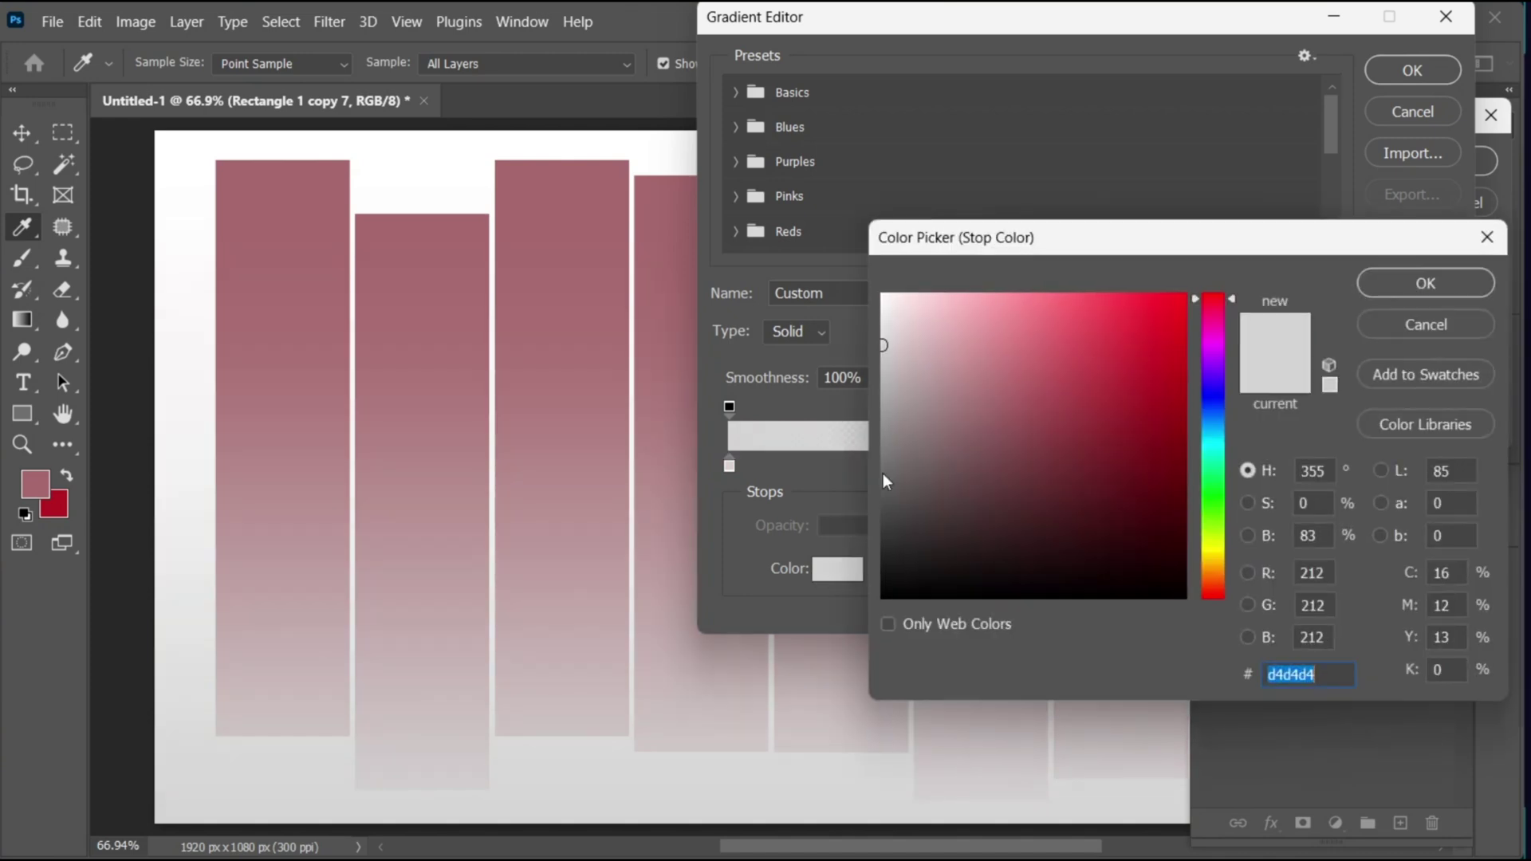
{"action": "left_click_drag", "start_coordinate": [885, 365], "coordinate": [871, 378]}
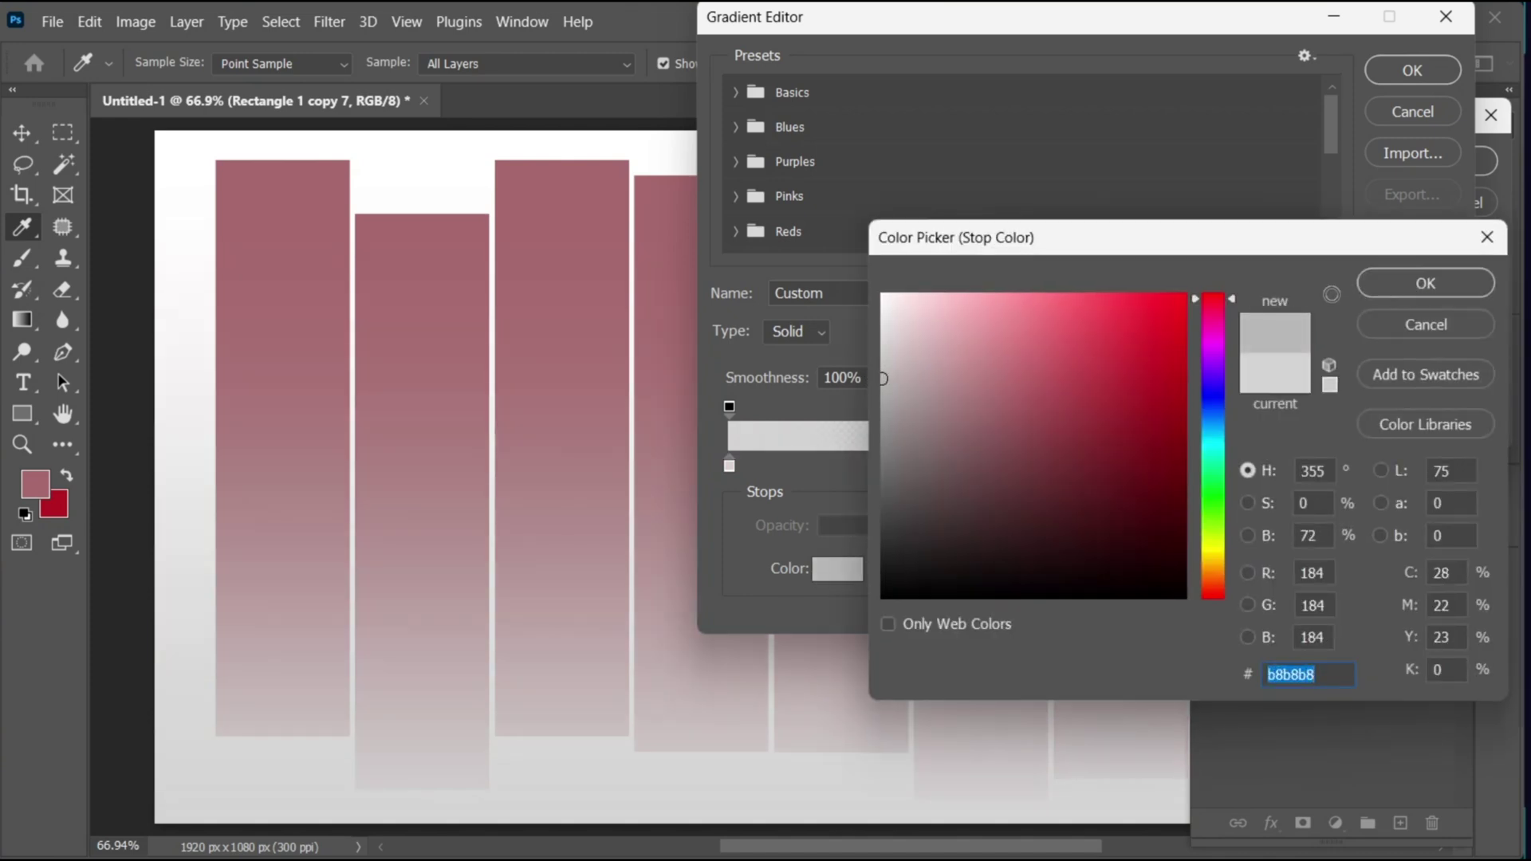
{"action": "left_click", "coordinate": [1407, 286]}
Set the gradient's end opacity stop to 100% and its end color stop to grey 919191.
{"action": "left_click", "coordinate": [1437, 408]}
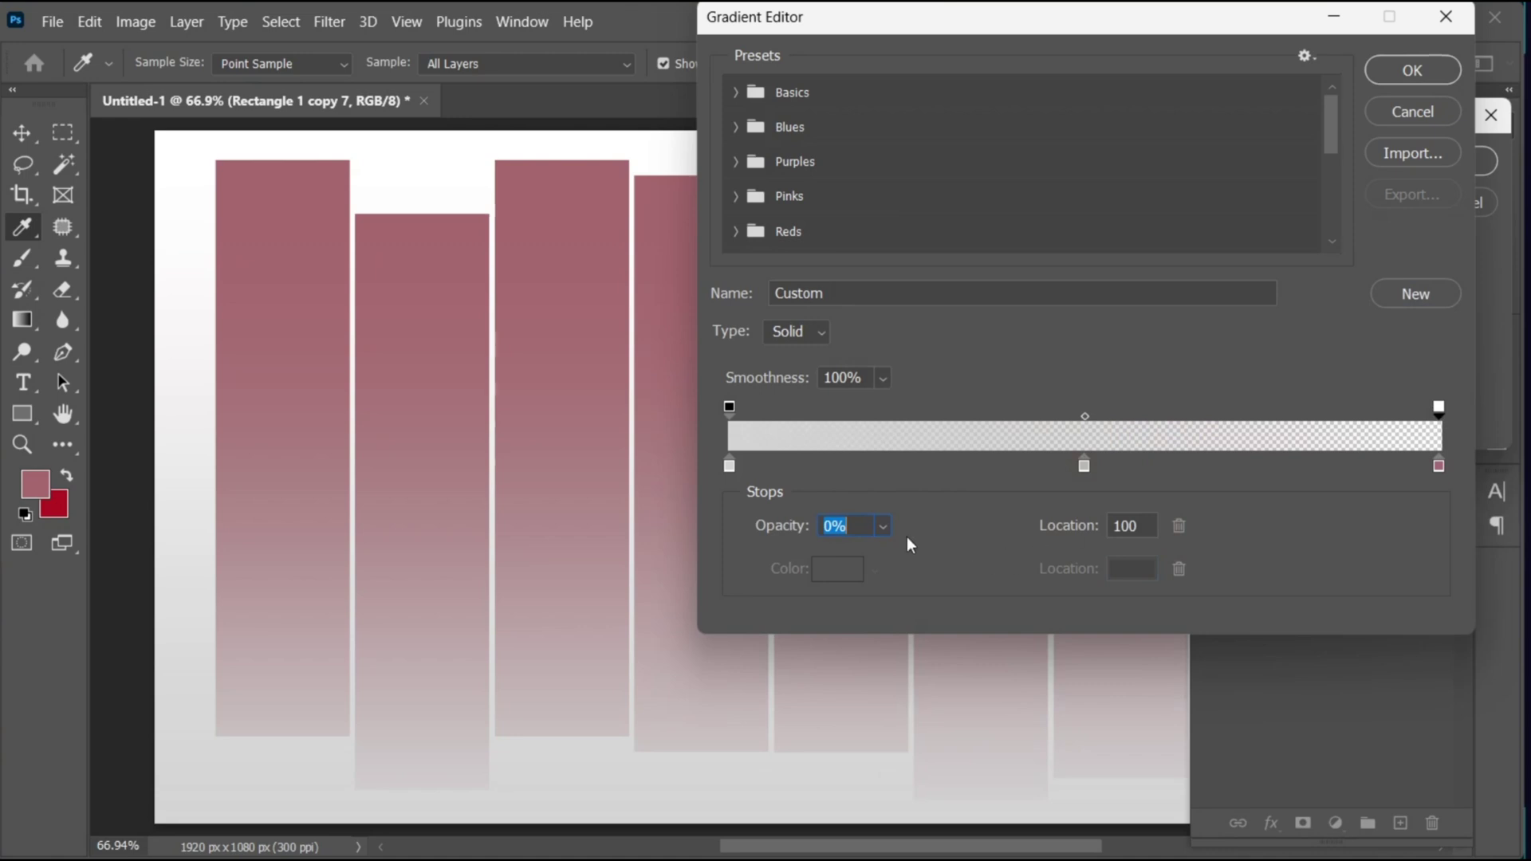
{"action": "left_click", "coordinate": [883, 525]}
{"action": "left_click_drag", "start_coordinate": [881, 552], "coordinate": [993, 554]}
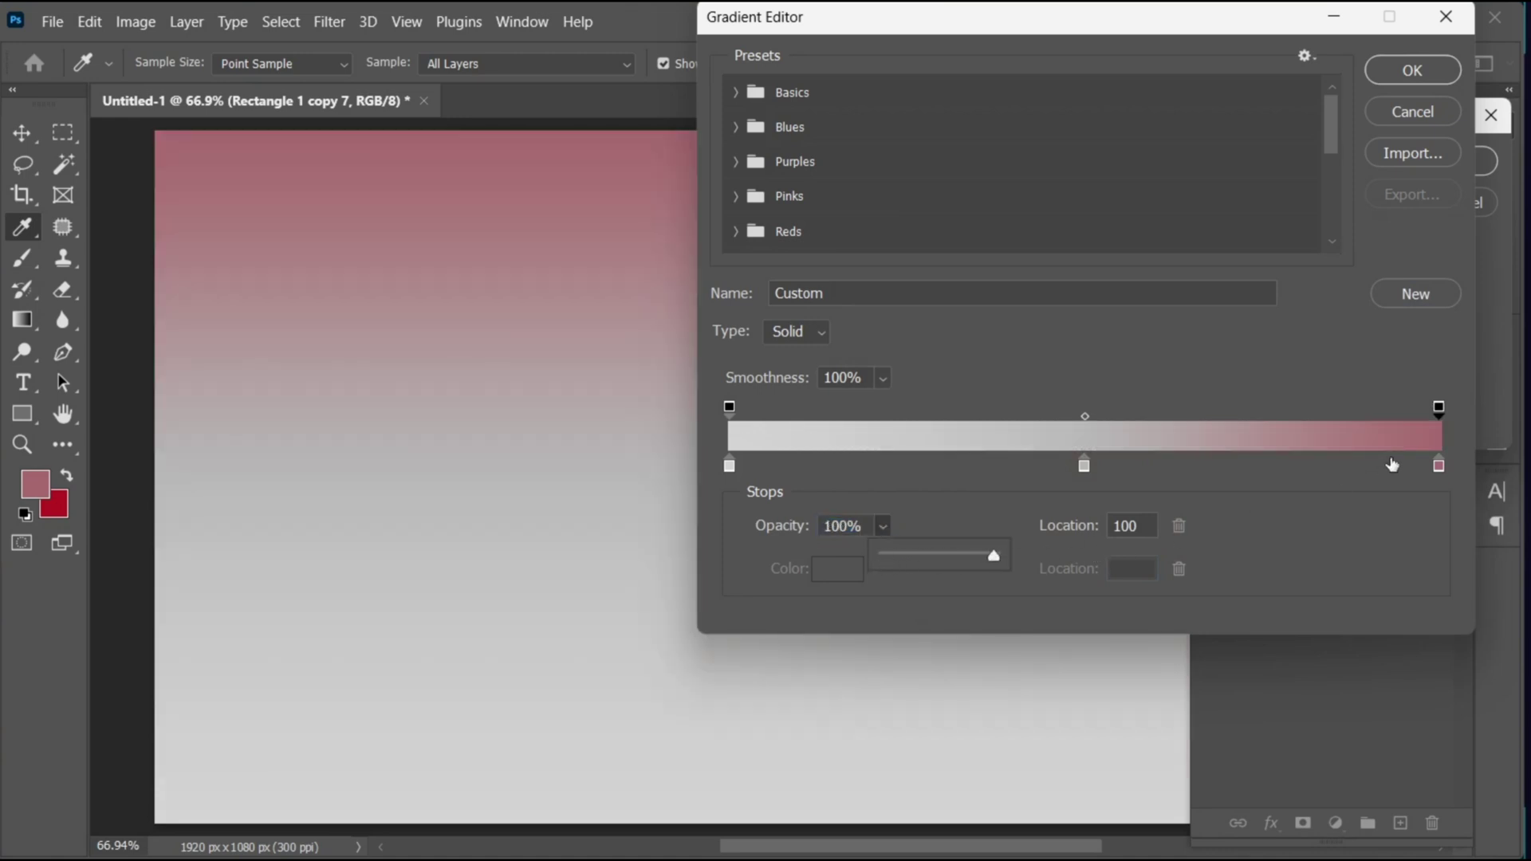
{"action": "double_click", "coordinate": [1440, 466]}
{"action": "left_click_drag", "start_coordinate": [887, 405], "coordinate": [866, 427]}
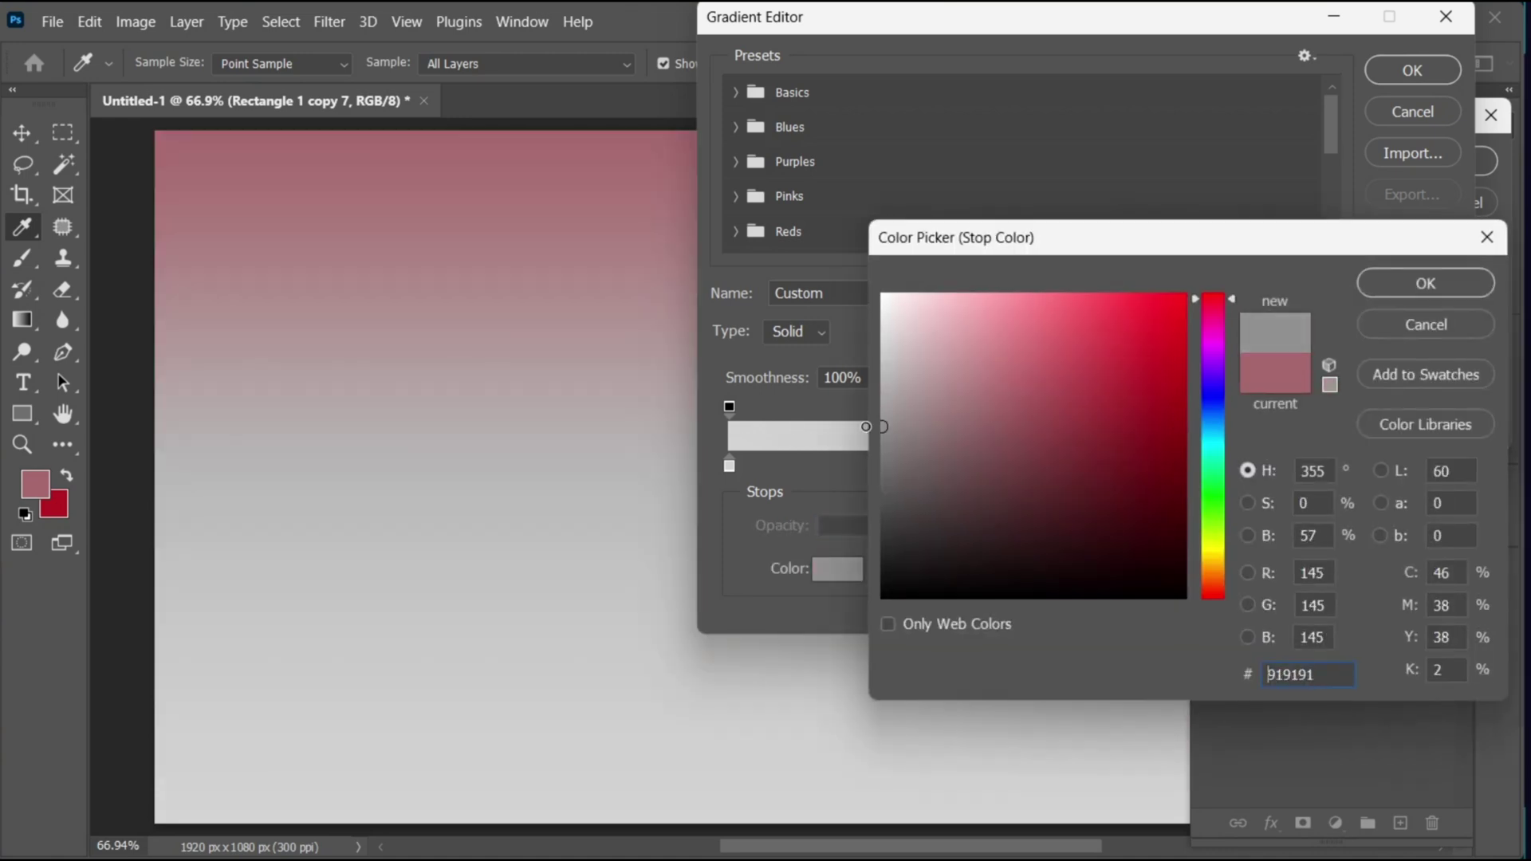
{"action": "left_click", "coordinate": [1426, 283]}
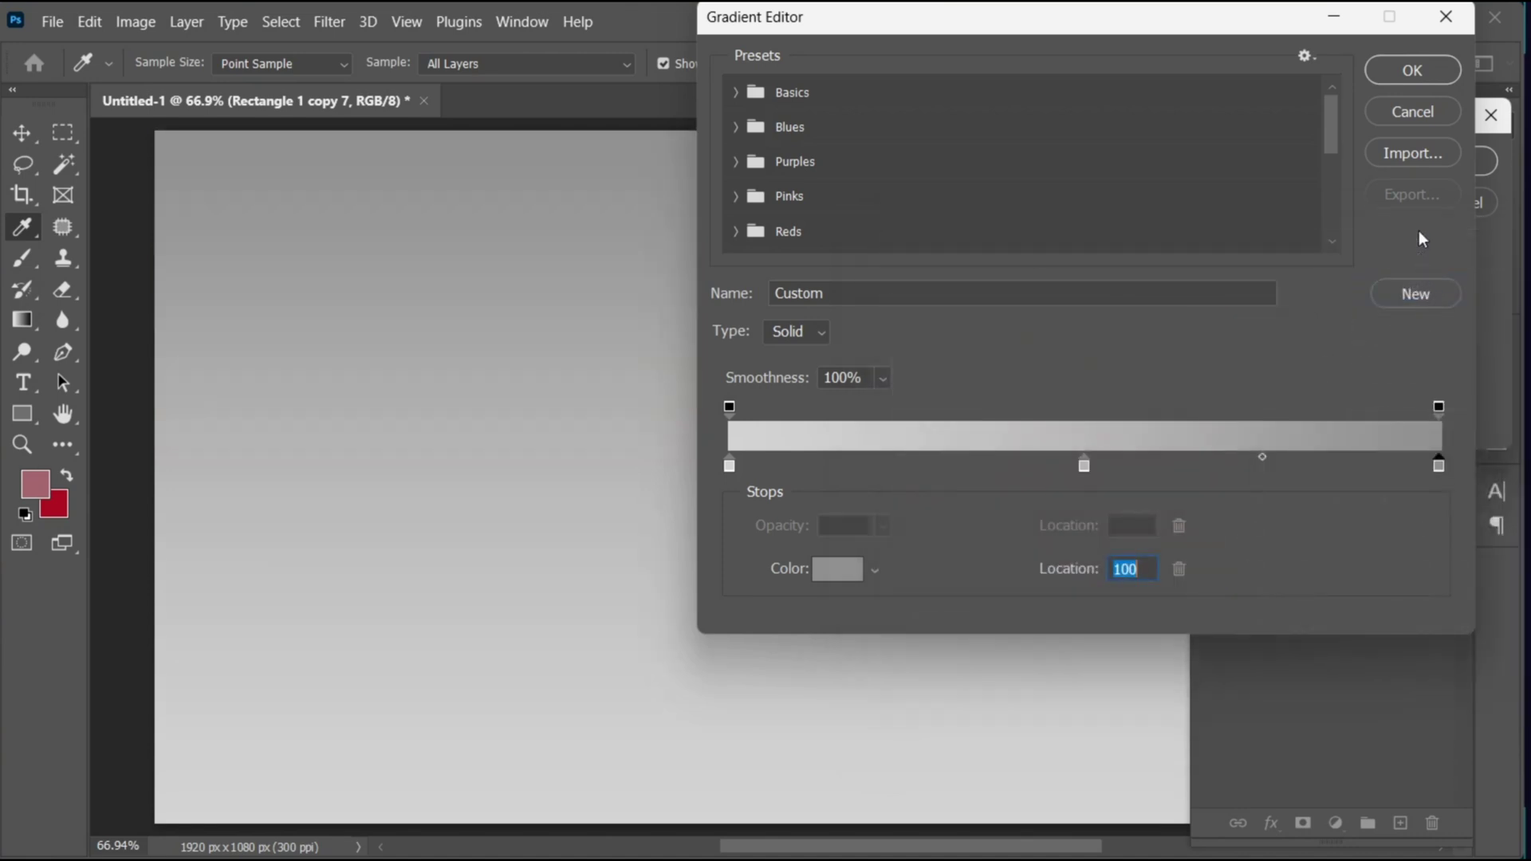
Accept the edited gradient and apply the fill with the Reflected style.
{"action": "left_click", "coordinate": [1419, 70]}
{"action": "left_click", "coordinate": [1157, 201]}
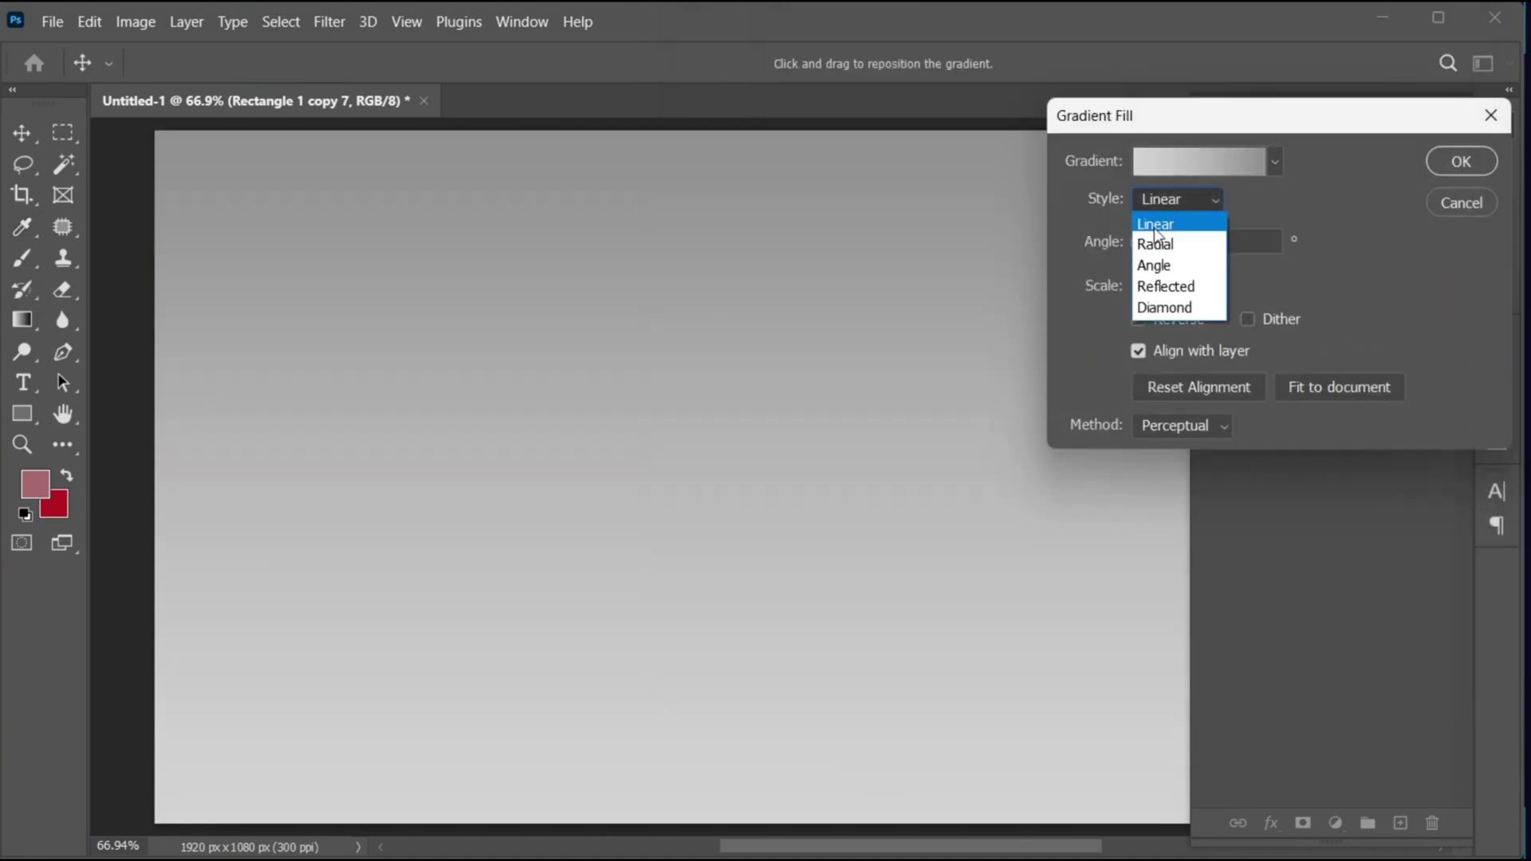
{"action": "left_click", "coordinate": [1156, 285]}
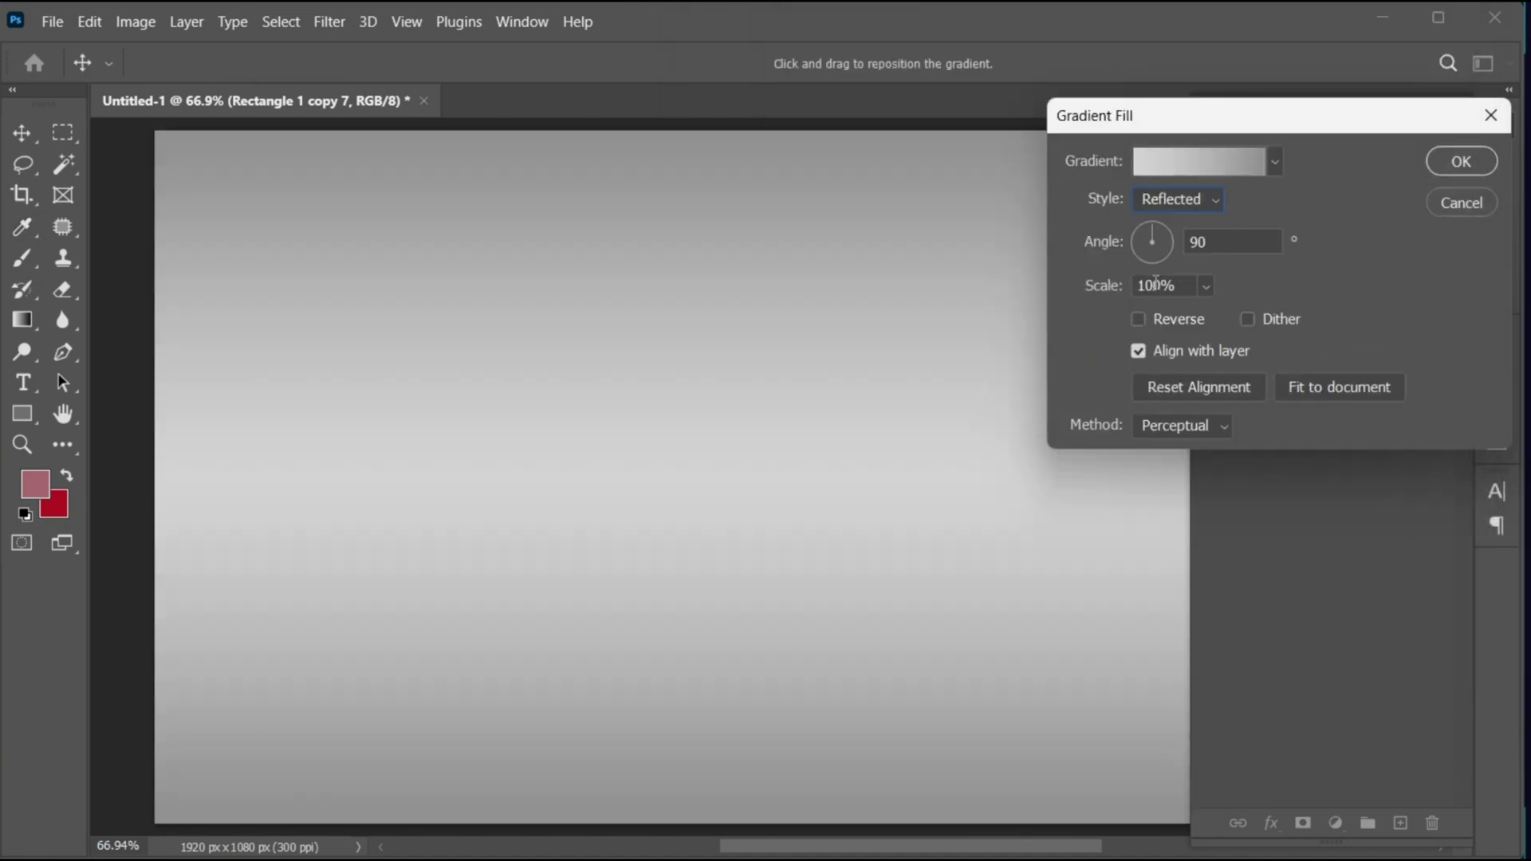
{"action": "left_click", "coordinate": [1468, 162]}
Clip the gradient fill to the rectangles and convert both layers into one smart object.
{"action": "right_click", "coordinate": [1342, 257]}
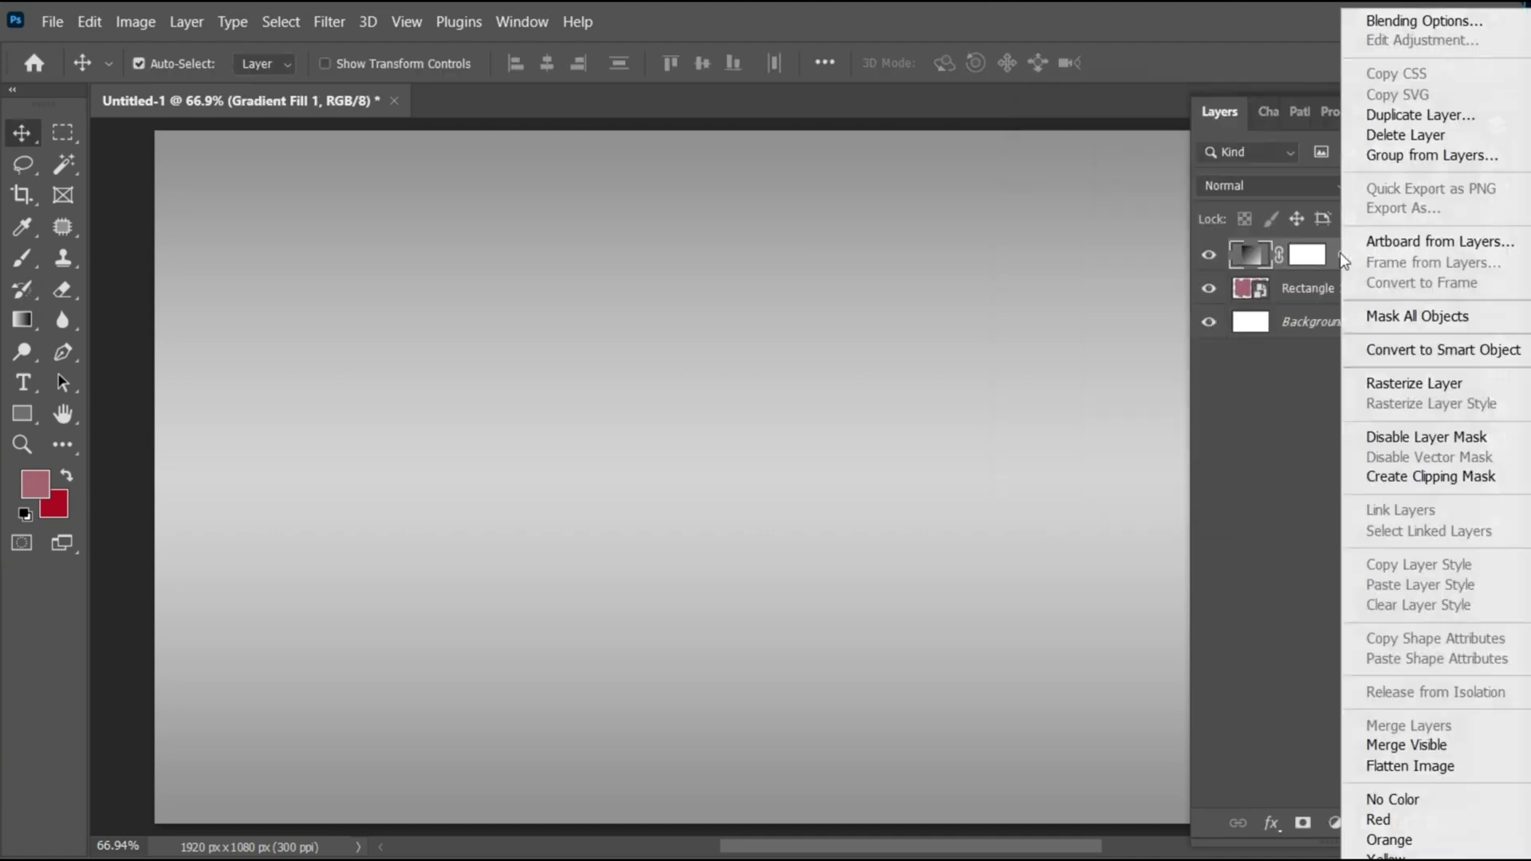
{"action": "left_click", "coordinate": [1416, 477]}
{"action": "left_click", "coordinate": [1289, 291], "text": "shift"}
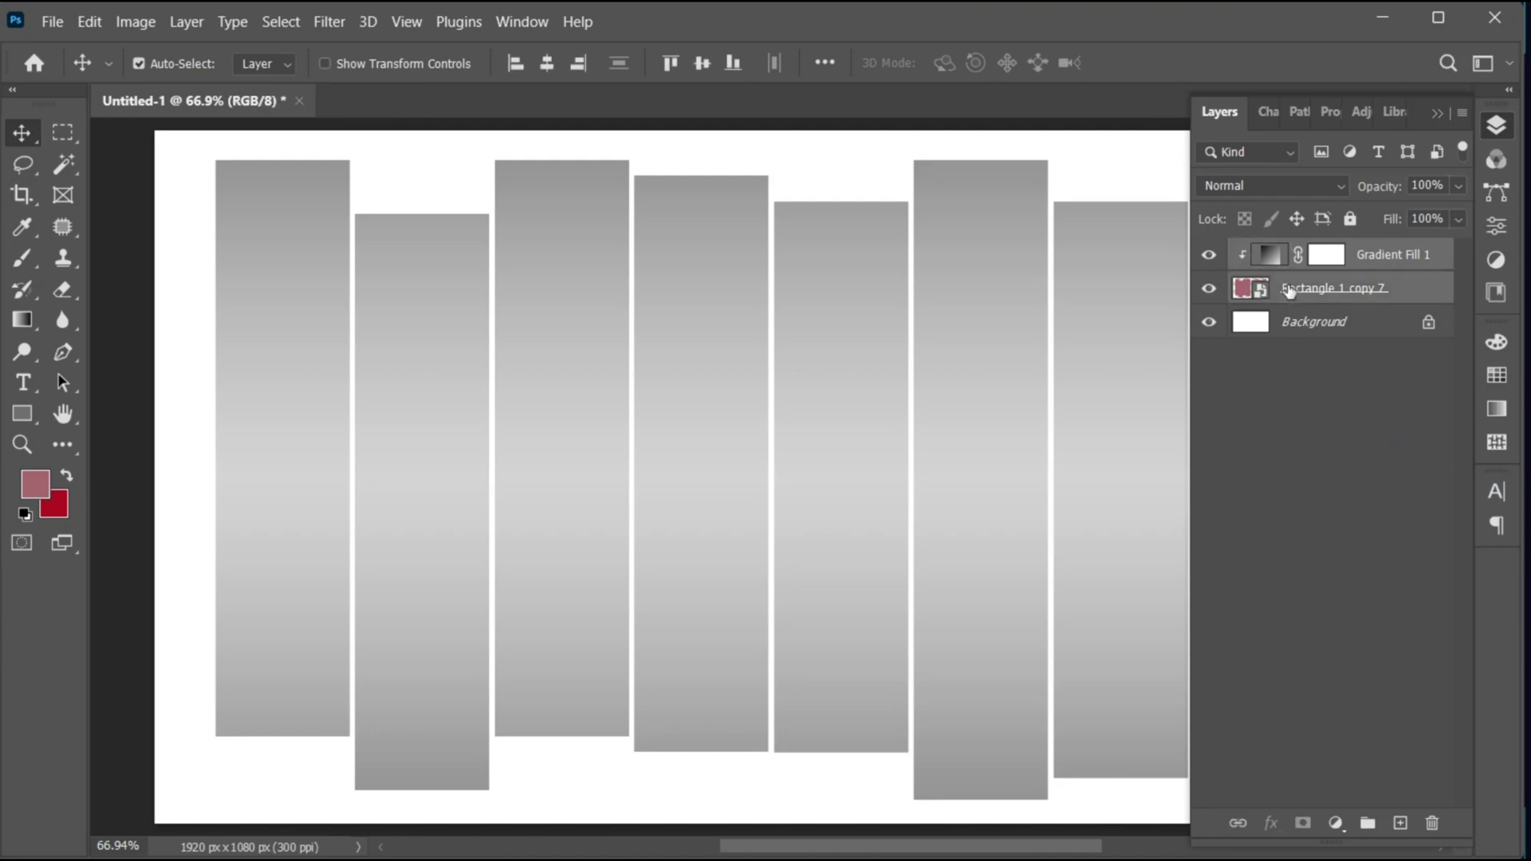
{"action": "right_click", "coordinate": [1297, 248]}
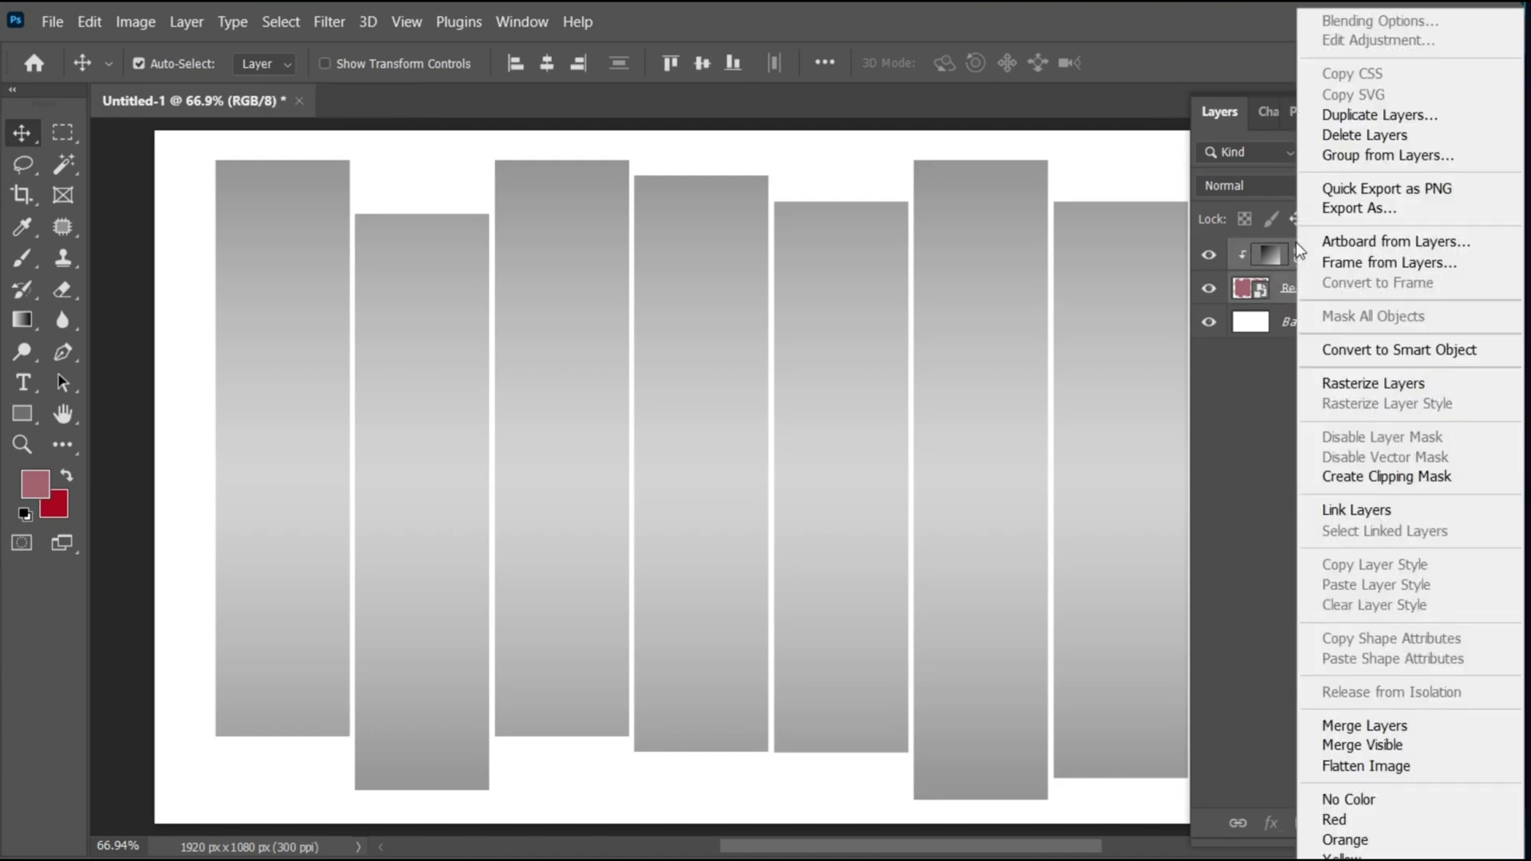
{"action": "left_click", "coordinate": [1327, 357]}
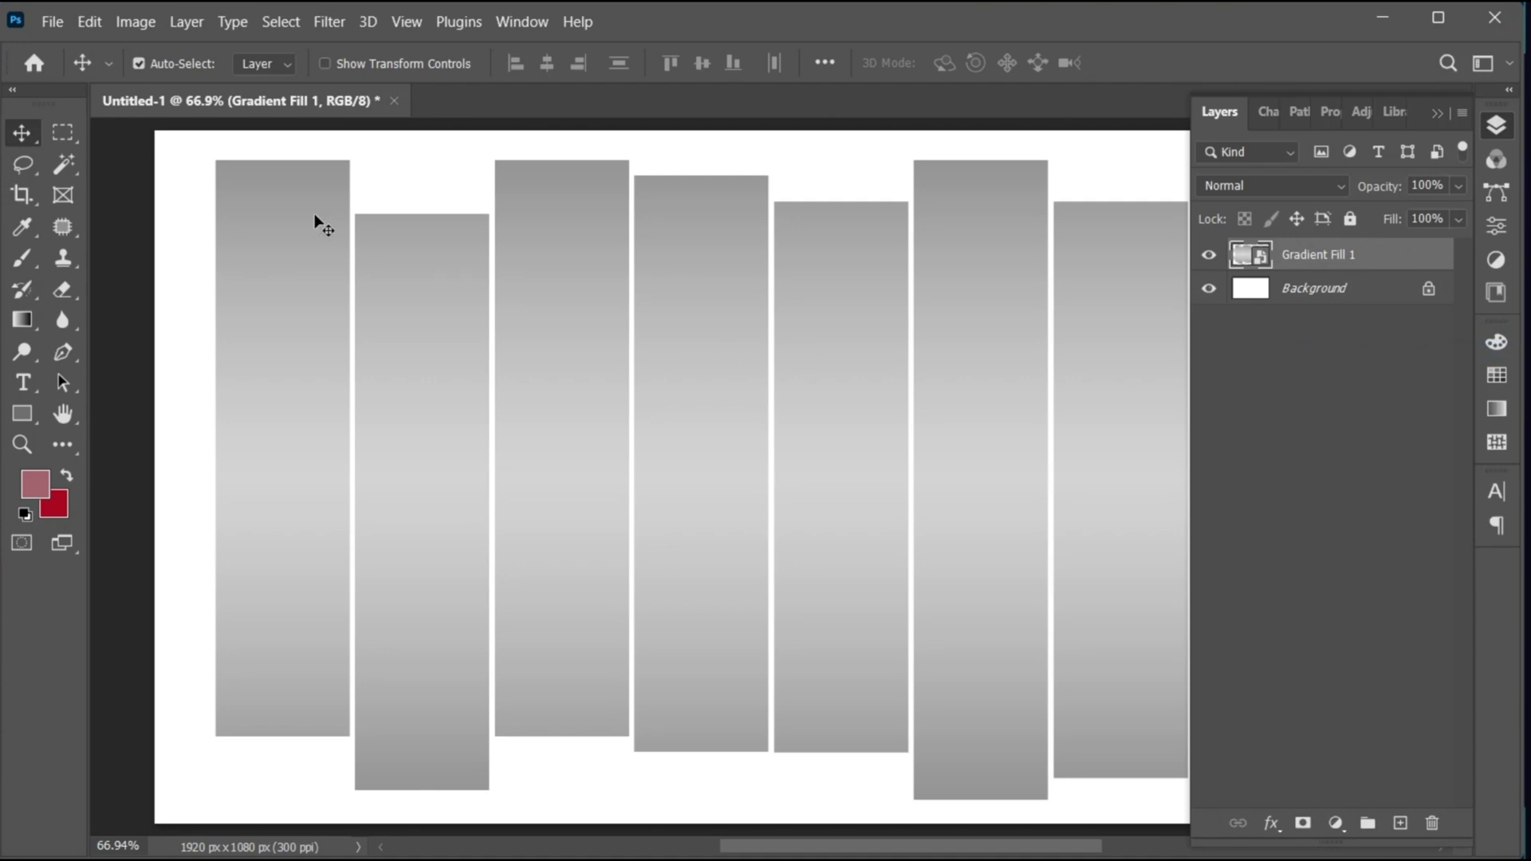
Place the image pngimg.com - bugatti_PNG19.png from Local Disk (E:) as an embedded object.
{"action": "left_click", "coordinate": [53, 24]}
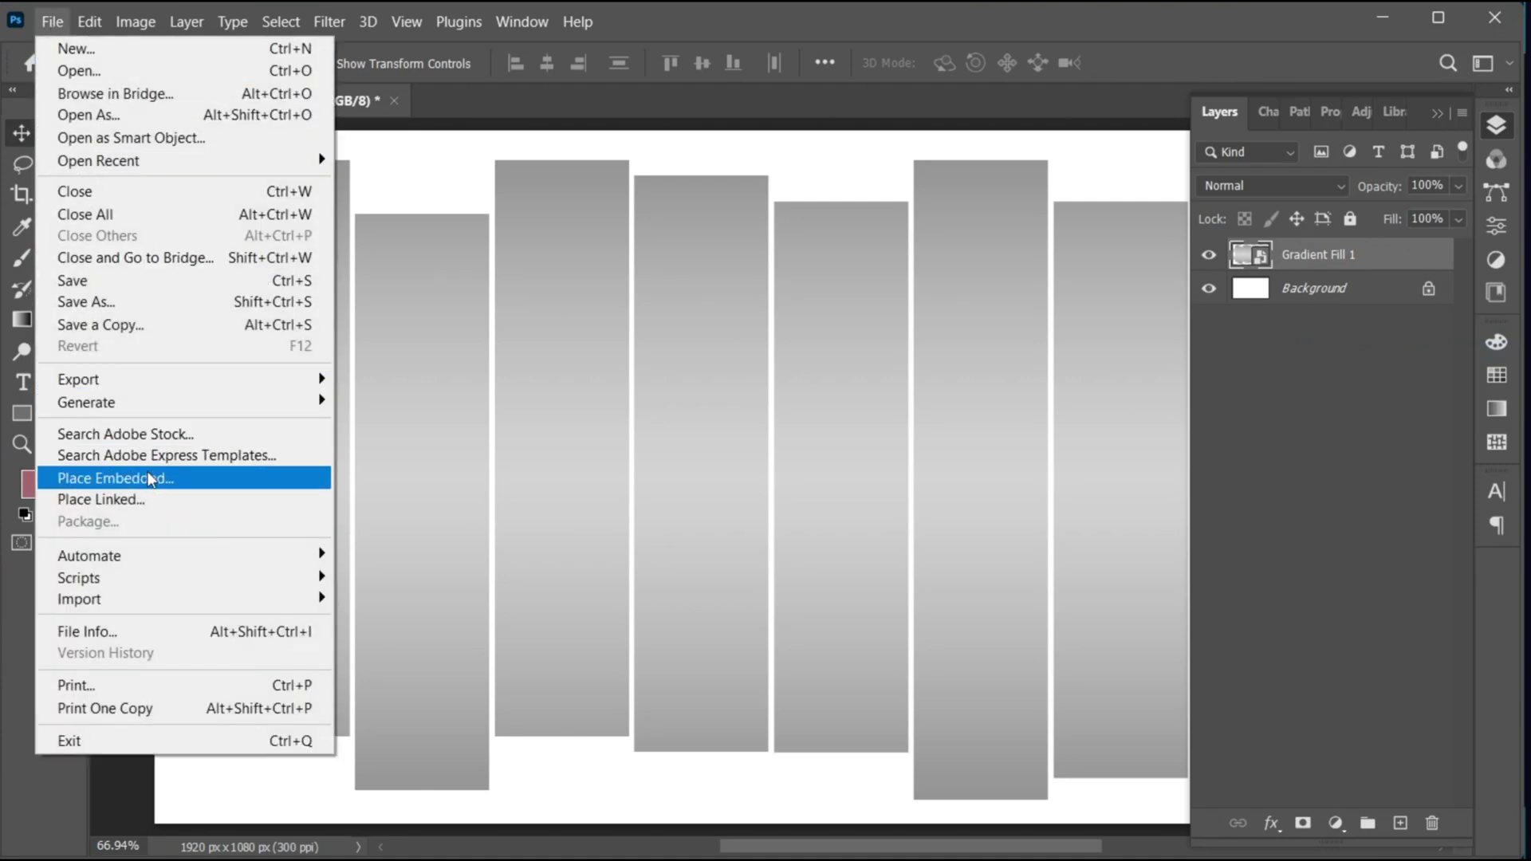
{"action": "left_click", "coordinate": [194, 478]}
{"action": "left_click", "coordinate": [535, 240]}
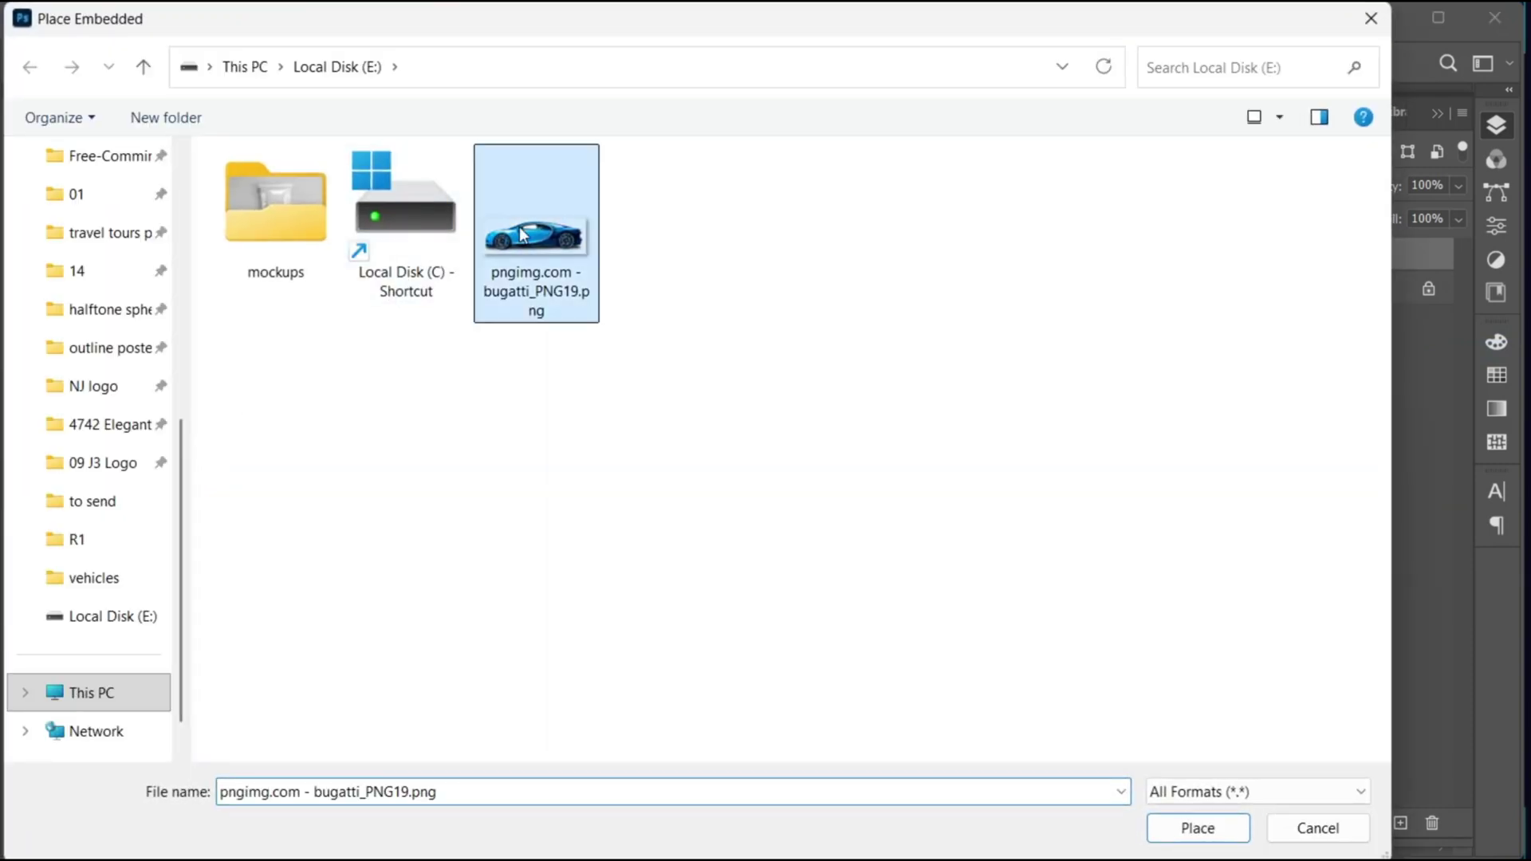
{"action": "left_click", "coordinate": [1153, 824]}
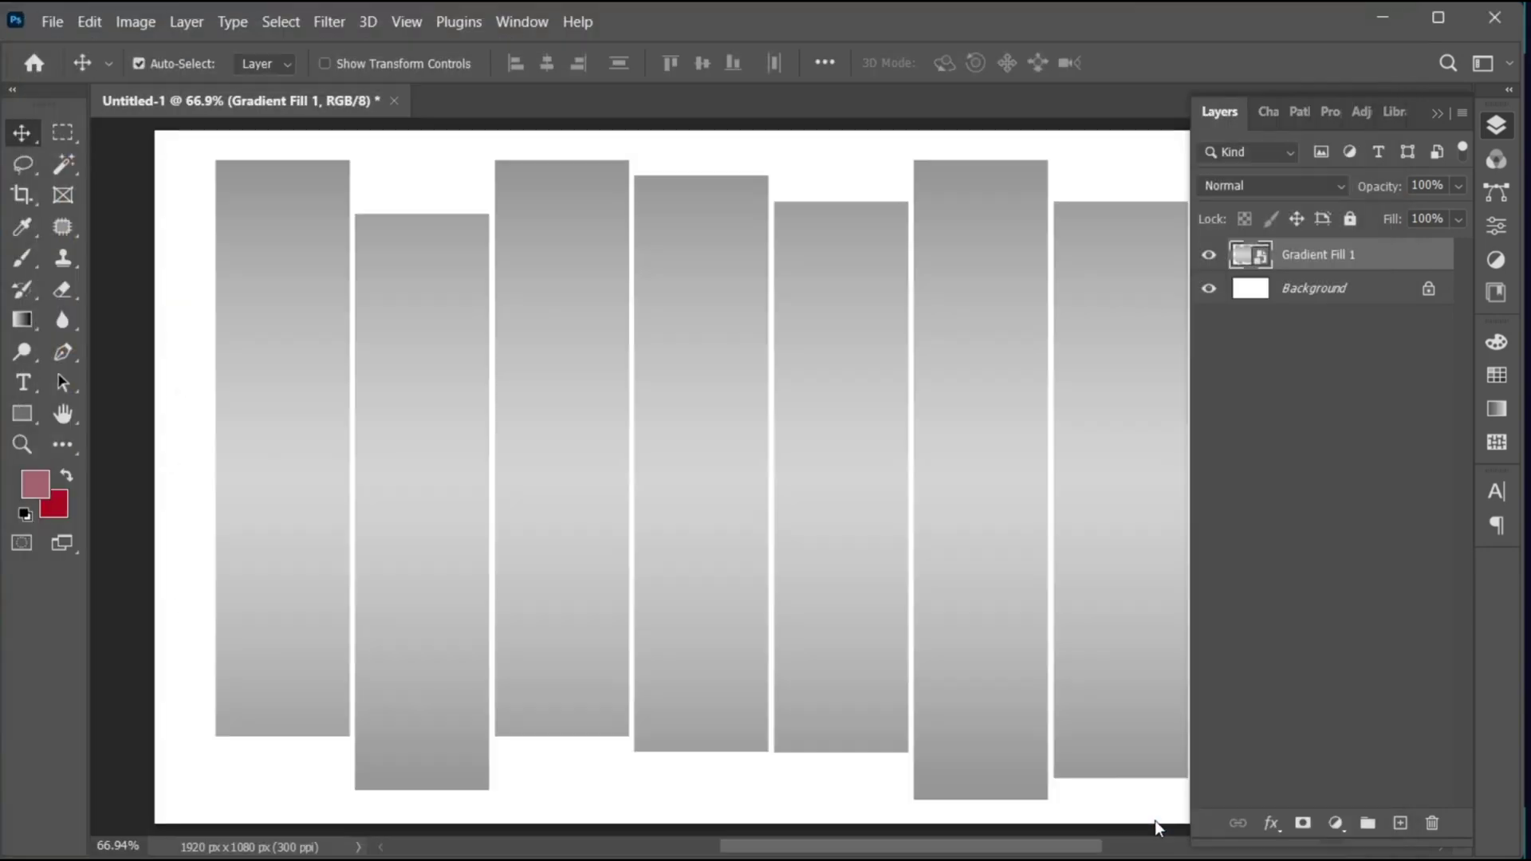
Scale the placed Bugatti image to about 19% and position it over the lower half of the panels.
{"action": "left_click", "coordinate": [1437, 114]}
{"action": "left_click_drag", "start_coordinate": [1377, 271], "coordinate": [1316, 287]}
{"action": "left_click_drag", "start_coordinate": [1123, 586], "coordinate": [1122, 644]}
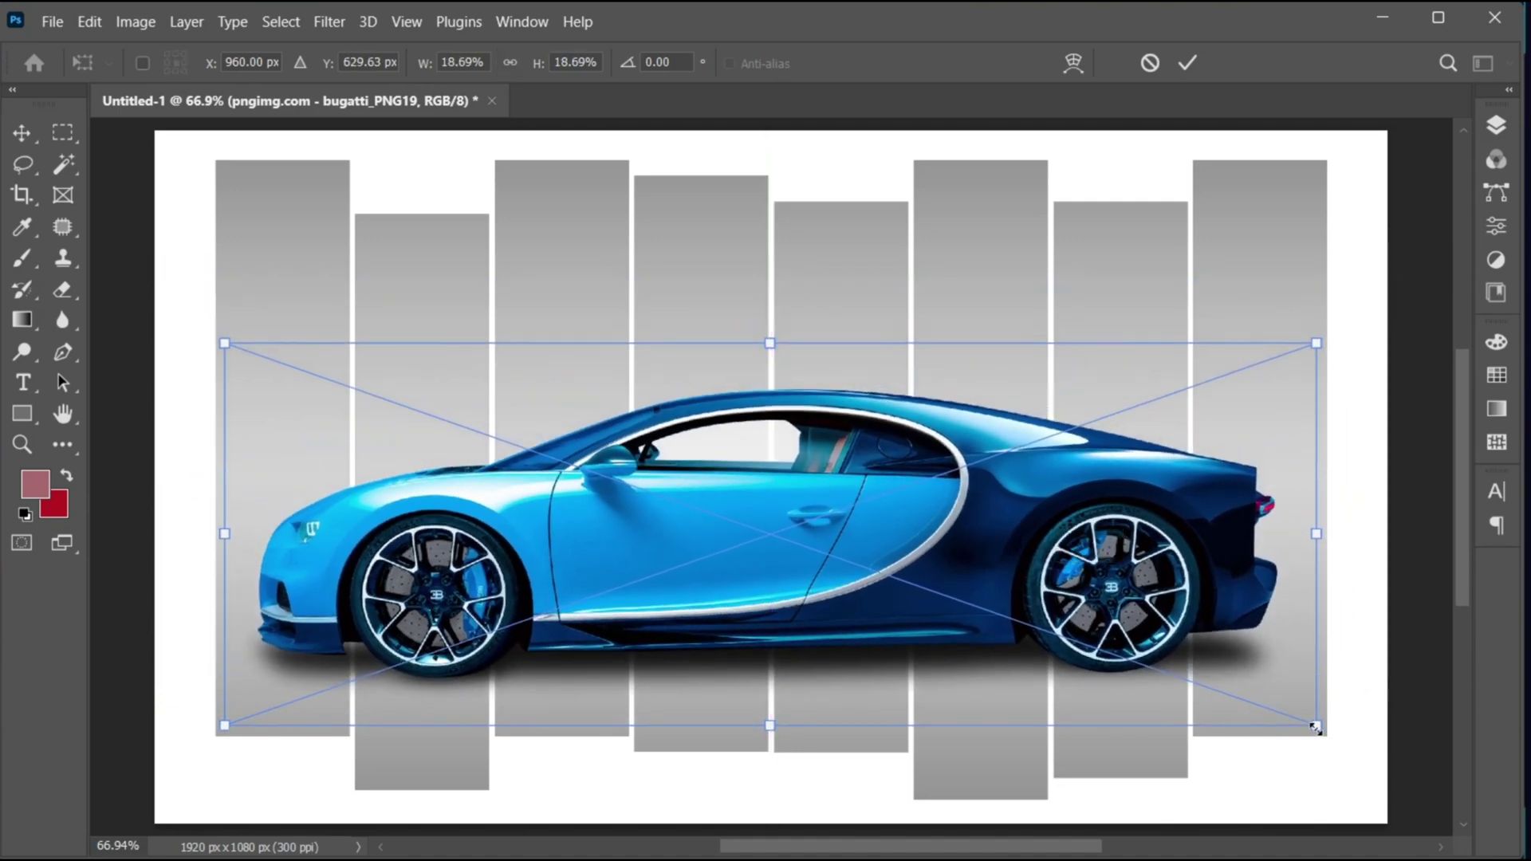
{"action": "left_click_drag", "start_coordinate": [1314, 727], "coordinate": [1325, 738]}
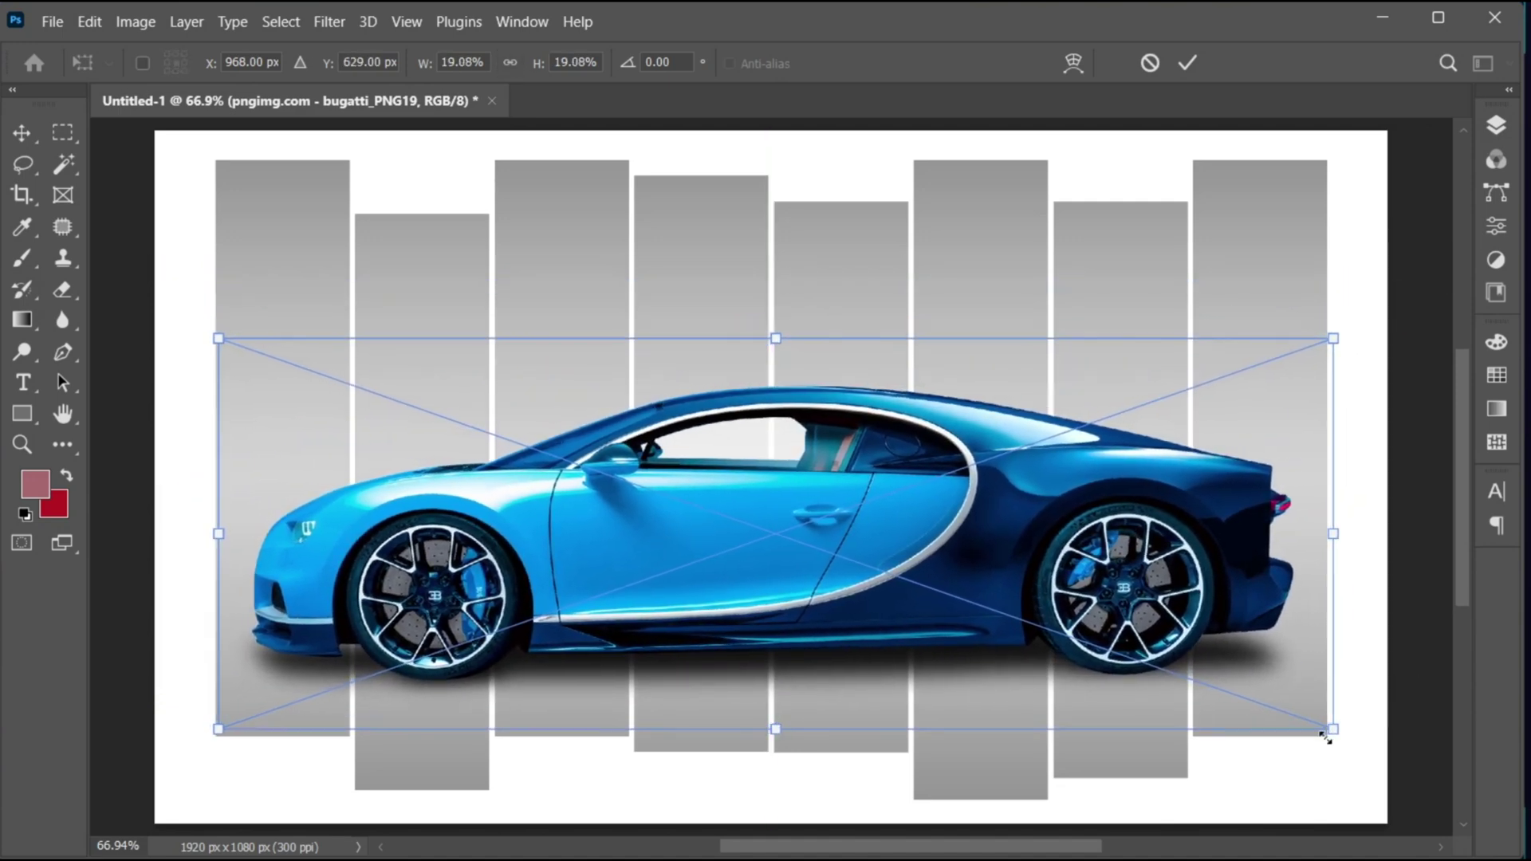
{"action": "key", "text": "Return"}
{"action": "left_click_drag", "start_coordinate": [817, 579], "coordinate": [818, 594]}
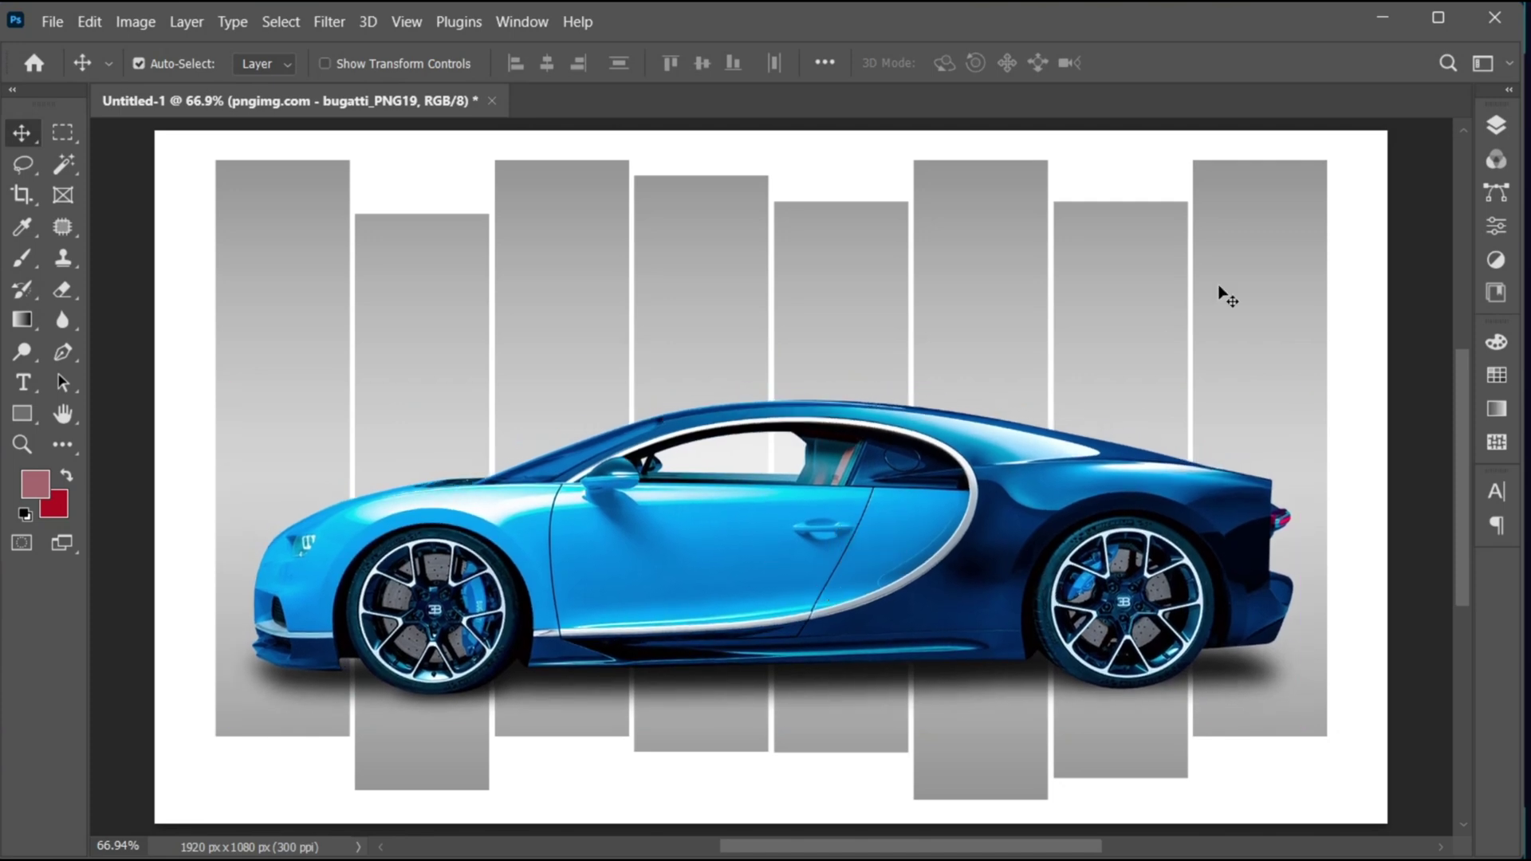
Select the whole rightmost panel of the Gradient Fill 1 layer with the Magic Wand and copy it to a new layer.
{"action": "left_click", "coordinate": [1490, 131]}
{"action": "left_click", "coordinate": [1322, 289]}
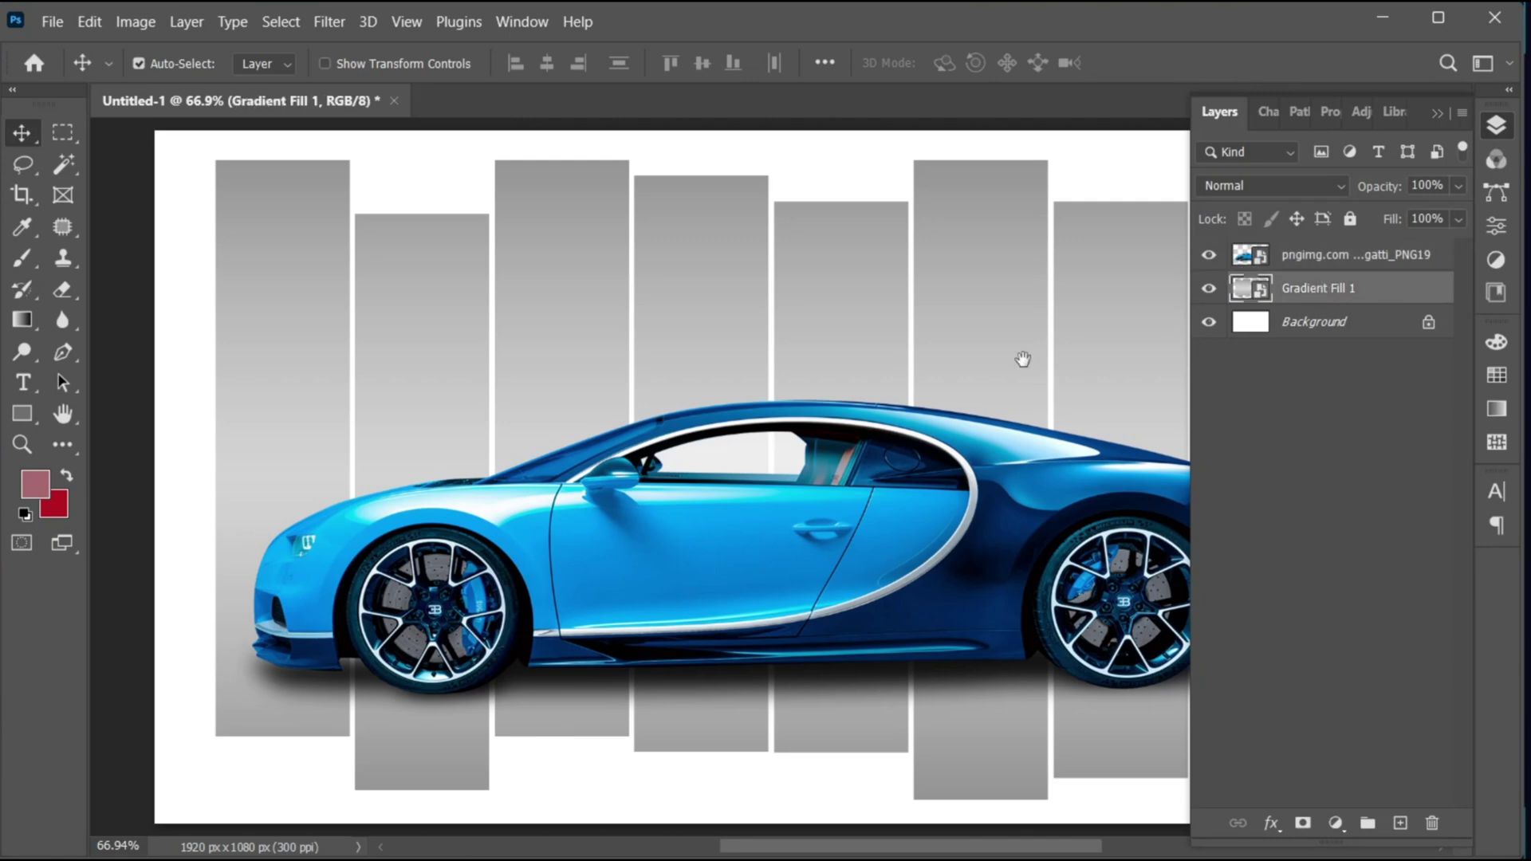
{"action": "left_click_drag", "start_coordinate": [1018, 355], "coordinate": [773, 321]}
{"action": "left_click", "coordinate": [64, 164]}
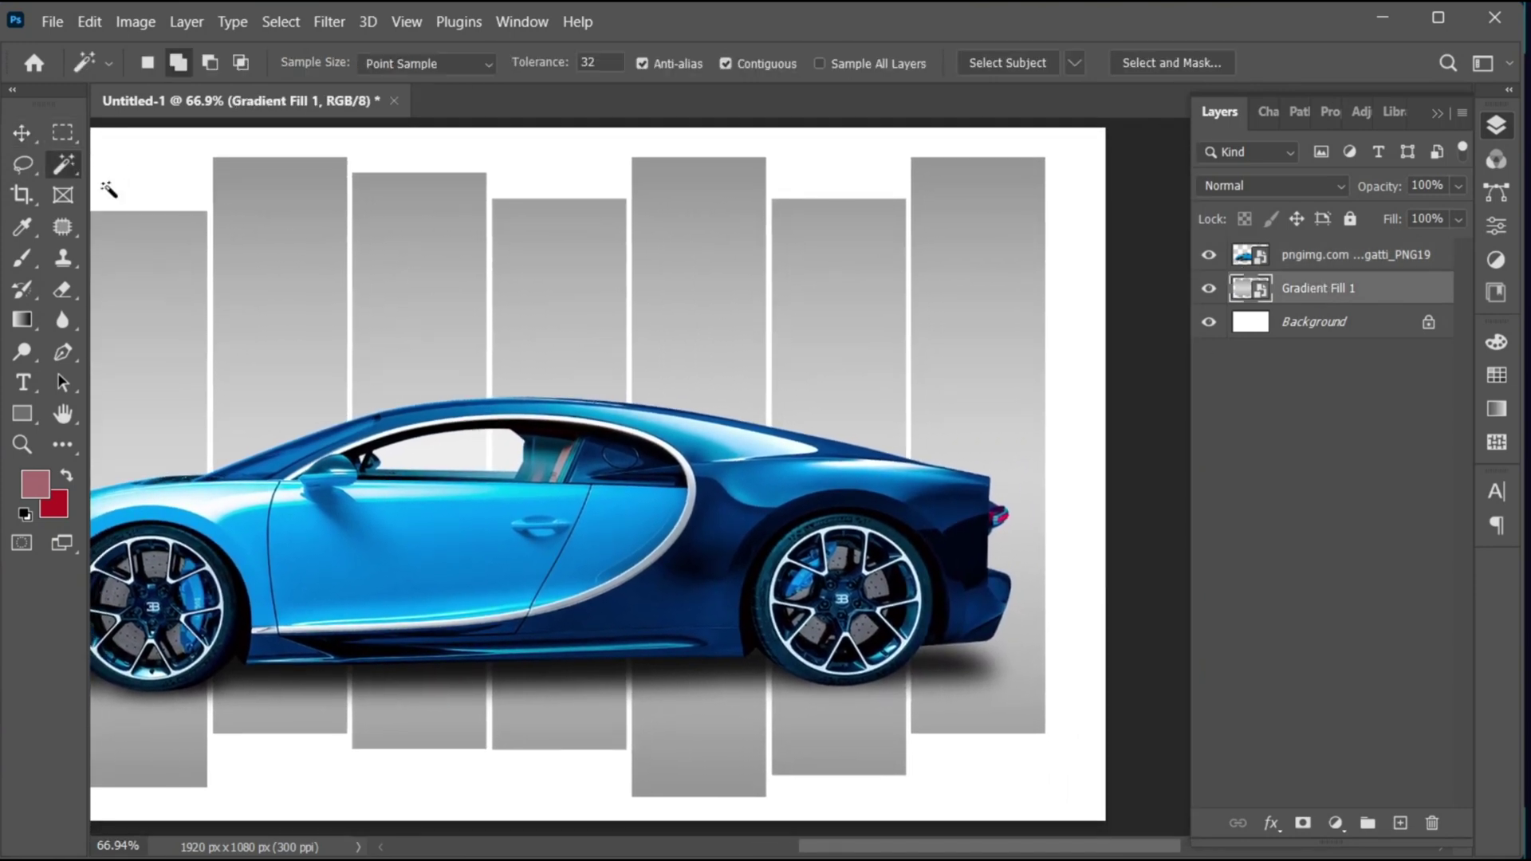
{"action": "left_click", "coordinate": [969, 216]}
{"action": "left_click", "coordinate": [998, 438], "text": "shift"}
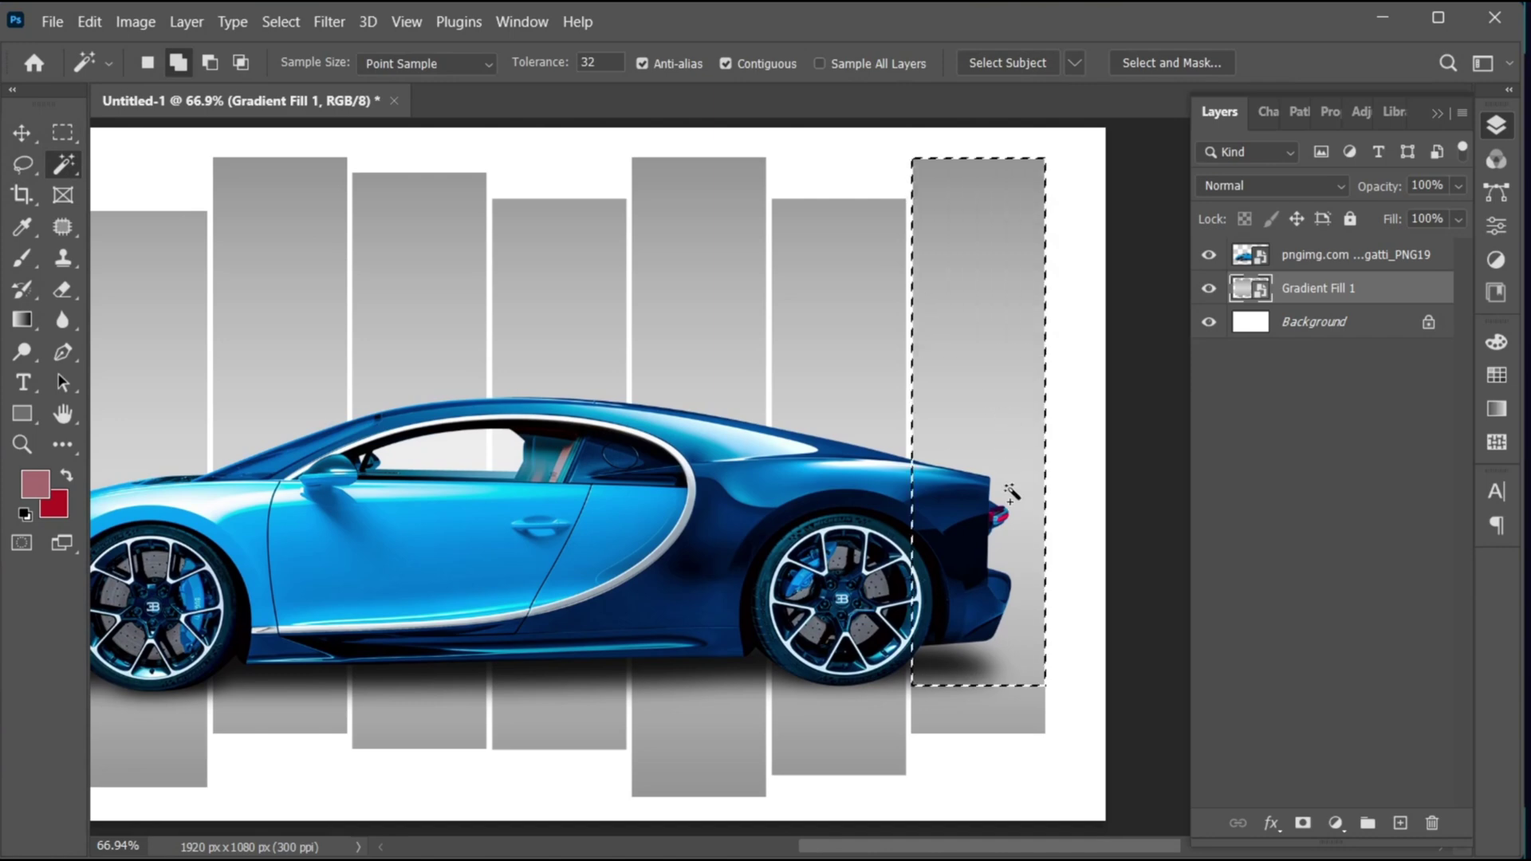
{"action": "left_click", "coordinate": [1016, 700], "text": "shift"}
{"action": "key", "text": "v"}
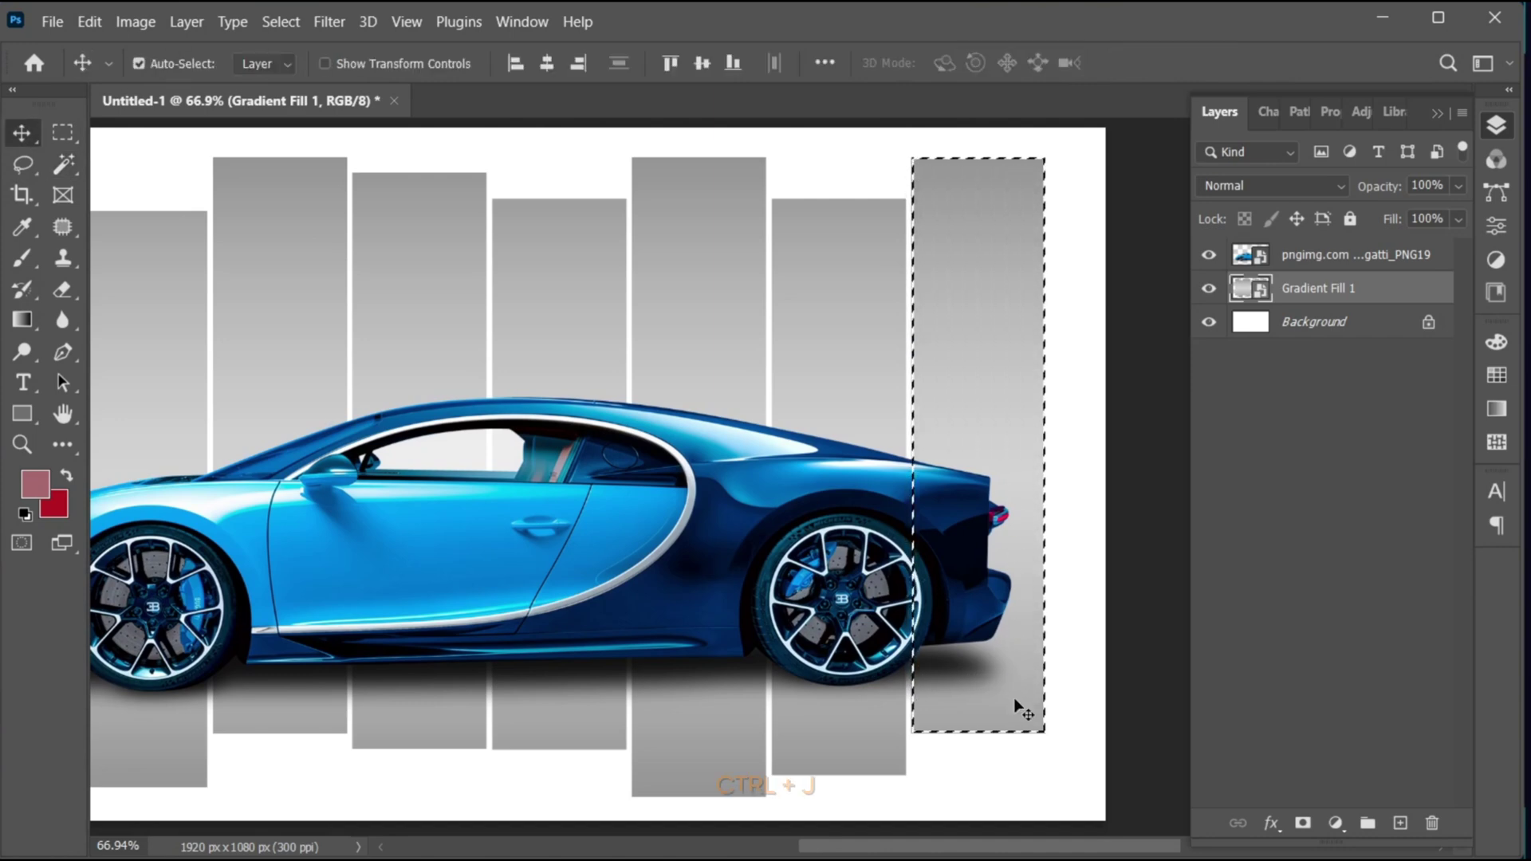
{"action": "key", "text": "ctrl+j"}
{"action": "key", "text": "ctrl+j"}
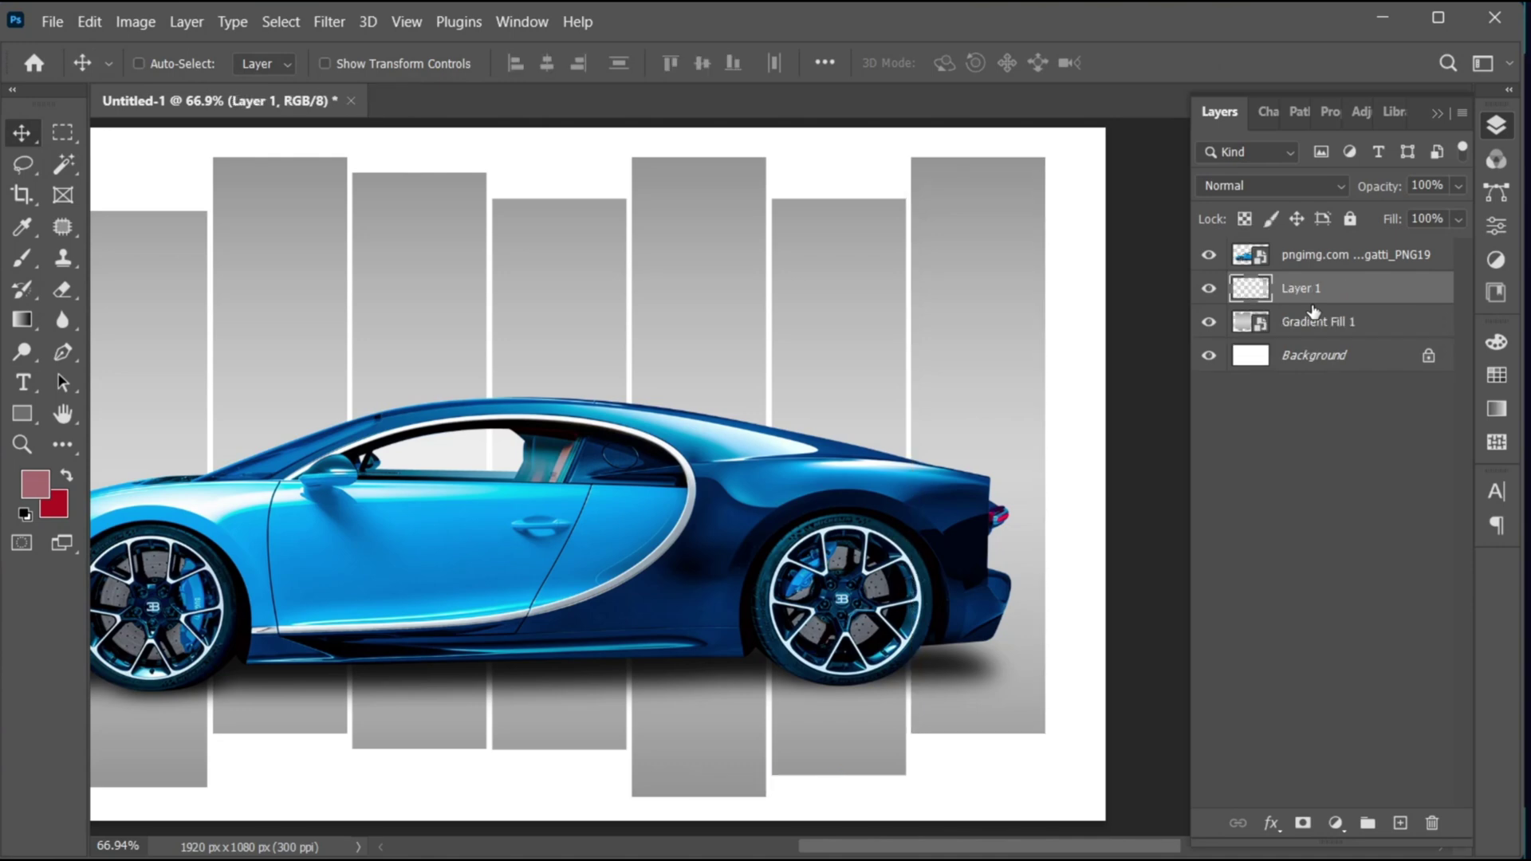
Clip the Bugatti image layer to the copied rightmost panel.
{"action": "left_click", "coordinate": [1297, 257]}
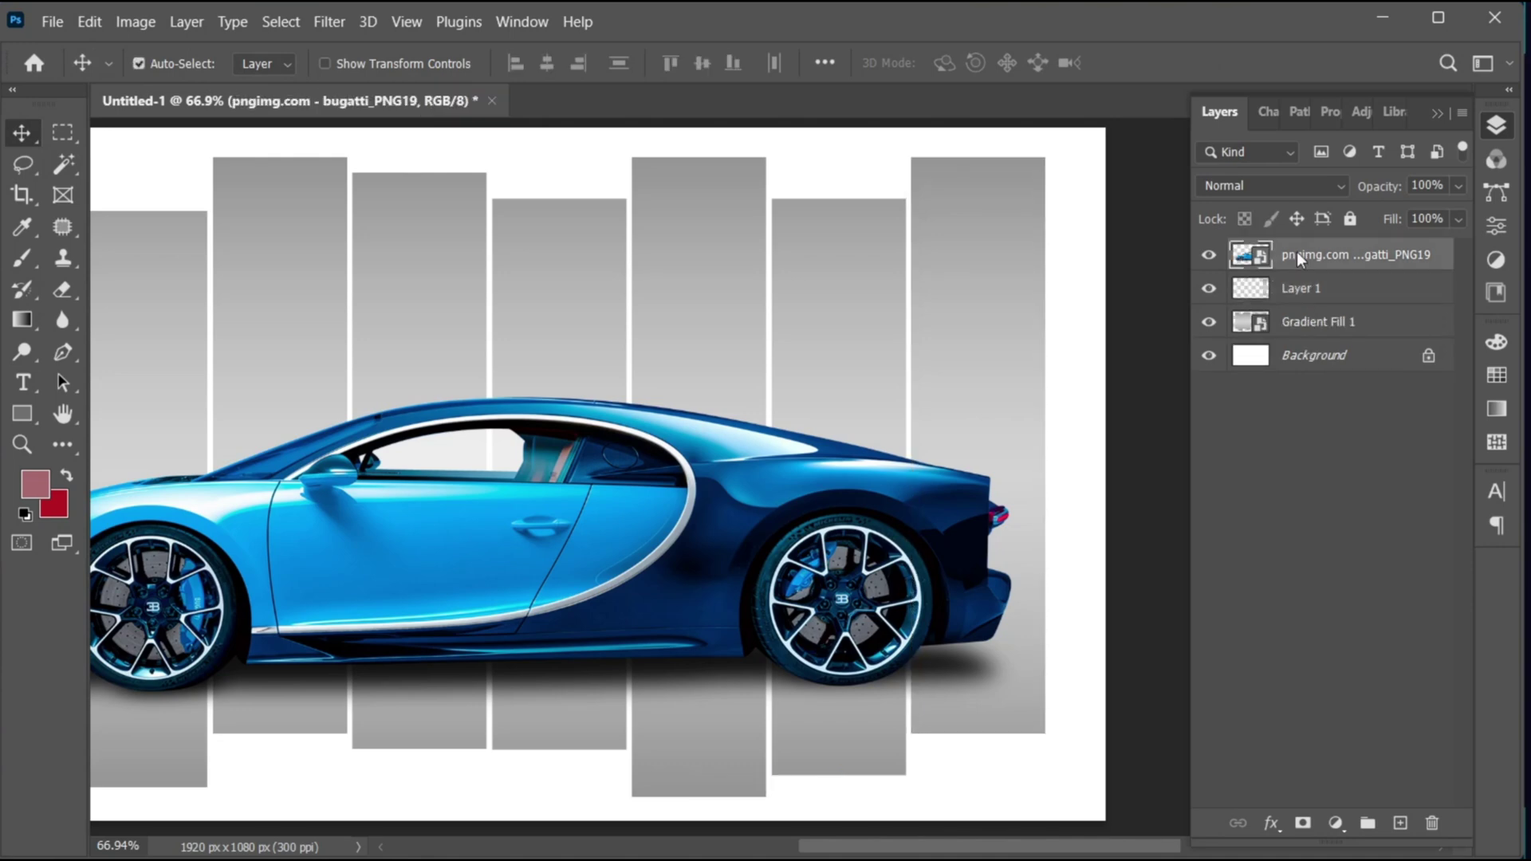
{"action": "right_click", "coordinate": [1297, 253]}
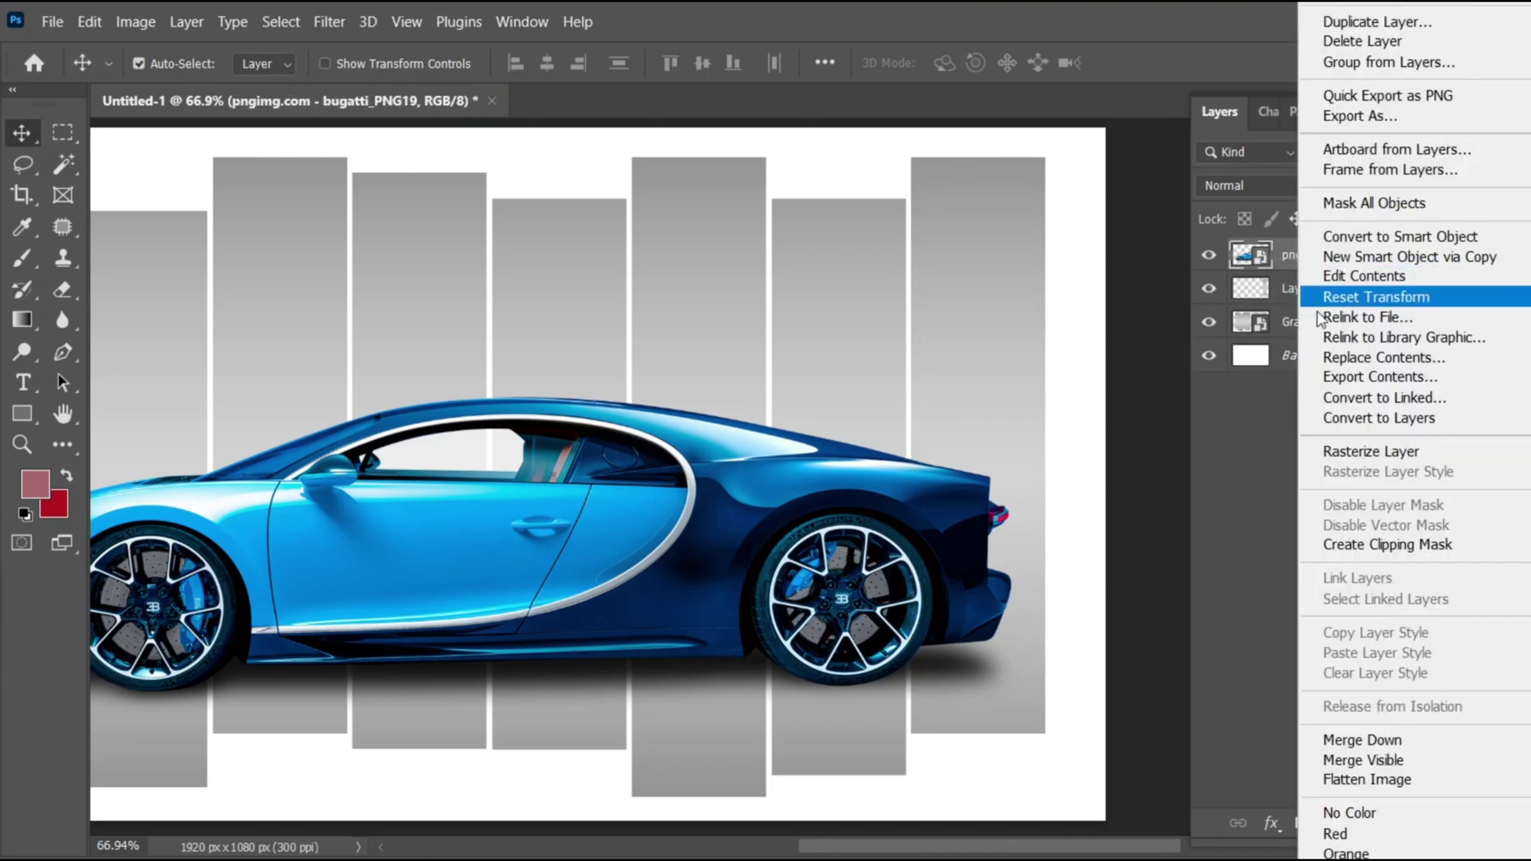
{"action": "left_click", "coordinate": [1372, 545]}
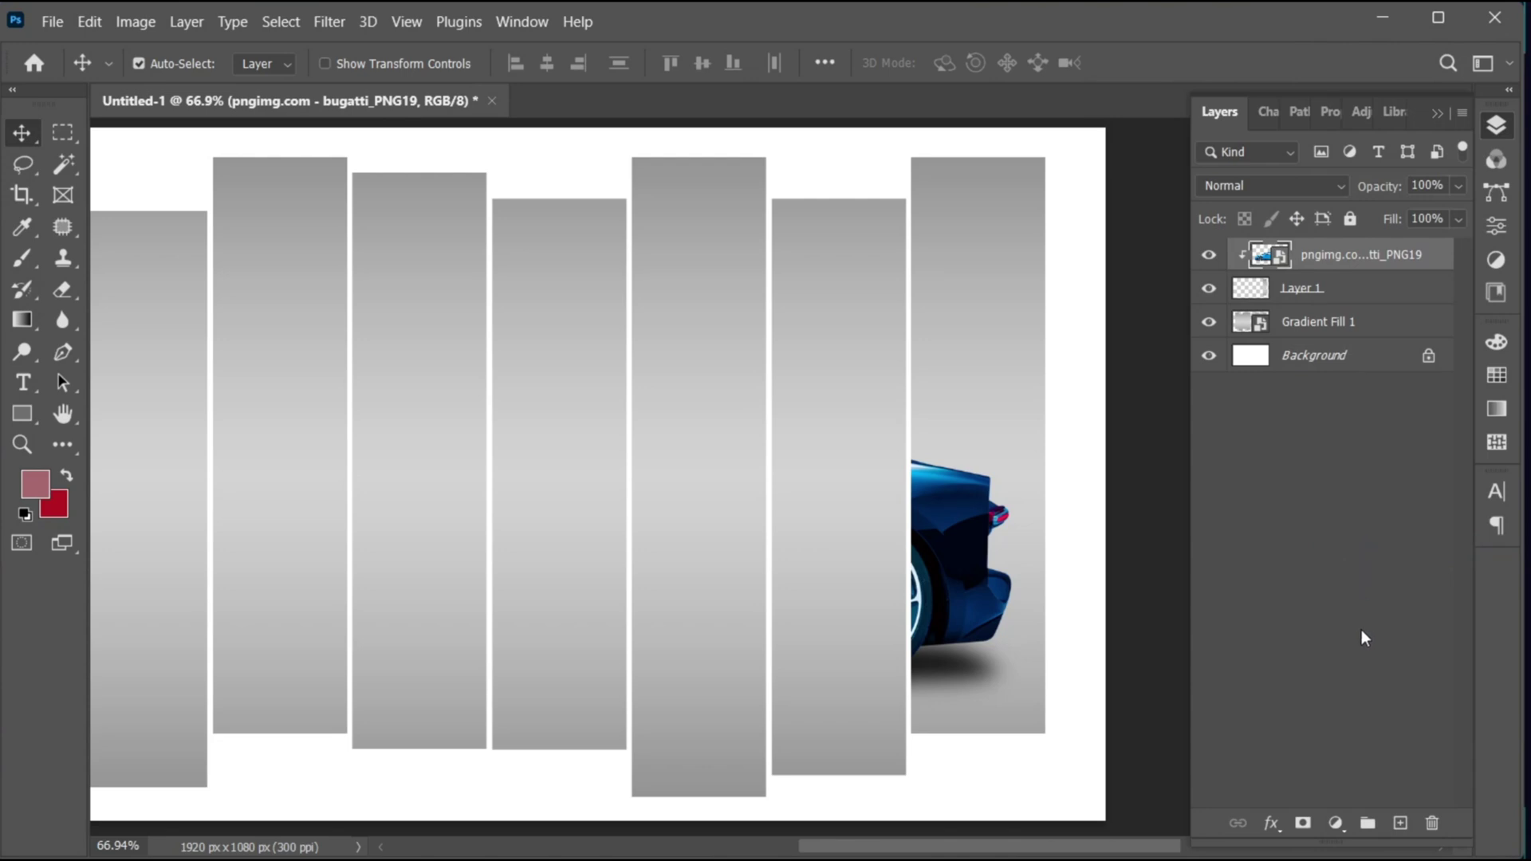
Add a Hue/Saturation adjustment clipped to the rightmost car slice and set its hue to -151.
{"action": "left_click", "coordinate": [1339, 821]}
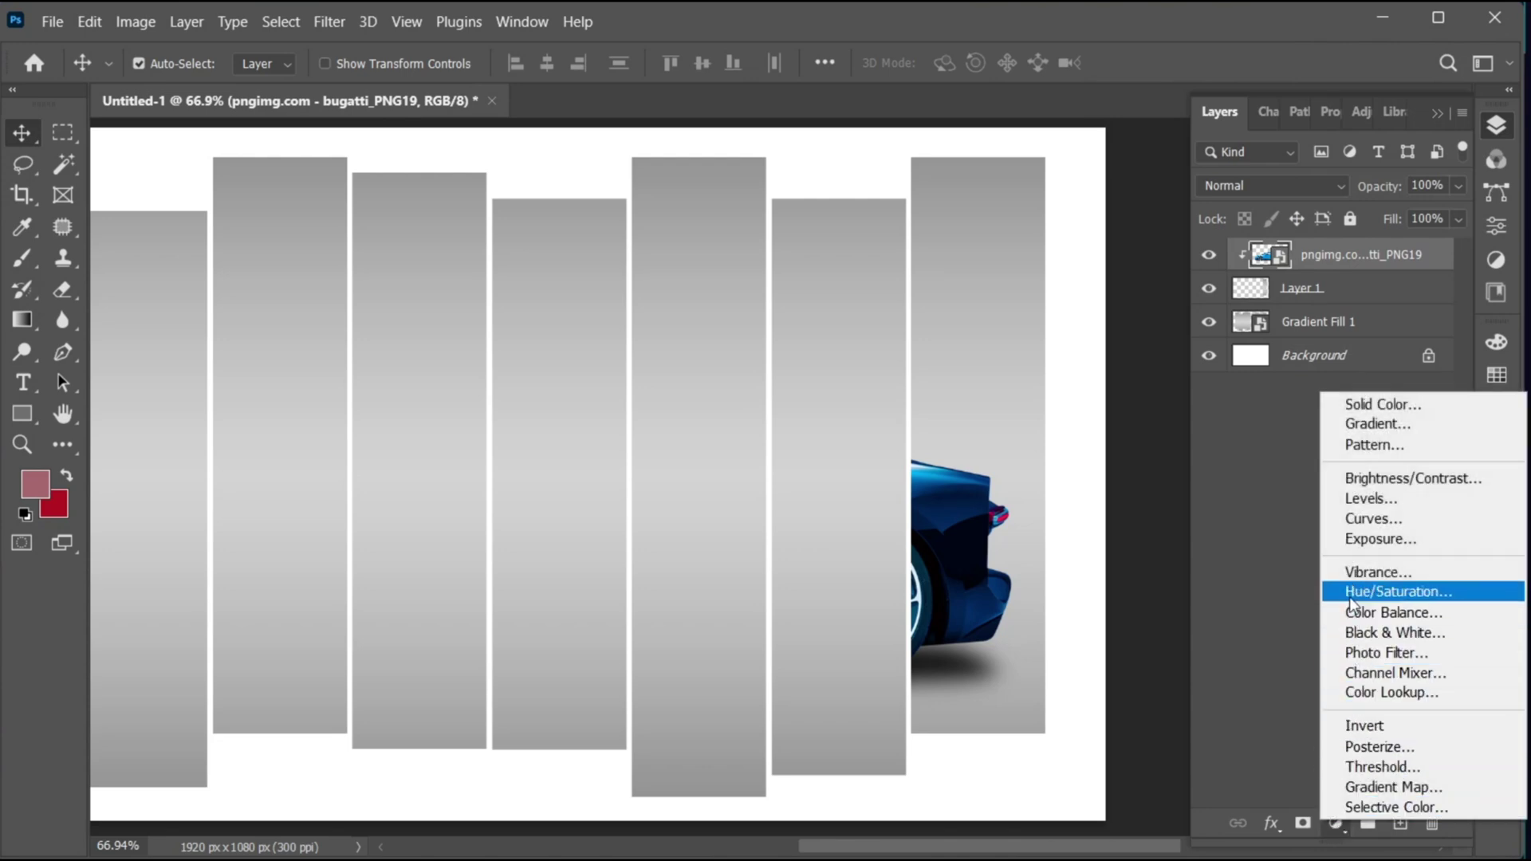
{"action": "left_click", "coordinate": [1396, 594]}
{"action": "left_click", "coordinate": [1300, 522]}
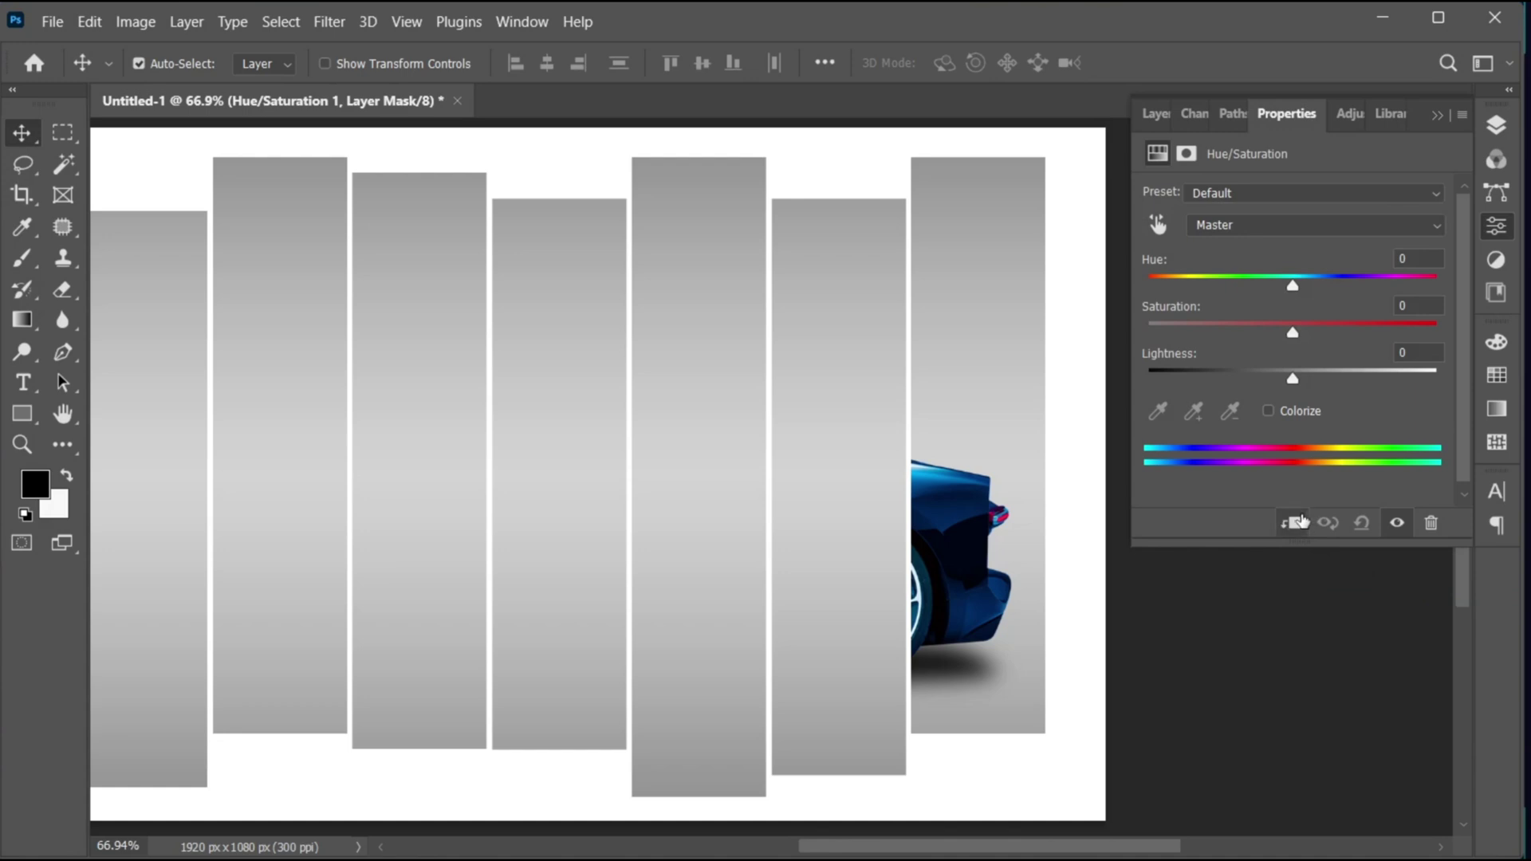
{"action": "left_click_drag", "start_coordinate": [1291, 289], "coordinate": [1168, 287]}
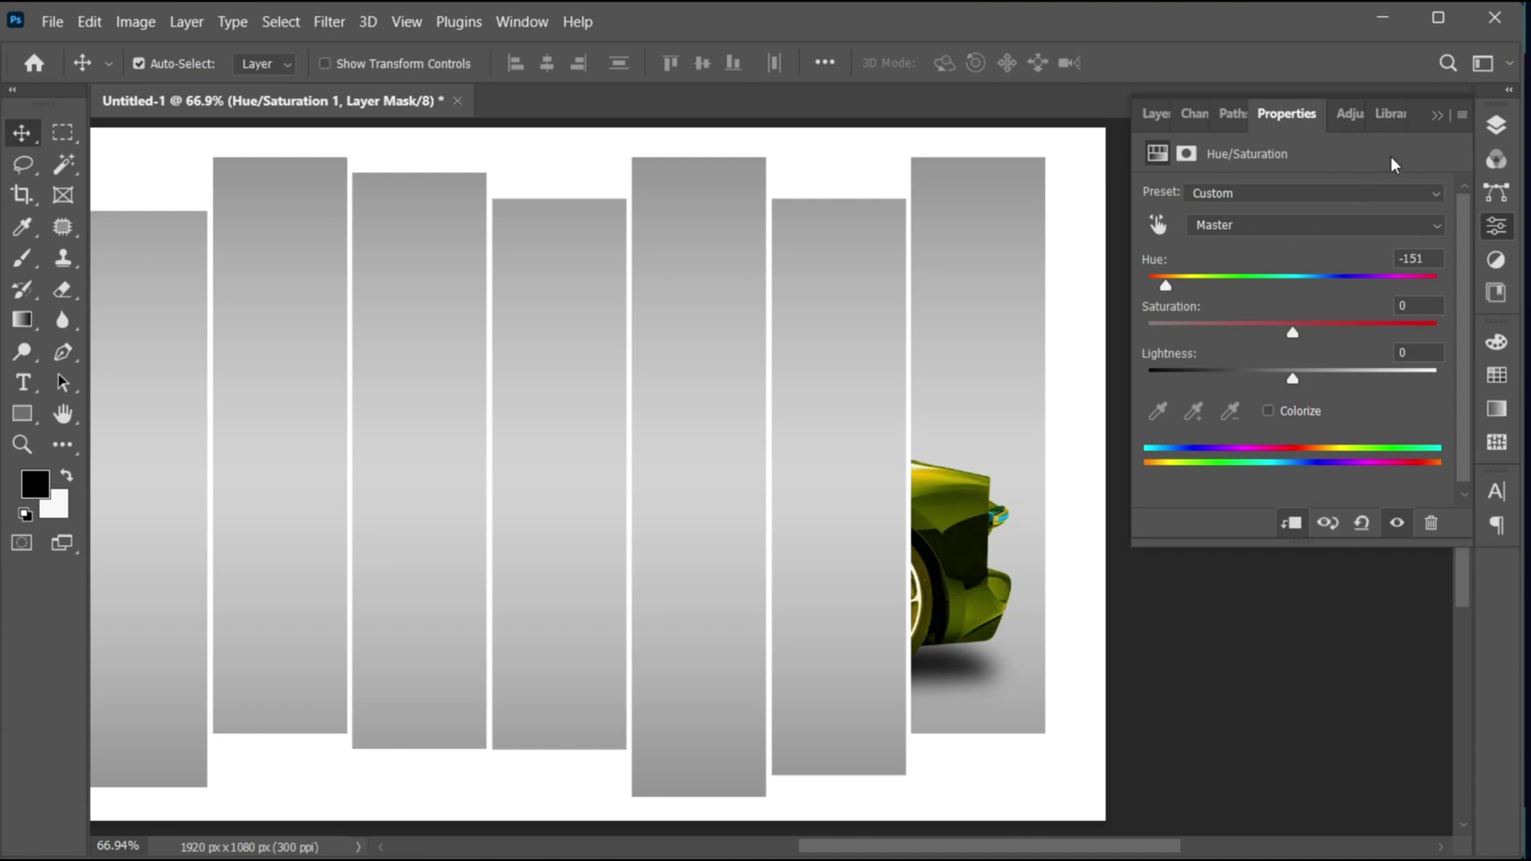
{"action": "left_click", "coordinate": [1437, 115]}
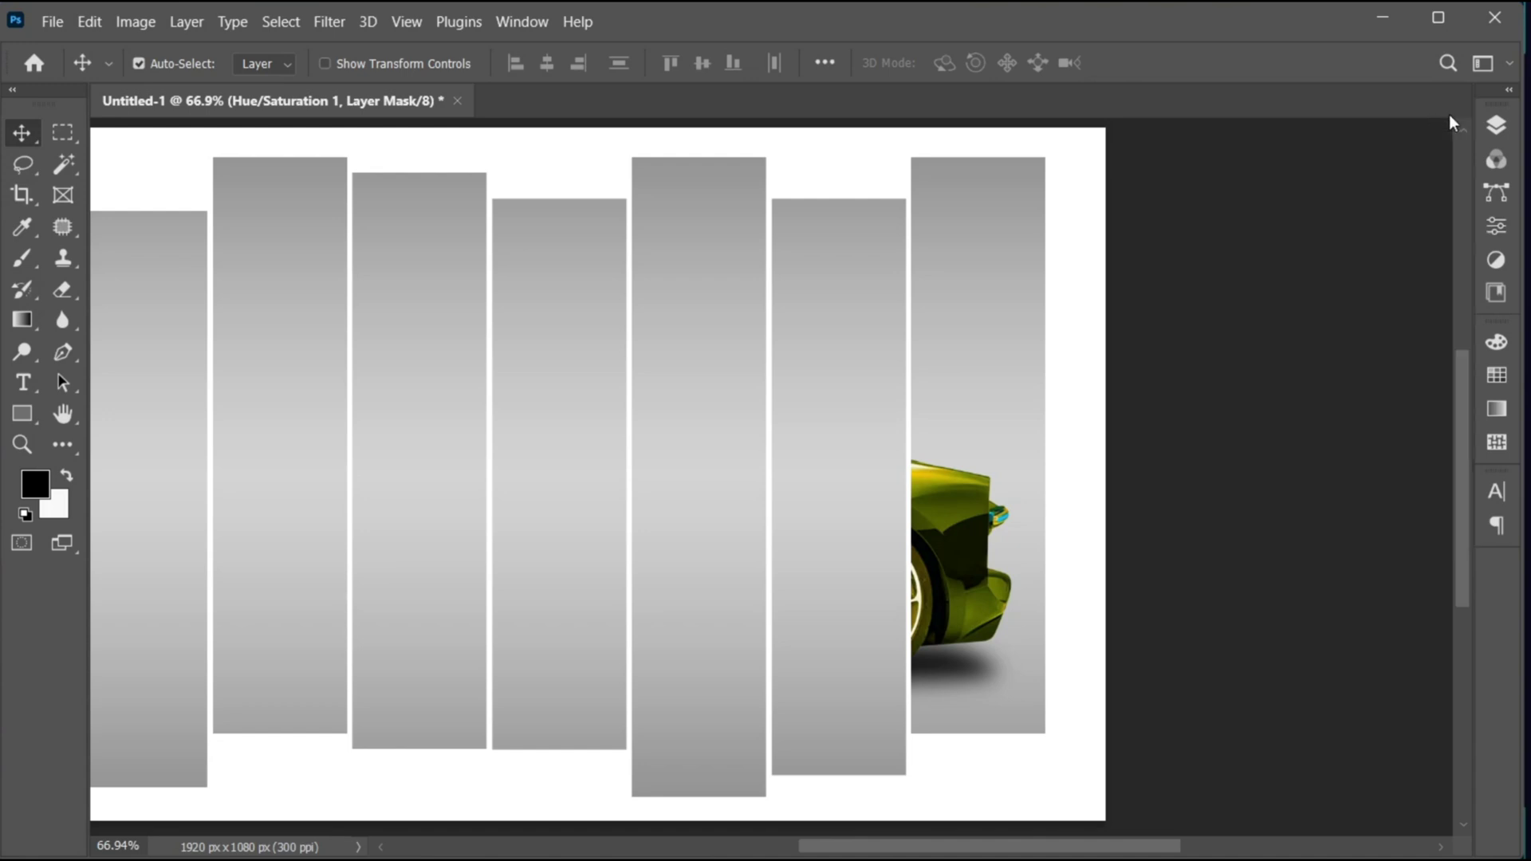
Copy the second panel from the right to its own layer and clip a duplicate of the Bugatti image to it.
{"action": "left_click", "coordinate": [1496, 127]}
{"action": "left_click", "coordinate": [1356, 355]}
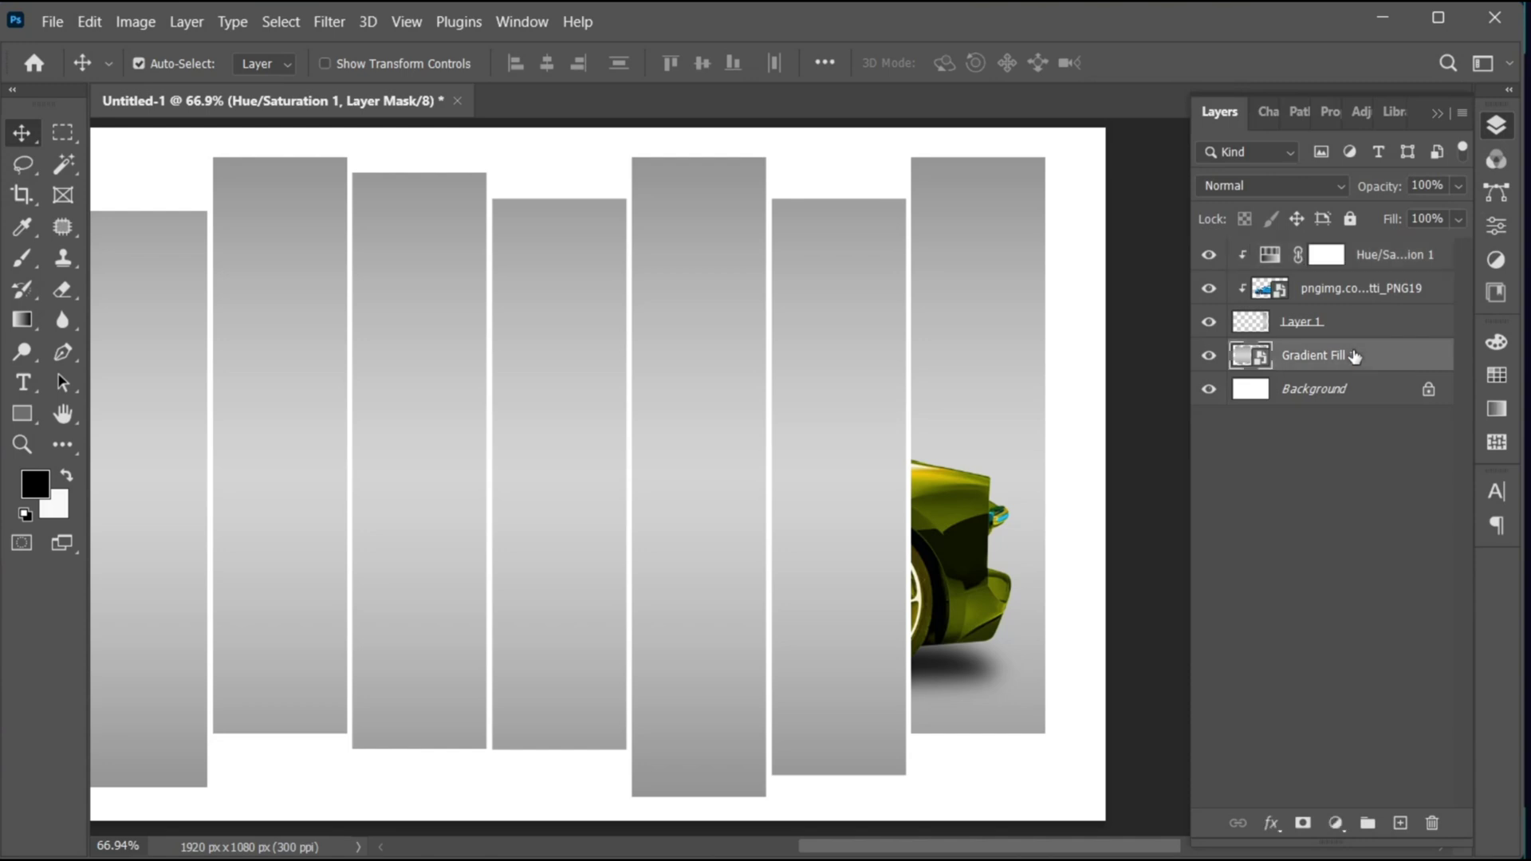
{"action": "left_click", "coordinate": [63, 164]}
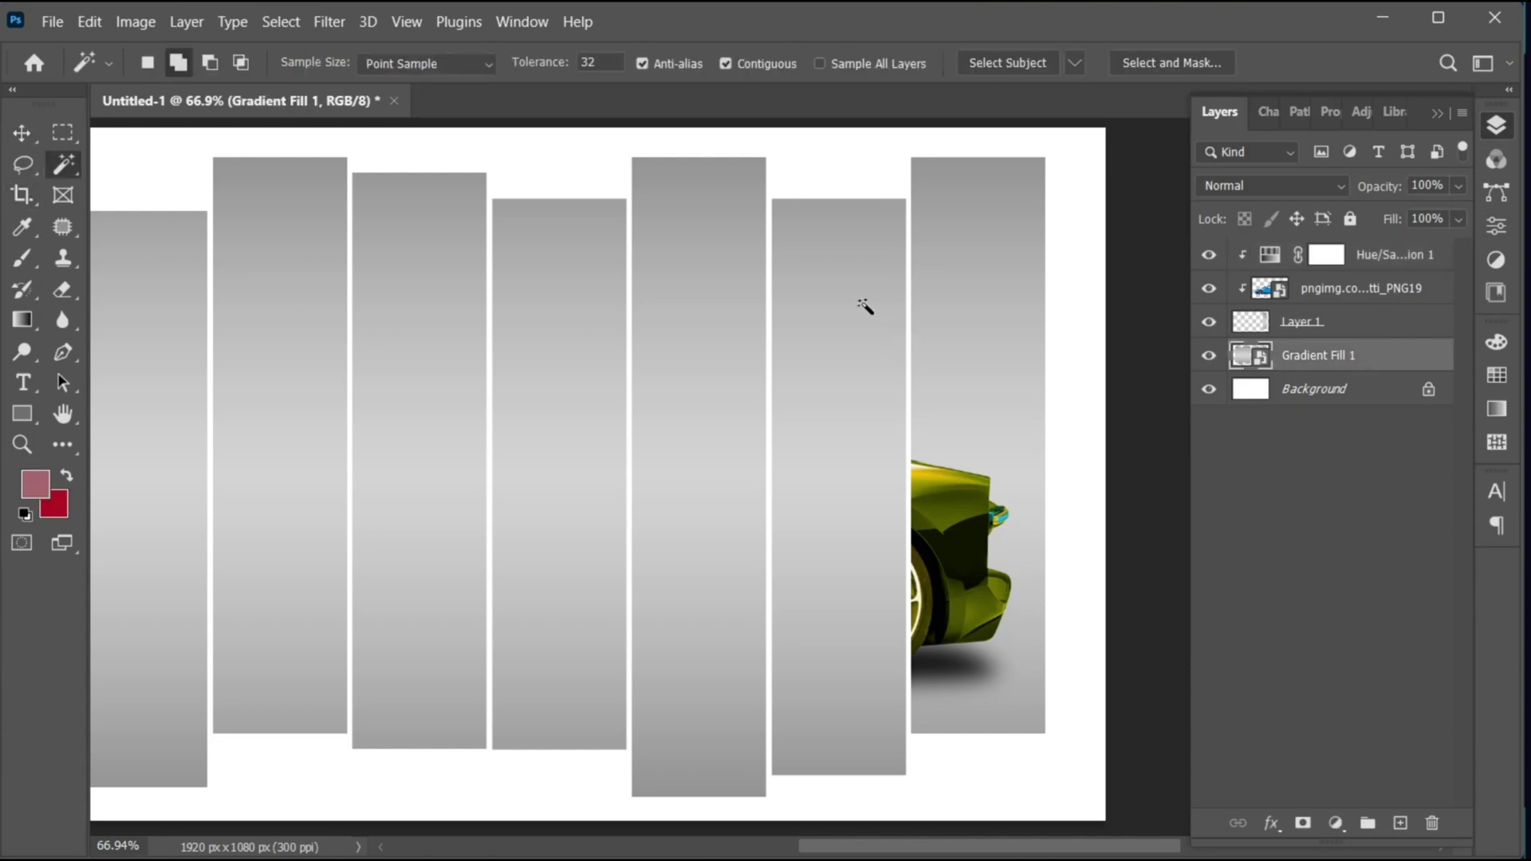
{"action": "left_click", "coordinate": [833, 295]}
{"action": "key", "text": "v"}
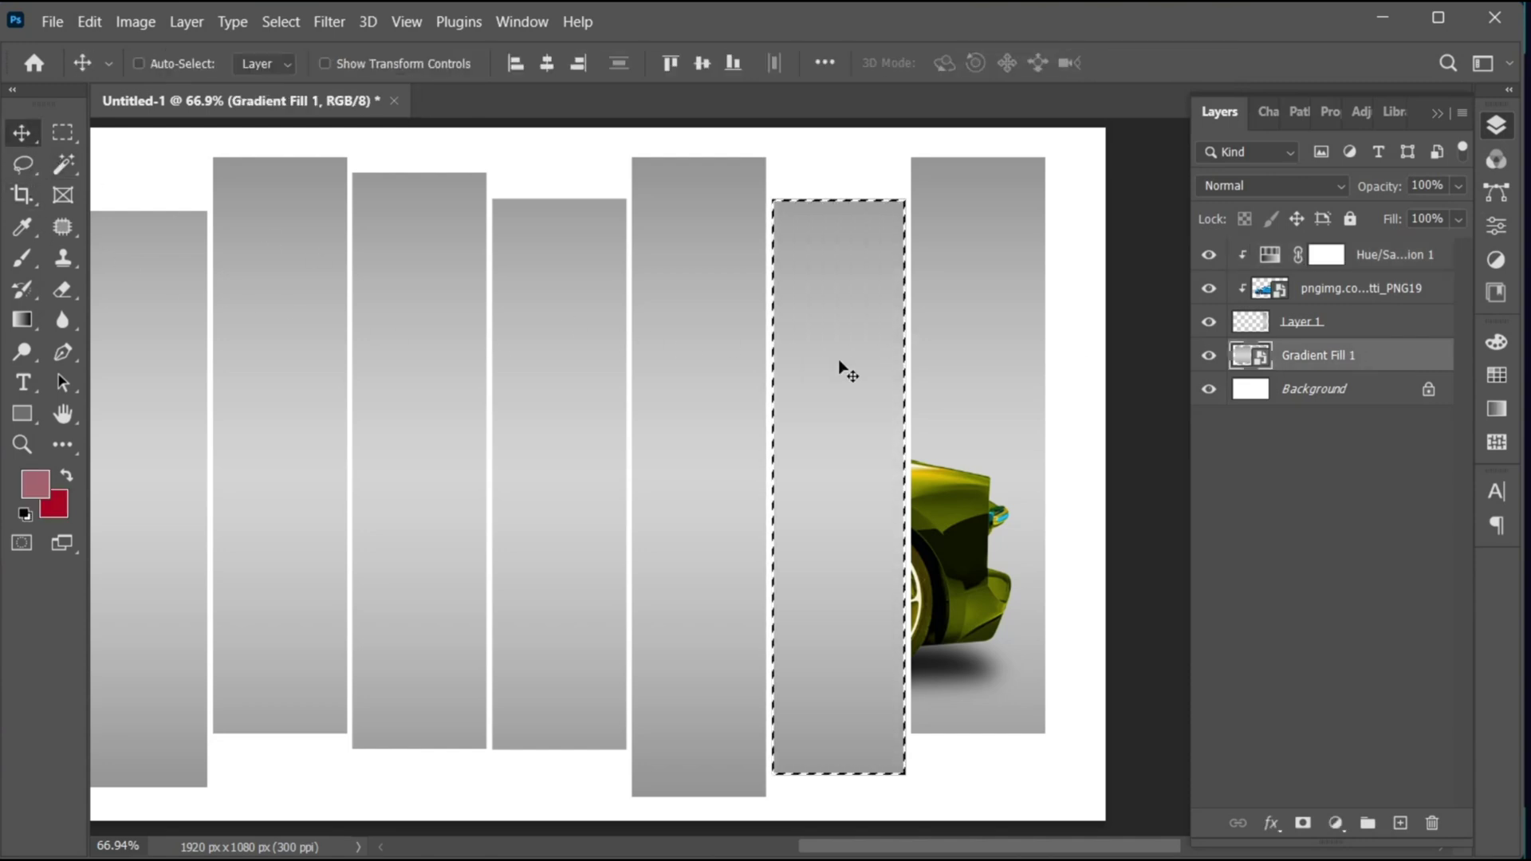
{"action": "key", "text": "ctrl+j"}
{"action": "left_click_drag", "start_coordinate": [1382, 299], "coordinate": [1369, 345]}
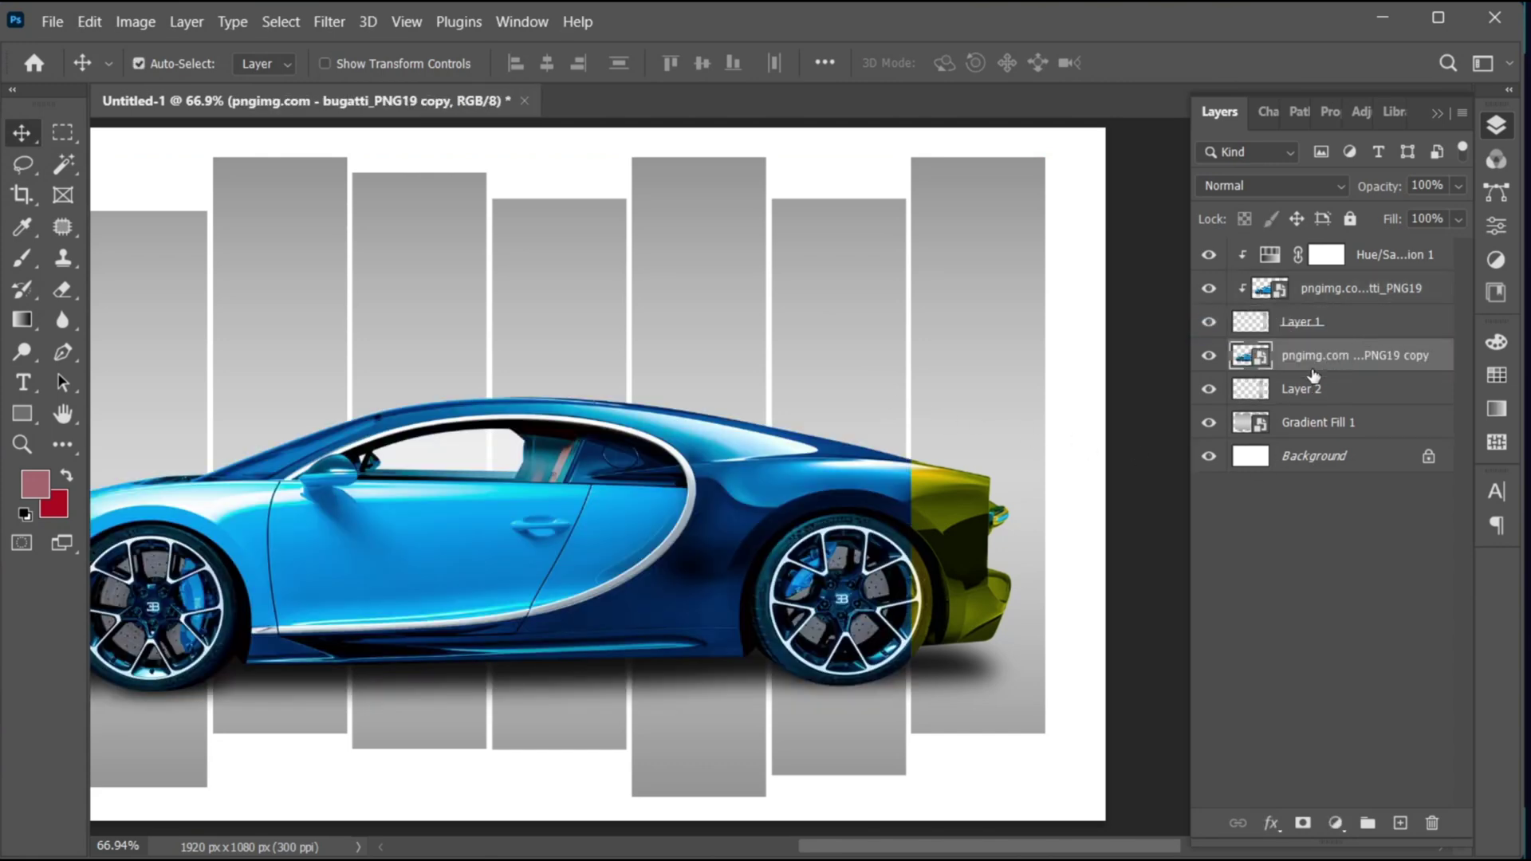
{"action": "left_click", "coordinate": [1313, 373], "text": "alt"}
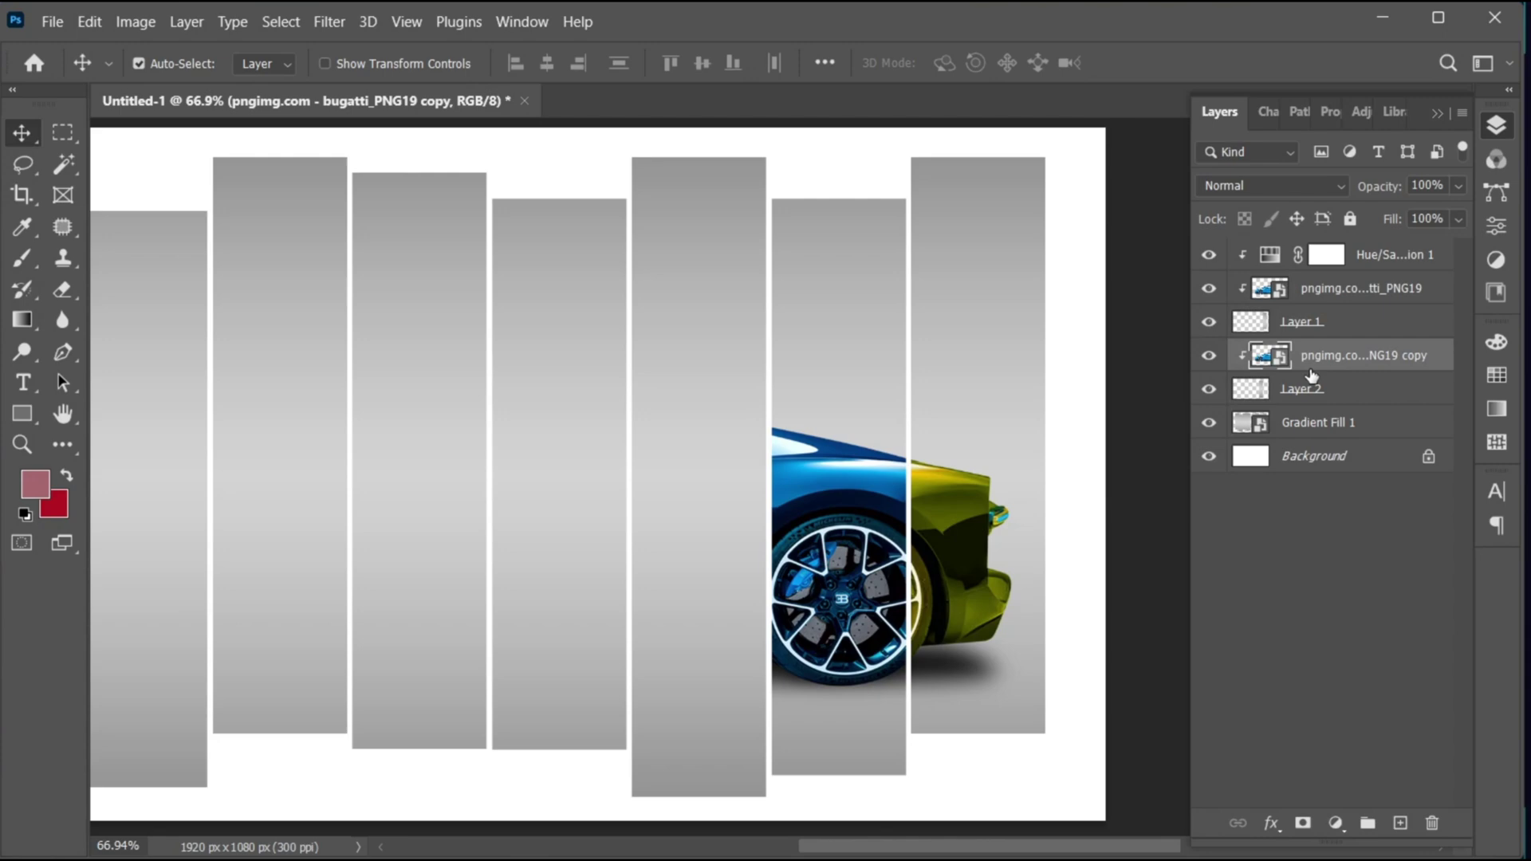
Copy the third panel from the right to its own layer and clip another Bugatti duplicate to it.
{"action": "left_click", "coordinate": [1292, 427]}
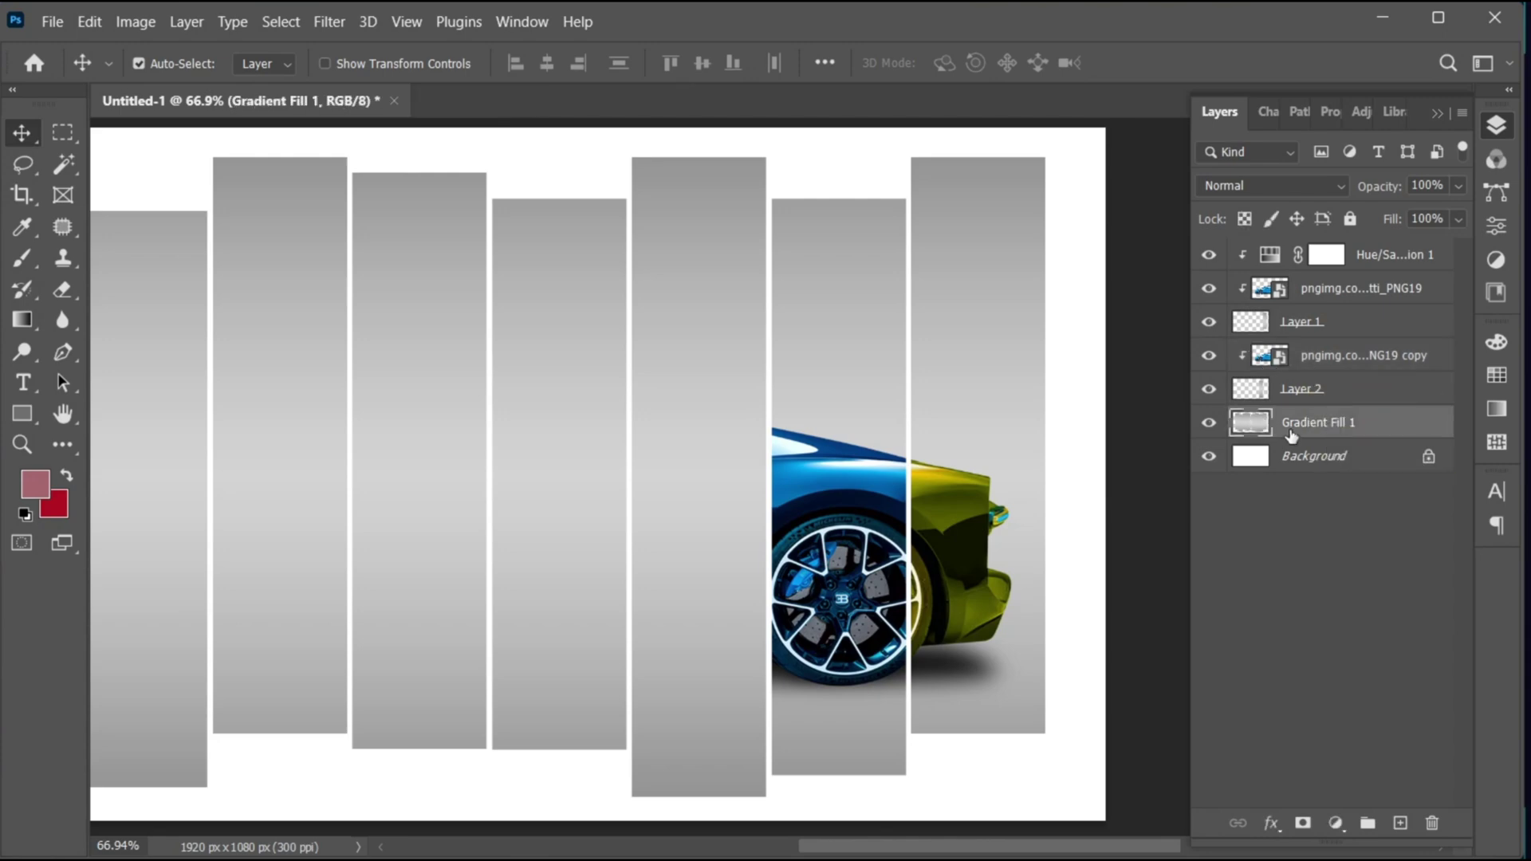
{"action": "key", "text": "w"}
{"action": "left_click", "coordinate": [700, 340]}
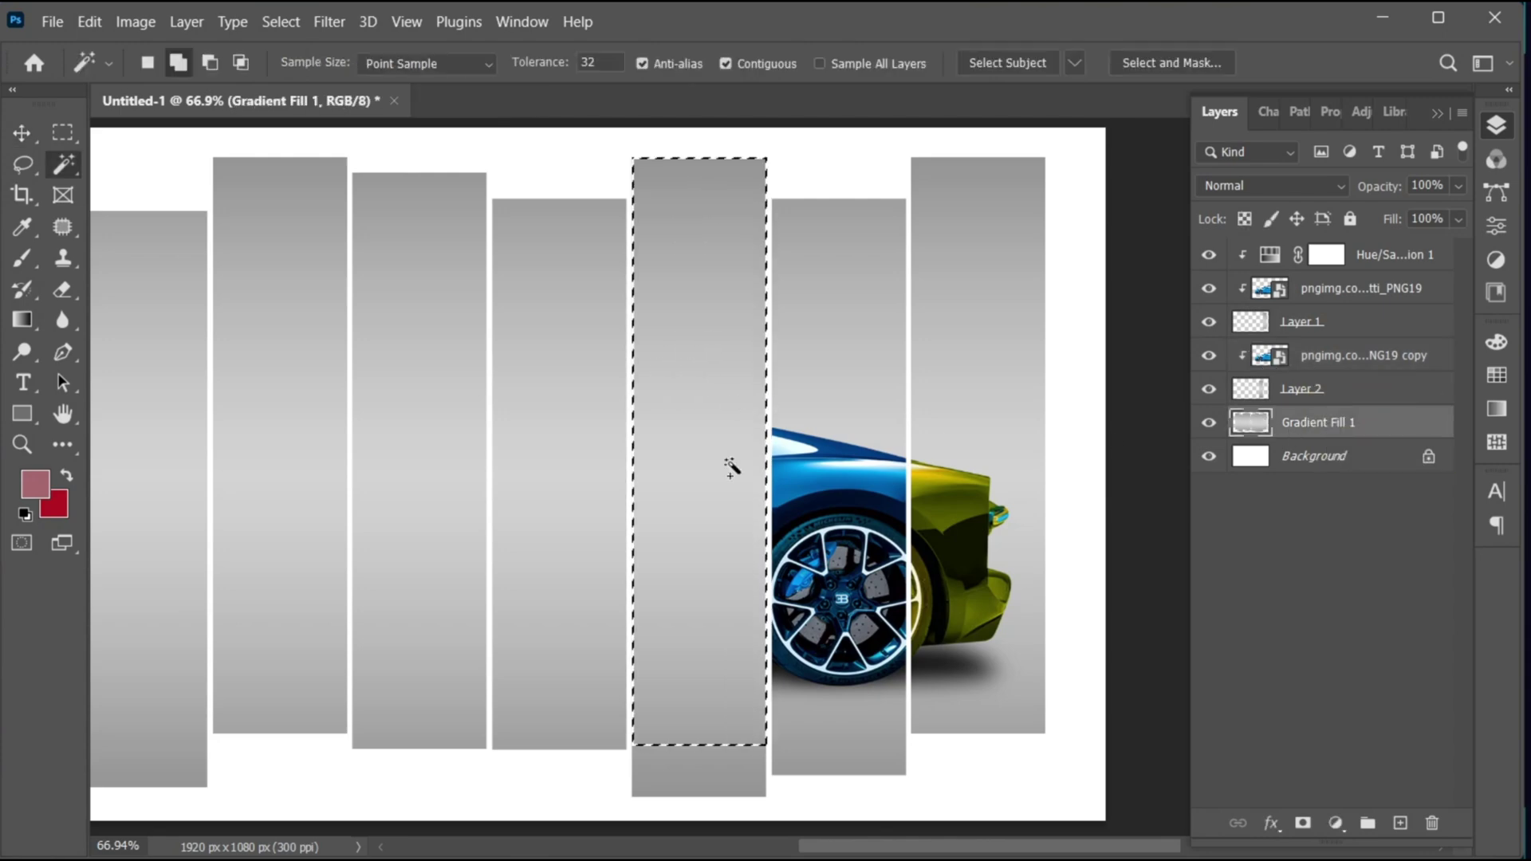
{"action": "key", "text": "ctrl+j"}
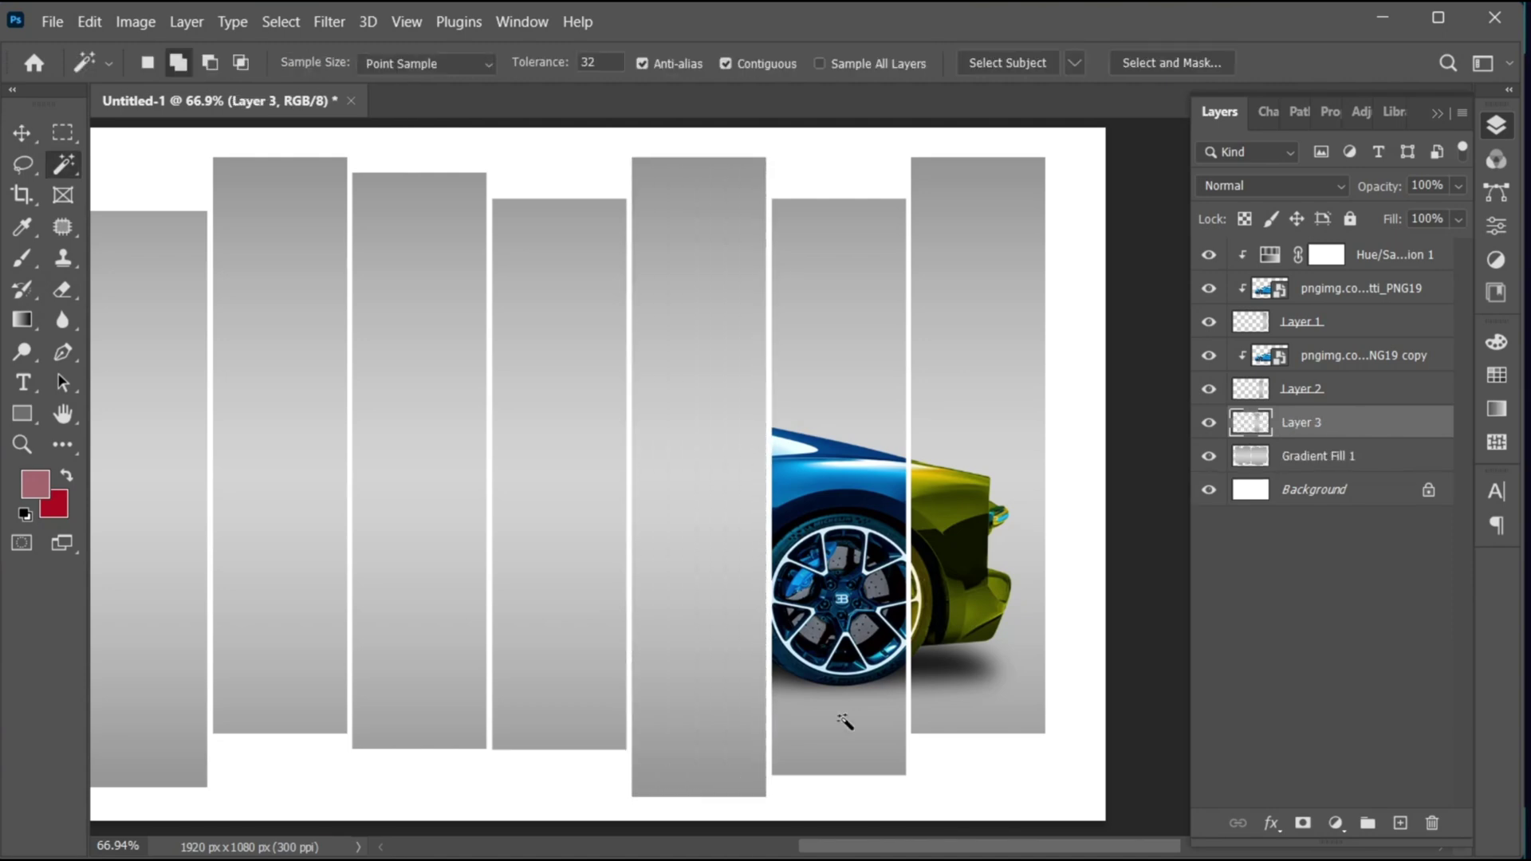
{"action": "left_click_drag", "start_coordinate": [1370, 353], "coordinate": [1372, 403]}
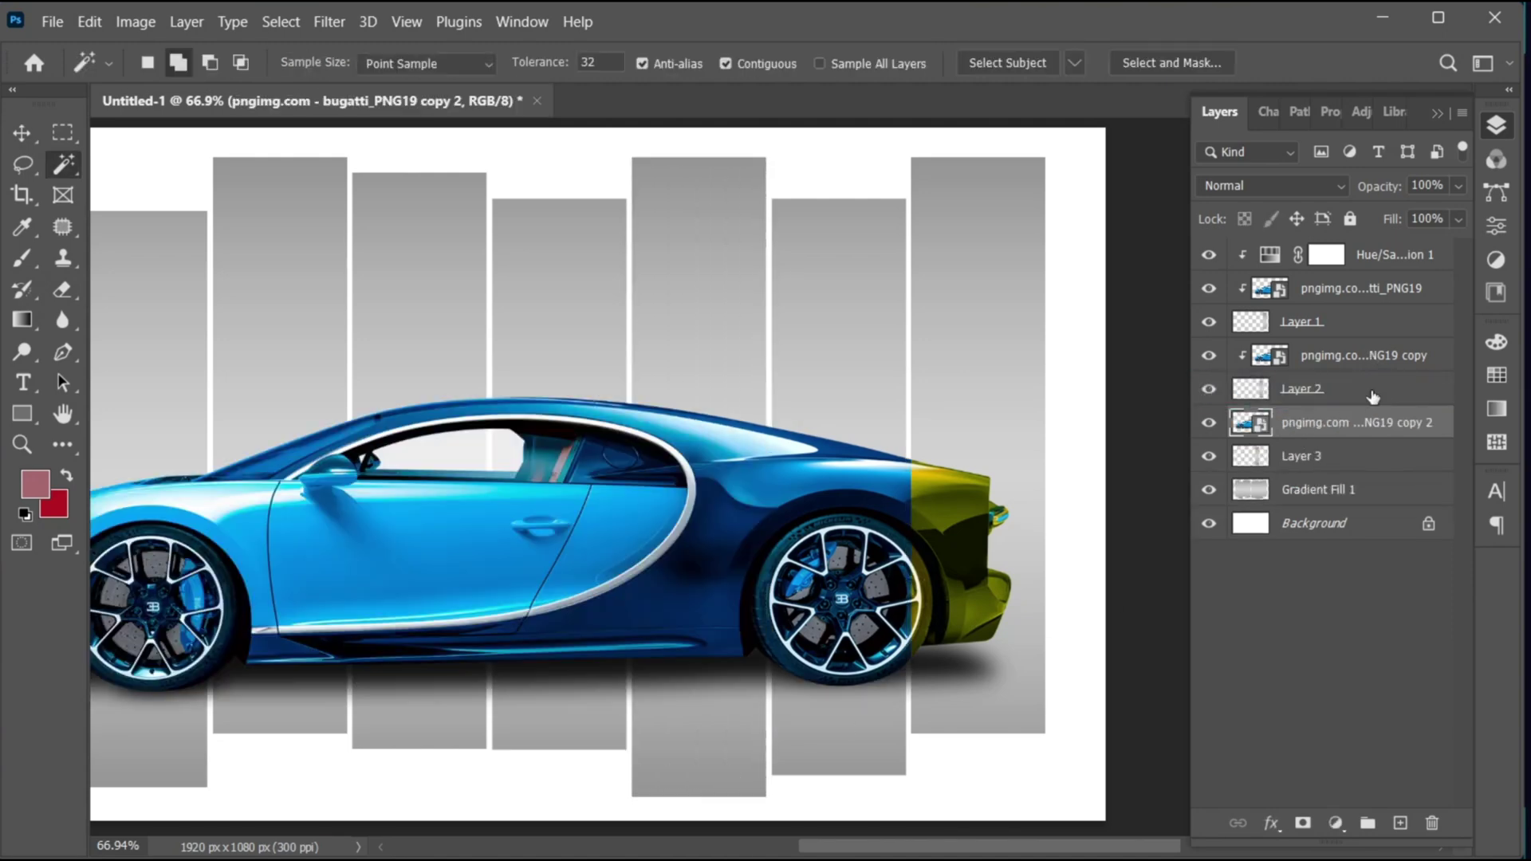
{"action": "left_click", "coordinate": [1325, 437], "text": "alt"}
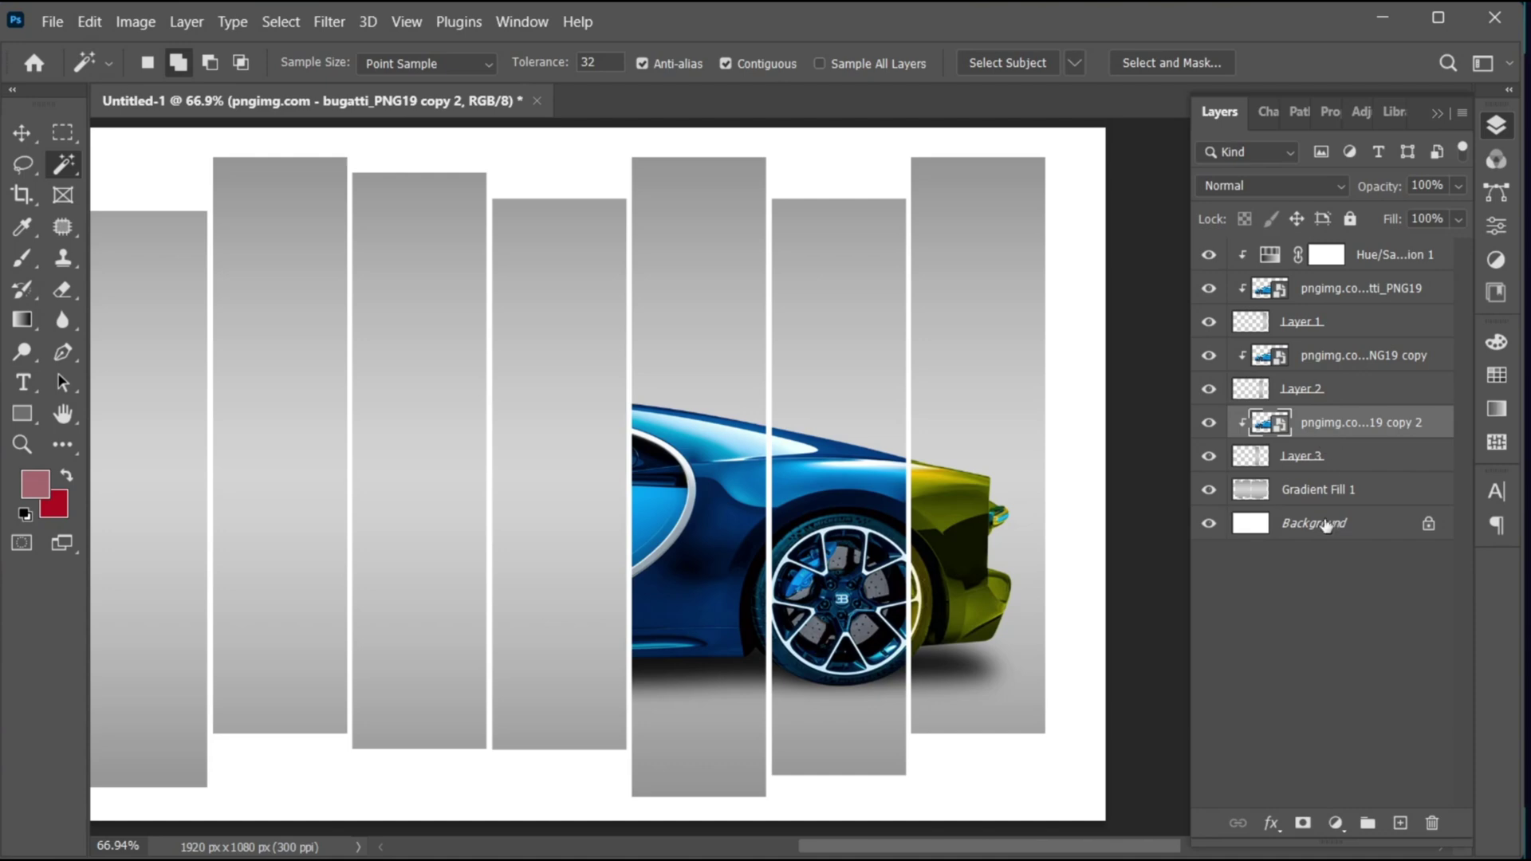
Add a Black & White adjustment clipped to the third car slice from the right, with Blues at 71 and Cyans at 40.
{"action": "left_click", "coordinate": [1333, 821]}
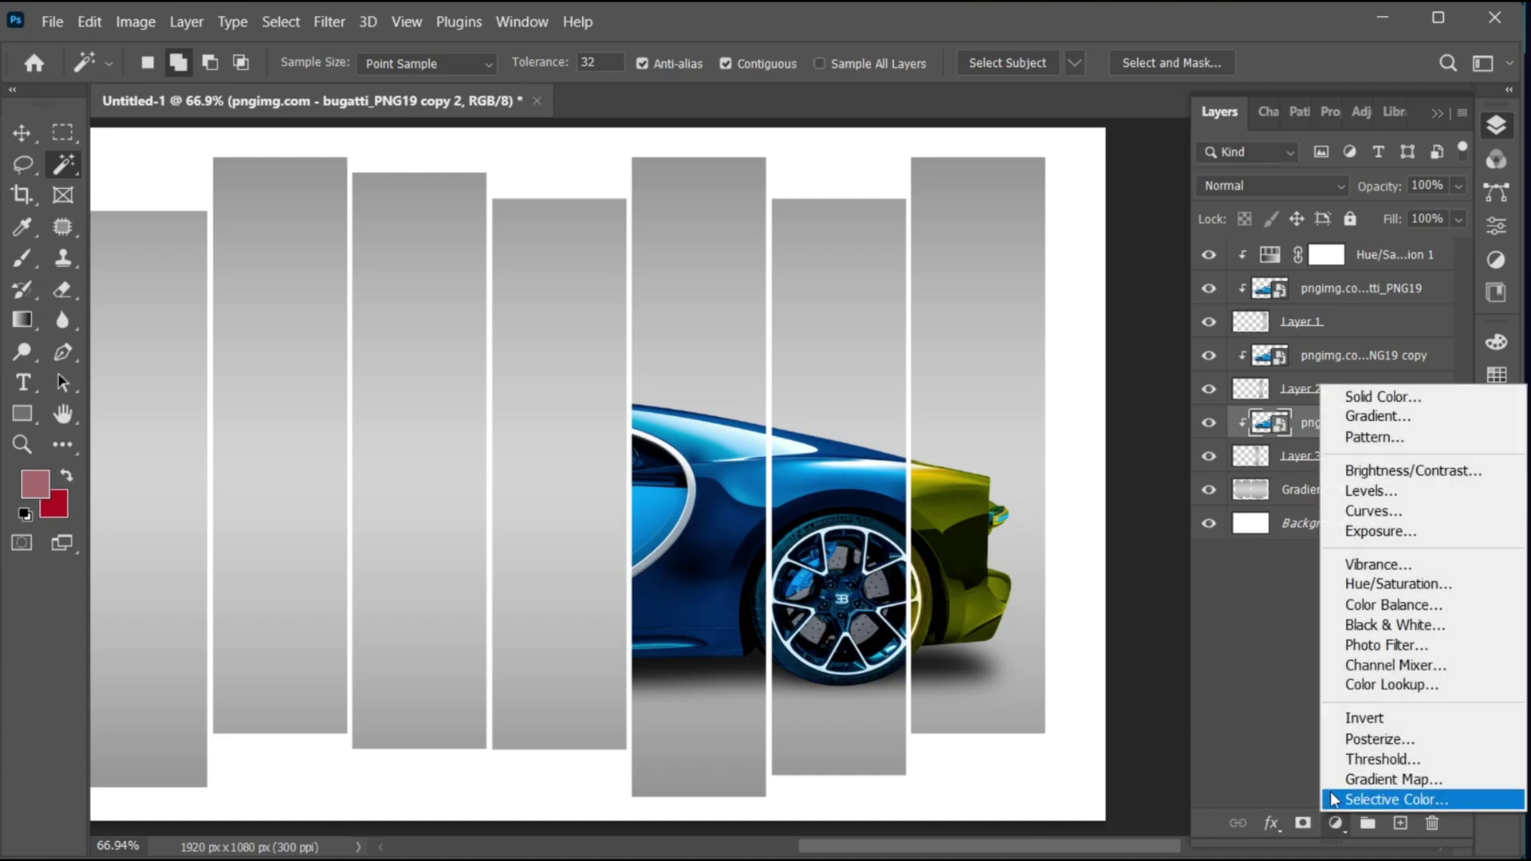
{"action": "left_click", "coordinate": [1377, 621]}
{"action": "left_click", "coordinate": [1292, 526]}
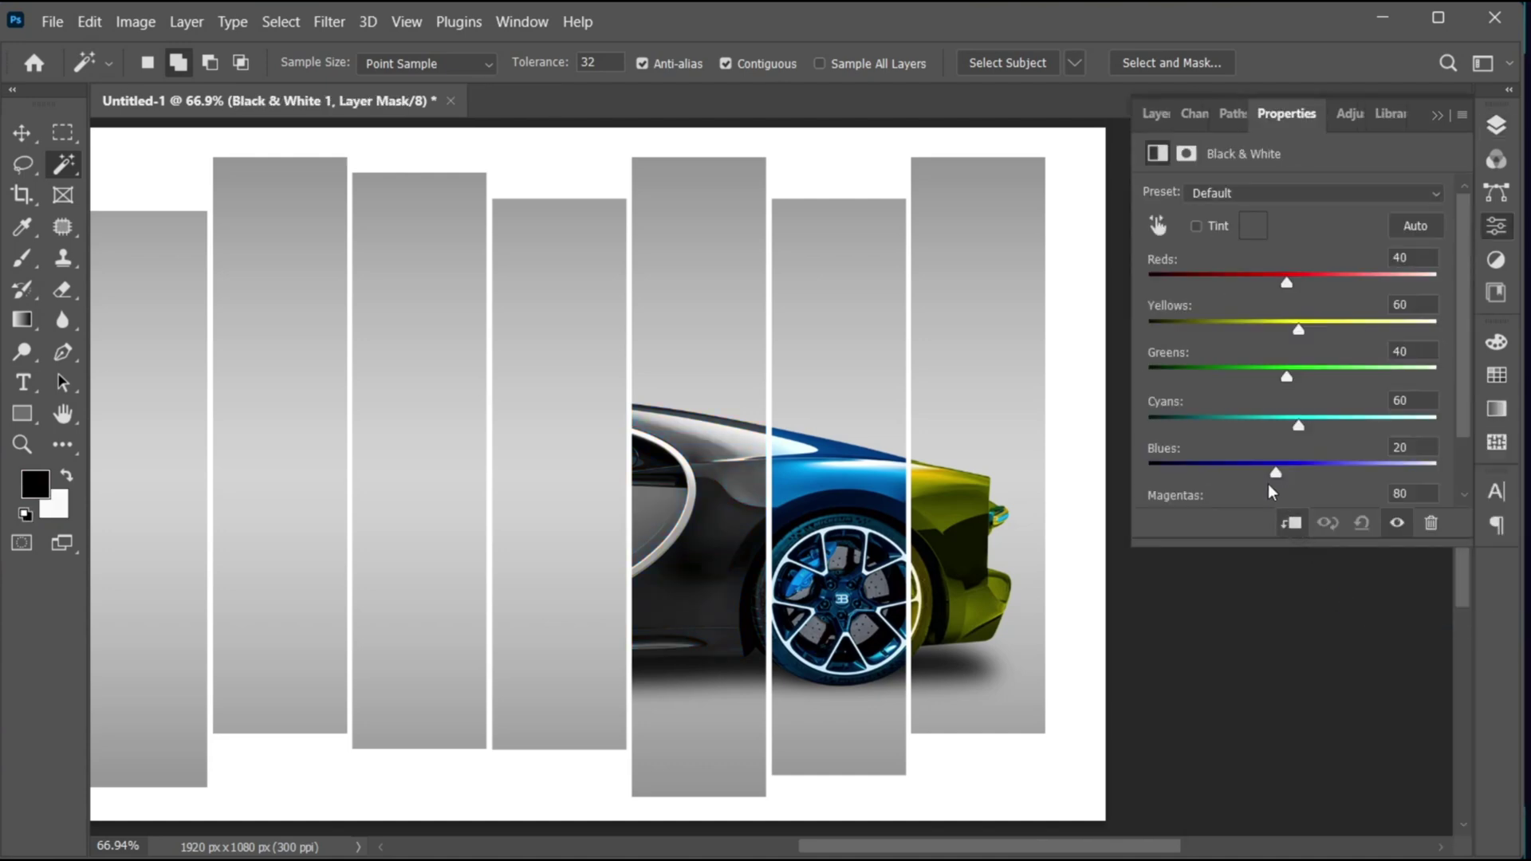
{"action": "left_click_drag", "start_coordinate": [1274, 472], "coordinate": [1287, 429]}
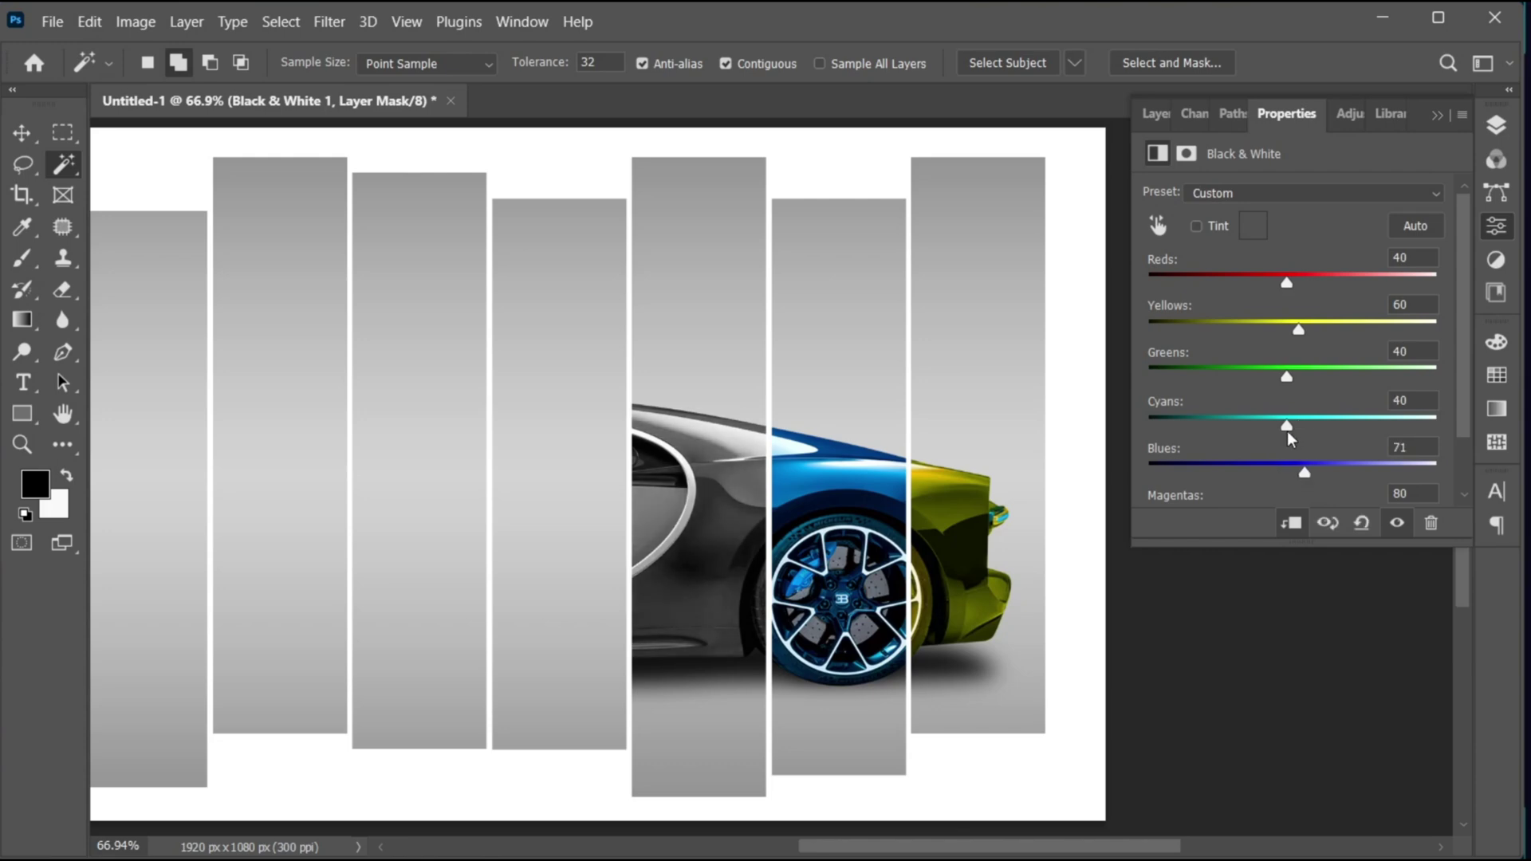
{"action": "left_click", "coordinate": [1436, 116]}
Copy the fourth panel from the right to its own layer and clip a new Bugatti duplicate to it.
{"action": "left_click", "coordinate": [1496, 126]}
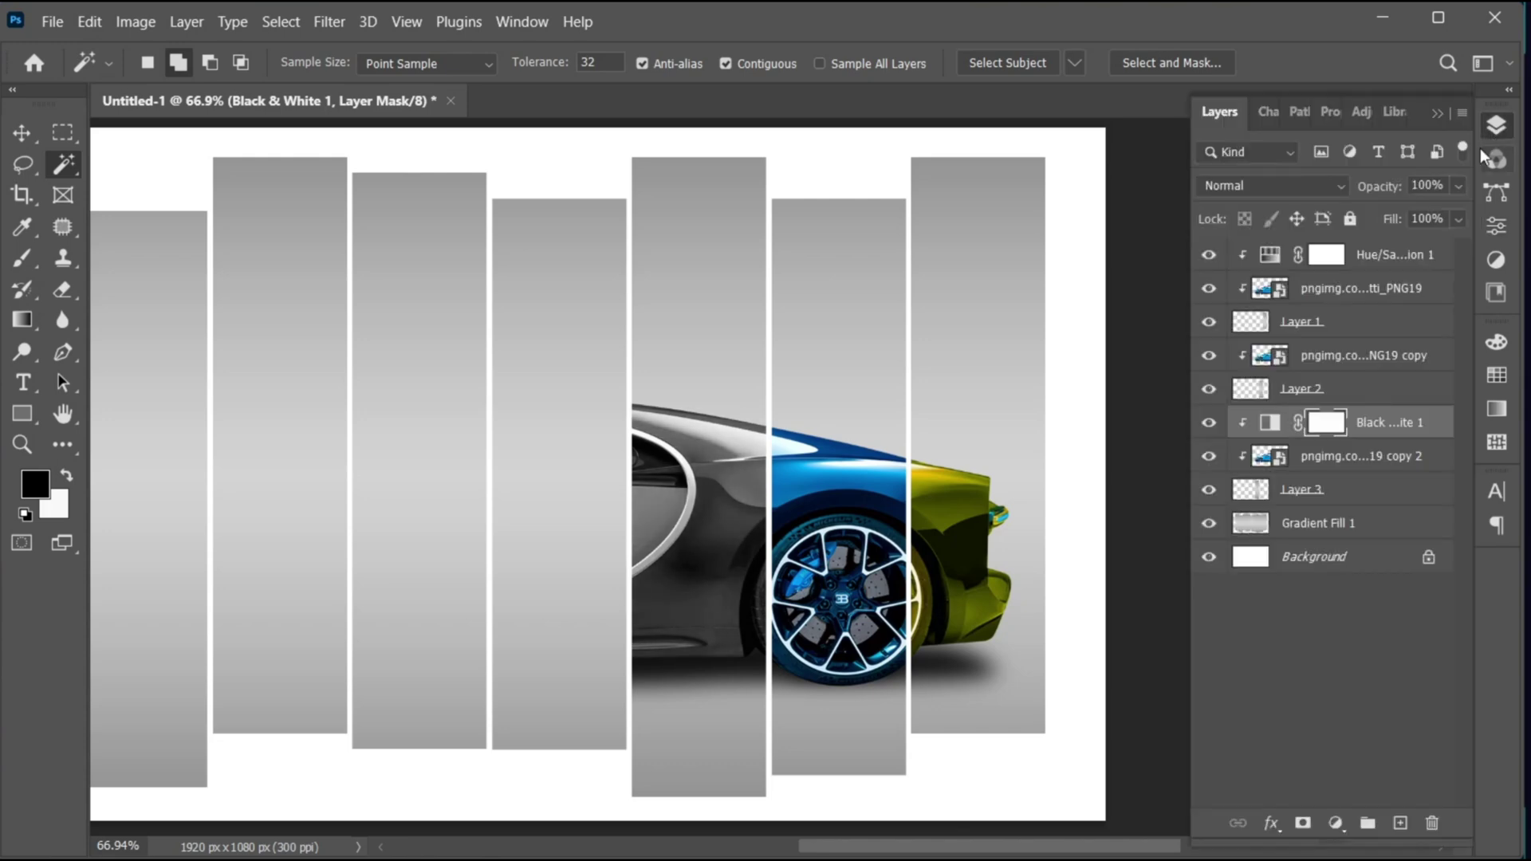
{"action": "left_click", "coordinate": [1375, 528]}
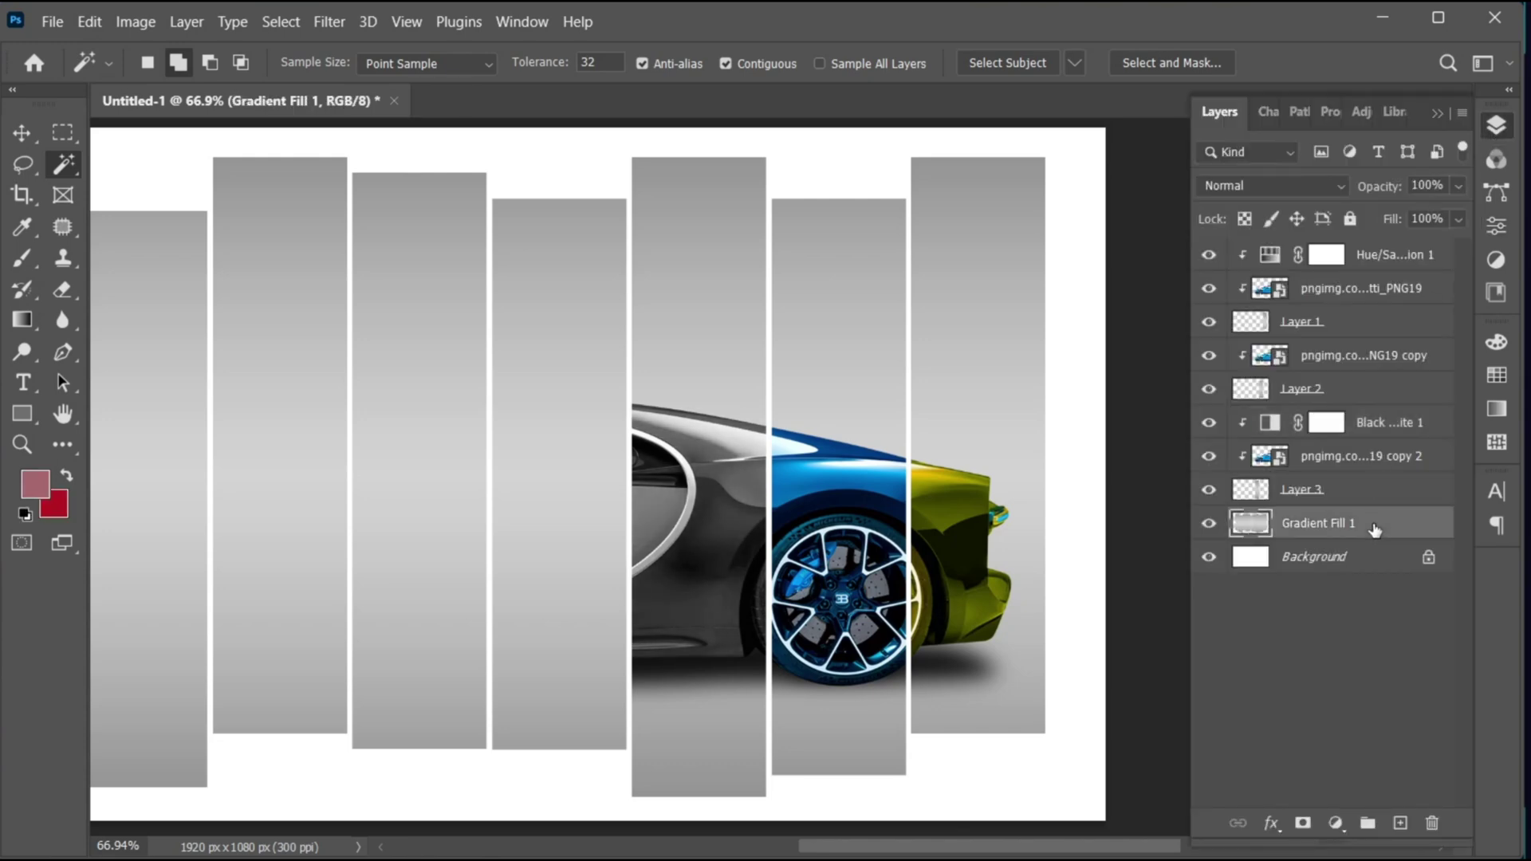
{"action": "left_click", "coordinate": [577, 354]}
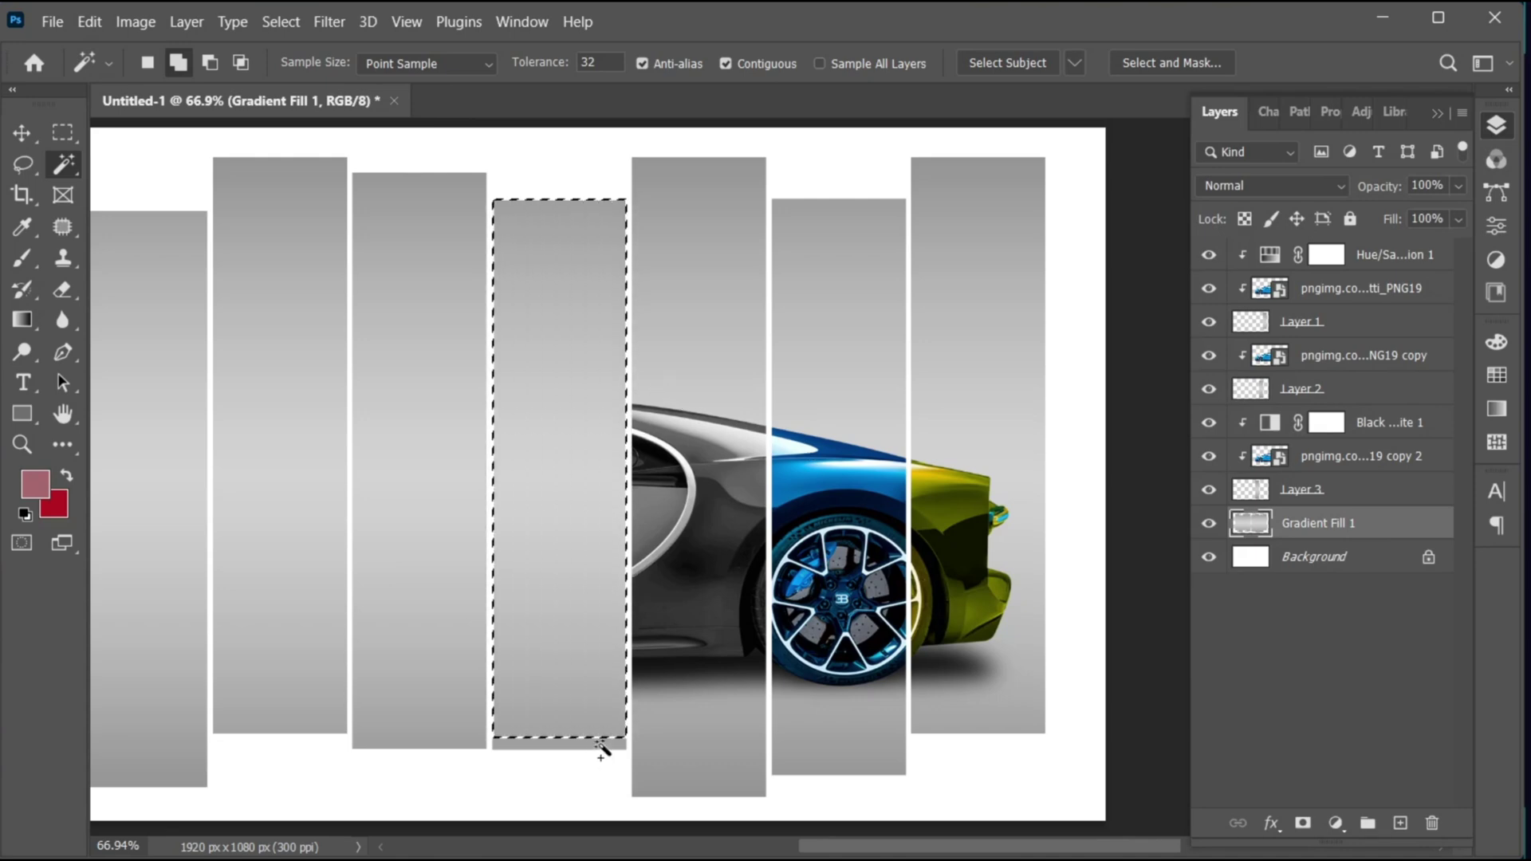
{"action": "key", "text": "v"}
{"action": "key", "text": "ctrl+j"}
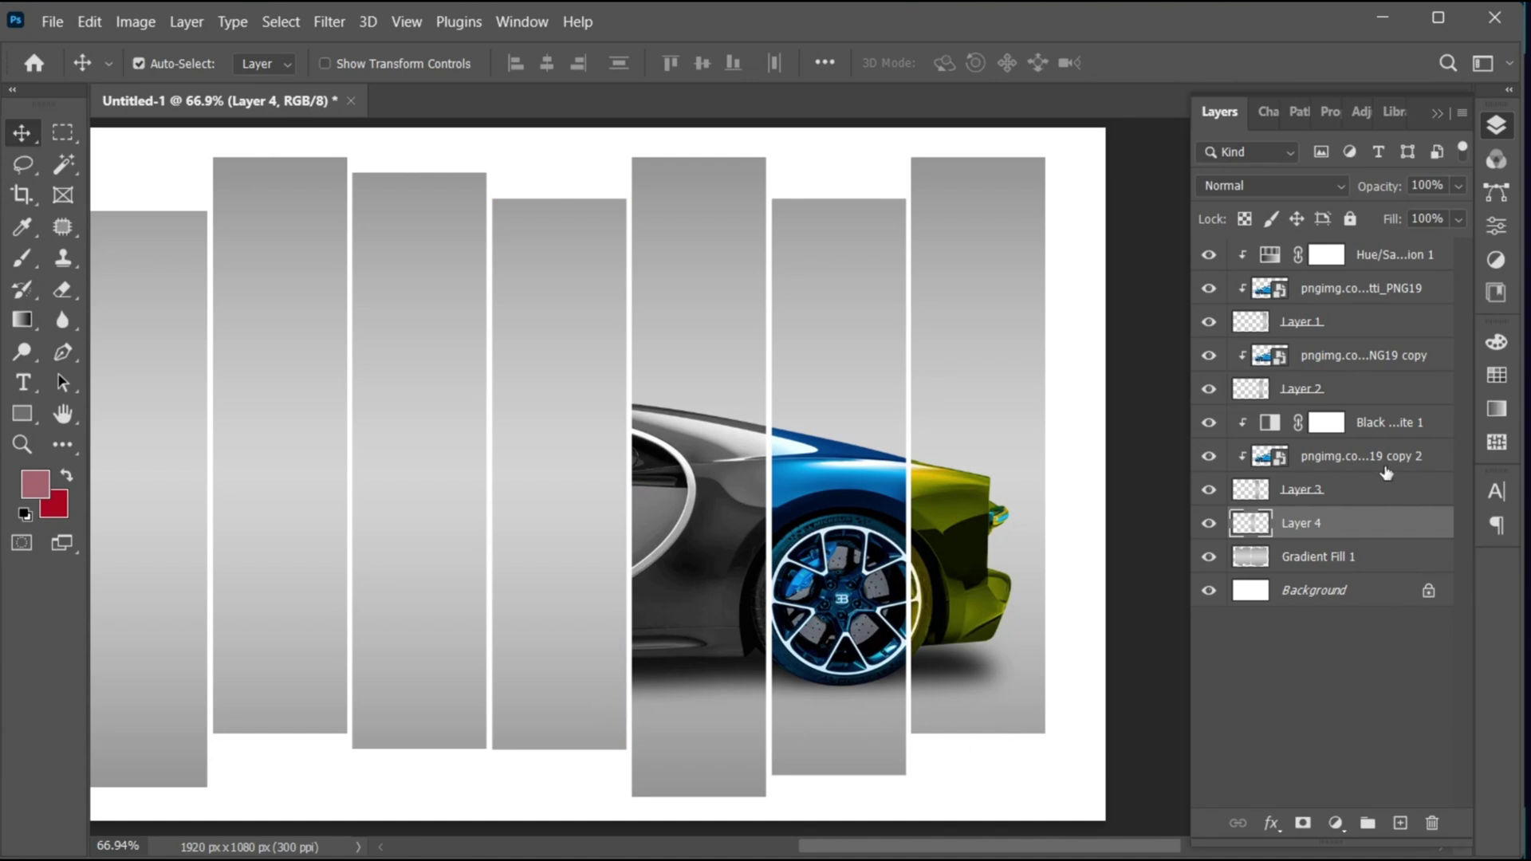
{"action": "left_click_drag", "start_coordinate": [1385, 472], "coordinate": [1387, 514]}
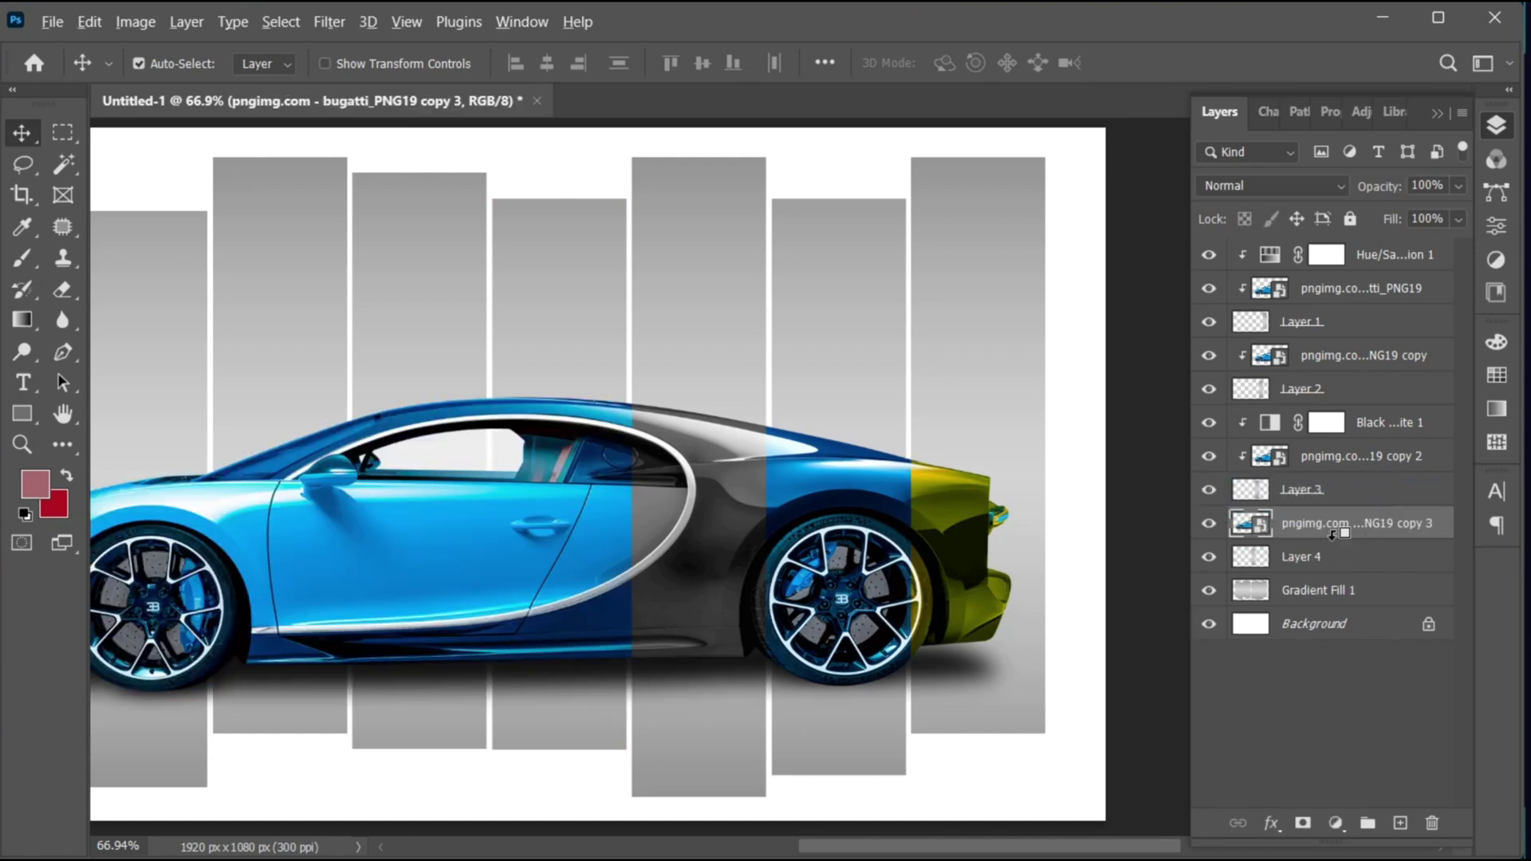
{"action": "left_click", "coordinate": [1333, 536], "text": "alt"}
Add a Hue/Saturation adjustment clipped to the fourth car slice from the right, with Hue at +155 and slightly reduced Saturation.
{"action": "left_click", "coordinate": [1335, 823]}
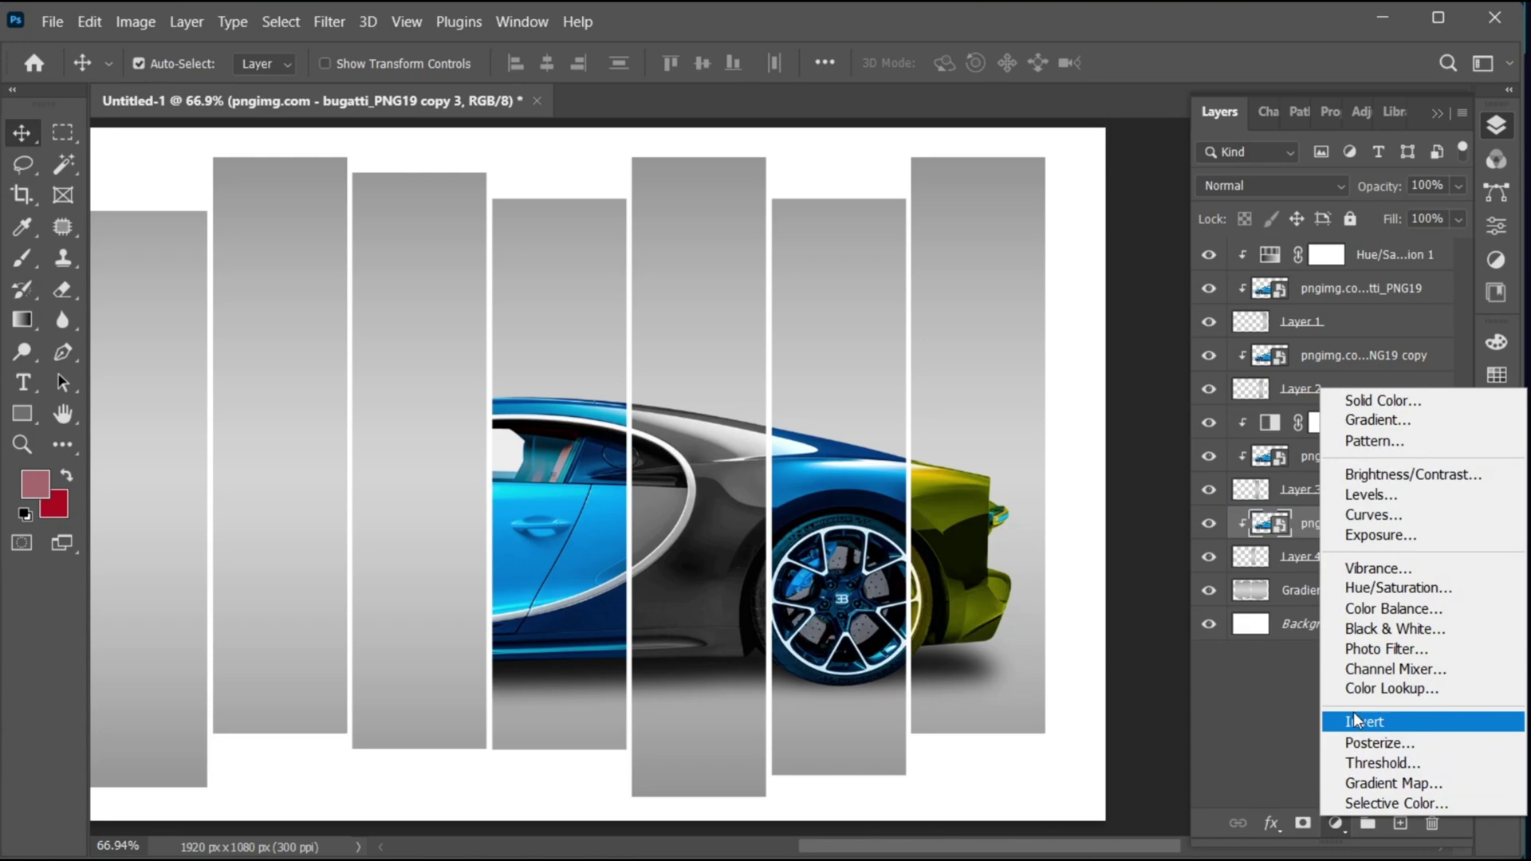
{"action": "left_click", "coordinate": [1356, 587]}
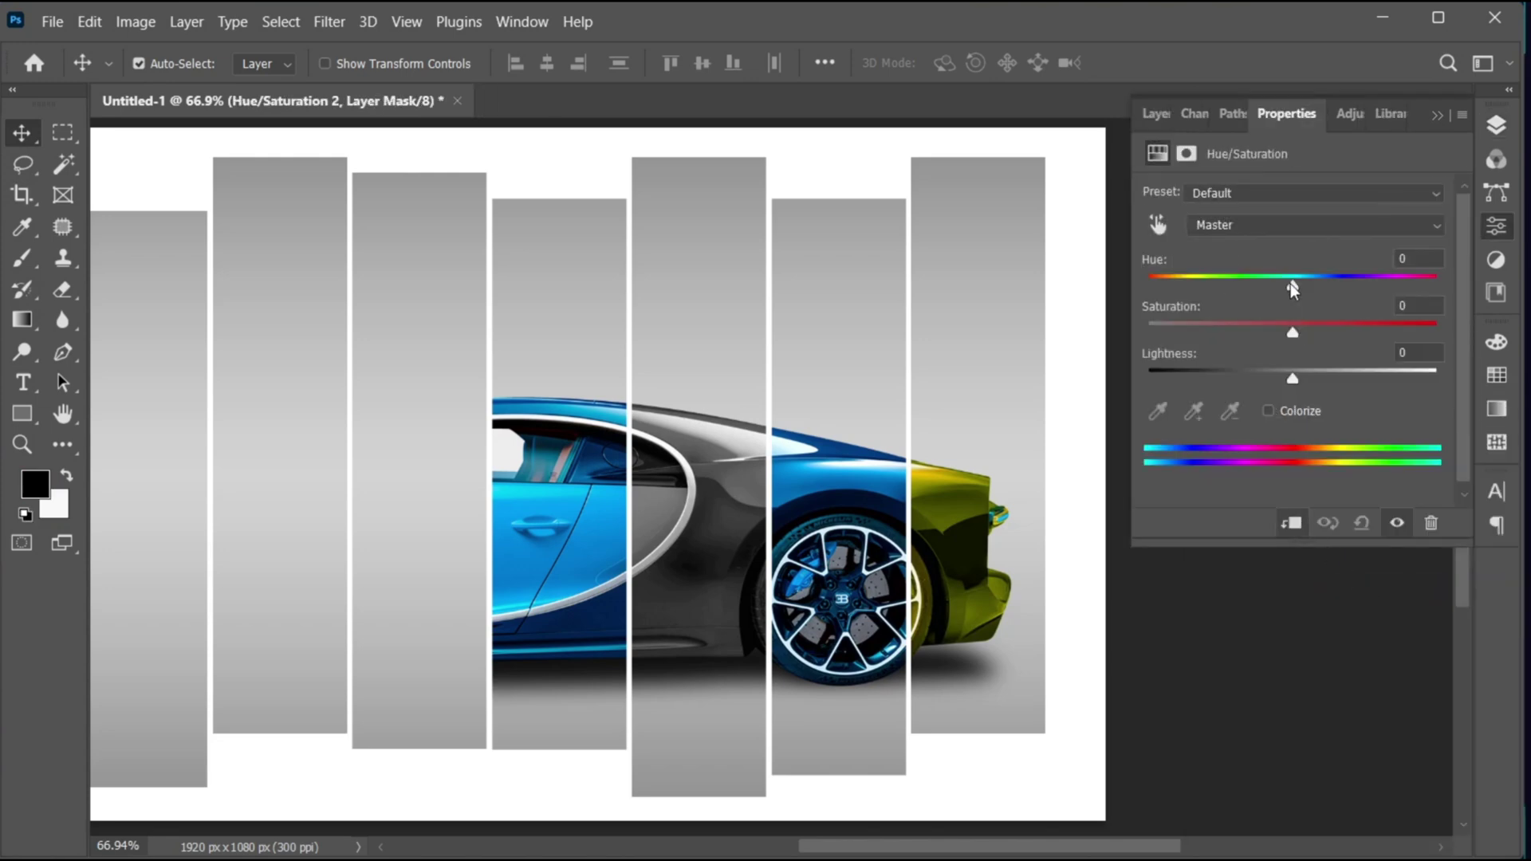
{"action": "left_click_drag", "start_coordinate": [1291, 280], "coordinate": [1422, 282]}
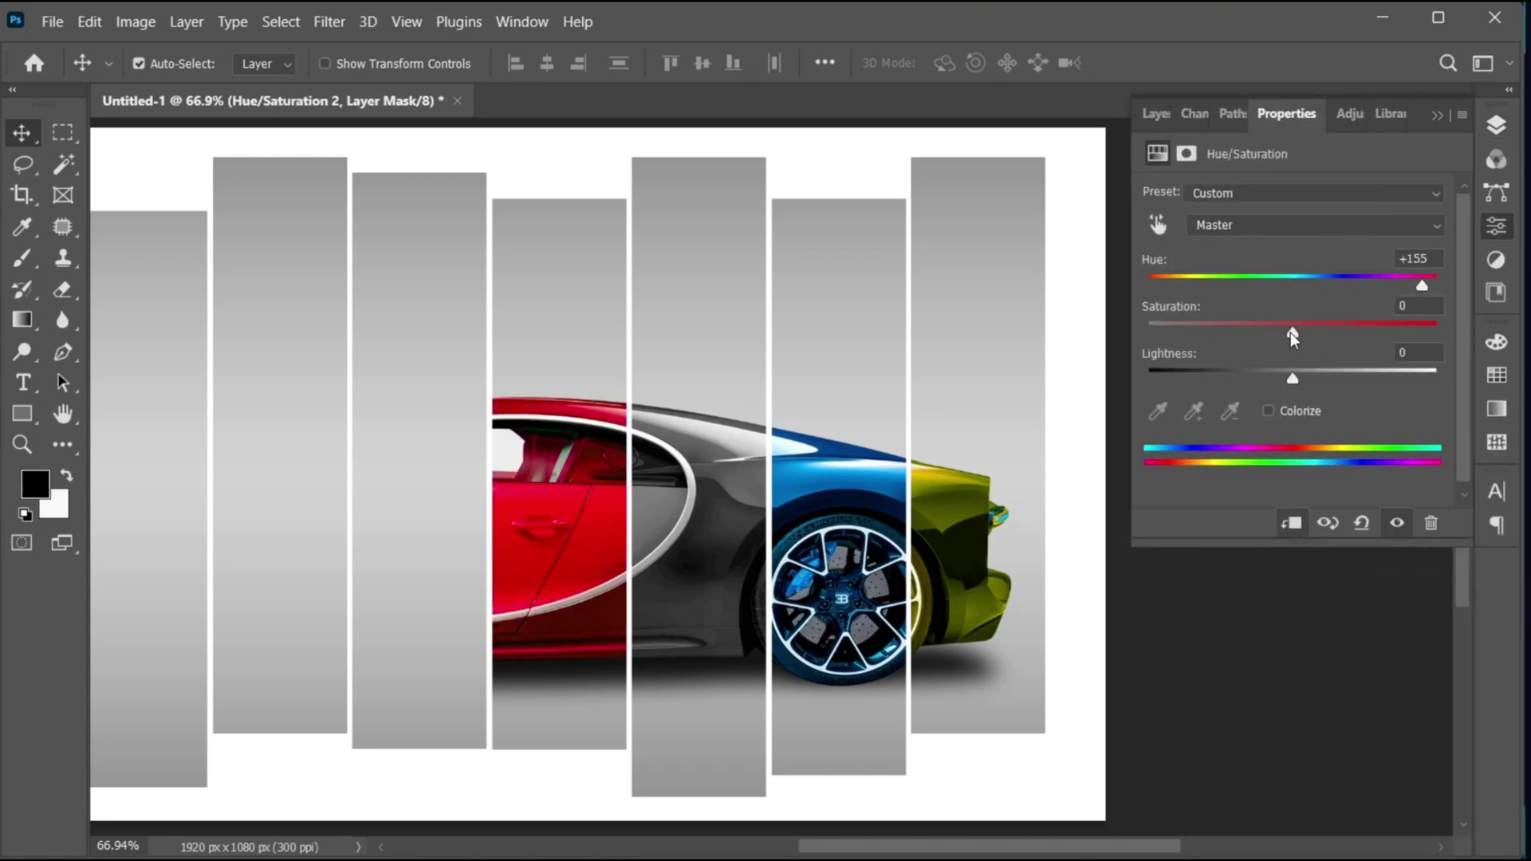
{"action": "mouse_move", "coordinate": [1293, 333]}
{"action": "left_mouse_down"}
{"action": "mouse_move", "coordinate": [1352, 329]}
{"action": "mouse_move", "coordinate": [1266, 327]}
{"action": "left_mouse_up"}
{"action": "left_click", "coordinate": [1436, 114]}
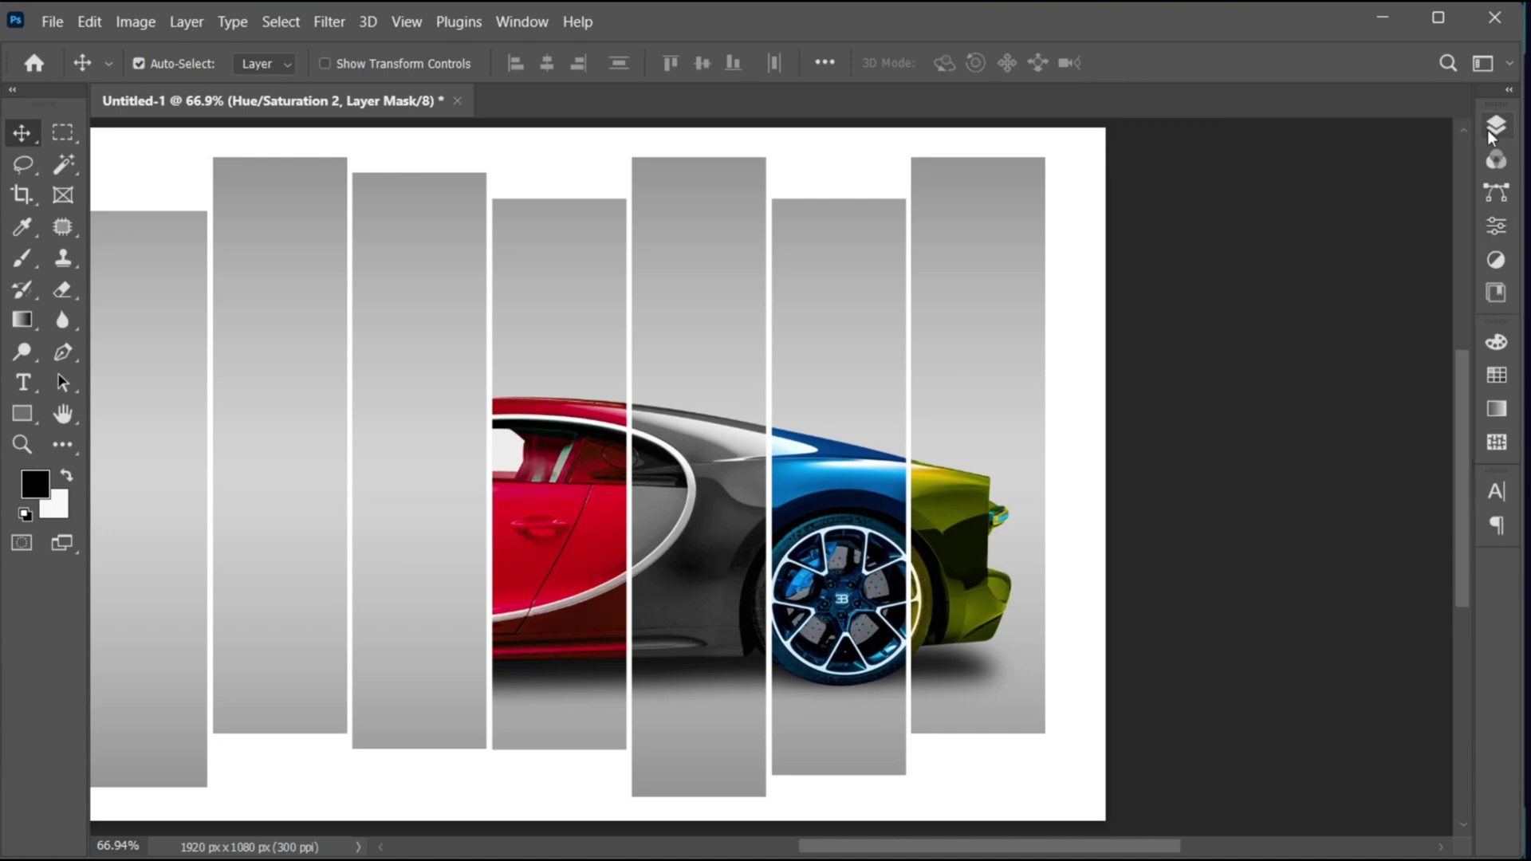
Copy the fifth panel from the right out of the gradient fill layer to its own layer and clip a Bugatti duplicate to it.
{"action": "left_click", "coordinate": [1496, 125]}
{"action": "left_click", "coordinate": [1357, 625]}
{"action": "key", "text": "w"}
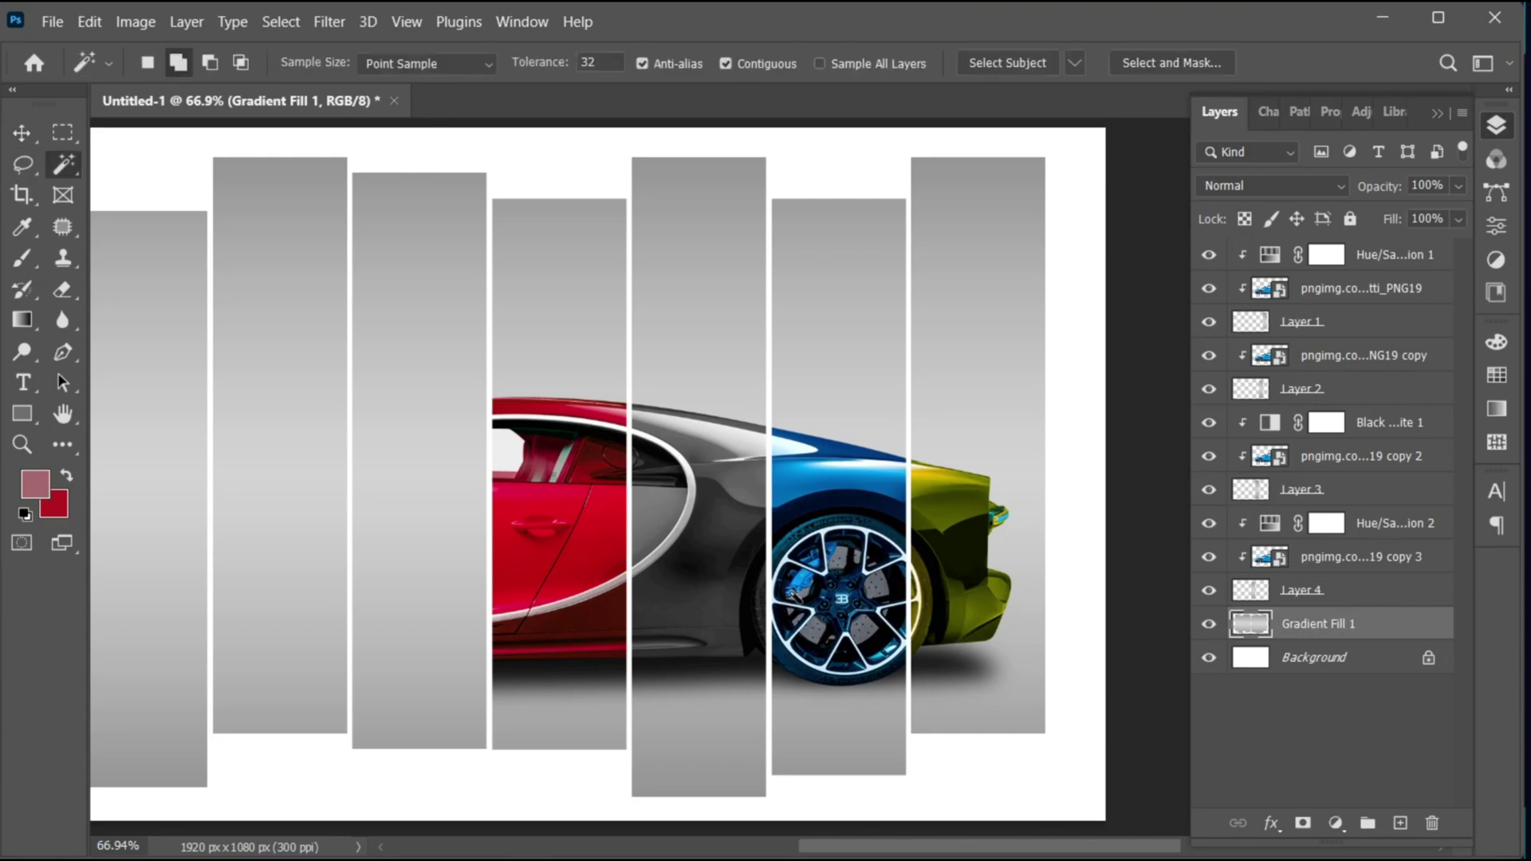
{"action": "left_click", "coordinate": [428, 491]}
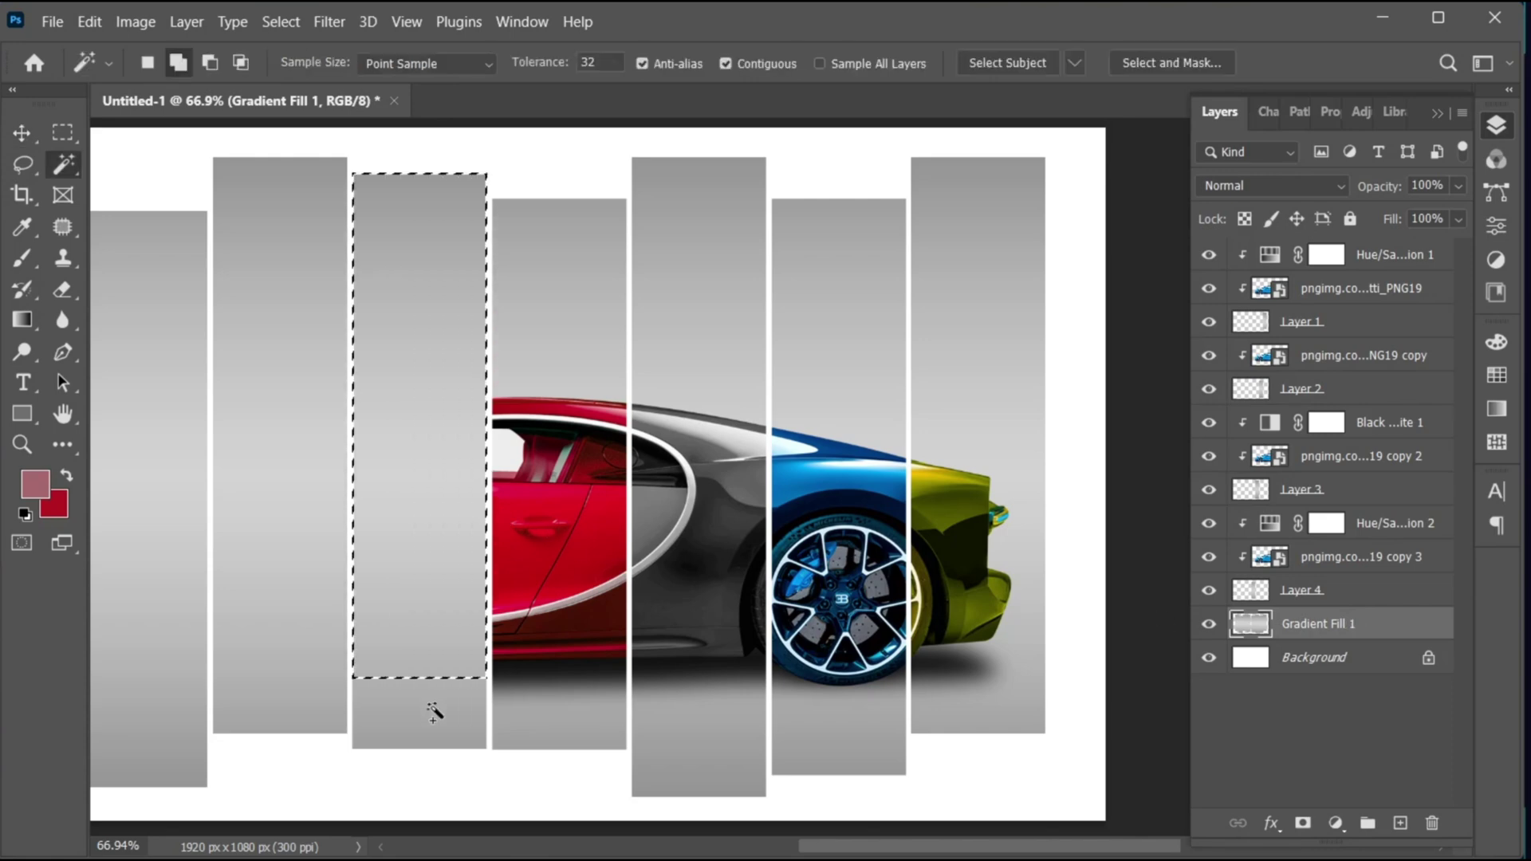
{"action": "key", "text": "ctrl+j"}
{"action": "key", "text": "v"}
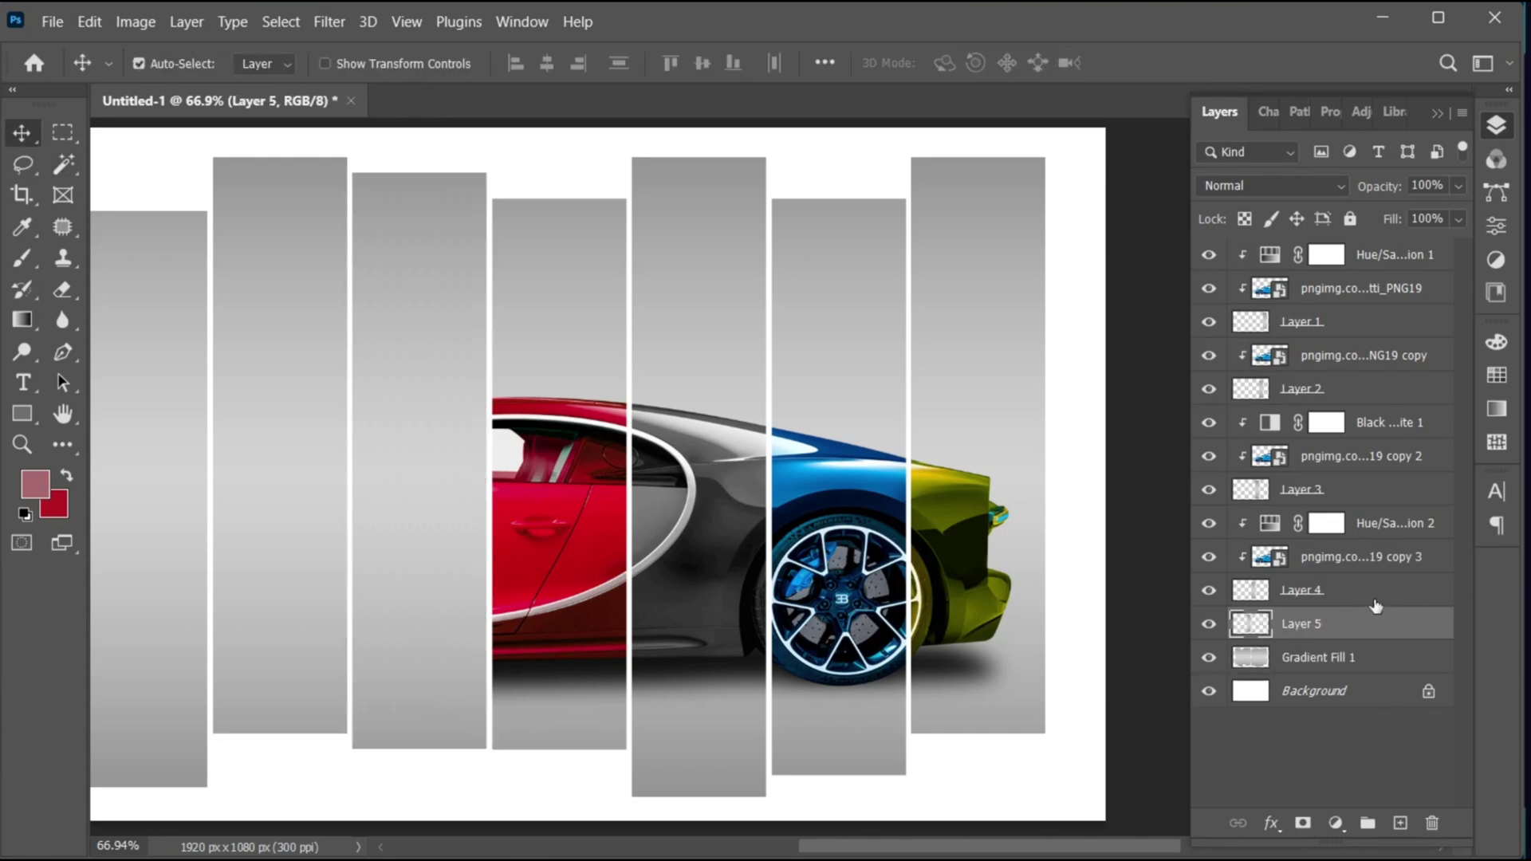
{"action": "left_click_drag", "start_coordinate": [1405, 561], "coordinate": [1395, 609]}
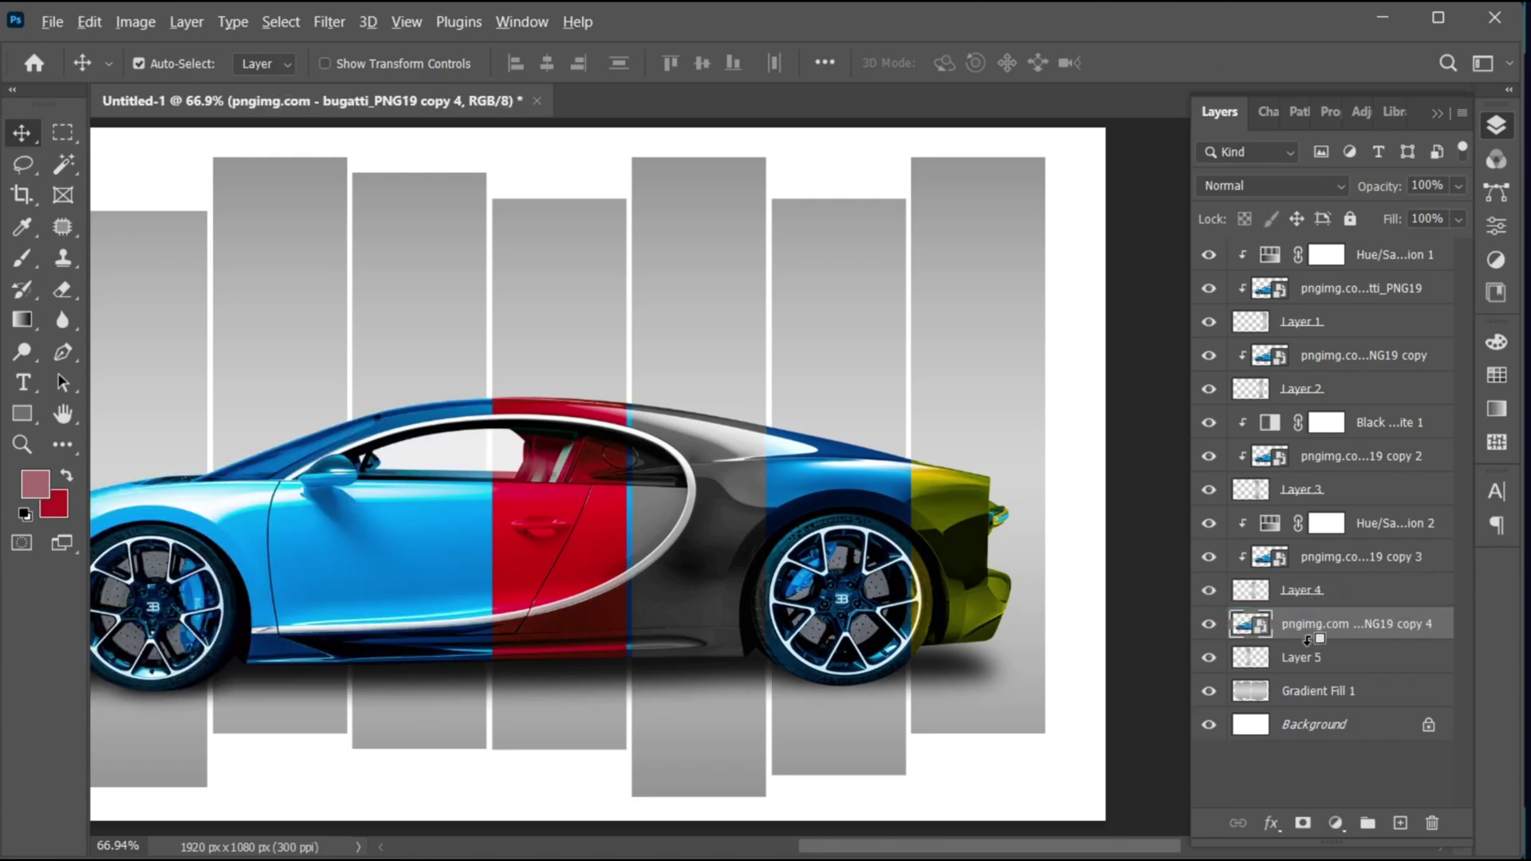
Add a Hue/Saturation adjustment clipped to the fifth car slice from the right, with Hue at -18 and Saturation at -53.
{"action": "left_click_drag", "start_coordinate": [612, 665], "coordinate": [774, 667]}
{"action": "left_click", "coordinate": [1336, 823]}
{"action": "left_click", "coordinate": [1359, 591]}
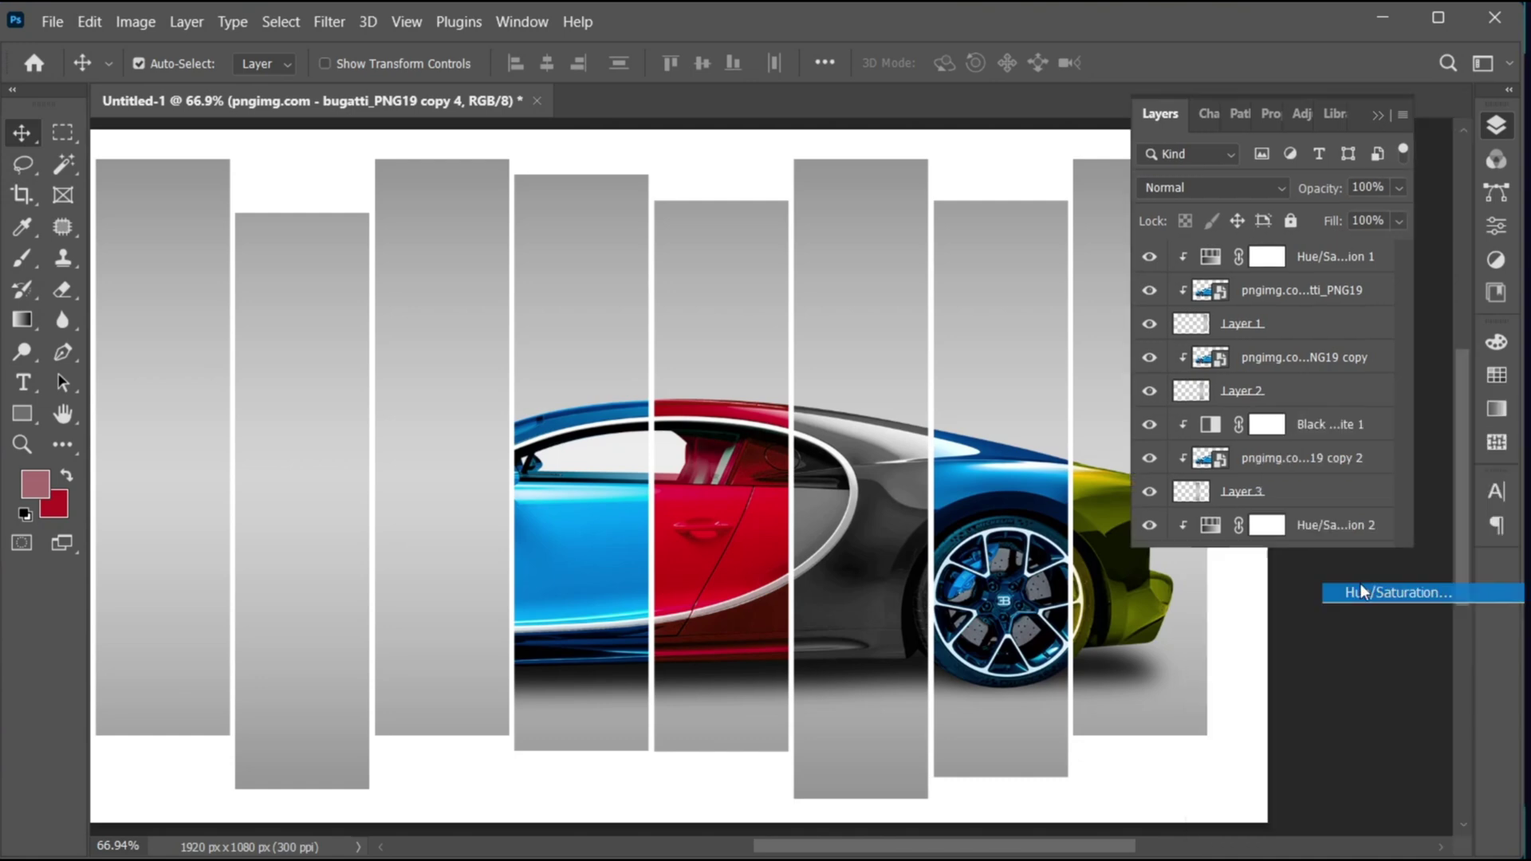
{"action": "left_click", "coordinate": [1292, 508]}
{"action": "left_click_drag", "start_coordinate": [1293, 276], "coordinate": [1258, 281]}
{"action": "left_click_drag", "start_coordinate": [1293, 332], "coordinate": [1216, 332]}
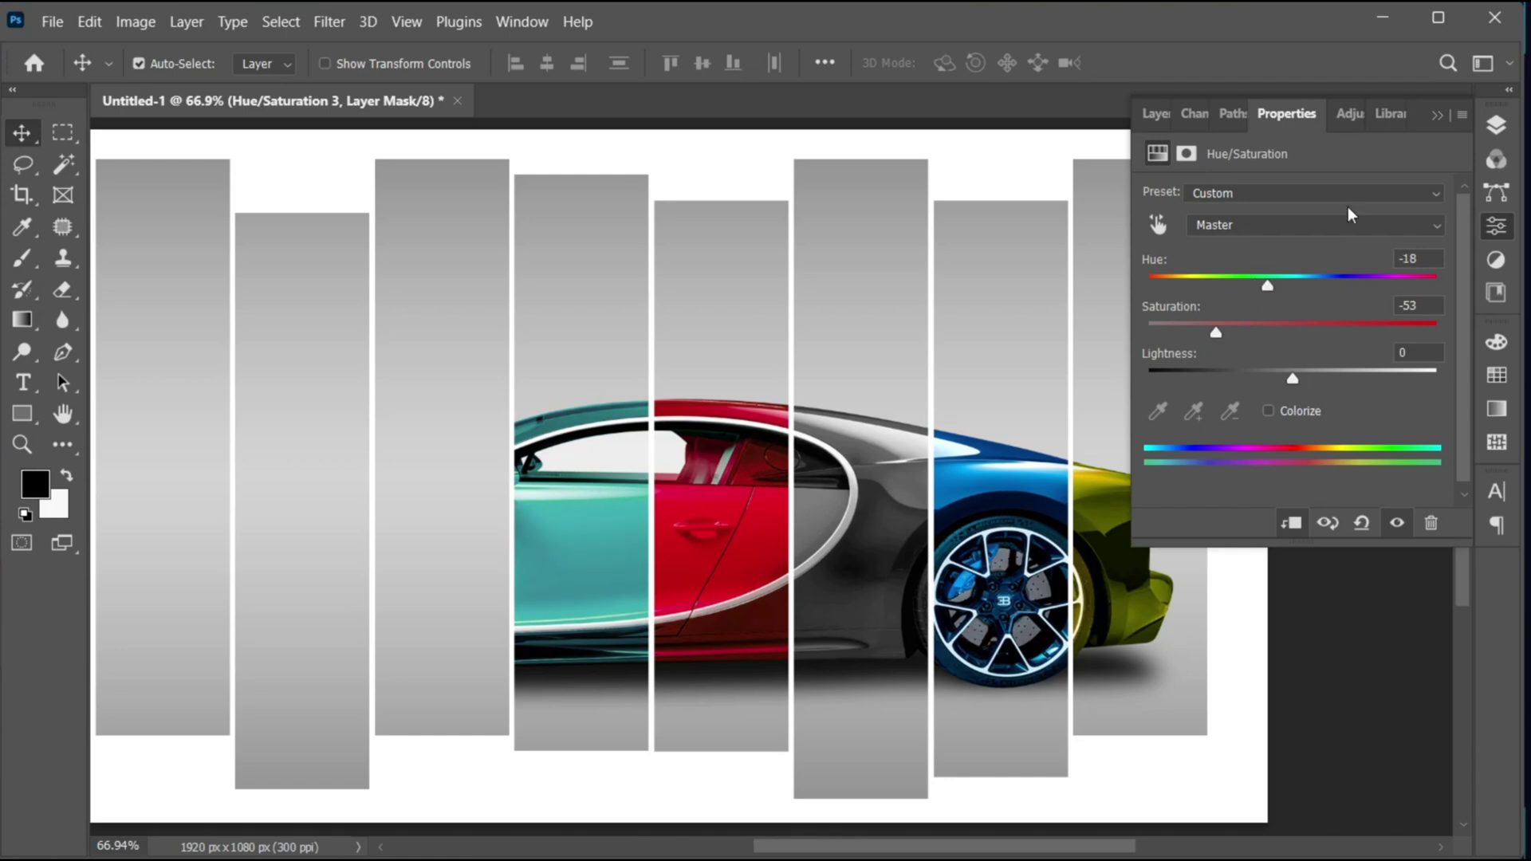
Copy the third panel from the left to its own layer and clip a new Bugatti duplicate to it.
{"action": "left_click", "coordinate": [1496, 125]}
{"action": "left_click", "coordinate": [1380, 727]}
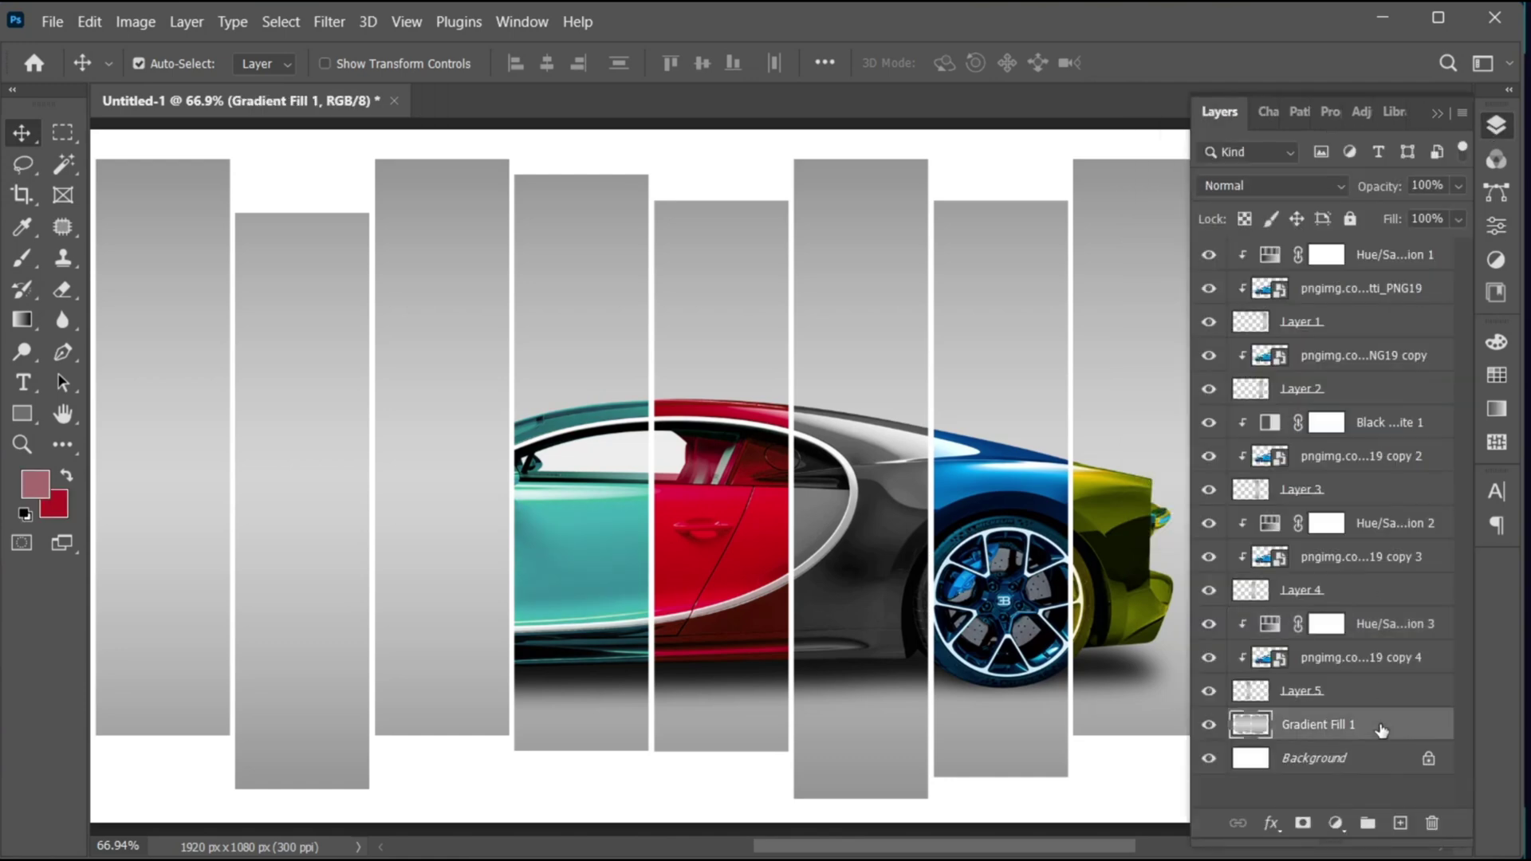
{"action": "key", "text": "w"}
{"action": "left_click", "coordinate": [451, 451]}
{"action": "left_click", "coordinate": [474, 702], "text": "shift"}
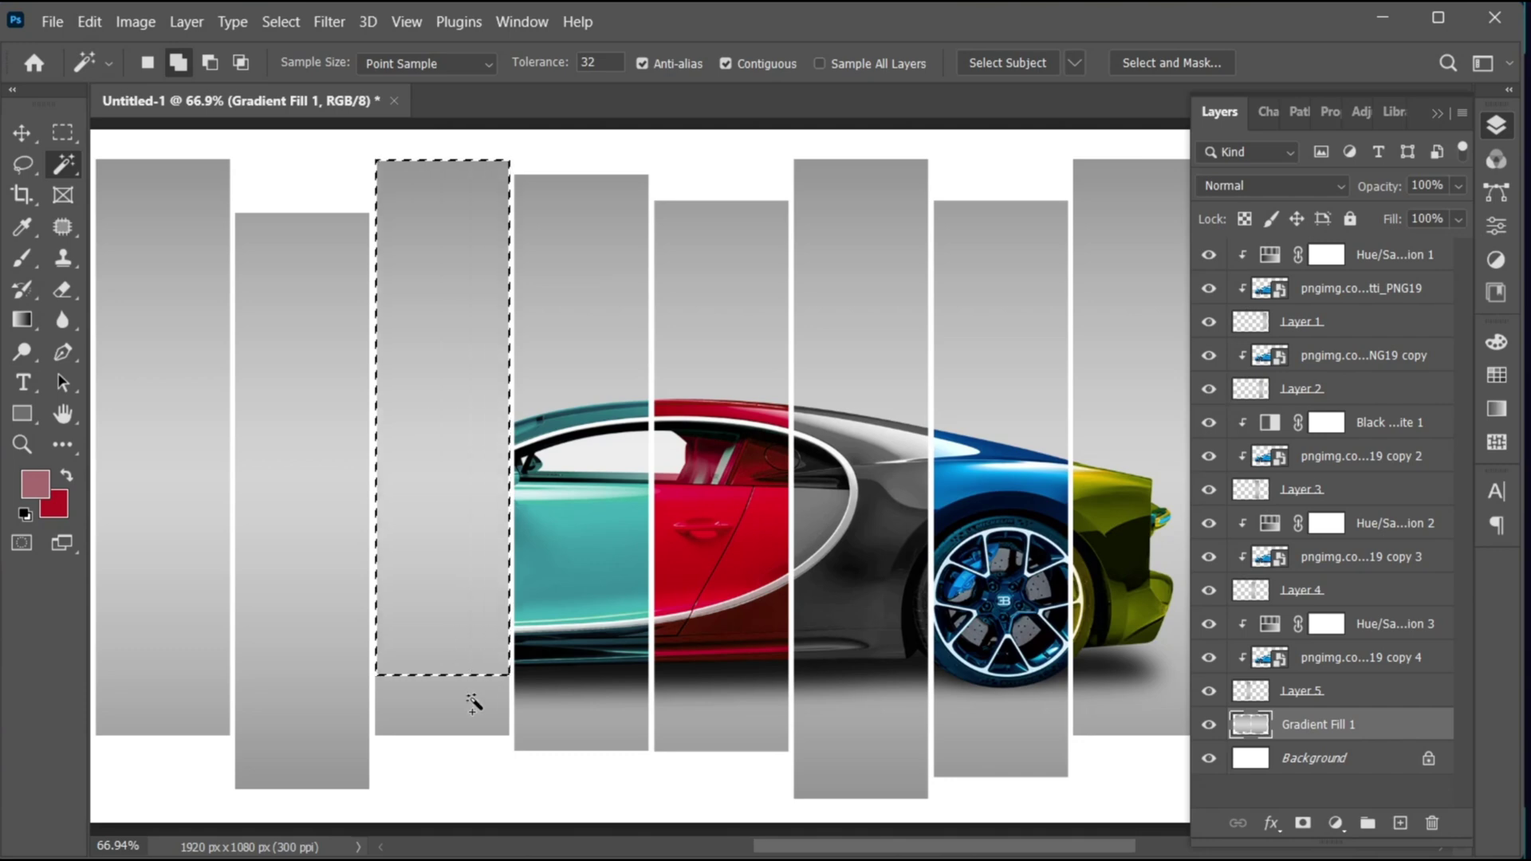
{"action": "key", "text": "ctrl+j"}
{"action": "key", "text": "v"}
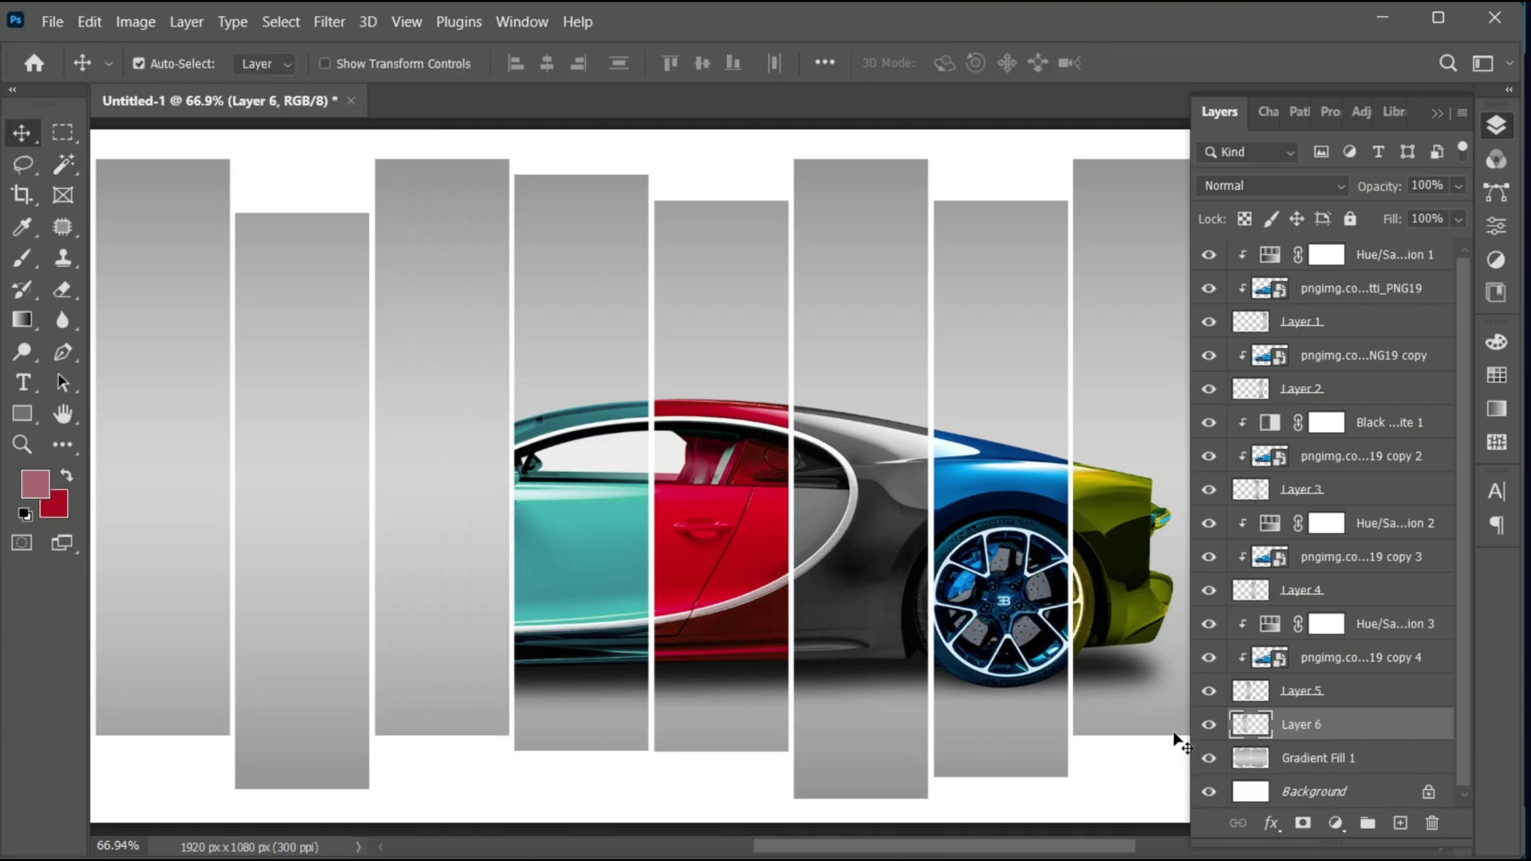
{"action": "left_click_drag", "start_coordinate": [1372, 664], "coordinate": [1372, 707]}
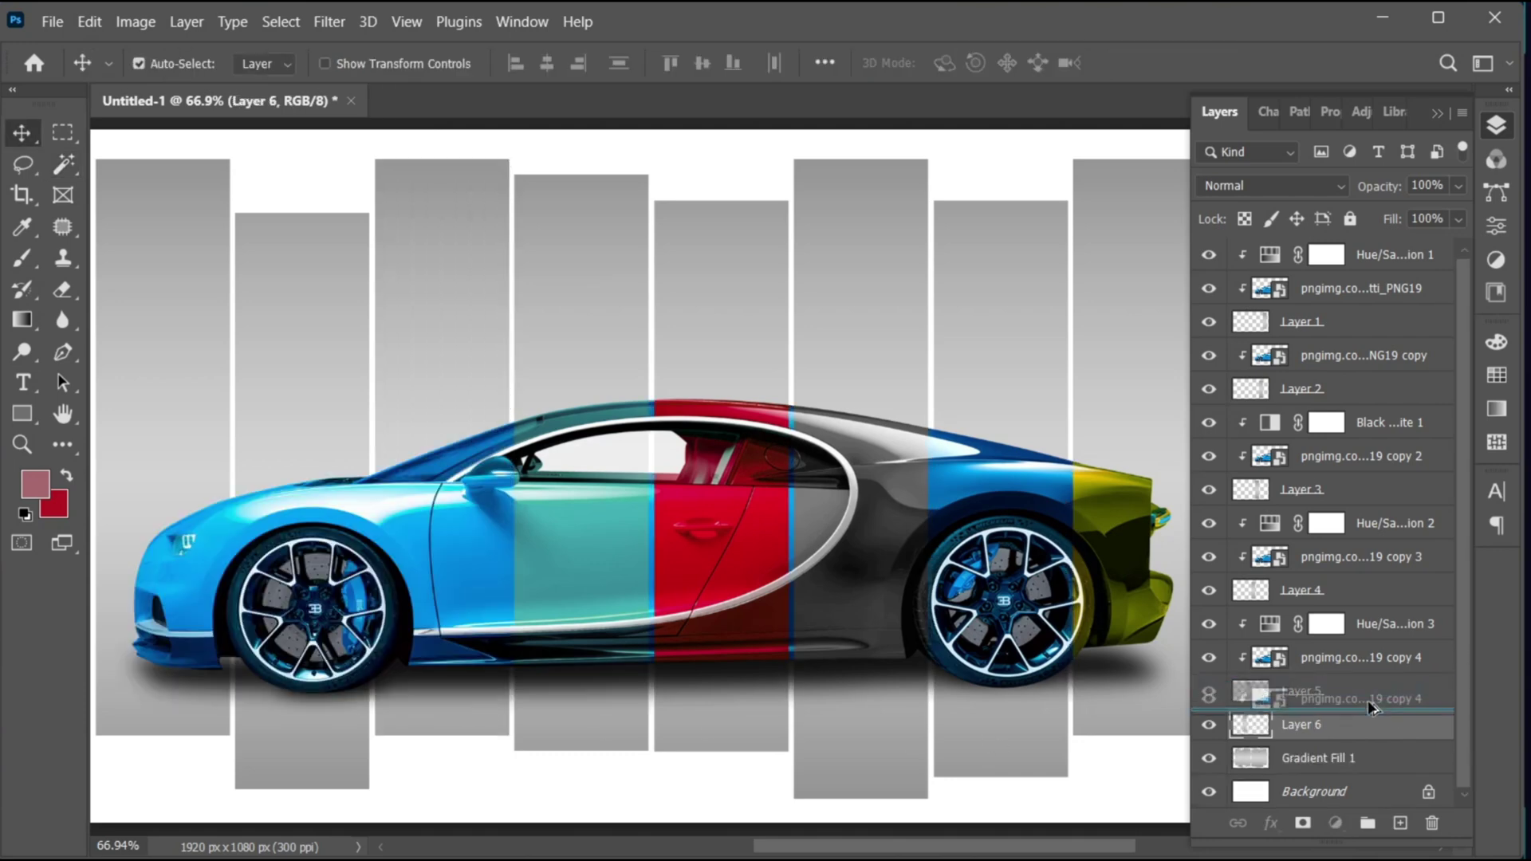
{"action": "left_click", "coordinate": [1298, 739], "text": "alt"}
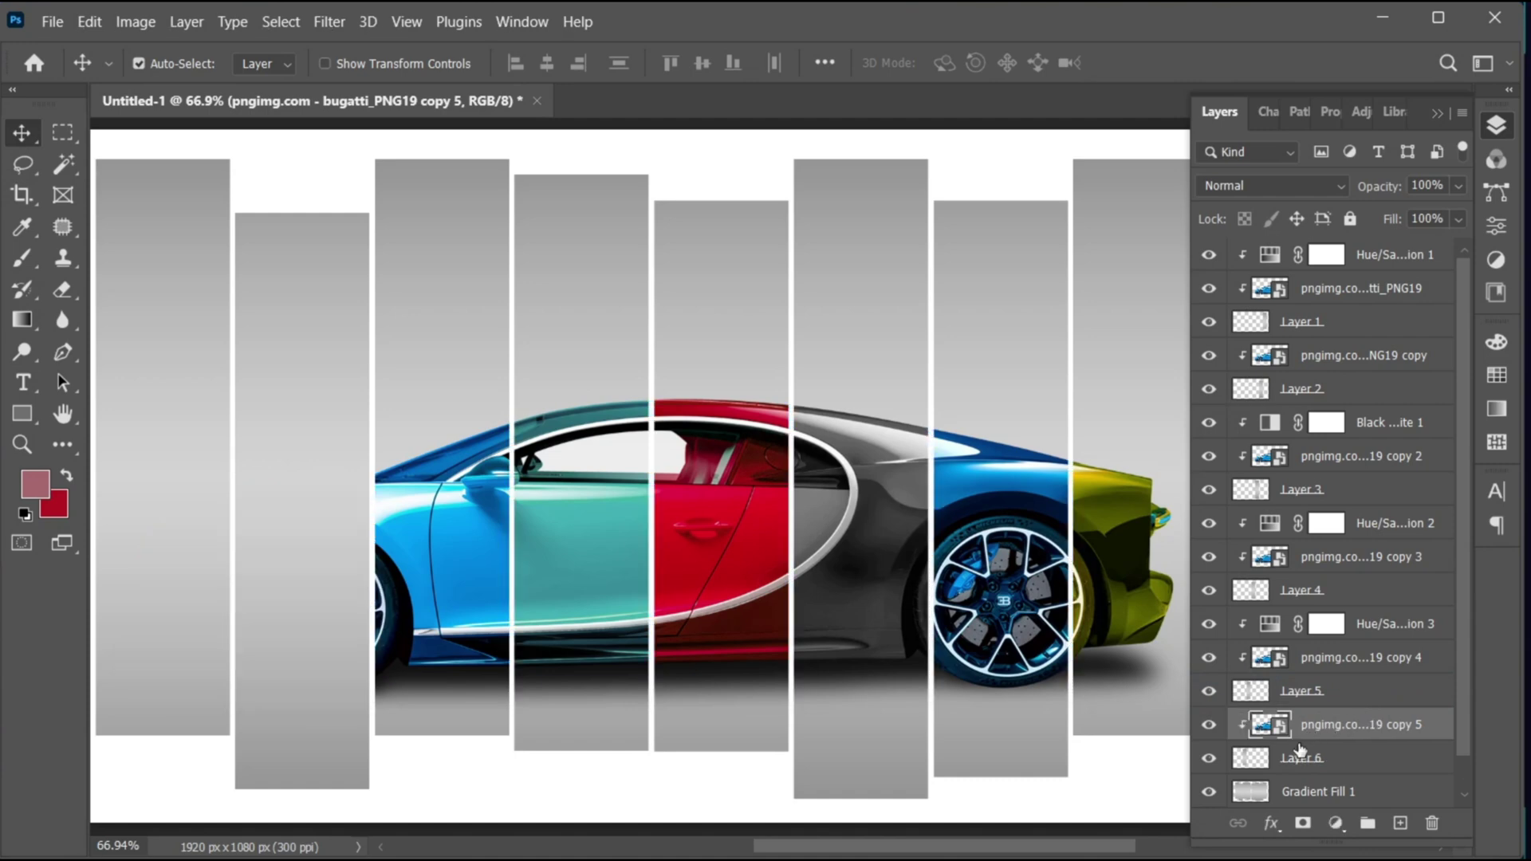
Add a Black & White adjustment clipped to the third car slice from the left, with Cyans at 100 and Blues at 96.
{"action": "left_click", "coordinate": [1336, 823]}
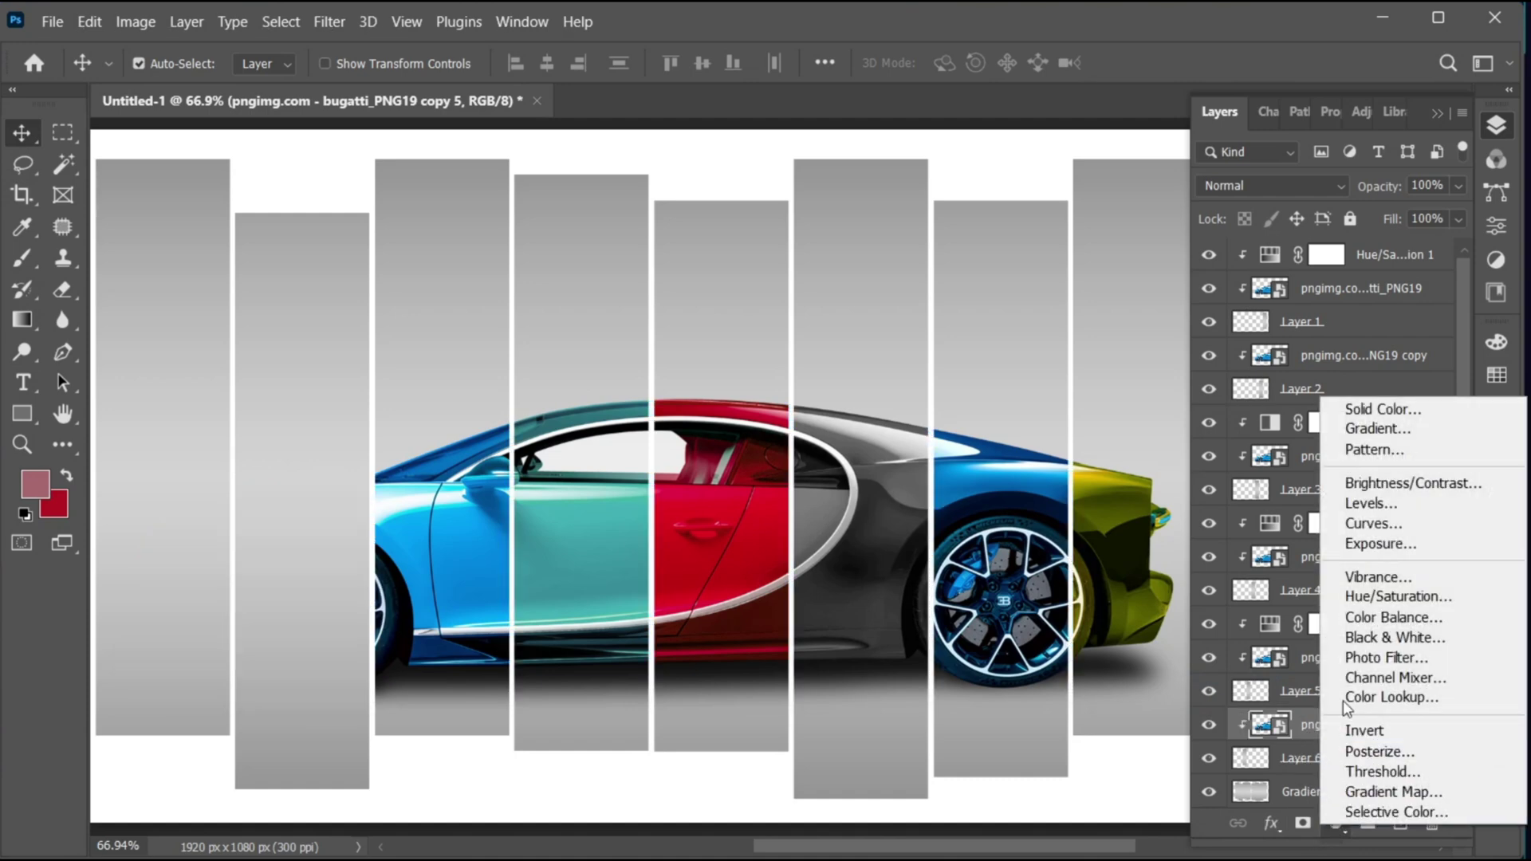
{"action": "left_click", "coordinate": [1343, 639]}
{"action": "left_click", "coordinate": [1291, 523]}
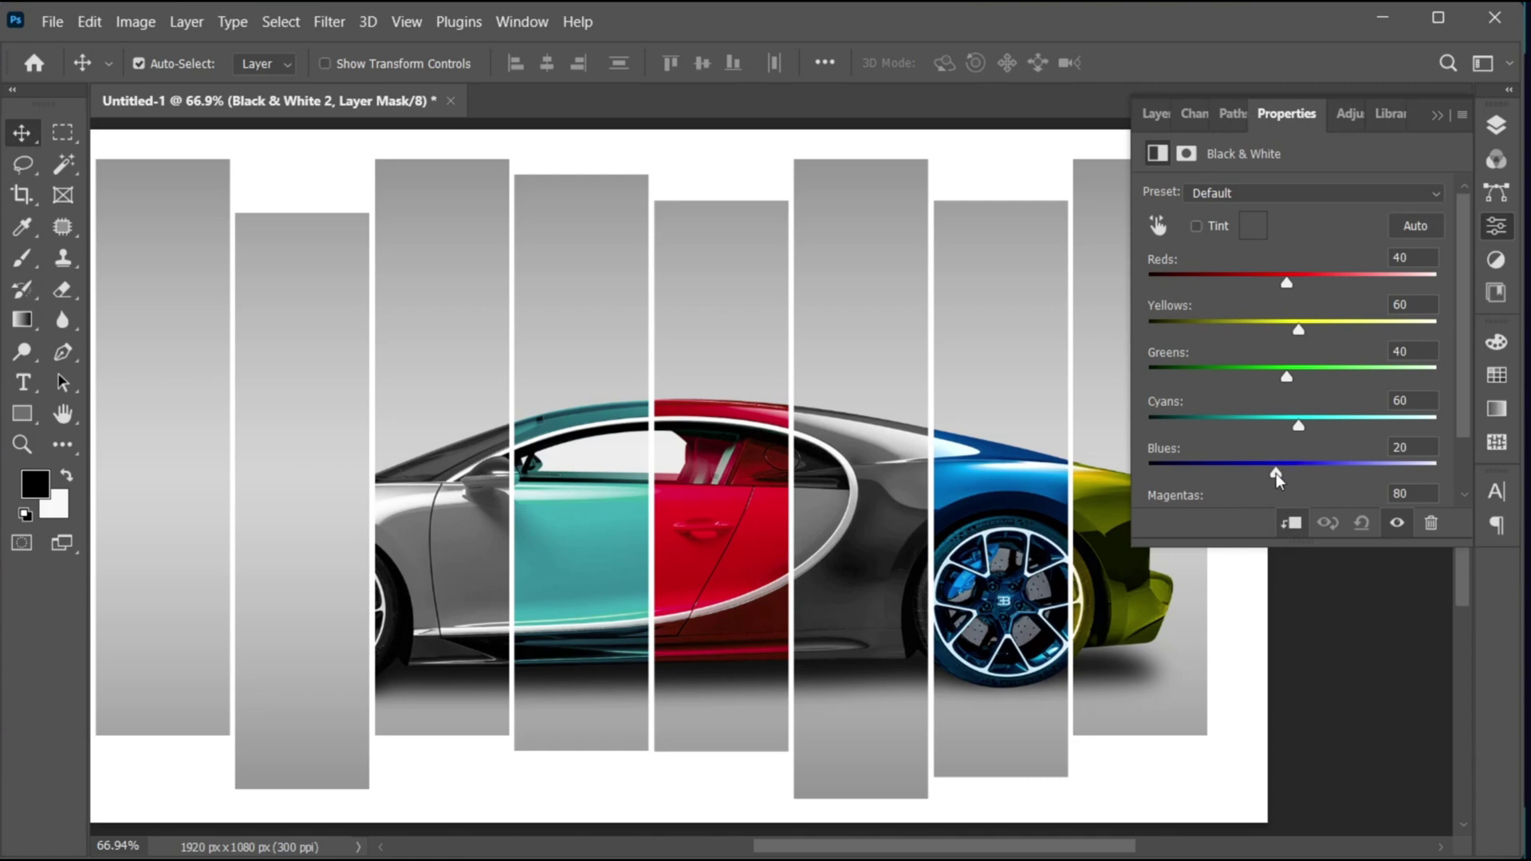
{"action": "left_click_drag", "start_coordinate": [1298, 427], "coordinate": [1322, 426]}
{"action": "left_click_drag", "start_coordinate": [1275, 472], "coordinate": [1318, 470]}
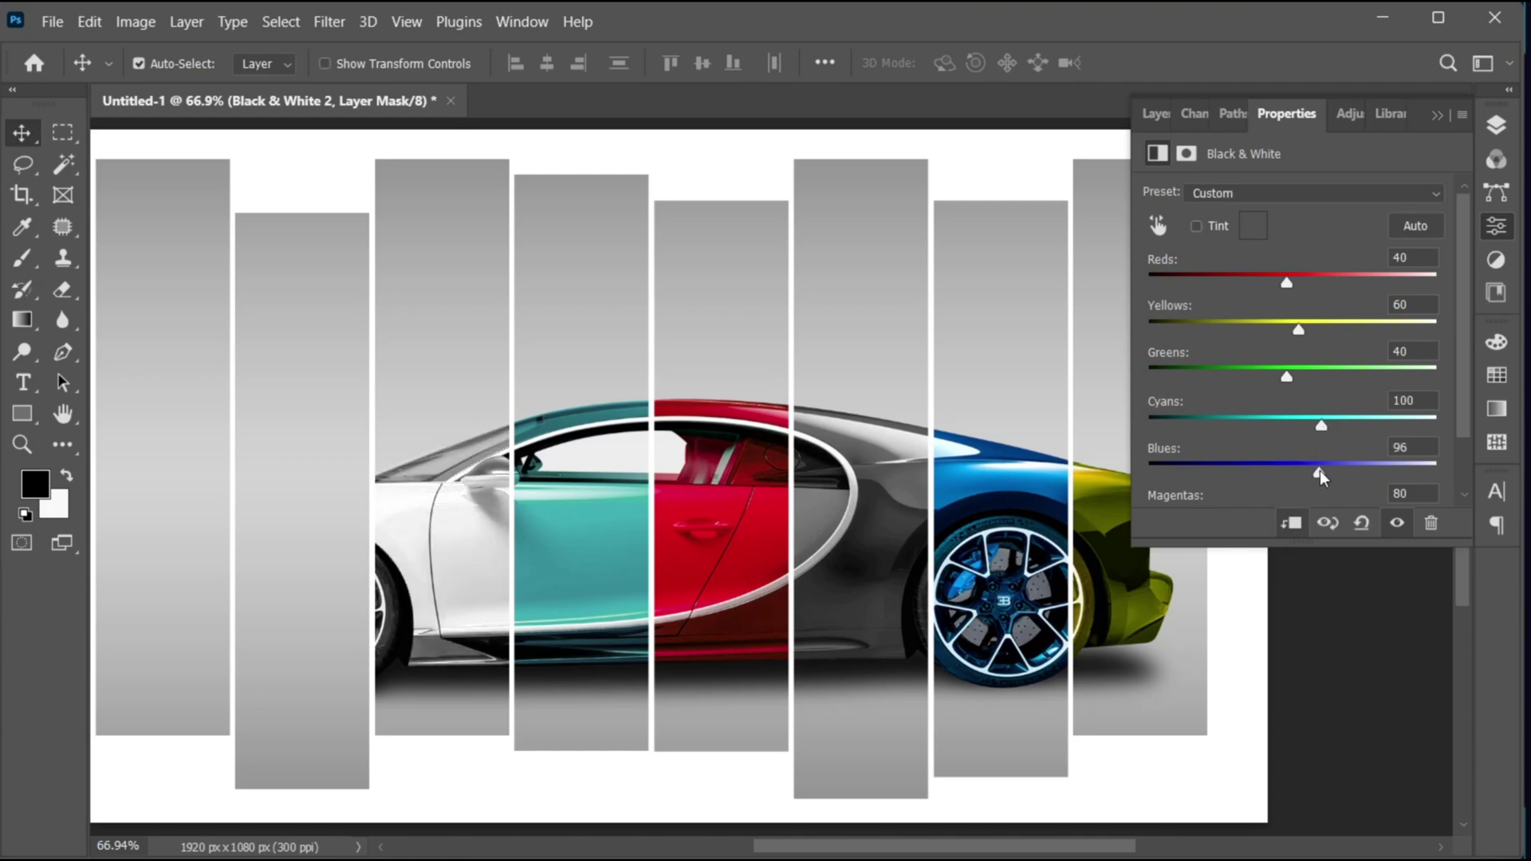
Copy the second panel from the left to its own layer and clip another Bugatti duplicate to it.
{"action": "left_click", "coordinate": [1496, 125]}
{"action": "scroll", "coordinate": [1470, 505], "scroll_direction": "down", "scroll_amount": 1}
{"action": "left_click", "coordinate": [1363, 762]}
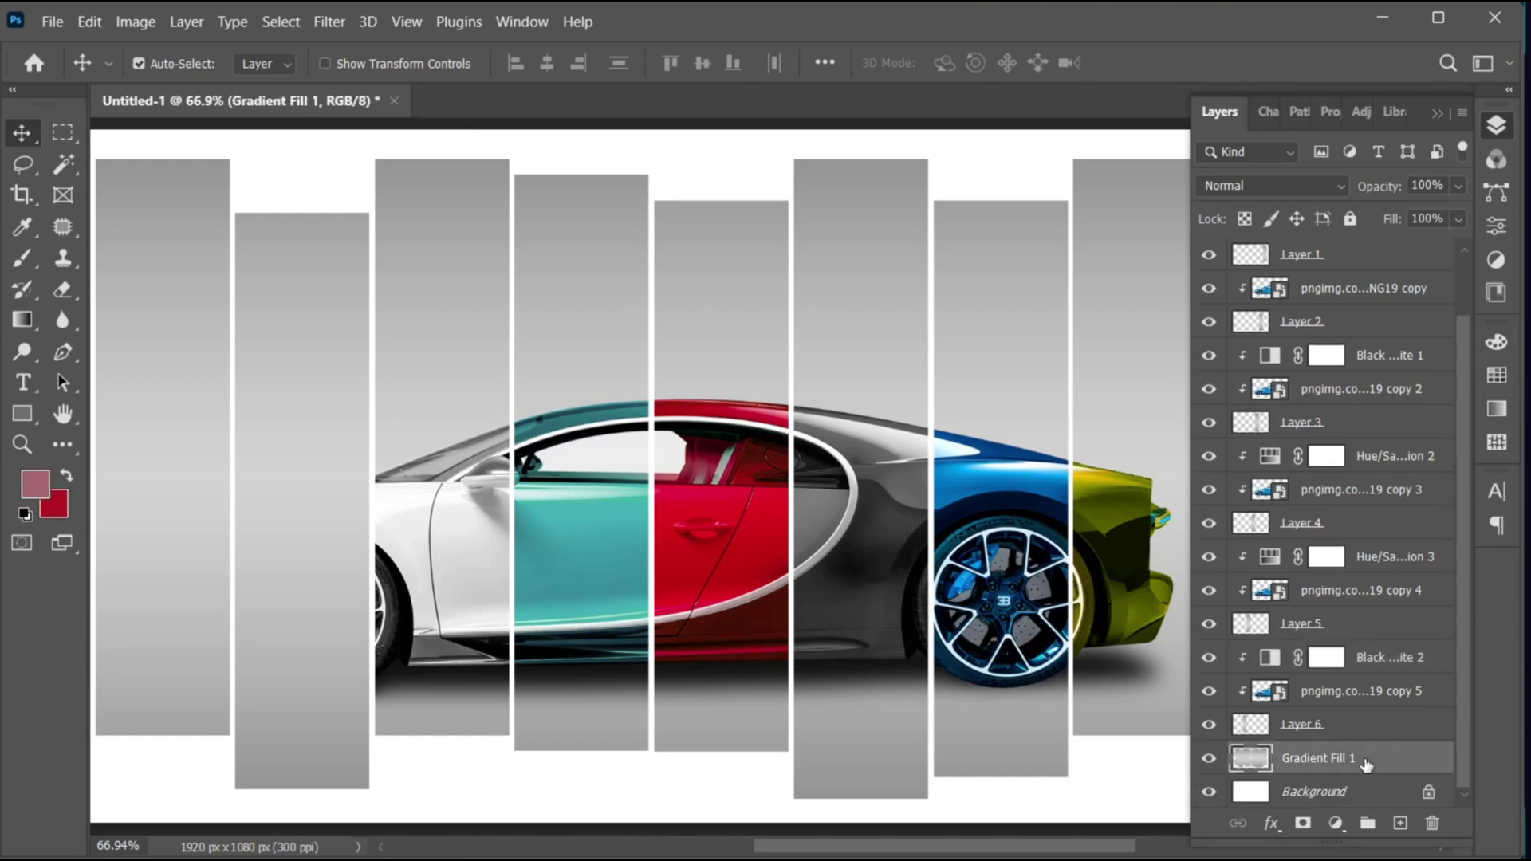
{"action": "key", "text": "w"}
{"action": "left_click", "coordinate": [263, 529]}
{"action": "left_click_drag", "start_coordinate": [265, 533], "coordinate": [452, 543]}
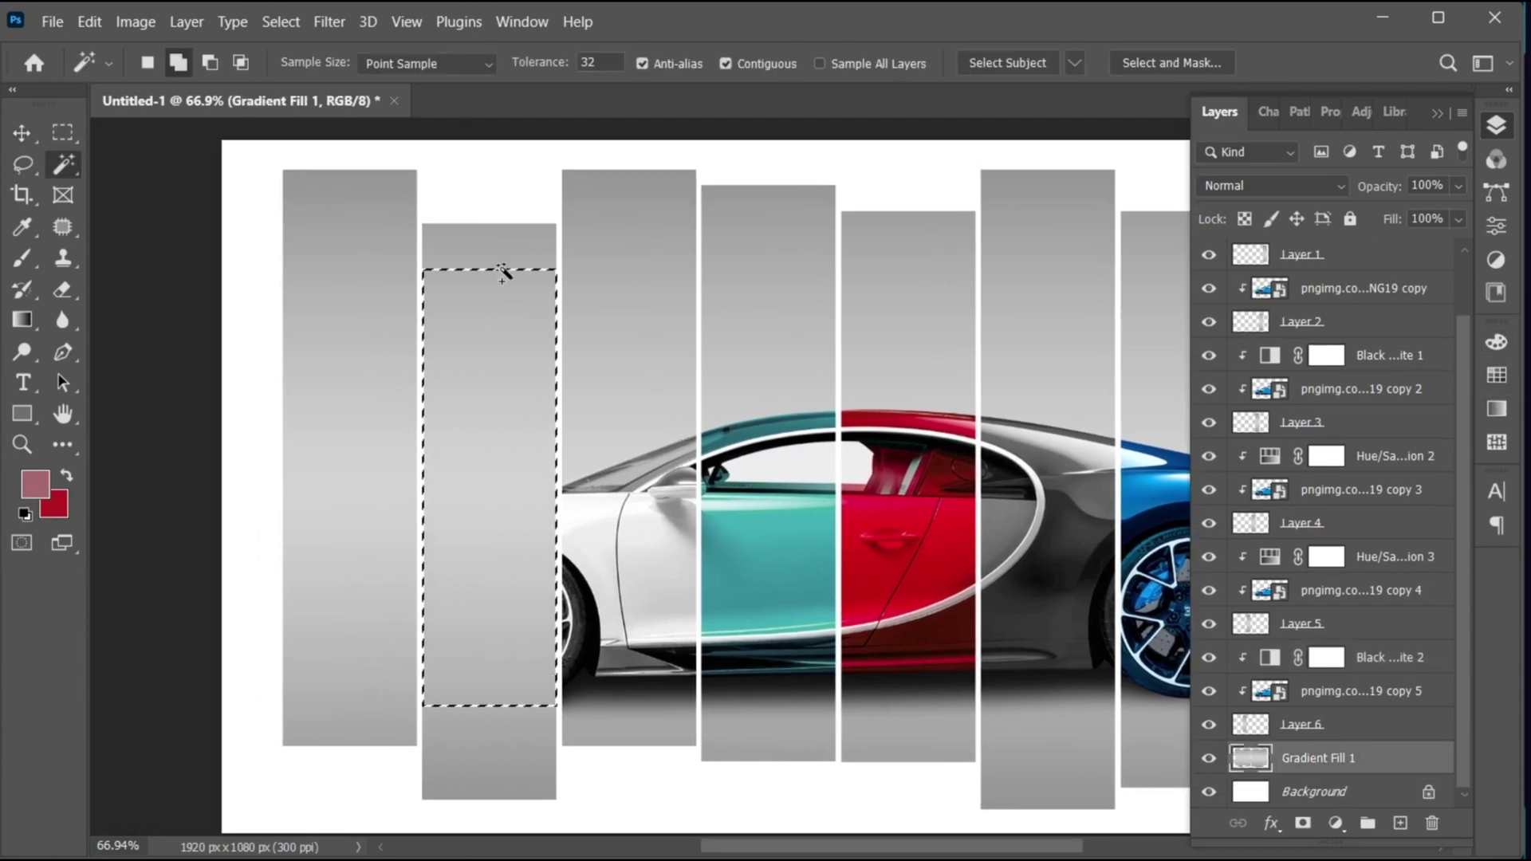
{"action": "left_click", "coordinate": [504, 249]}
{"action": "left_click", "coordinate": [504, 749]}
{"action": "key", "text": "ctrl+j"}
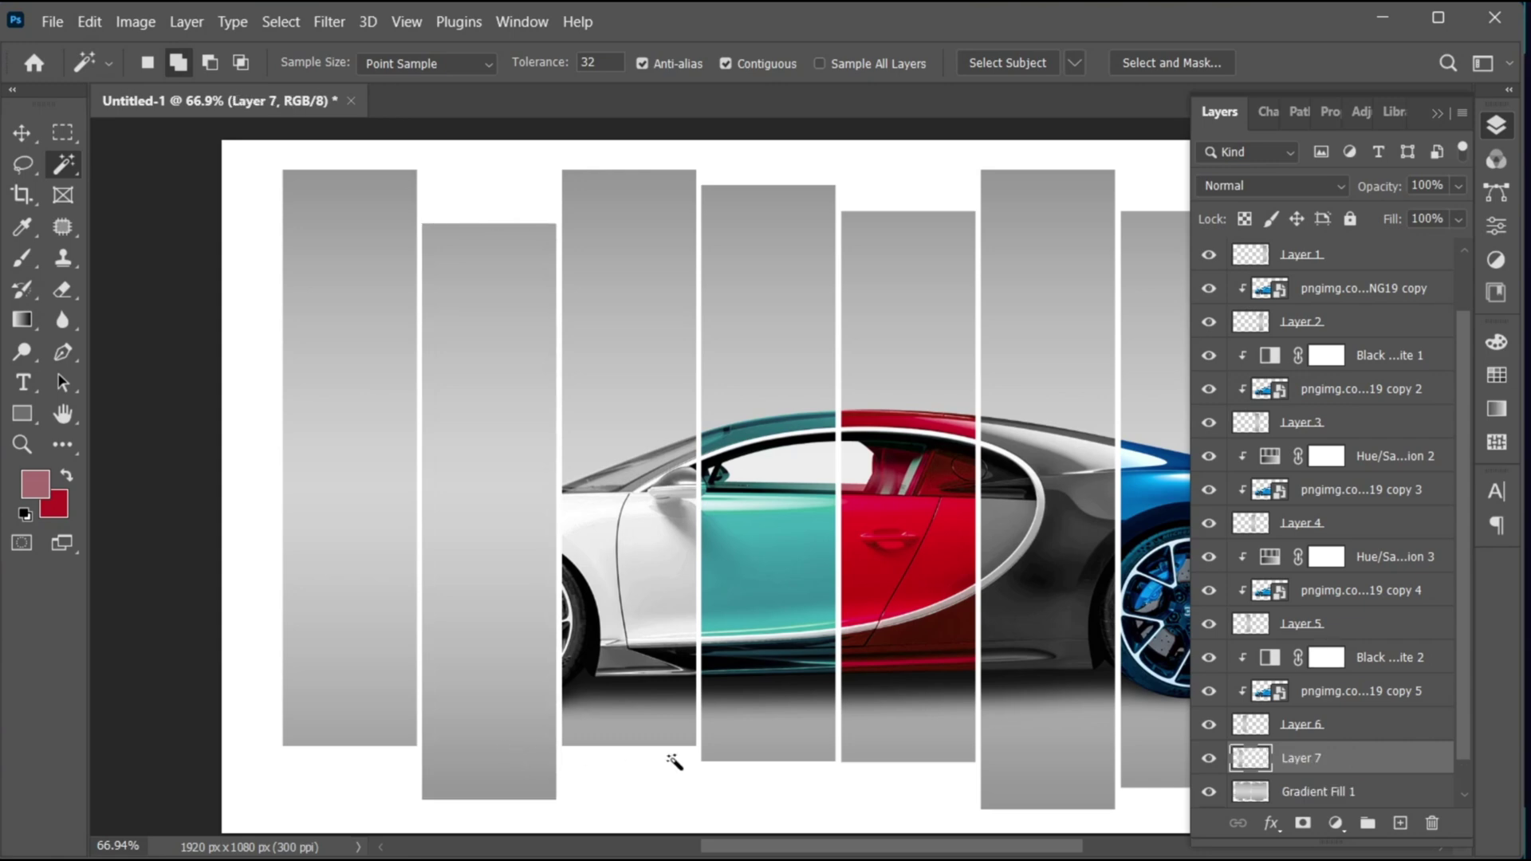
{"action": "key", "text": "v"}
{"action": "scroll", "coordinate": [1463, 717], "scroll_direction": "down", "scroll_amount": 1}
{"action": "left_click_drag", "start_coordinate": [1389, 666], "coordinate": [1364, 701]}
{"action": "left_click", "coordinate": [1317, 736], "text": "alt"}
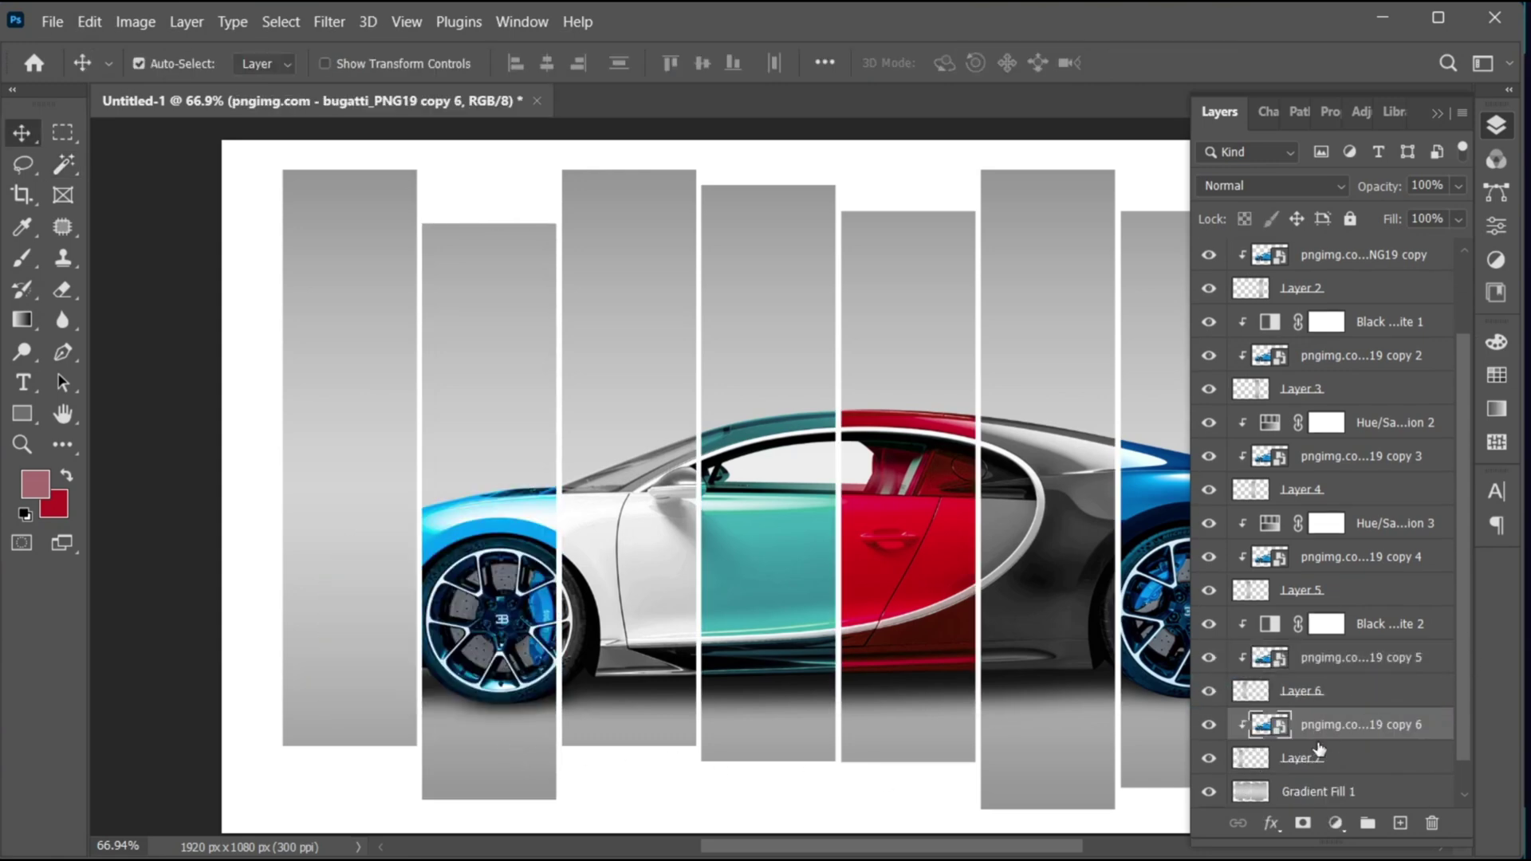
Add a Hue/Saturation adjustment clipped to the second car slice from the left, with Hue at -33 and Saturation at -52.
{"action": "left_click", "coordinate": [1335, 822]}
{"action": "left_click", "coordinate": [1364, 585]}
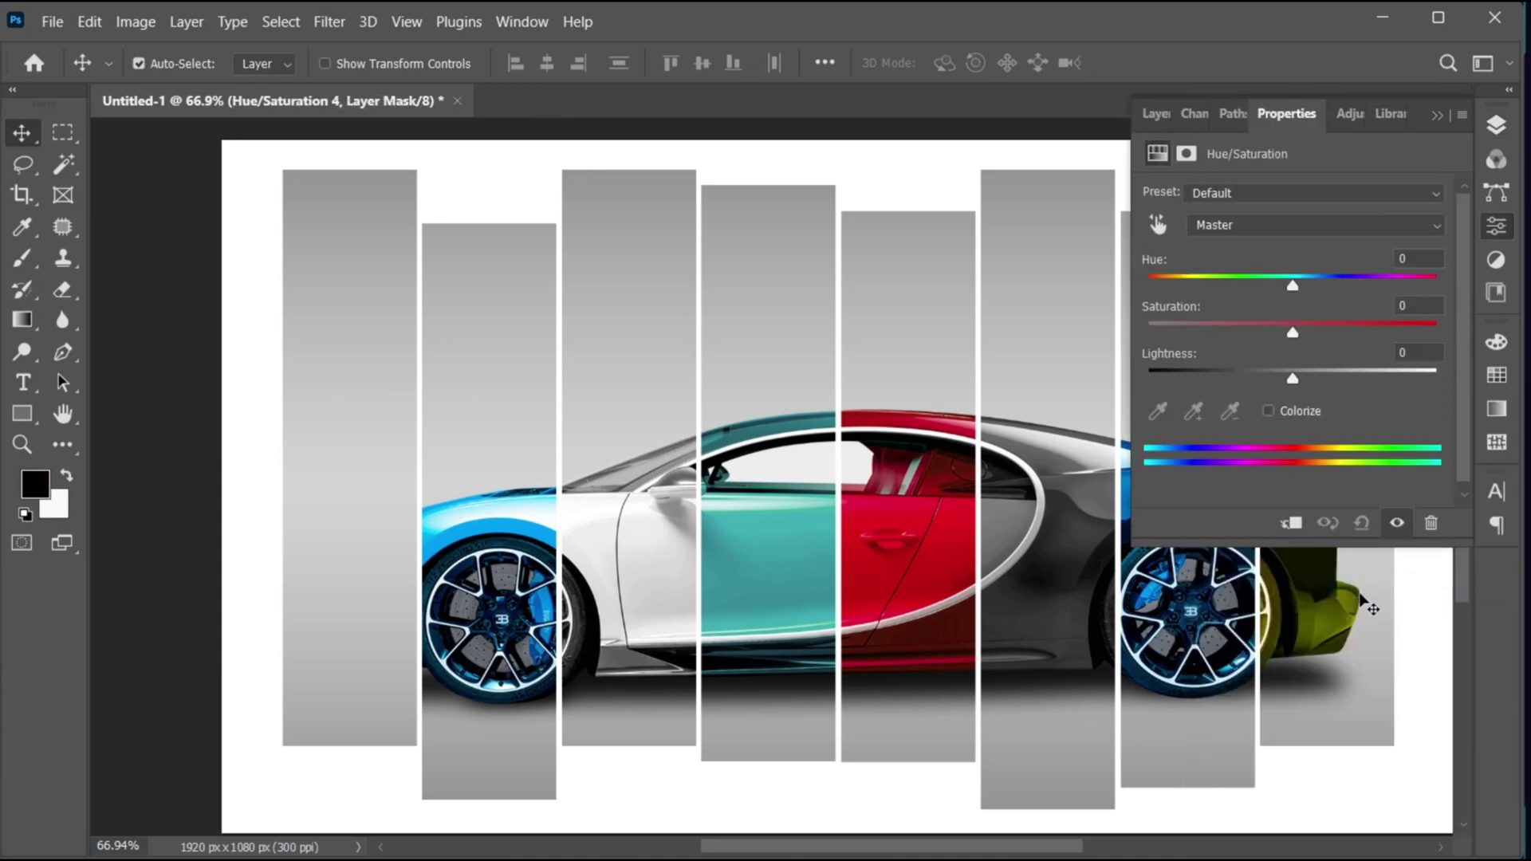
{"action": "left_click_drag", "start_coordinate": [1292, 286], "coordinate": [1247, 285]}
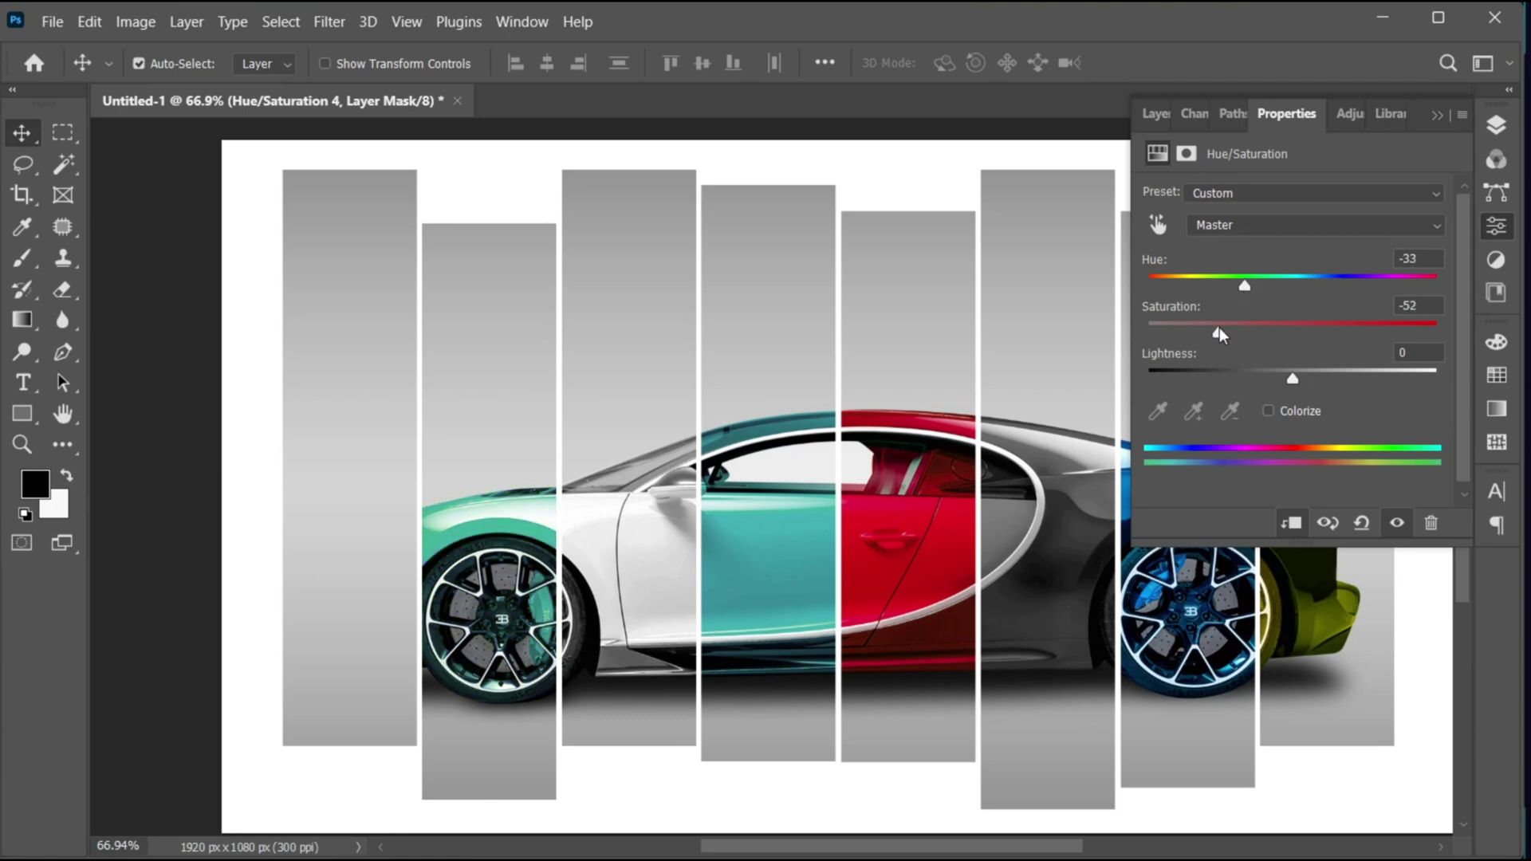
Copy the leftmost panel to its own layer and clip a Bugatti duplicate to it.
{"action": "left_click", "coordinate": [1496, 125]}
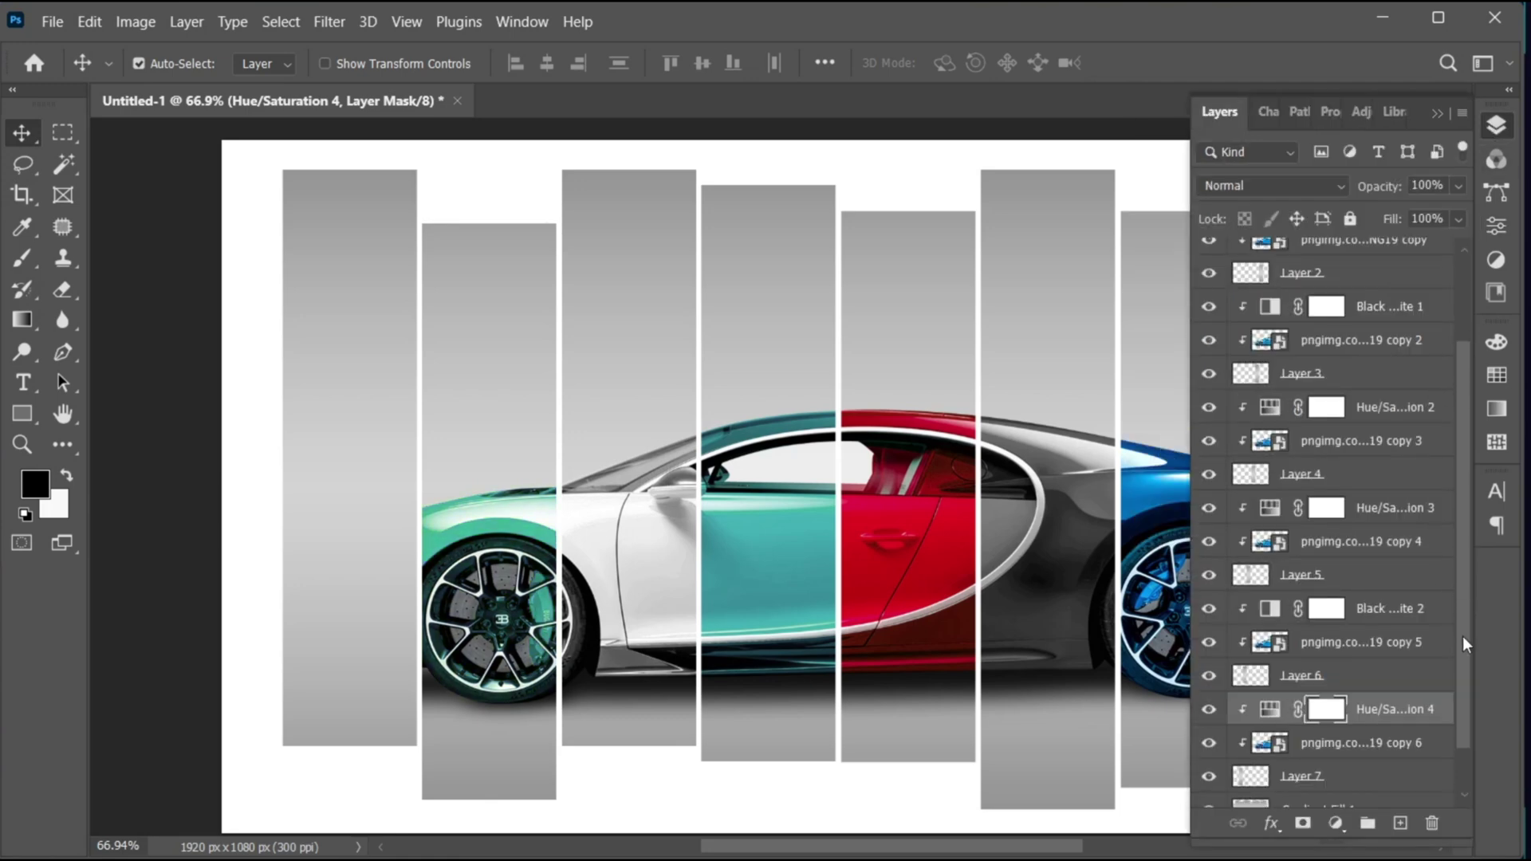
{"action": "scroll", "coordinate": [1462, 642], "scroll_direction": "down", "scroll_amount": 2}
{"action": "left_click", "coordinate": [1355, 757]}
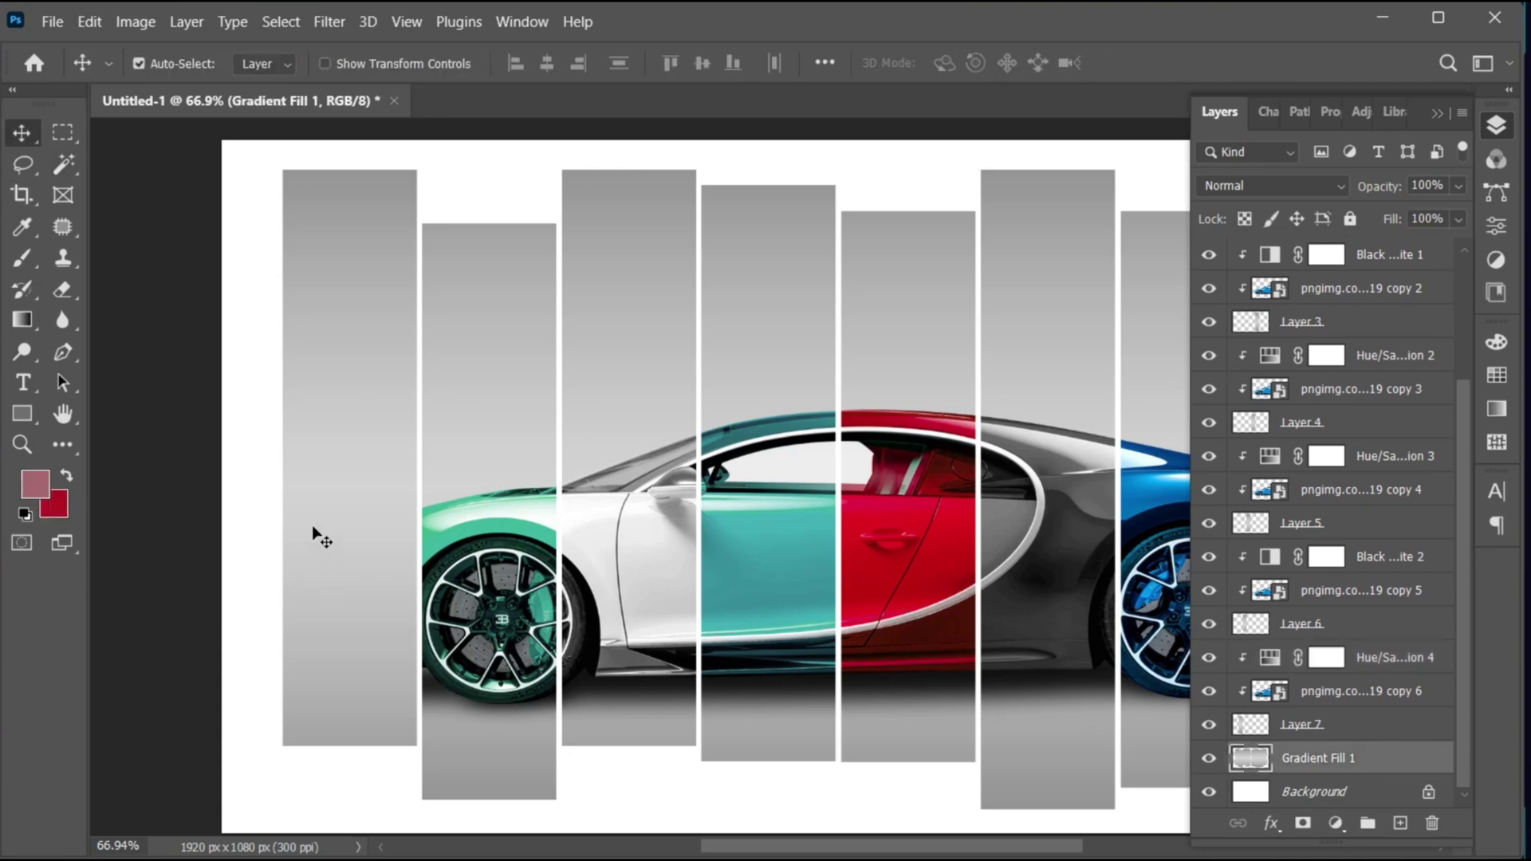
{"action": "key", "text": "w"}
{"action": "left_click", "coordinate": [338, 443]}
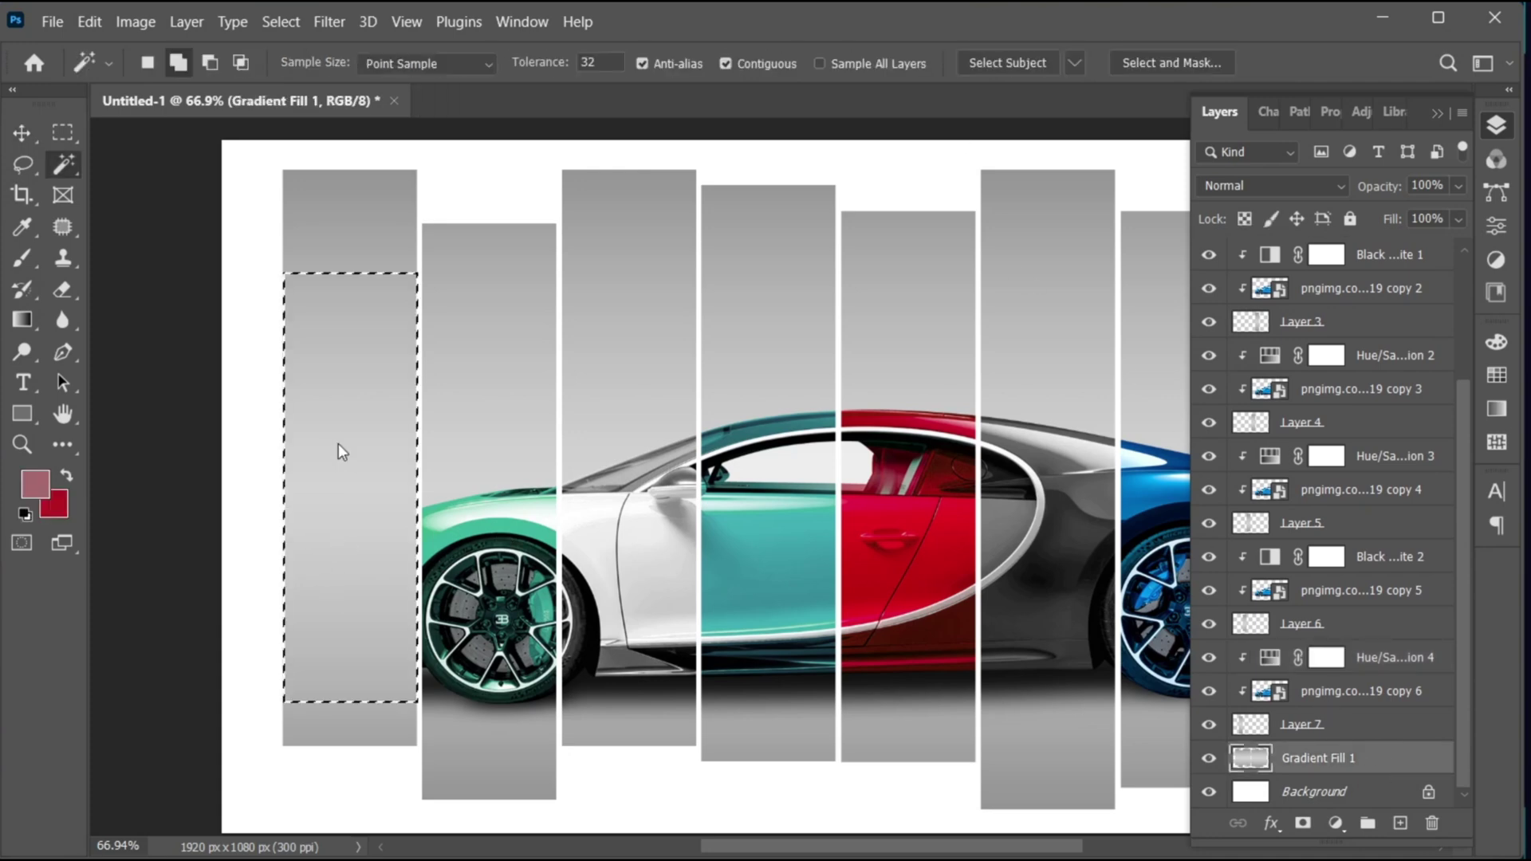
{"action": "key", "text": "v"}
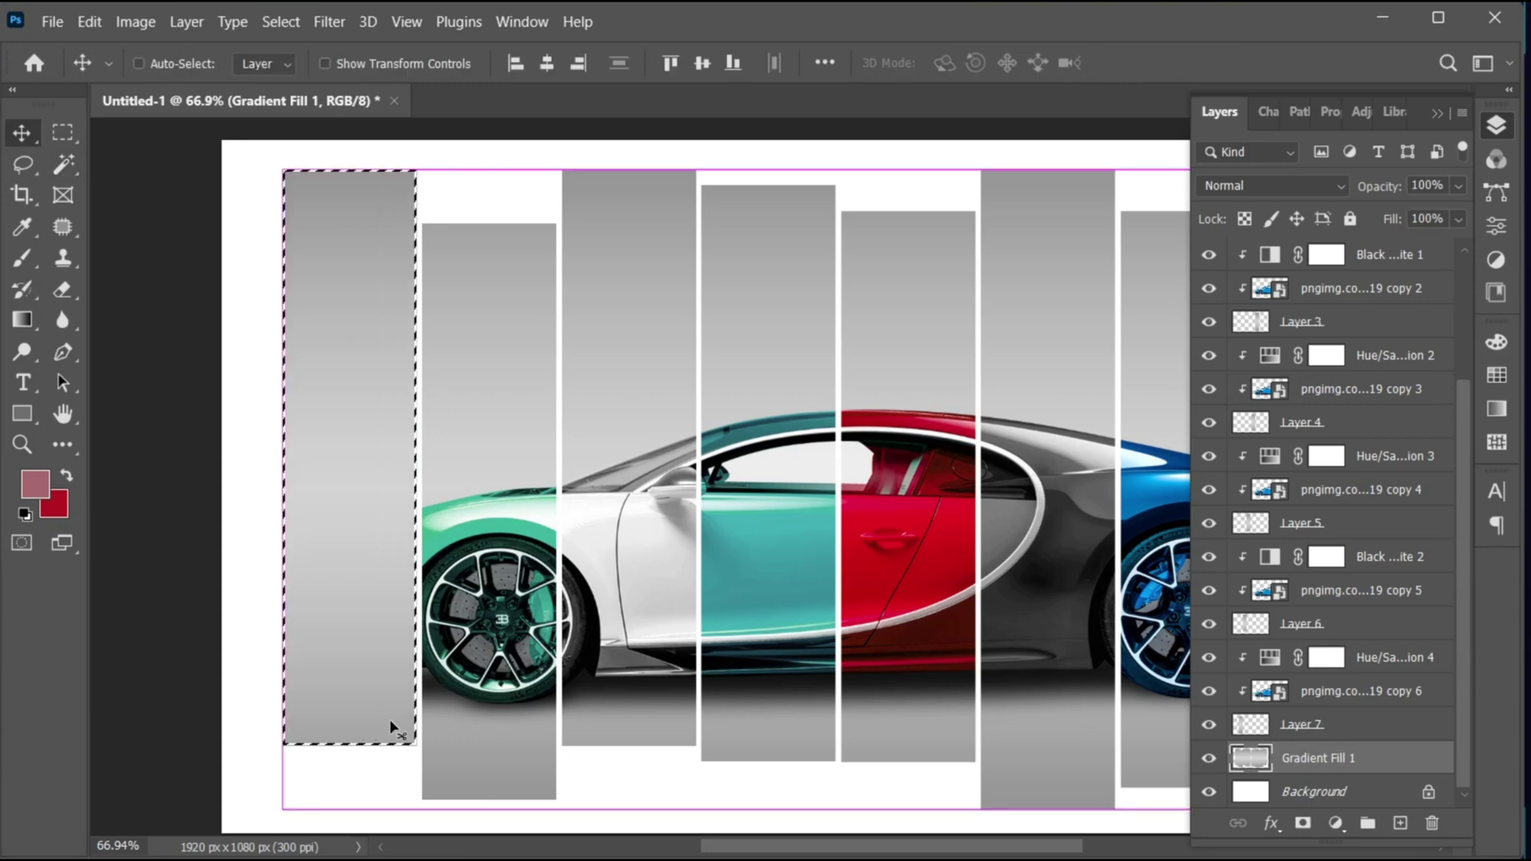
{"action": "key", "text": "ctrl+j"}
{"action": "scroll", "coordinate": [1471, 634], "scroll_direction": "down", "scroll_amount": 1}
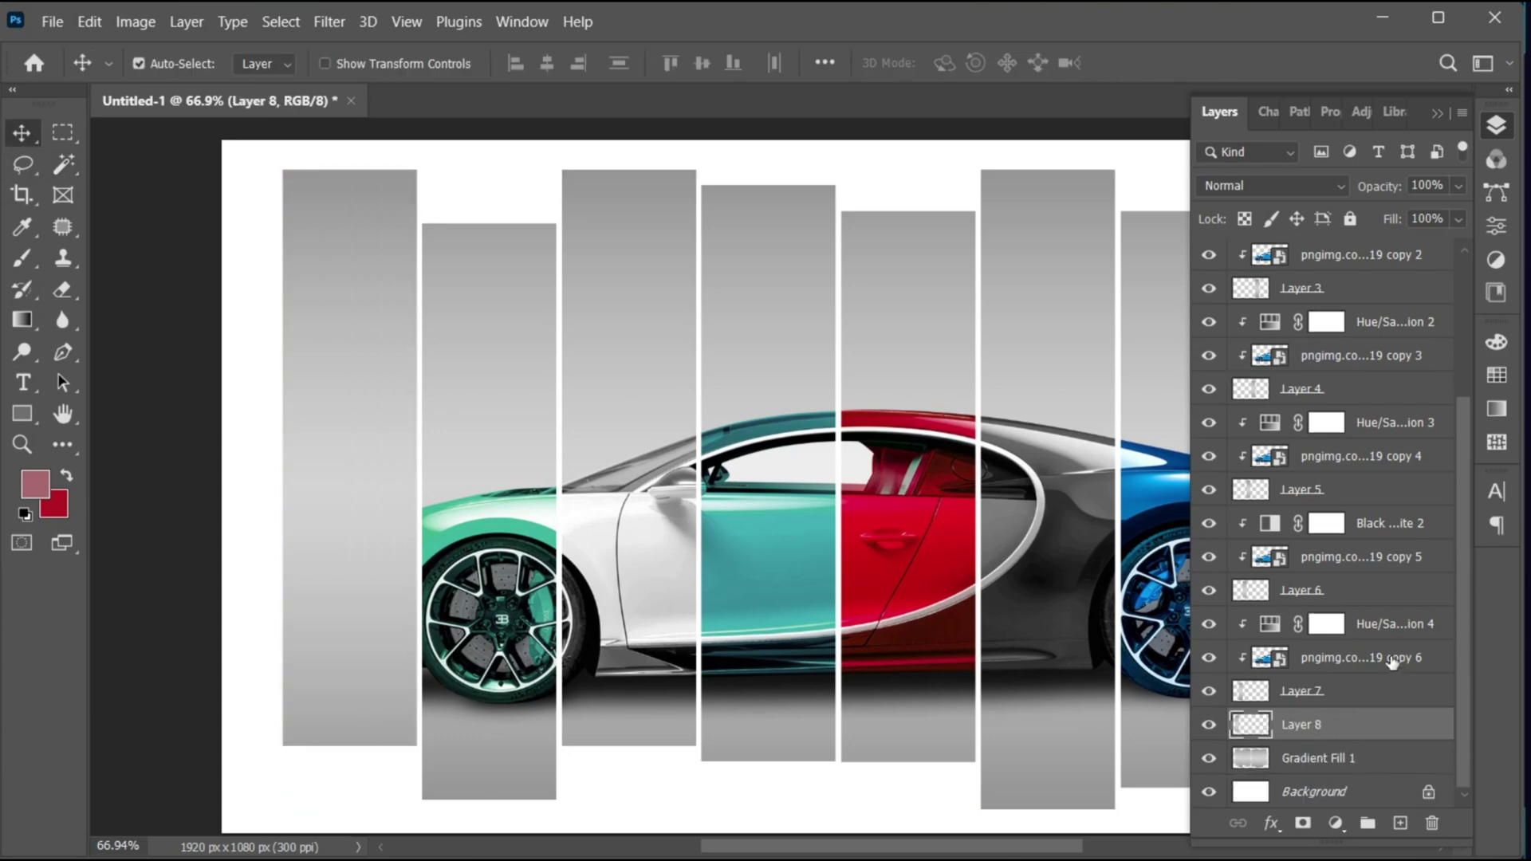
{"action": "left_click_drag", "start_coordinate": [1391, 662], "coordinate": [1383, 719]}
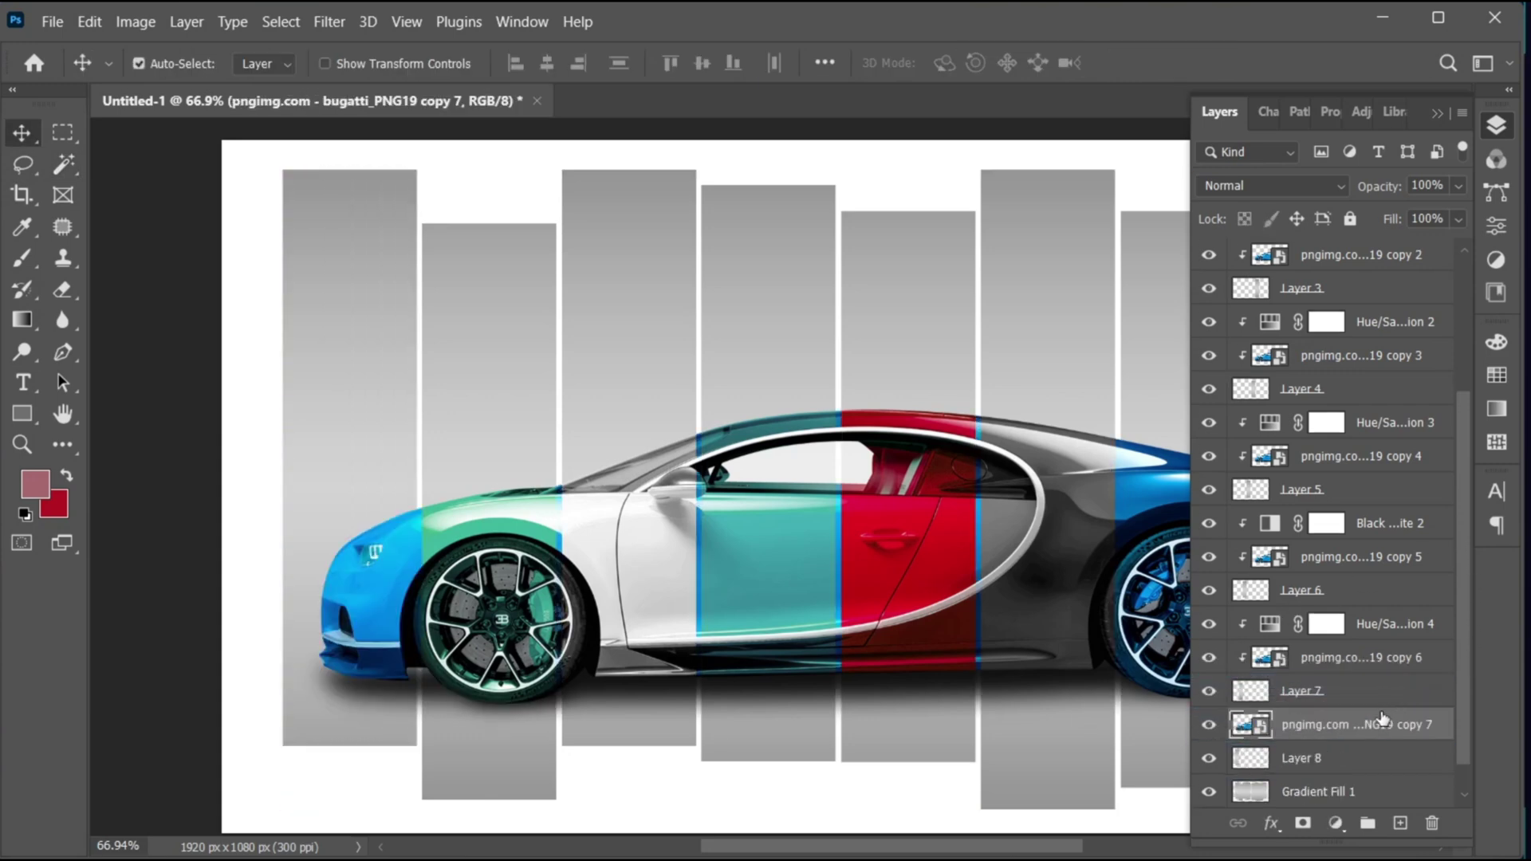
{"action": "left_click", "coordinate": [1316, 733], "text": "alt"}
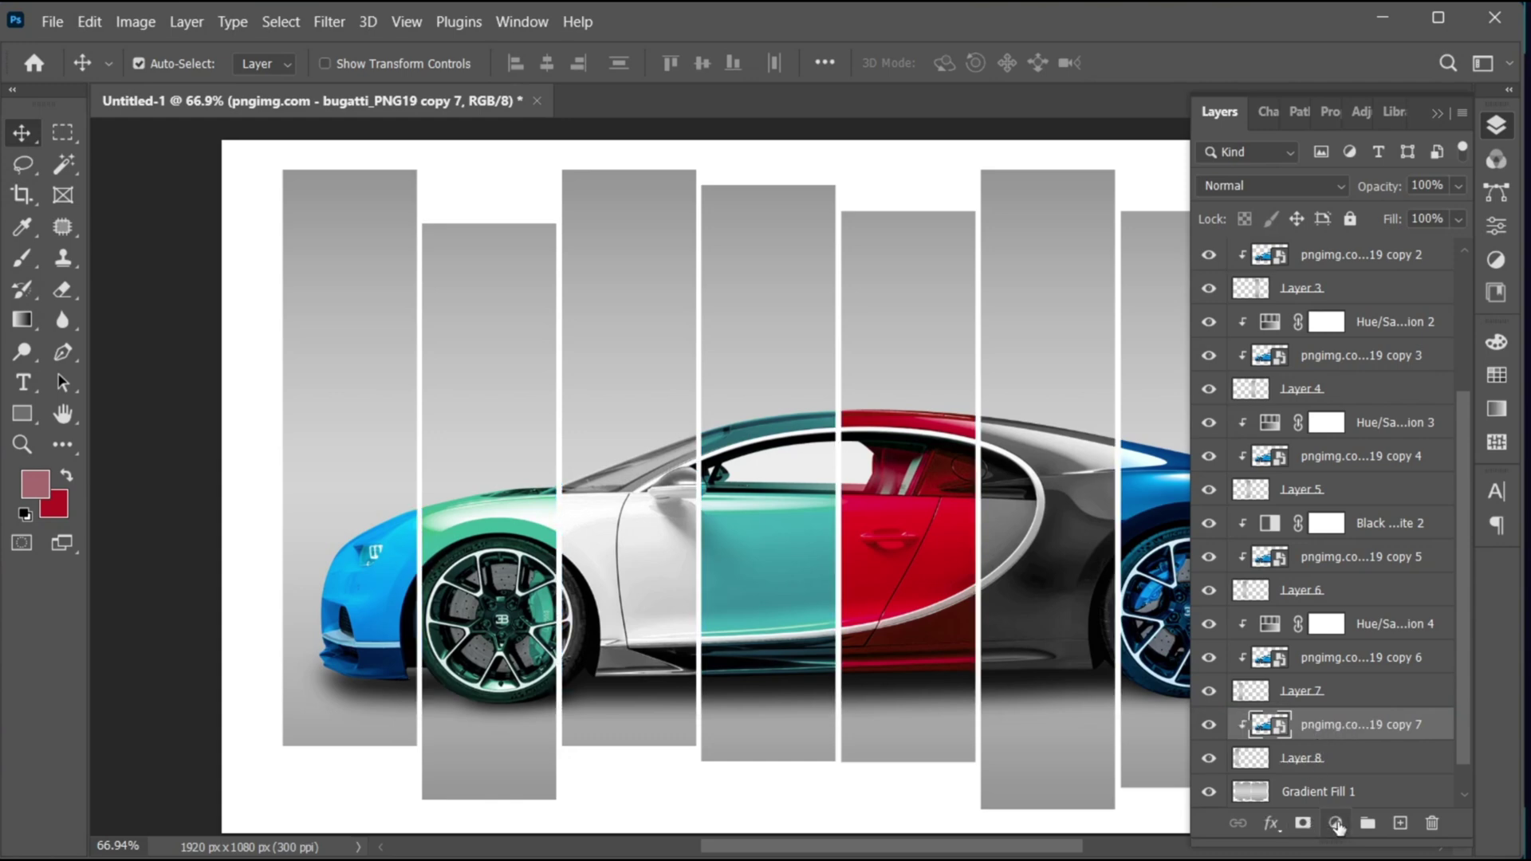
Add a Hue/Saturation adjustment clipped to the leftmost car slice, with Hue at +9 and Saturation at -33.
{"action": "left_click", "coordinate": [1335, 823]}
{"action": "left_click", "coordinate": [1356, 594]}
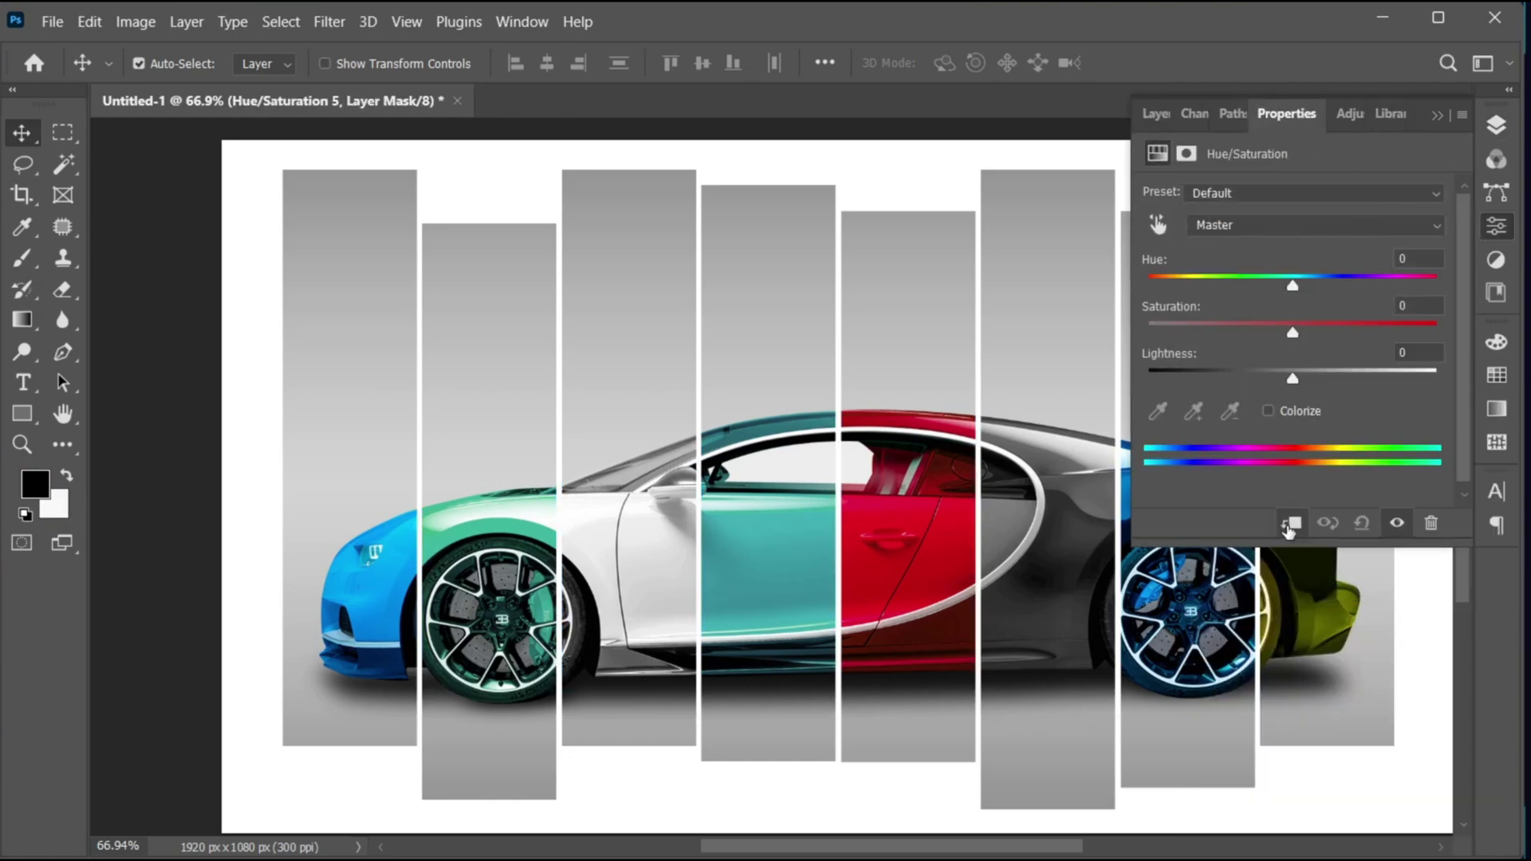
{"action": "left_click_drag", "start_coordinate": [1291, 279], "coordinate": [1306, 285]}
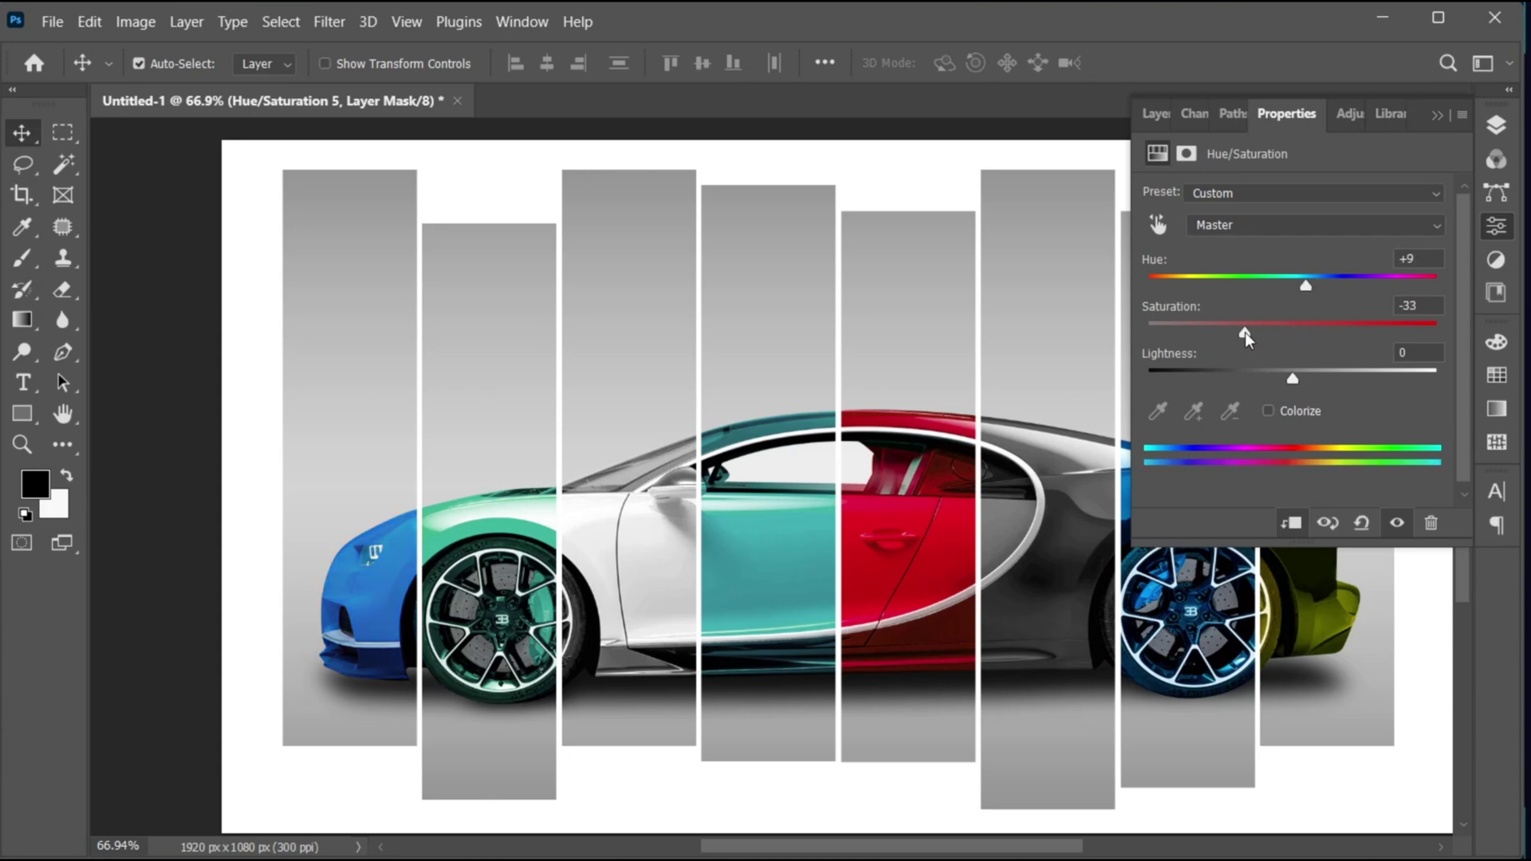
{"action": "left_click", "coordinate": [1435, 113]}
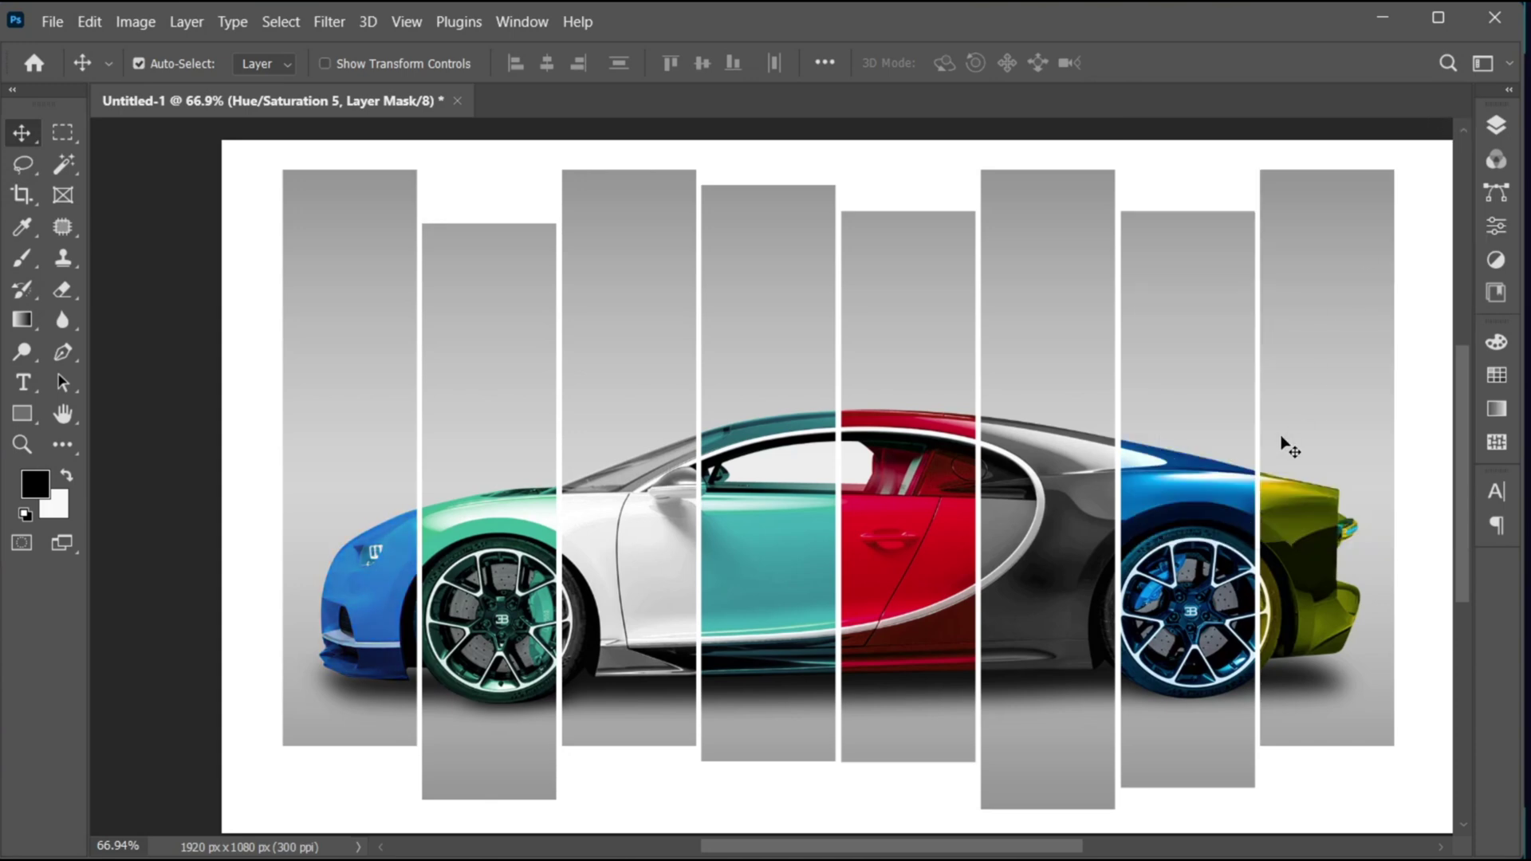
{"action": "key", "text": "ctrl+0"}
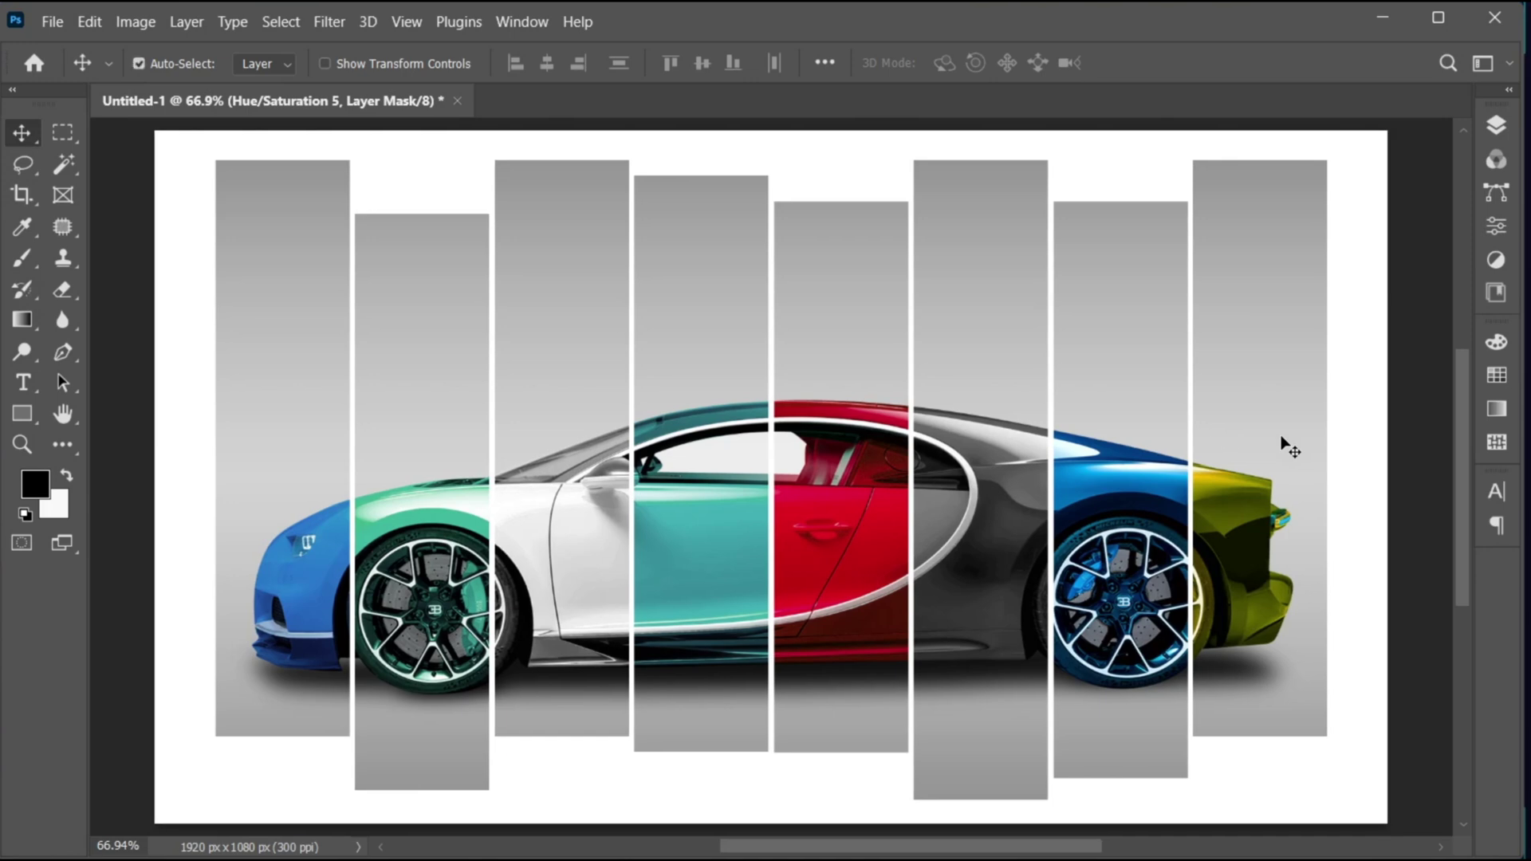
Group all the panel, car, adjustment and gradient layers above the Background into one group.
{"action": "left_click", "coordinate": [1495, 125]}
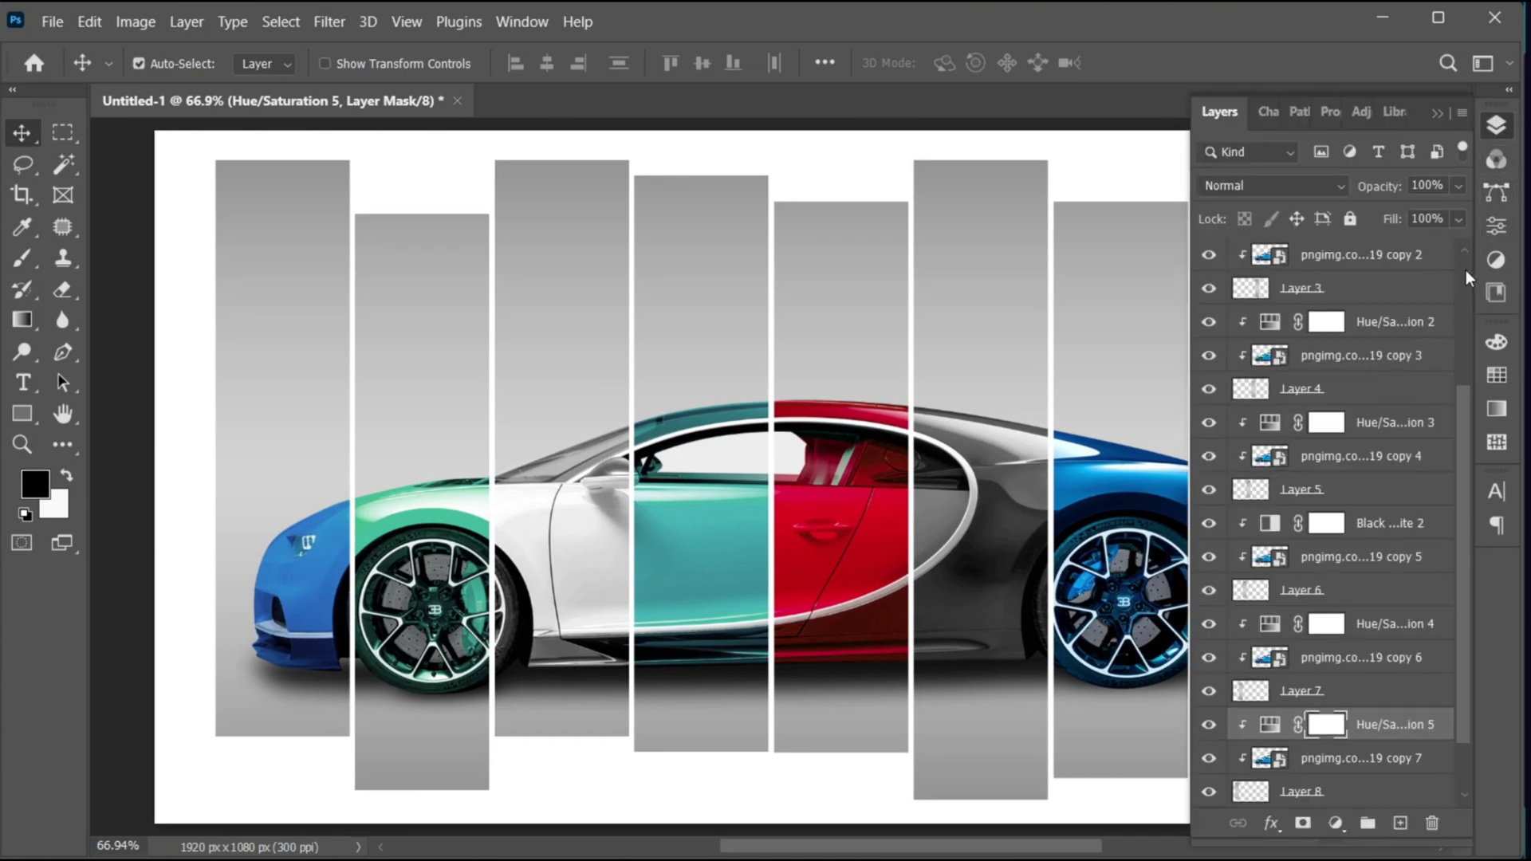
{"action": "left_click_drag", "start_coordinate": [1465, 403], "coordinate": [1466, 550]}
{"action": "left_click", "coordinate": [1392, 262]}
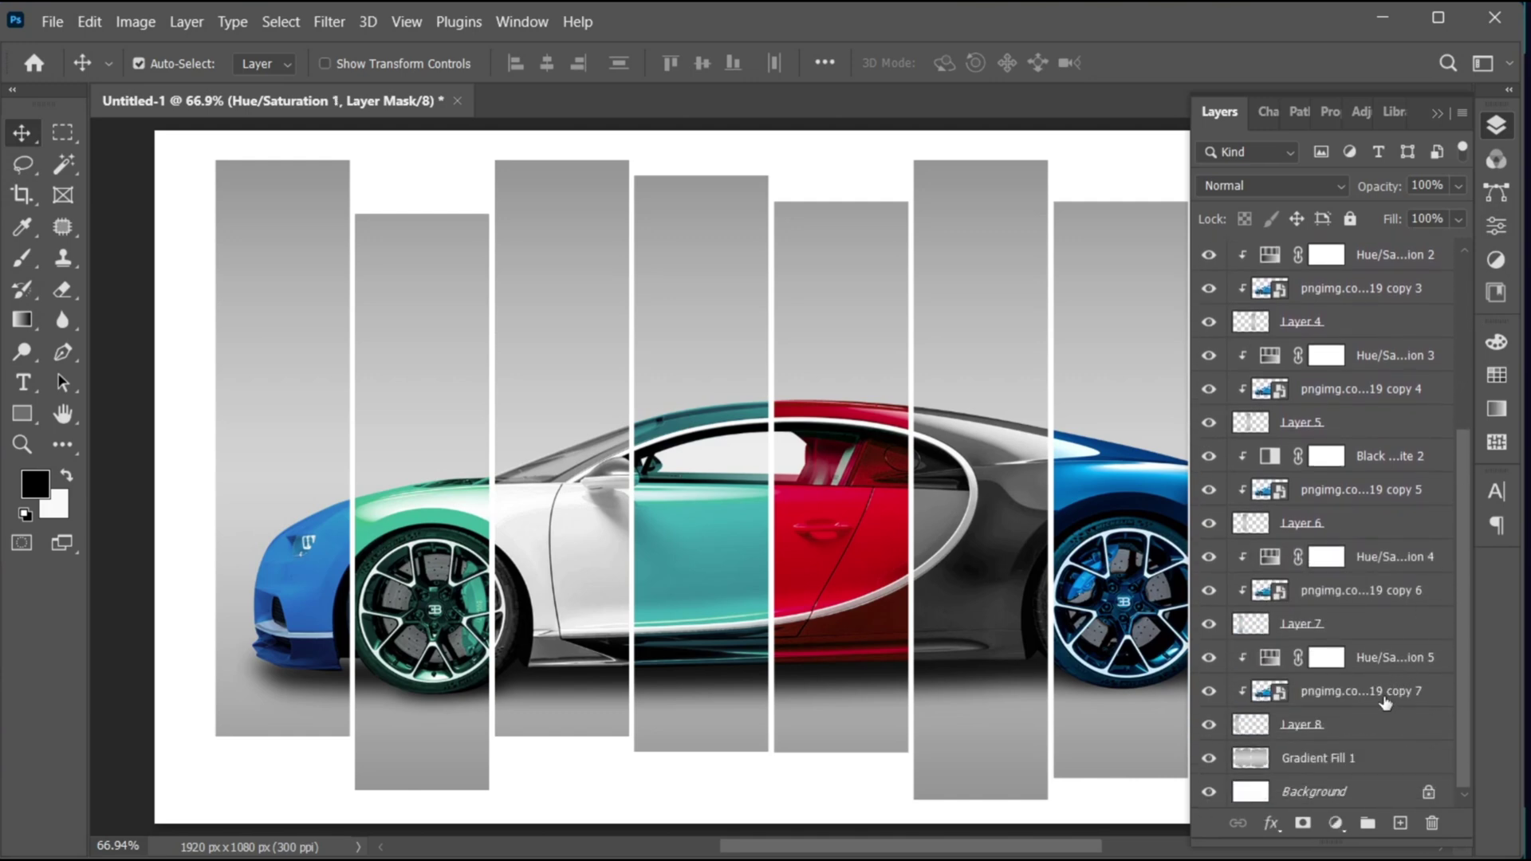
{"action": "left_click", "coordinate": [1368, 756], "text": "shift"}
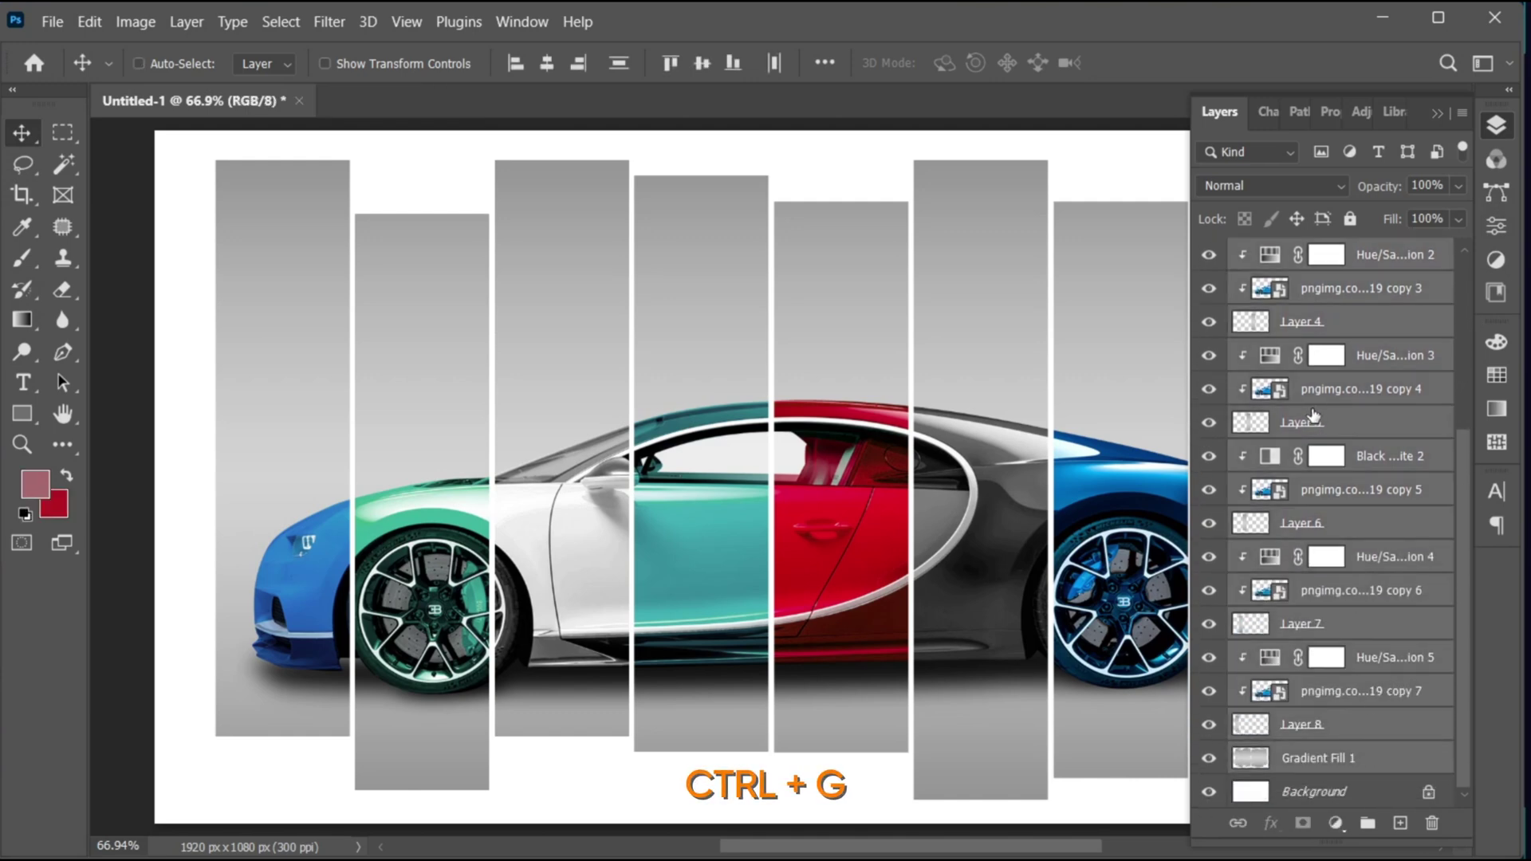
{"action": "key", "text": "ctrl+g"}
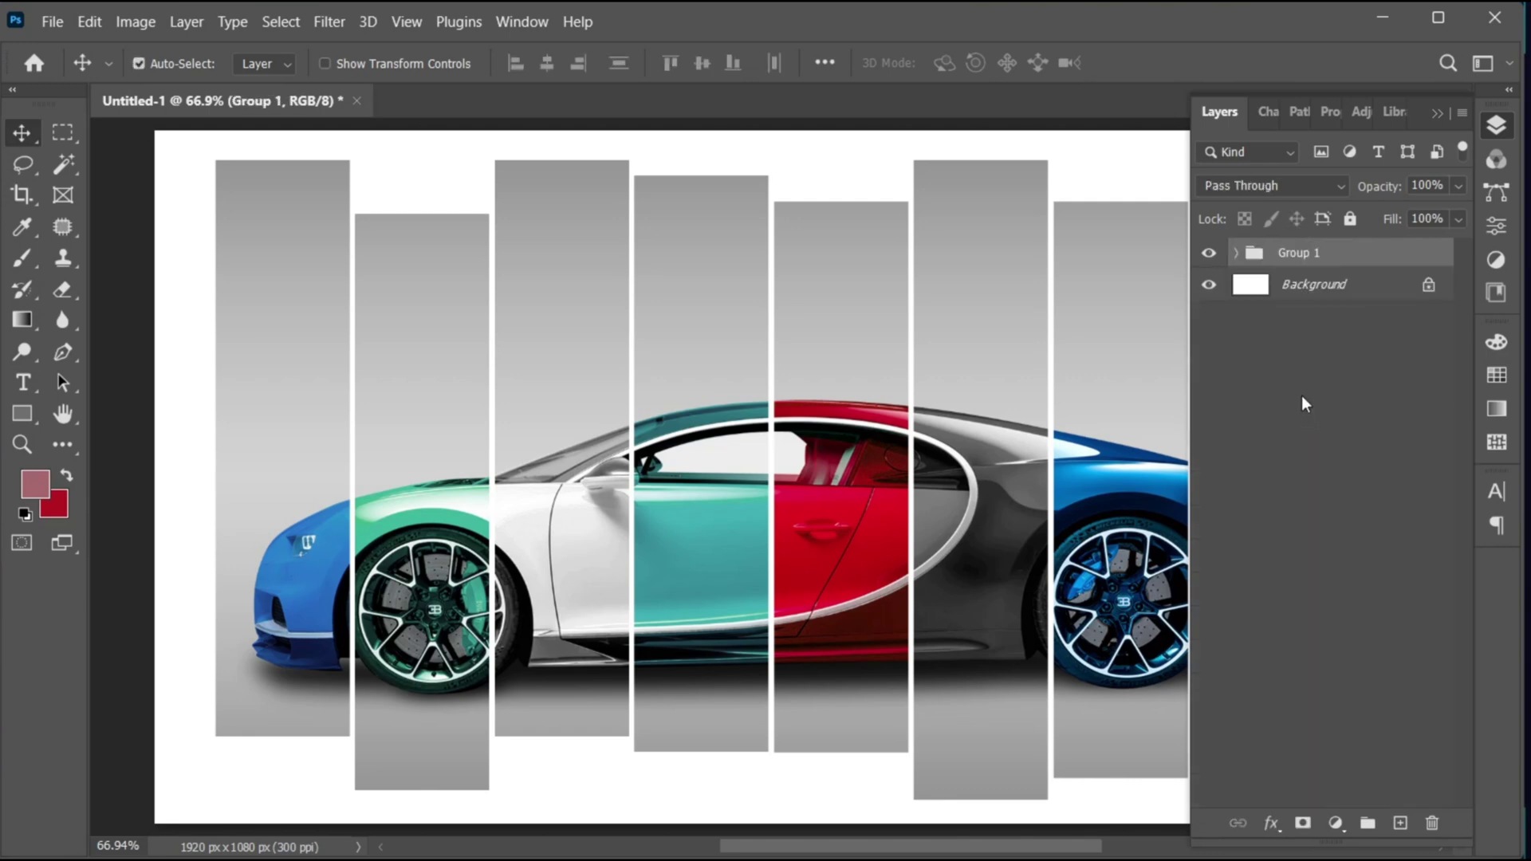
Add a two-line text reading "poster" and "design" near the upper edge of the canvas.
{"action": "left_click", "coordinate": [24, 382]}
{"action": "left_click", "coordinate": [413, 185]}
{"action": "type", "text": "poster"}
{"action": "key", "text": "Return"}
{"action": "type", "text": "design"}
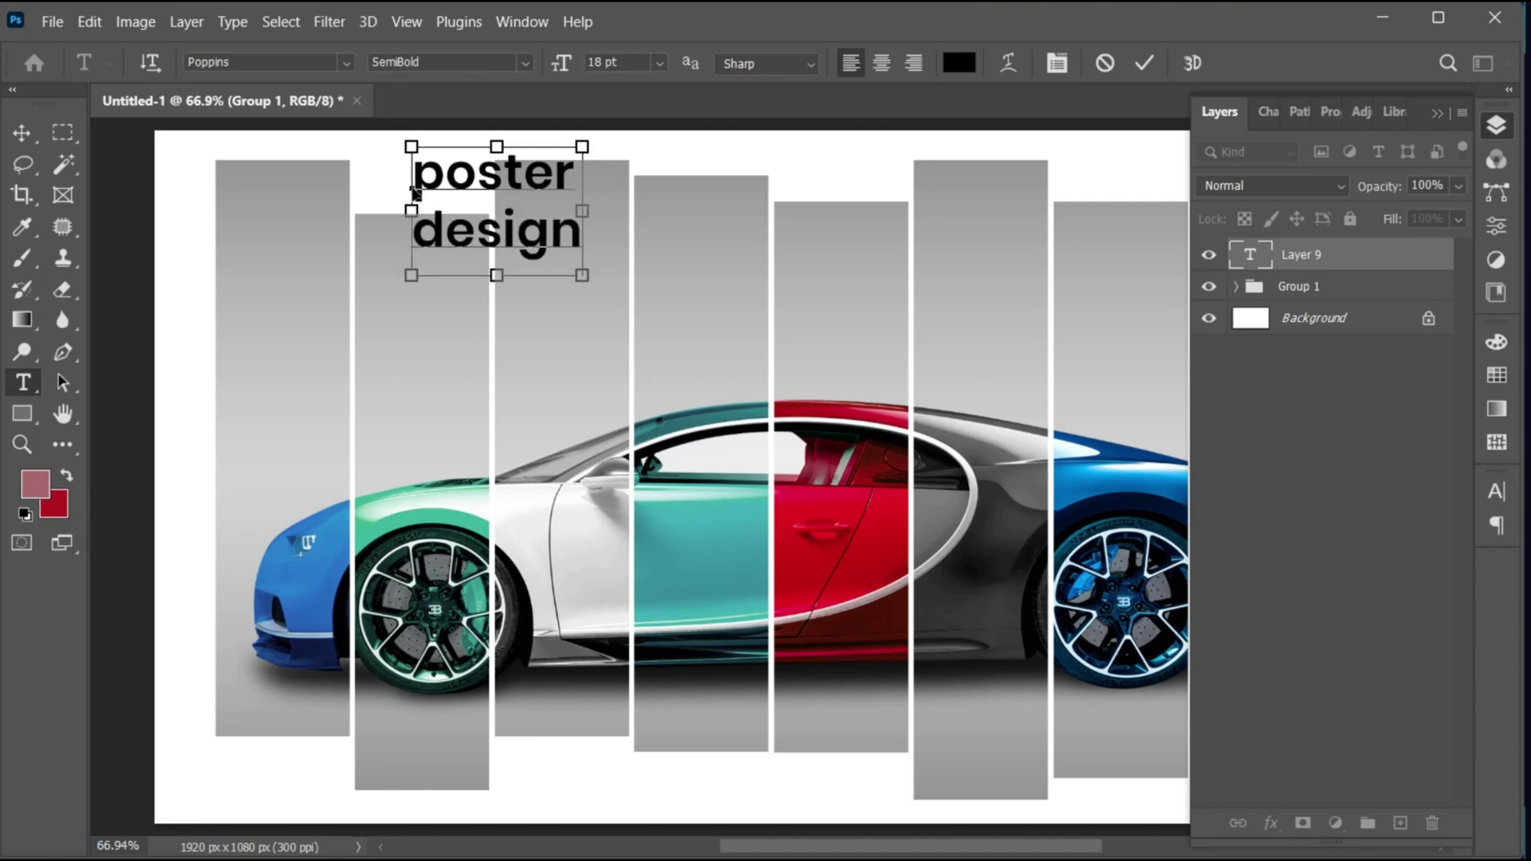
Set the word "poster" to Poppins Regular at 11 pt.
{"action": "key", "text": "ctrl+a"}
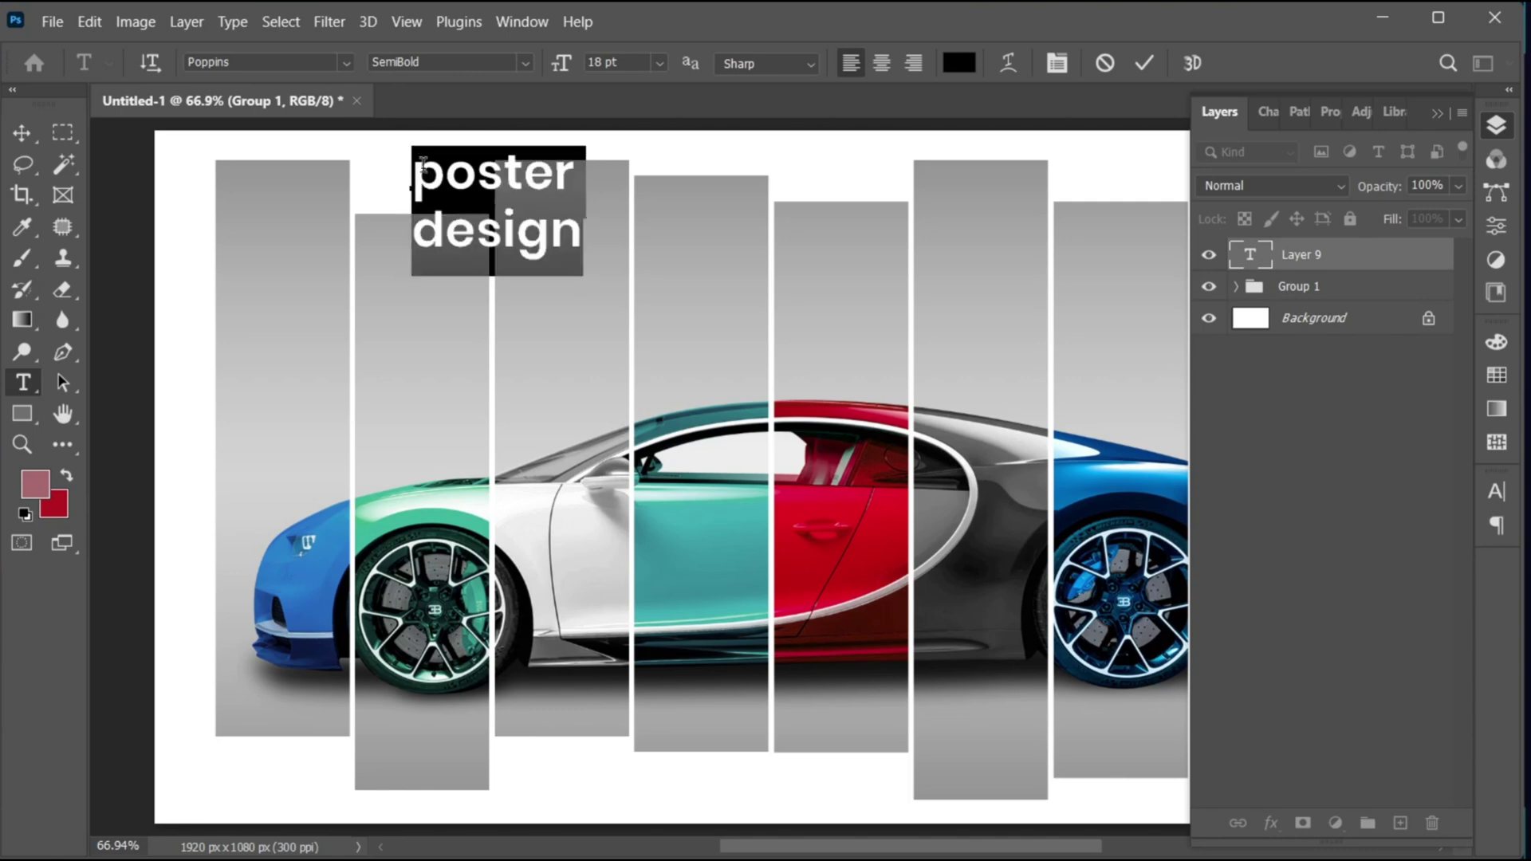
{"action": "left_click", "coordinate": [456, 160]}
{"action": "left_click_drag", "start_coordinate": [413, 170], "coordinate": [552, 106]}
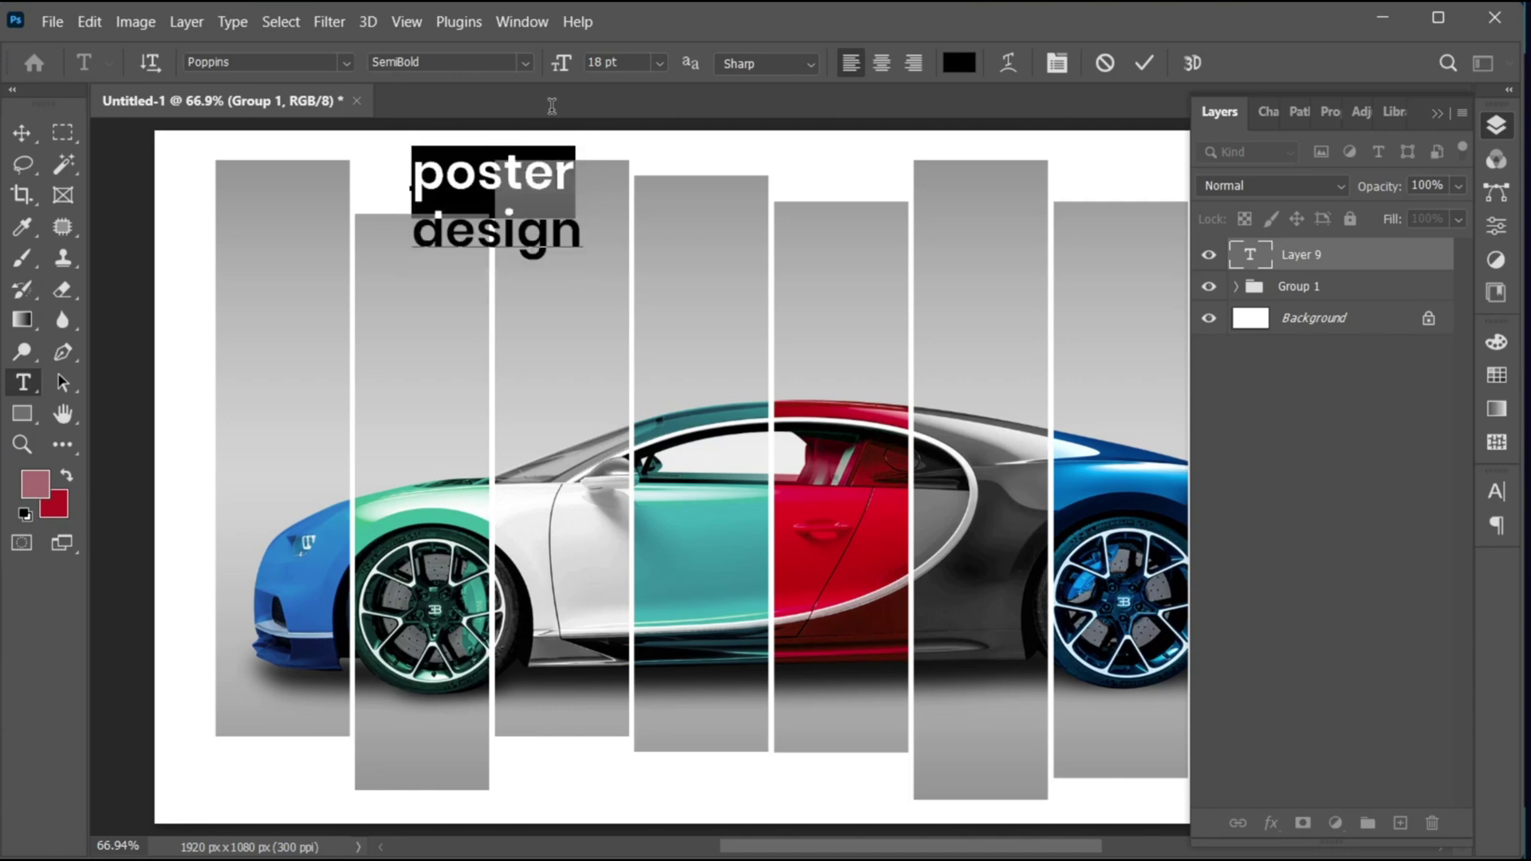
{"action": "left_click", "coordinate": [527, 64]}
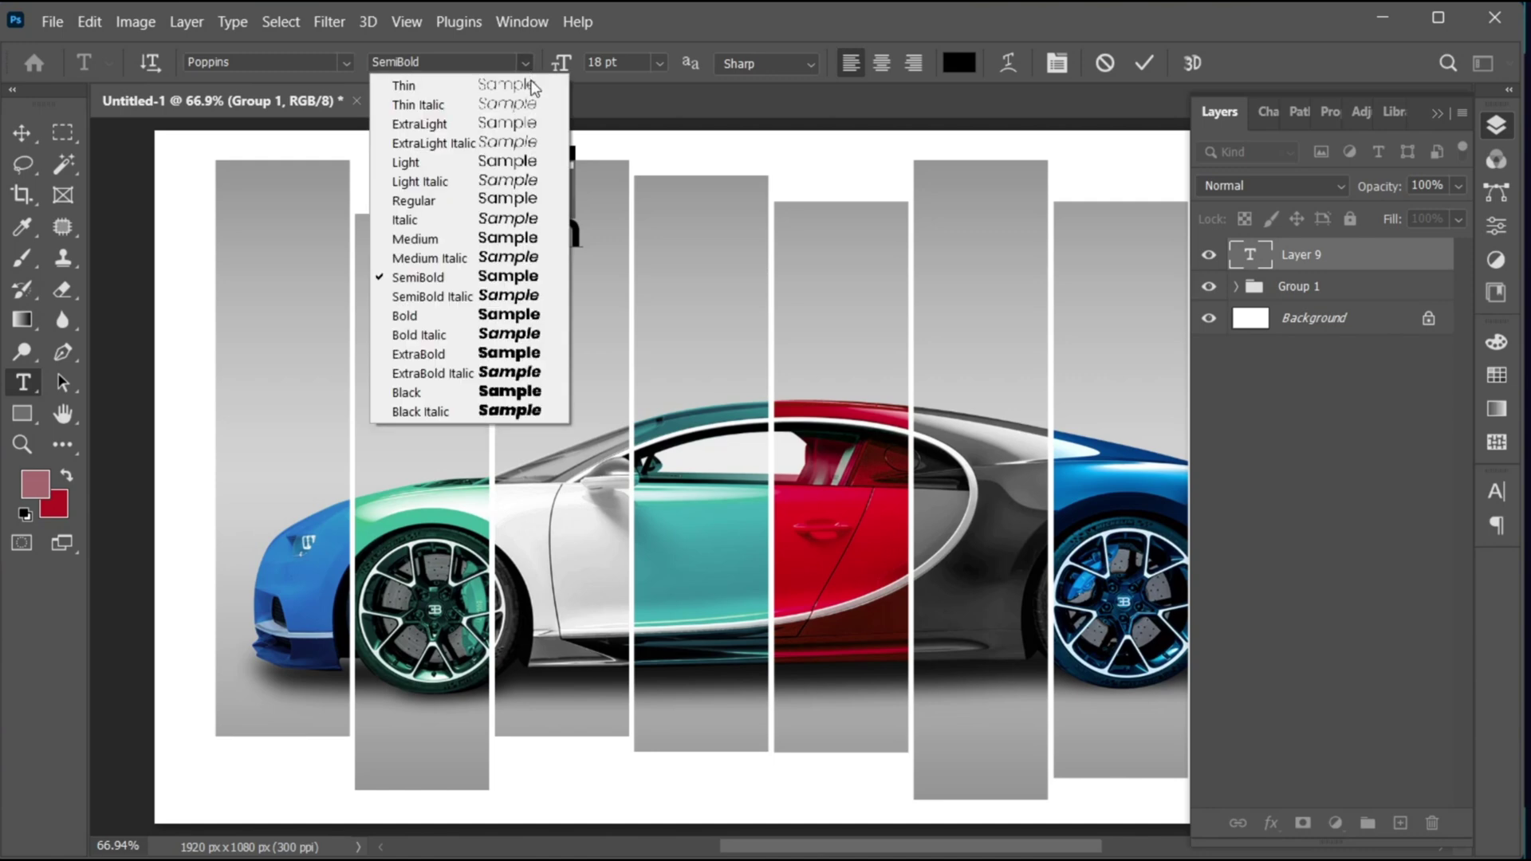
{"action": "left_click", "coordinate": [519, 200]}
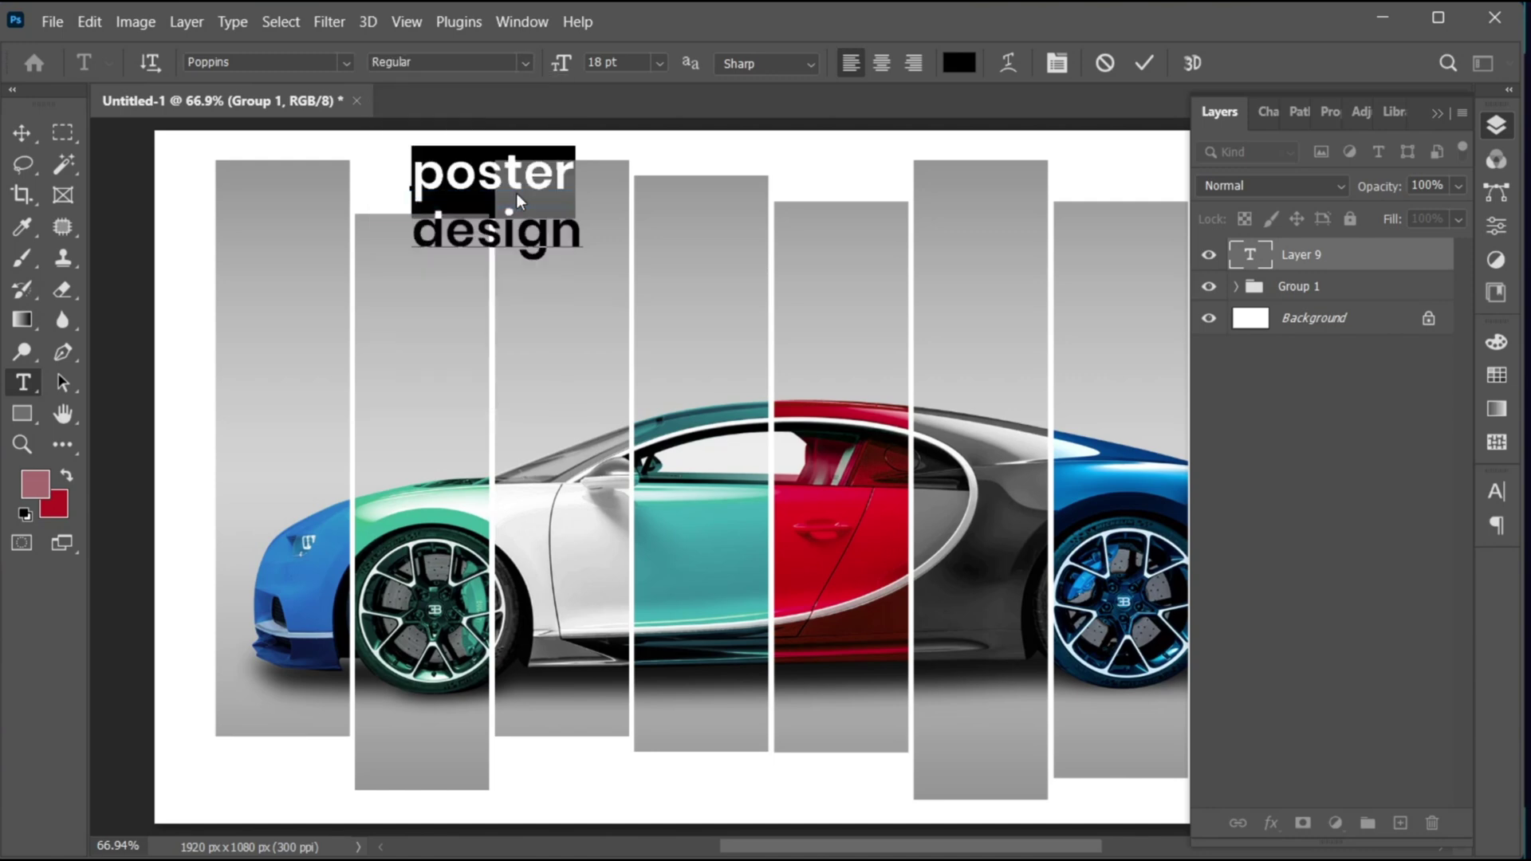
{"action": "left_click", "coordinate": [631, 63]}
{"action": "scroll", "coordinate": [631, 63], "scroll_direction": "down", "scroll_amount": 7}
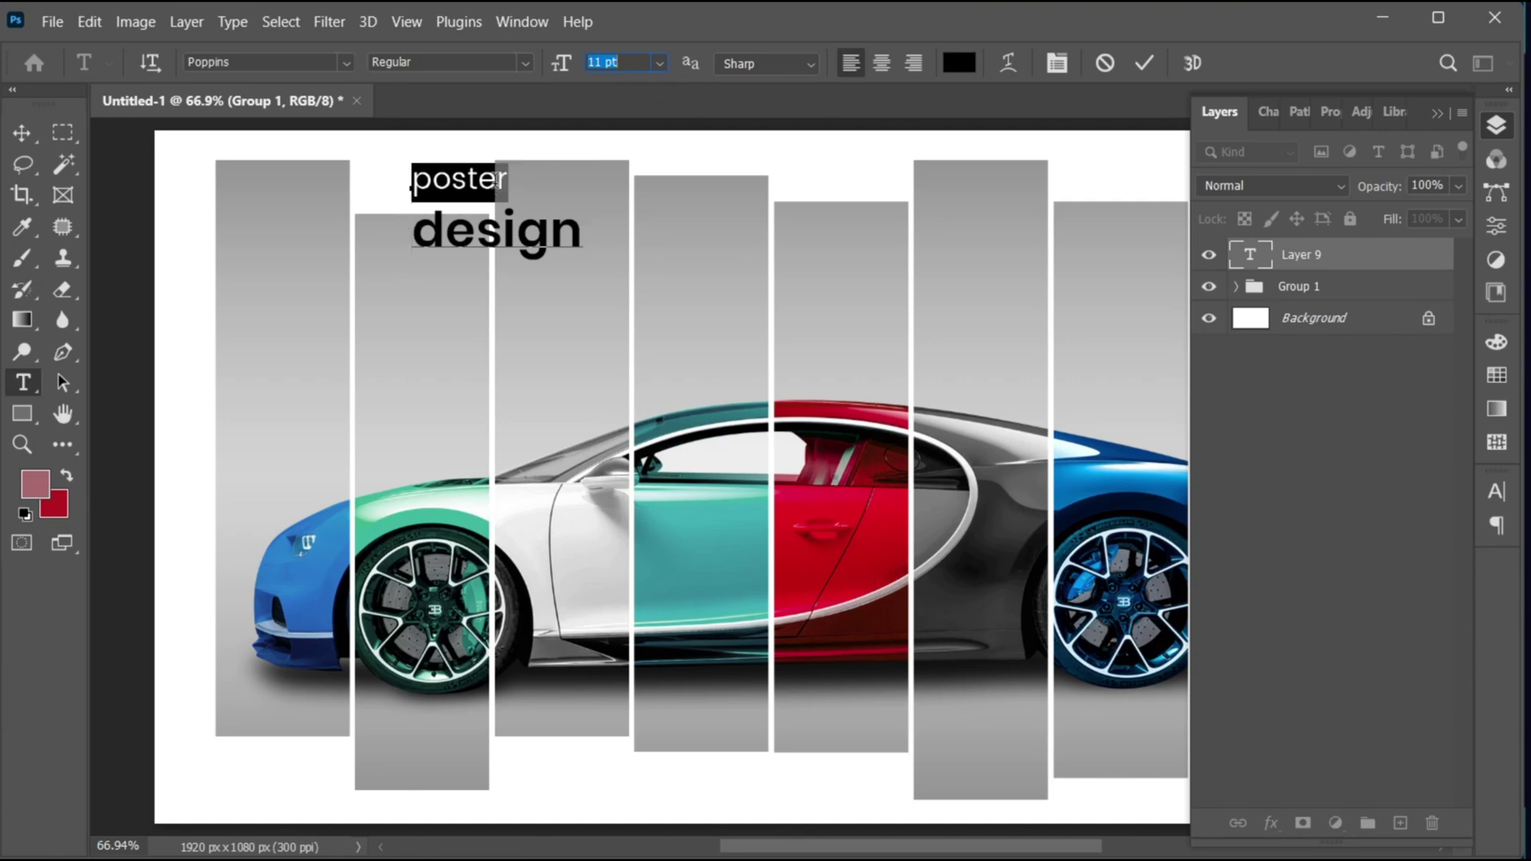
Set the leading of both "poster design" lines to 17 pt and commit the text.
{"action": "left_click", "coordinate": [498, 179]}
{"action": "key", "text": "ctrl+a"}
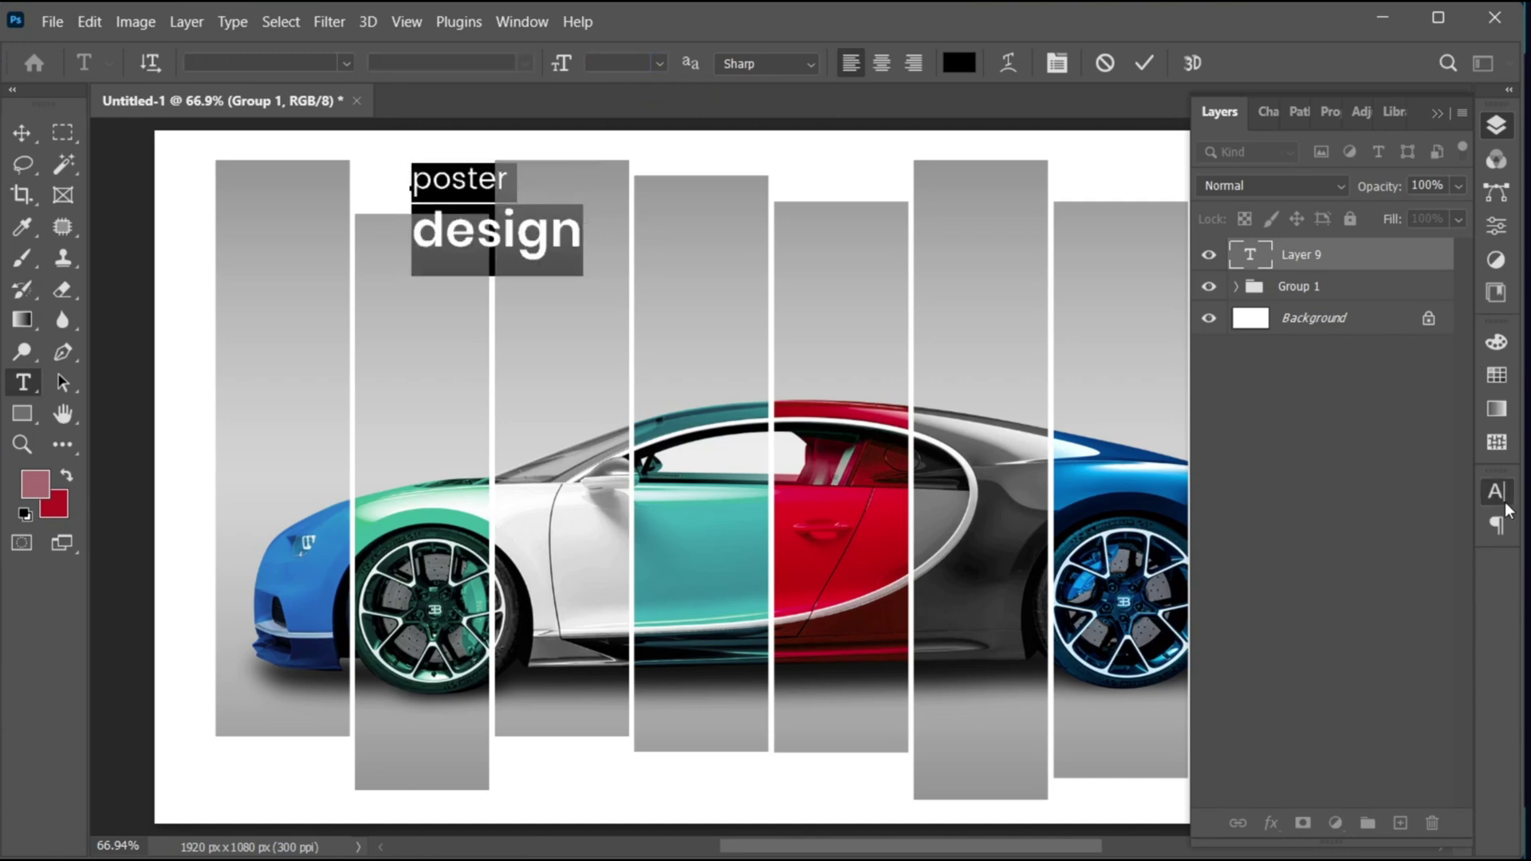
{"action": "left_click", "coordinate": [1496, 492]}
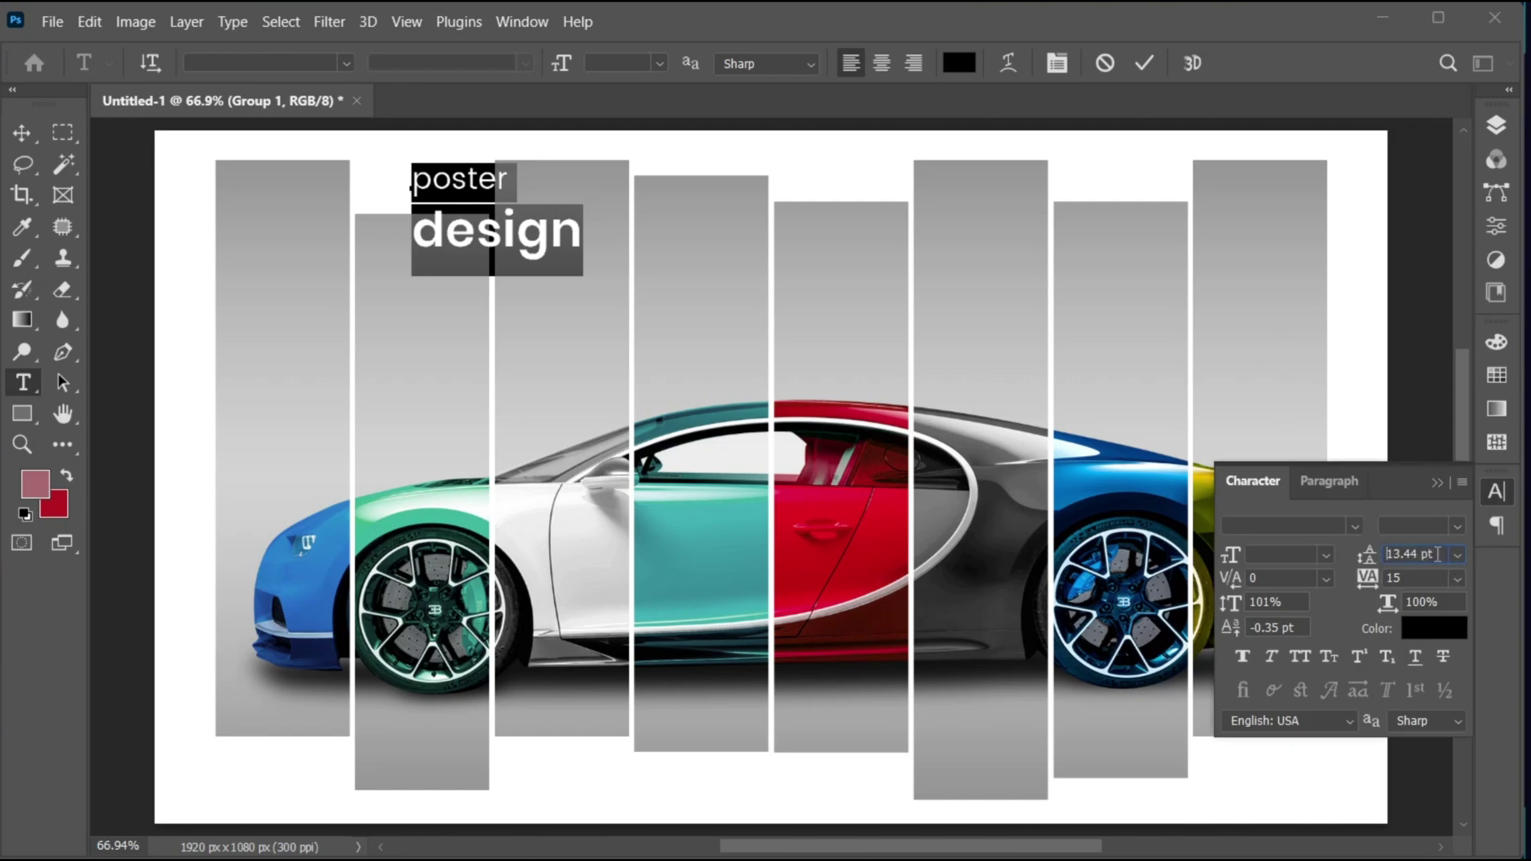
{"action": "key", "text": "Down"}
{"action": "key", "text": "Up"}
{"action": "key", "text": "Up"}
{"action": "key", "text": "Up"}
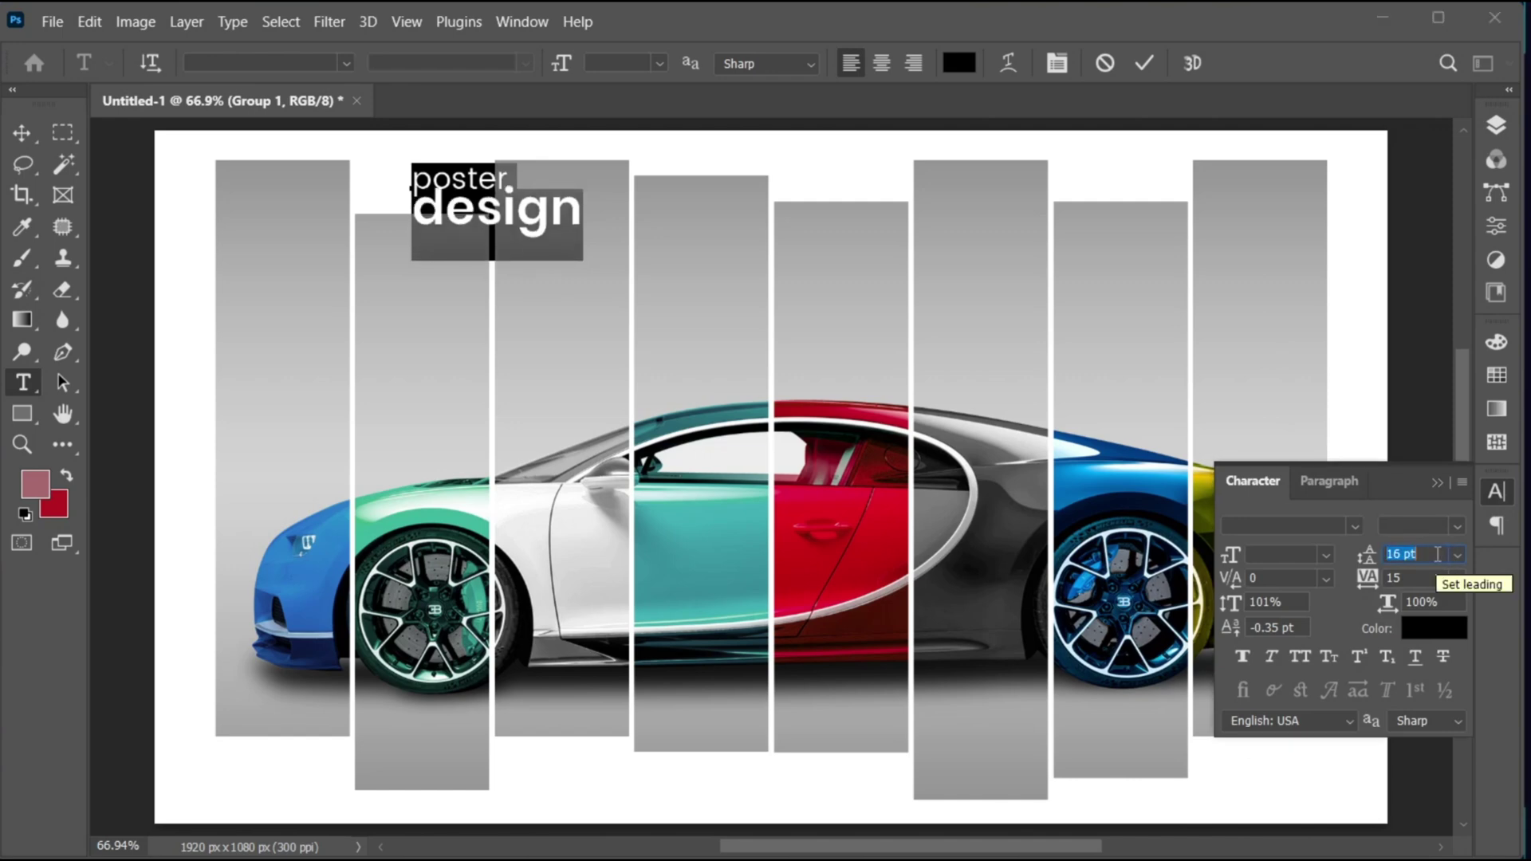
{"action": "key", "text": "Up"}
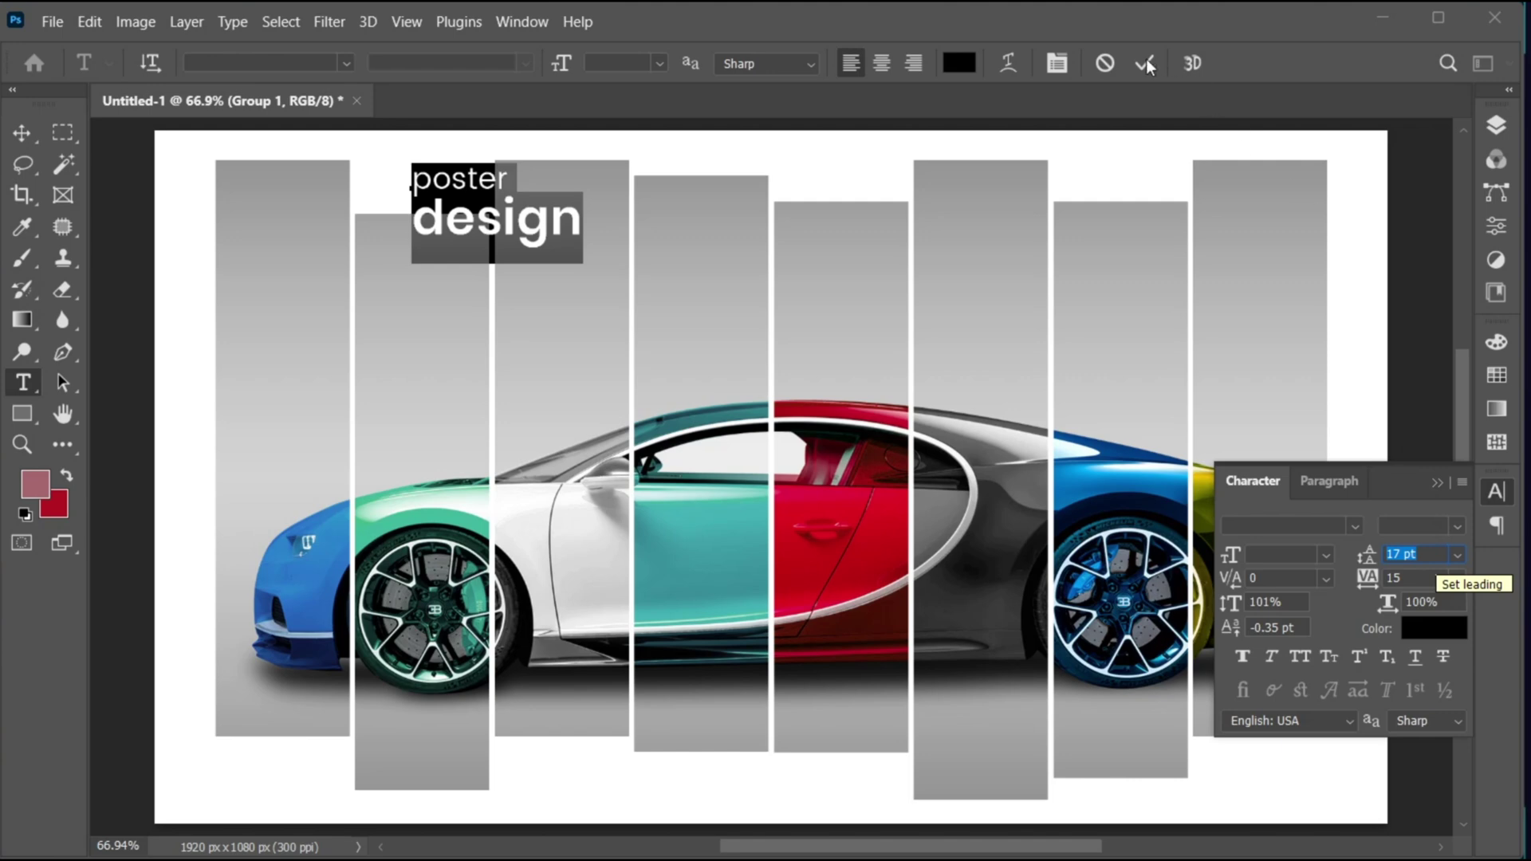
{"action": "left_click", "coordinate": [1141, 69]}
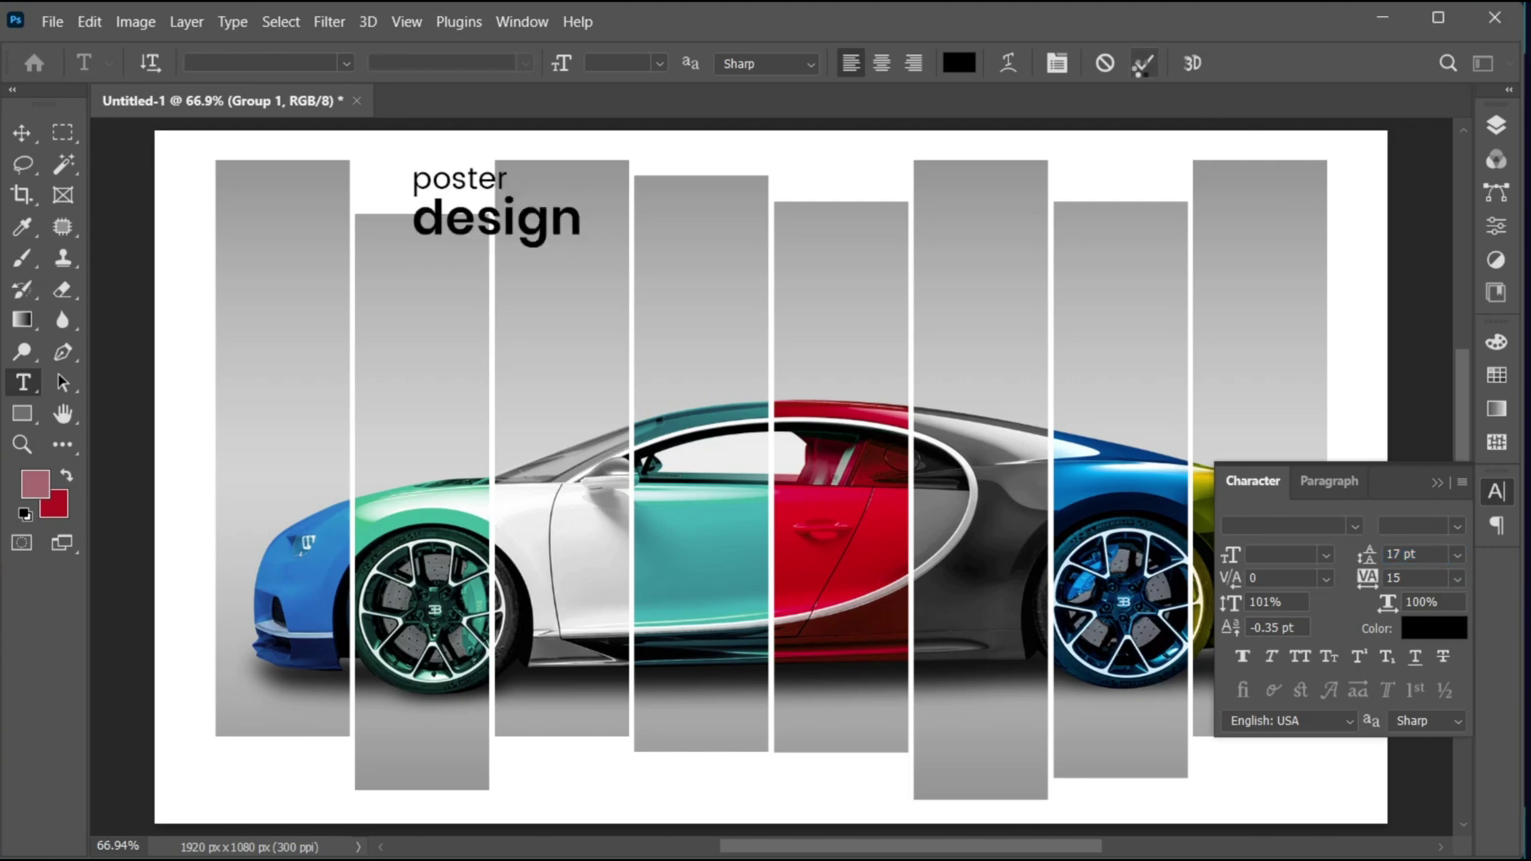
Scale down the "poster design" text and place it above the fifth panel from the left.
{"action": "key", "text": "v"}
{"action": "key", "text": "ctrl+t"}
{"action": "left_click_drag", "start_coordinate": [584, 258], "coordinate": [801, 312]}
{"action": "key", "text": "Return"}
Scale the "poster design" text to about 87% and nudge it within the space above the fifth panel.
{"action": "key", "text": "ctrl+space"}
{"action": "key", "text": "ctrl+t"}
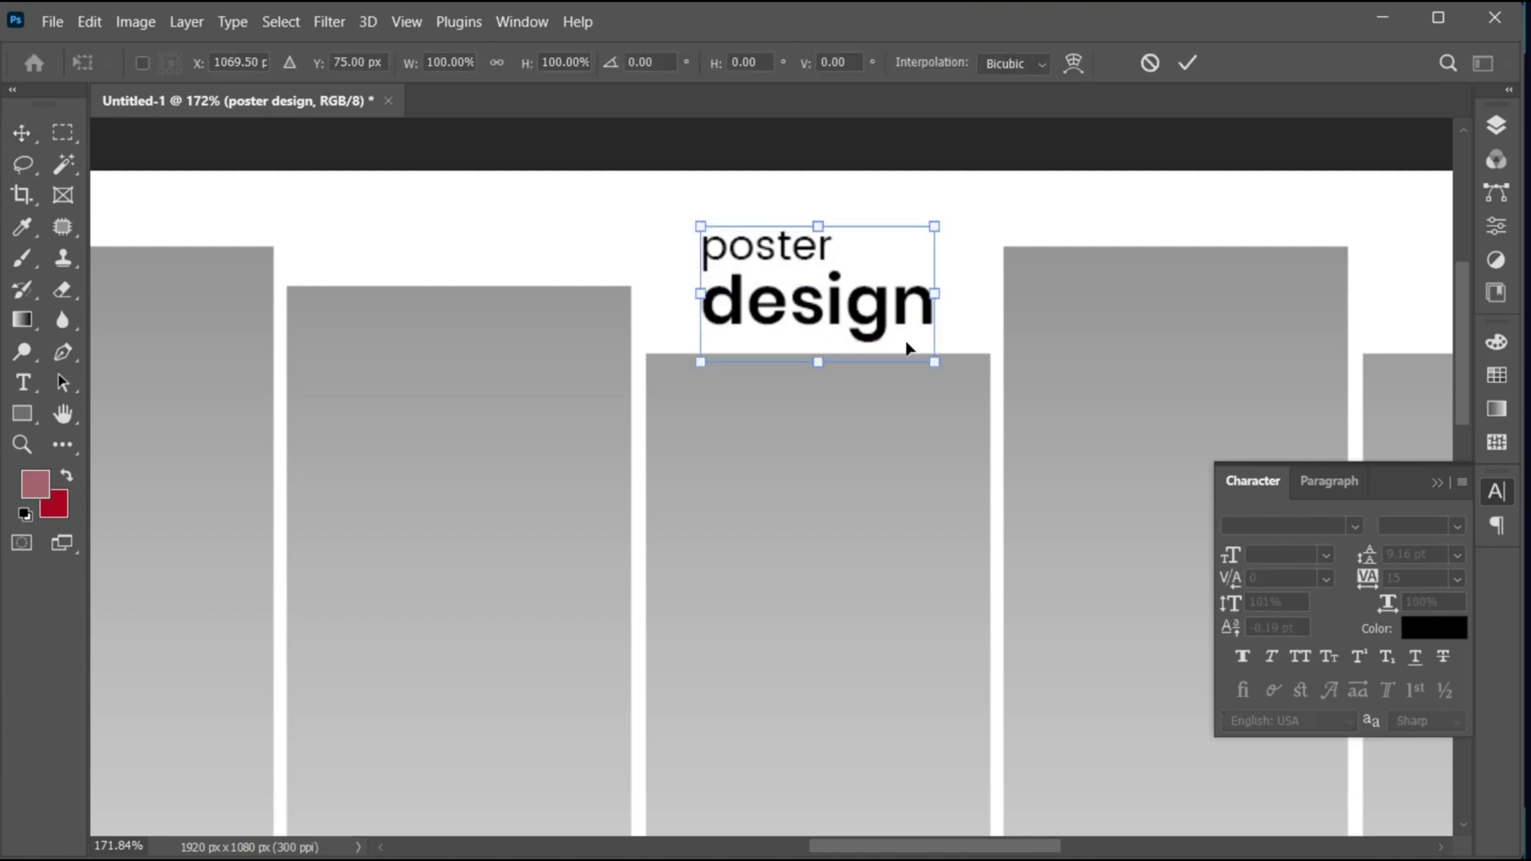
{"action": "left_click_drag", "start_coordinate": [934, 362], "coordinate": [919, 354]}
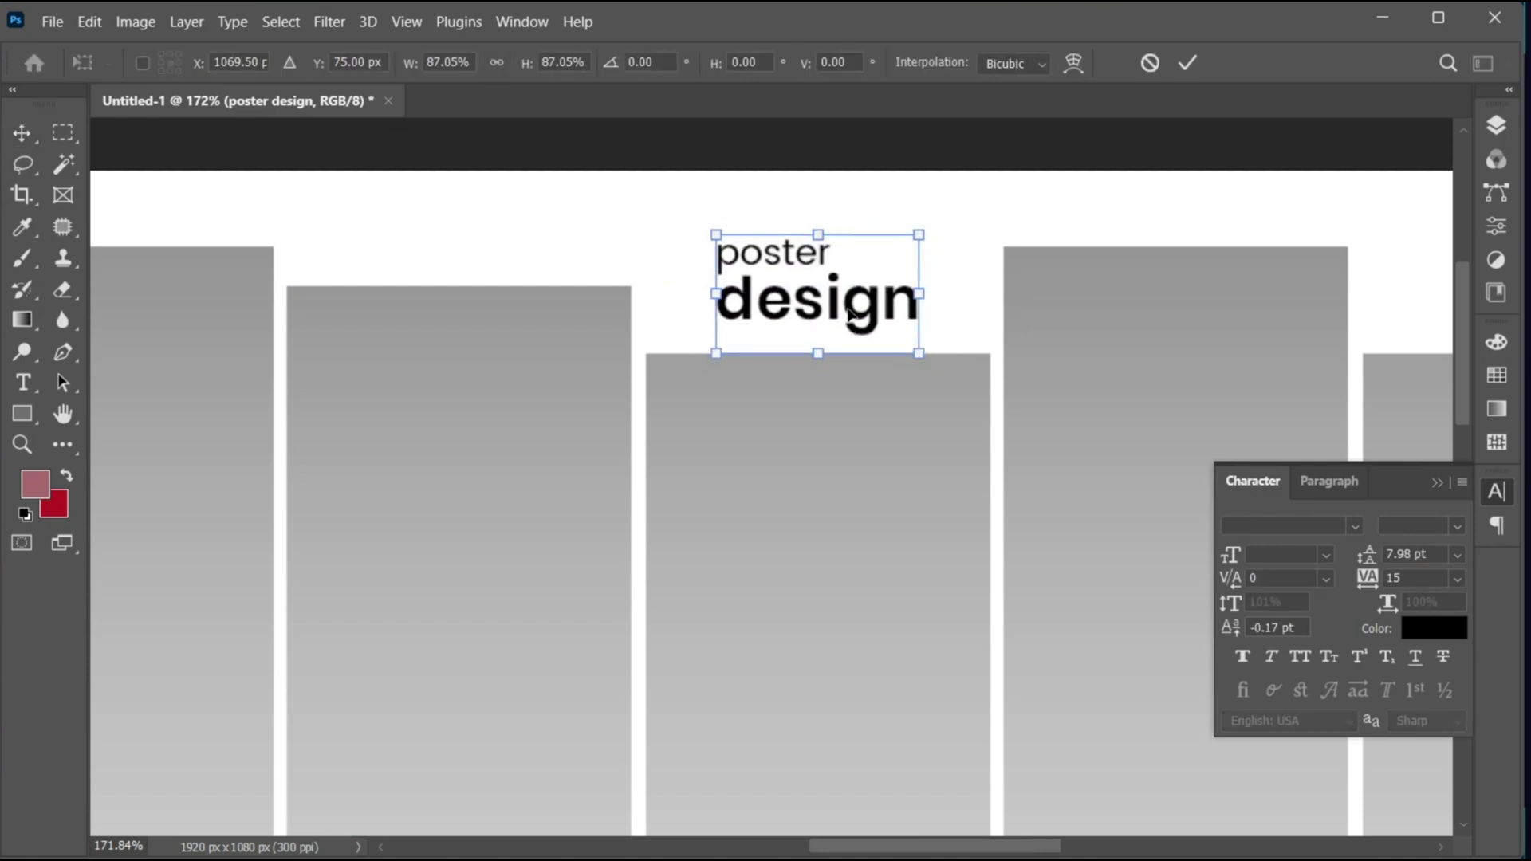
{"action": "left_click_drag", "start_coordinate": [849, 314], "coordinate": [863, 314]}
{"action": "key", "text": "Return"}
Duplicate the "poster design" text into the white space above the second panel from the left.
{"action": "key", "text": "z"}
{"action": "left_click_drag", "start_coordinate": [888, 490], "coordinate": [846, 482]}
{"action": "left_click_drag", "start_coordinate": [712, 370], "coordinate": [904, 356]}
{"action": "left_click_drag", "start_coordinate": [1143, 318], "coordinate": [471, 309]}
Change the duplicated text to "14 january" over "2026" and centre it above the second panel.
{"action": "type", "text": "t"}
{"action": "type", "text": "14 january"}
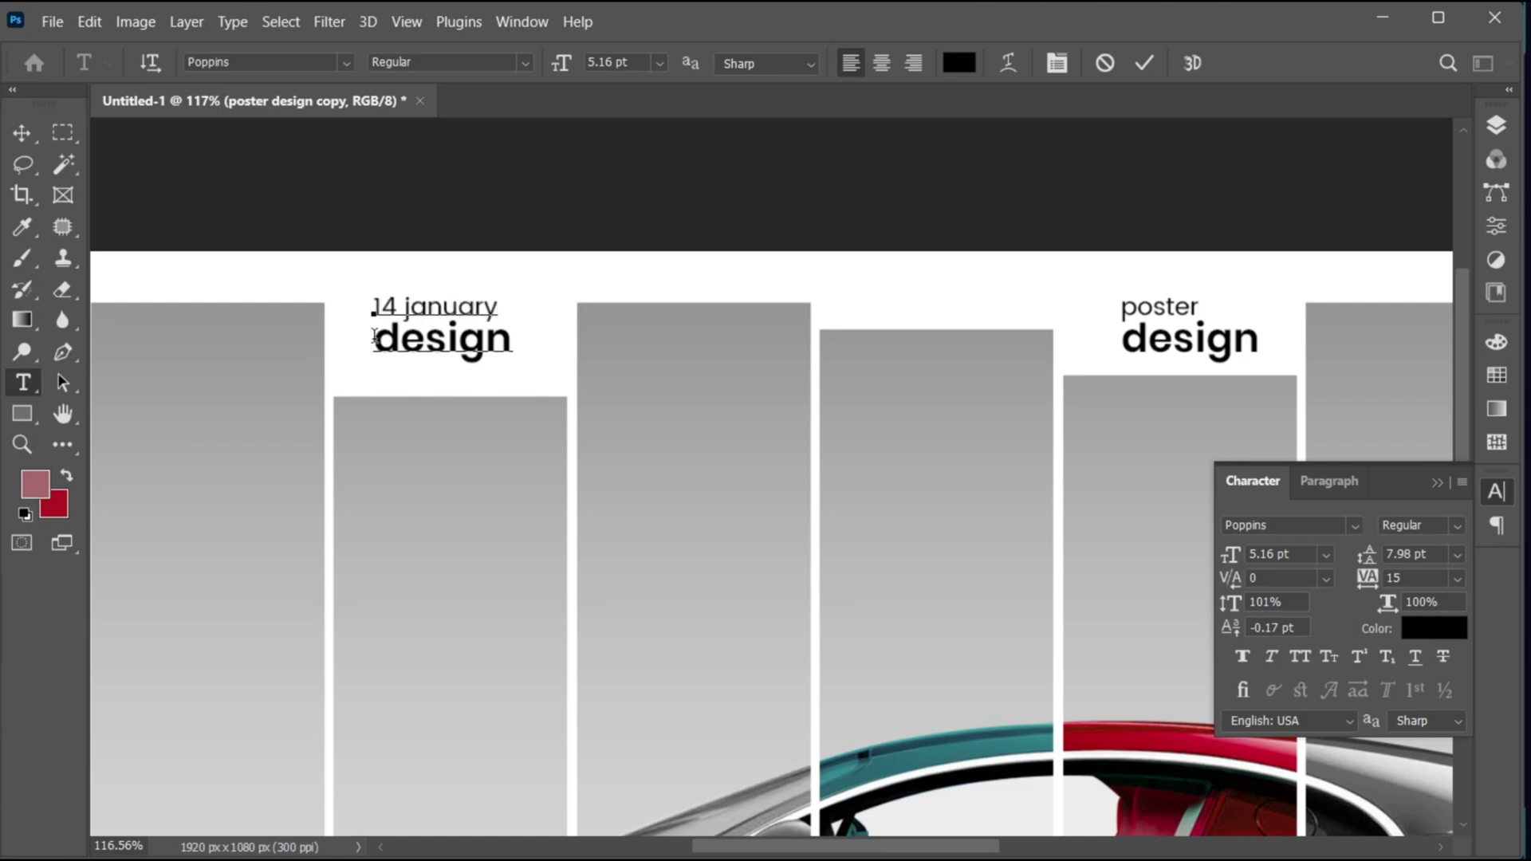
{"action": "left_click_drag", "start_coordinate": [374, 336], "coordinate": [573, 343]}
{"action": "type", "text": "2026"}
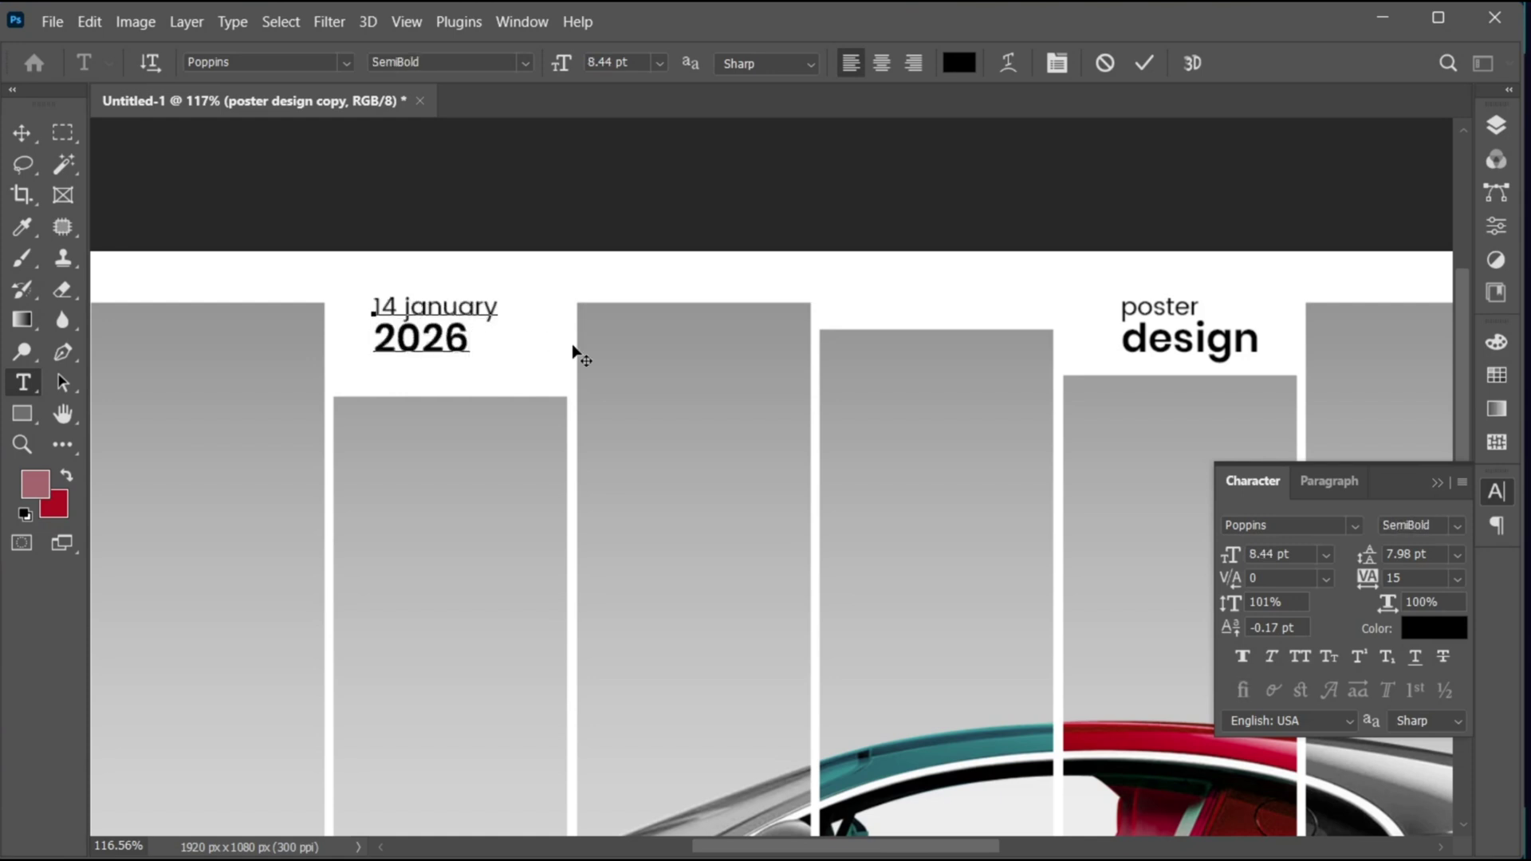
{"action": "key", "text": "ctrl+Return"}
{"action": "key", "text": "v"}
{"action": "left_click_drag", "start_coordinate": [428, 306], "coordinate": [446, 319]}
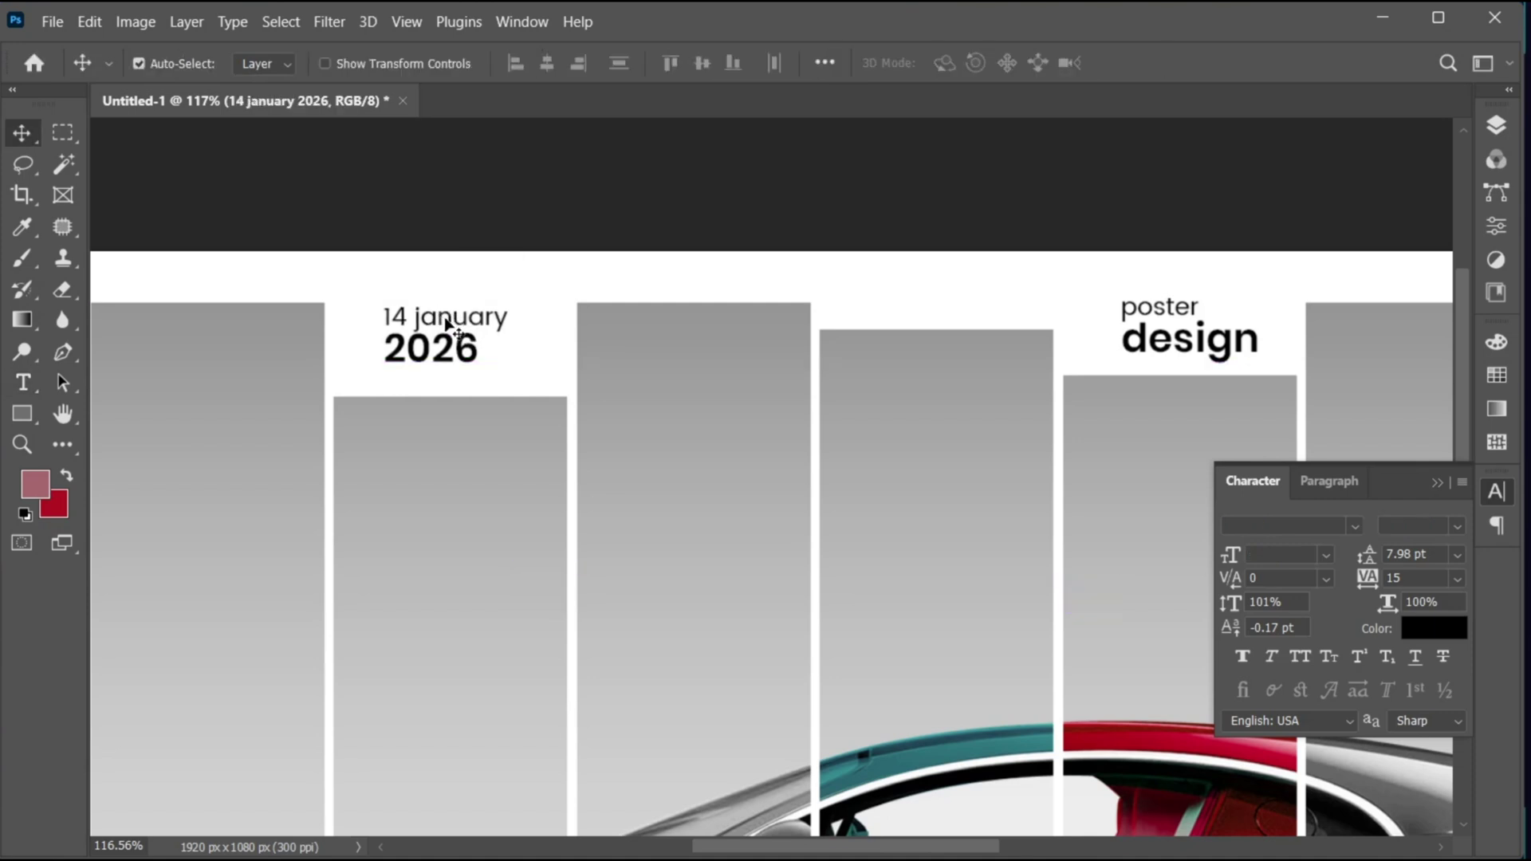
Duplicate the "14 january 2026" text into the white space below the leftmost panel.
{"action": "left_click_drag", "start_coordinate": [802, 686], "coordinate": [626, 690]}
{"action": "left_click_drag", "start_coordinate": [848, 657], "coordinate": [766, 445]}
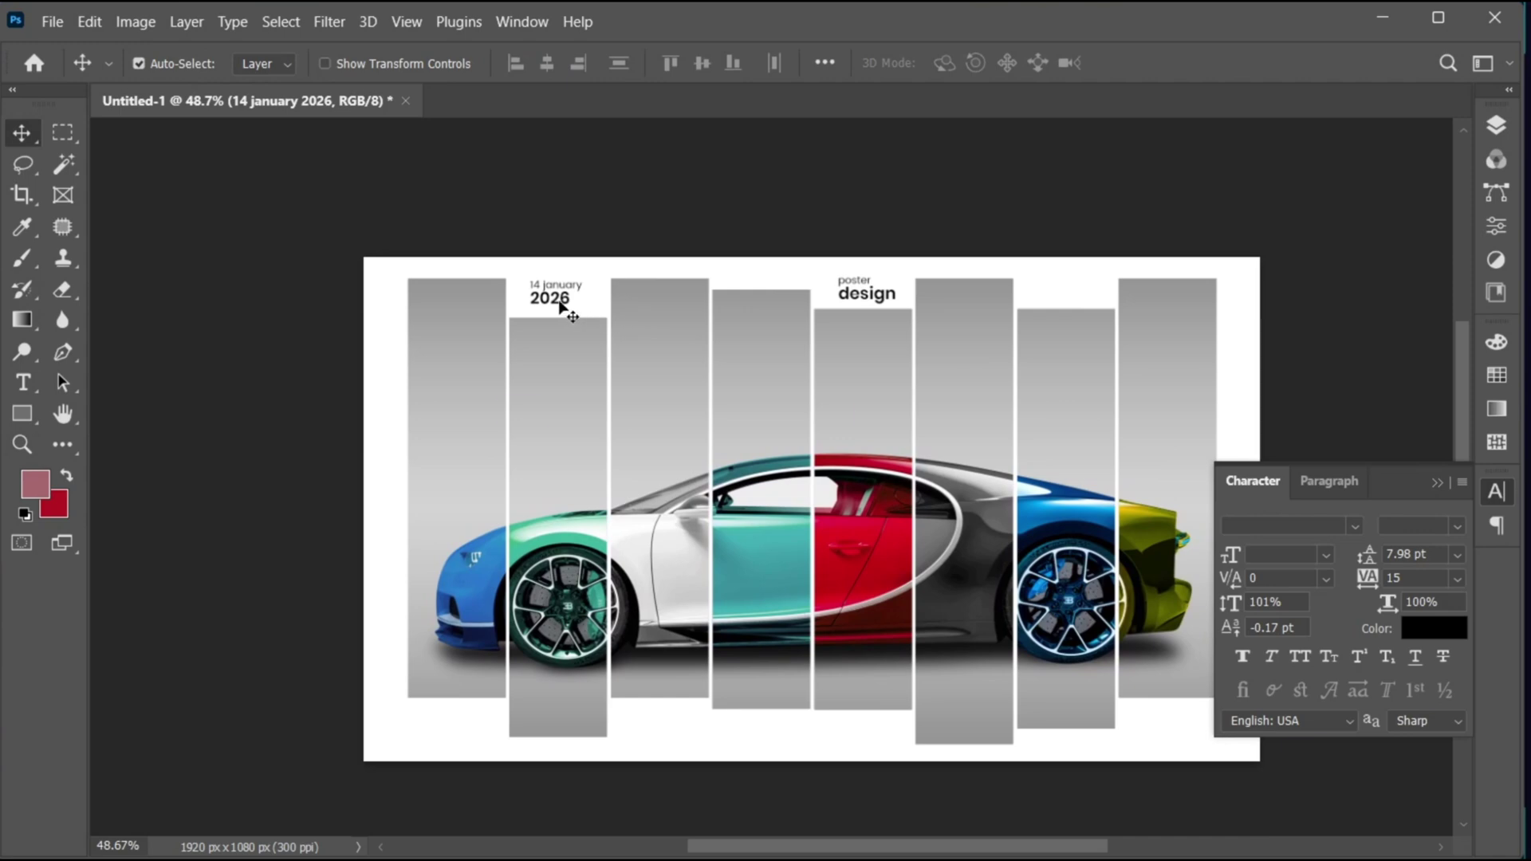
{"action": "left_click_drag", "start_coordinate": [559, 304], "coordinate": [458, 734]}
{"action": "left_click_drag", "start_coordinate": [437, 735], "coordinate": [510, 742]}
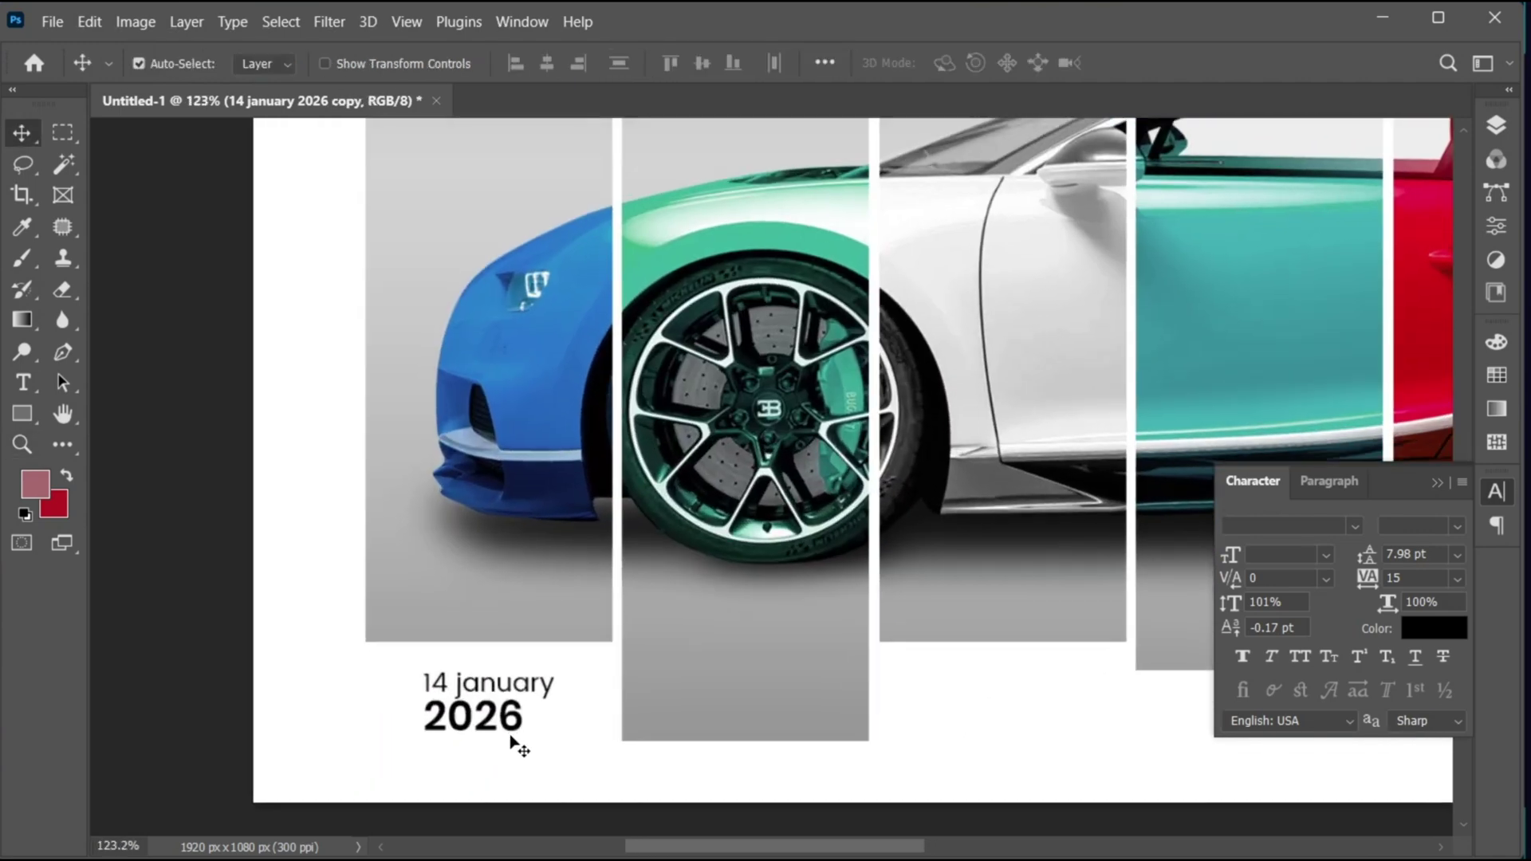
Replace the duplicated date below the leftmost panel with "design" over "idea", both in the SemiBold style.
{"action": "double_click", "coordinate": [457, 694]}
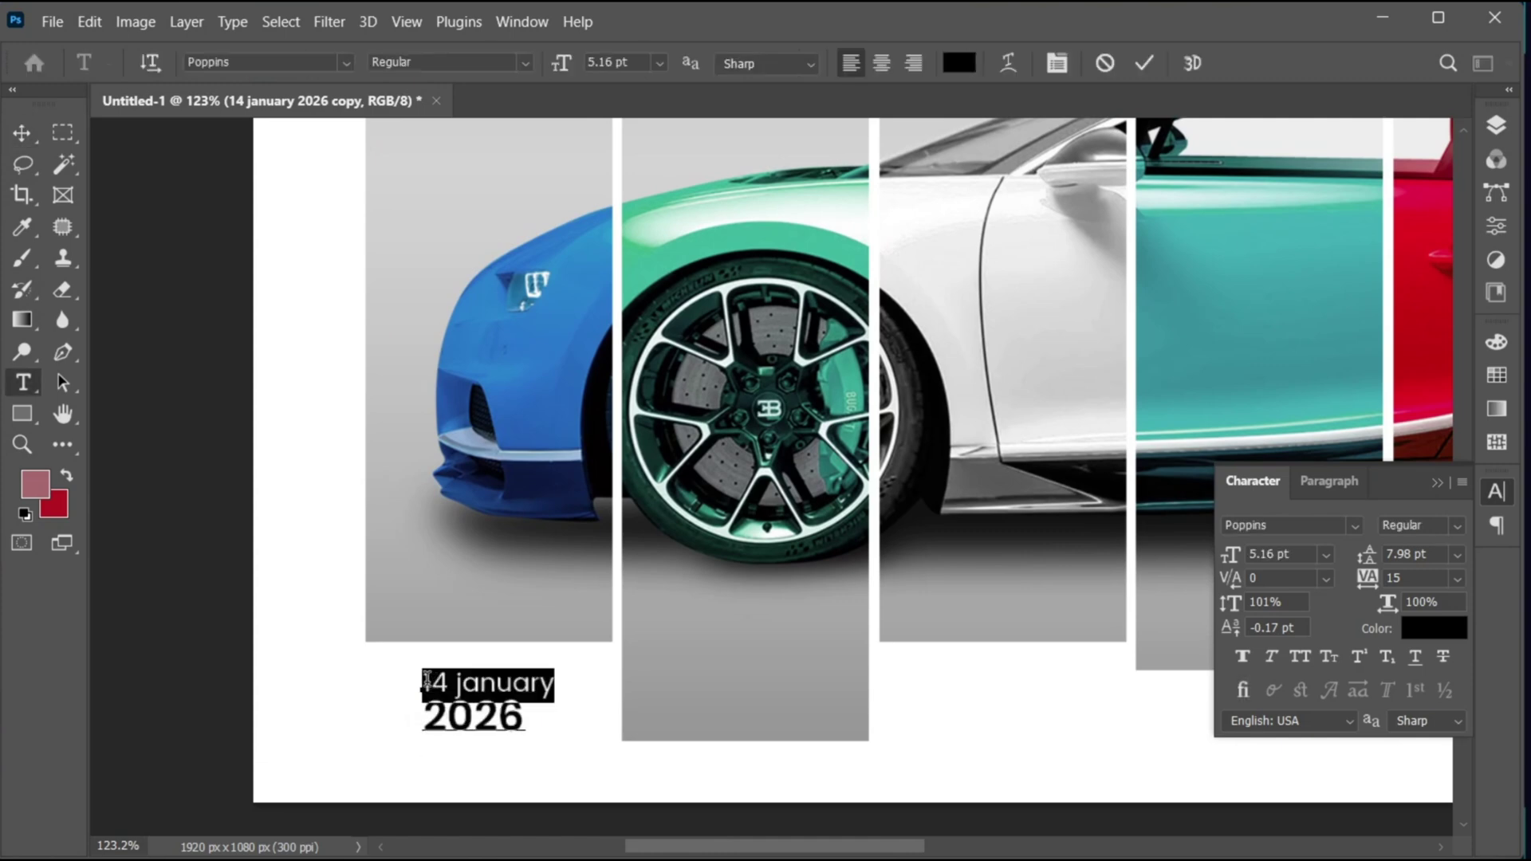
{"action": "left_click_drag", "start_coordinate": [421, 682], "coordinate": [573, 680]}
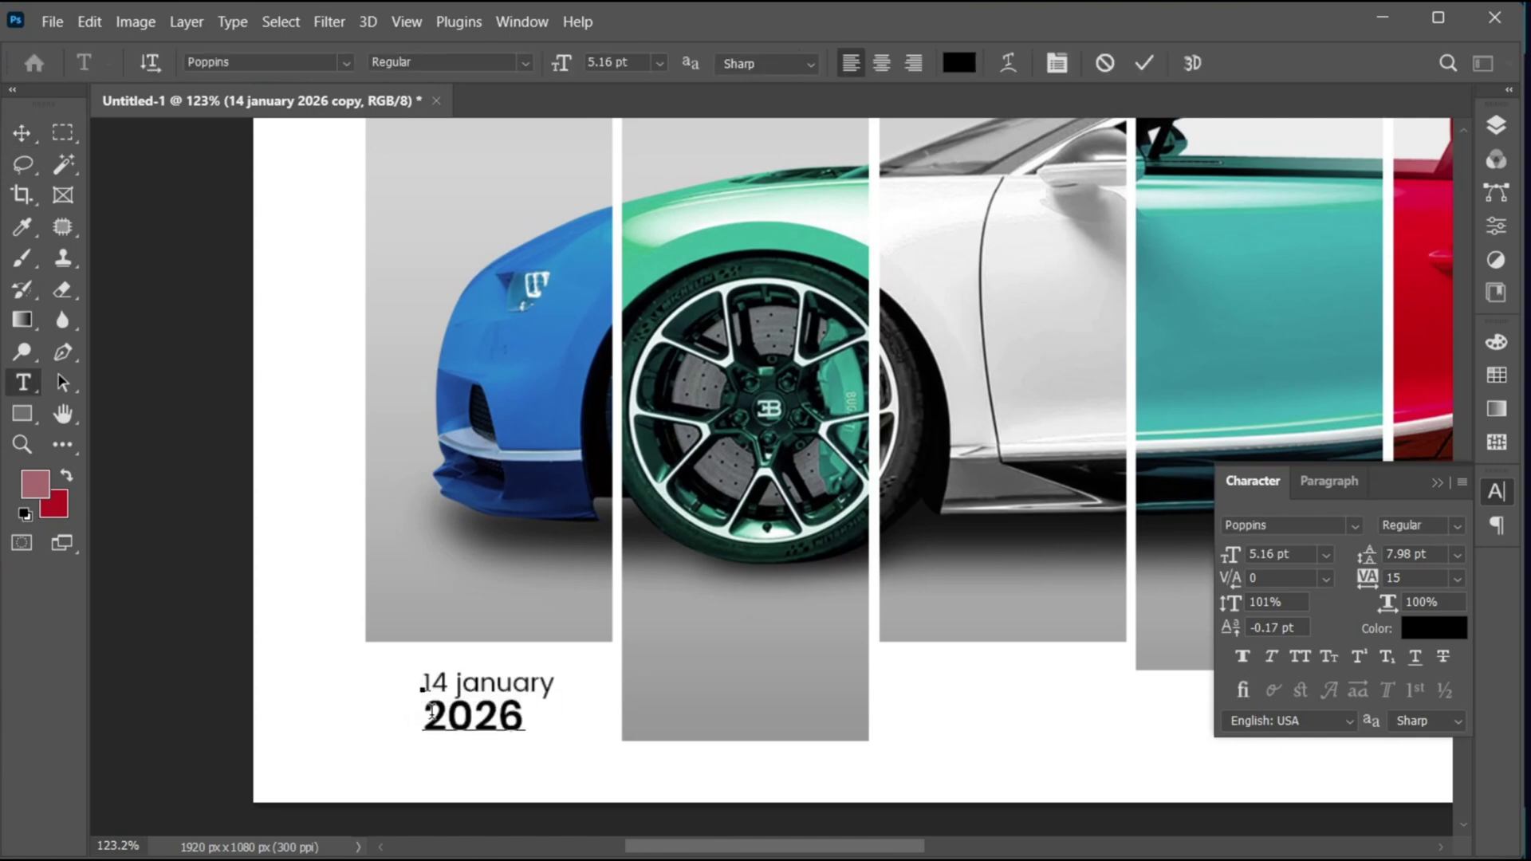
{"action": "key", "text": "BackSpace"}
{"action": "key", "text": "Delete"}
{"action": "left_click_drag", "start_coordinate": [423, 676], "coordinate": [511, 679]}
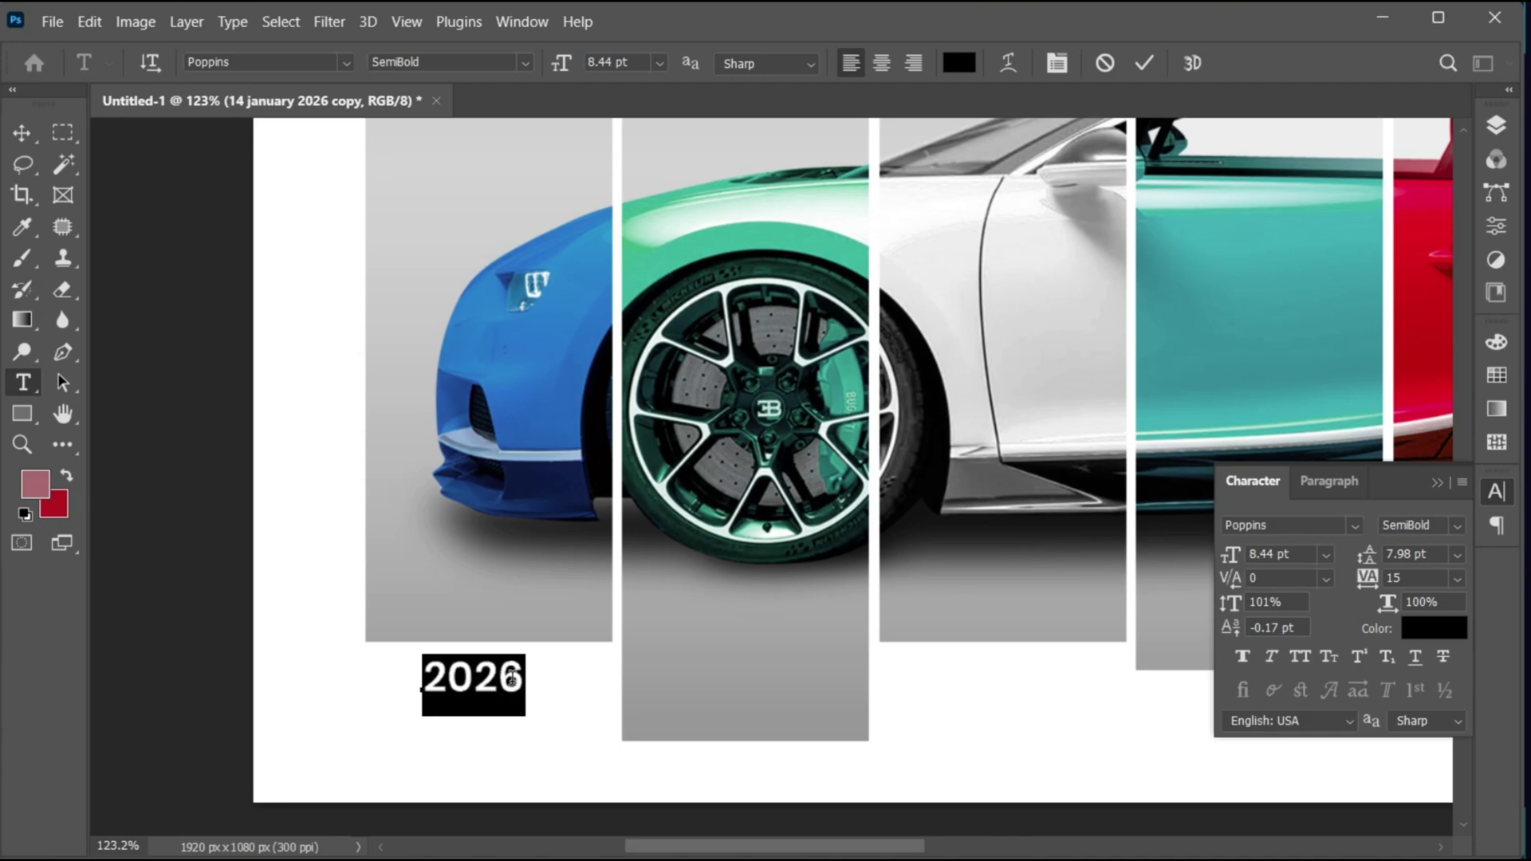
{"action": "type", "text": "design"}
{"action": "key", "text": "Return"}
{"action": "type", "text": "ide"}
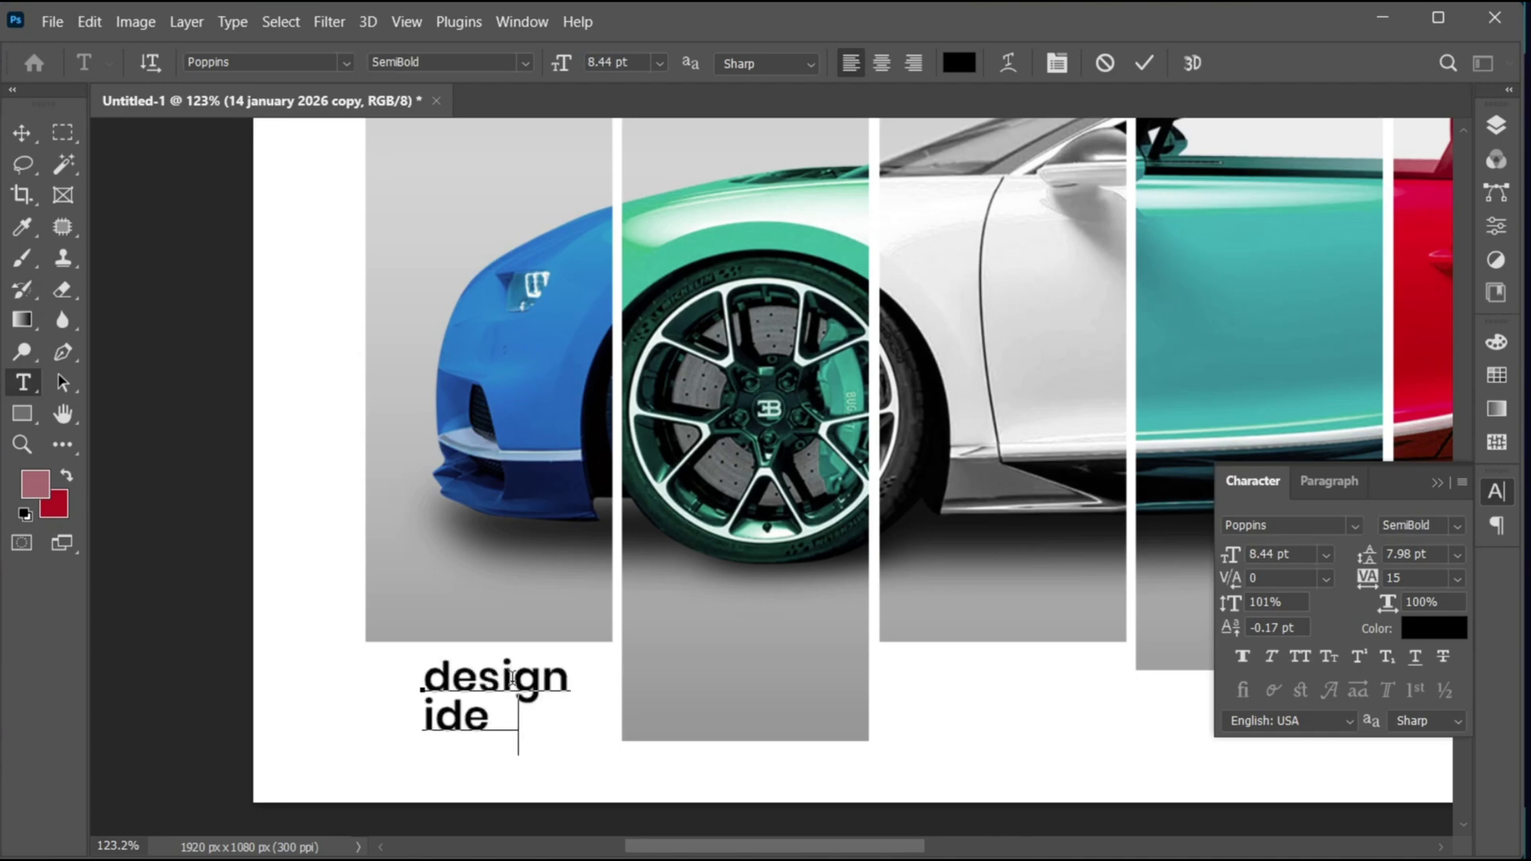
{"action": "type", "text": "a"}
Set the word "idea" to Regular and adjust the text's position below the leftmost panel.
{"action": "key", "text": "shift+Left"}
{"action": "key", "text": "shift+Left"}
{"action": "key", "text": "shift+Left"}
{"action": "key", "text": "shift+Left"}
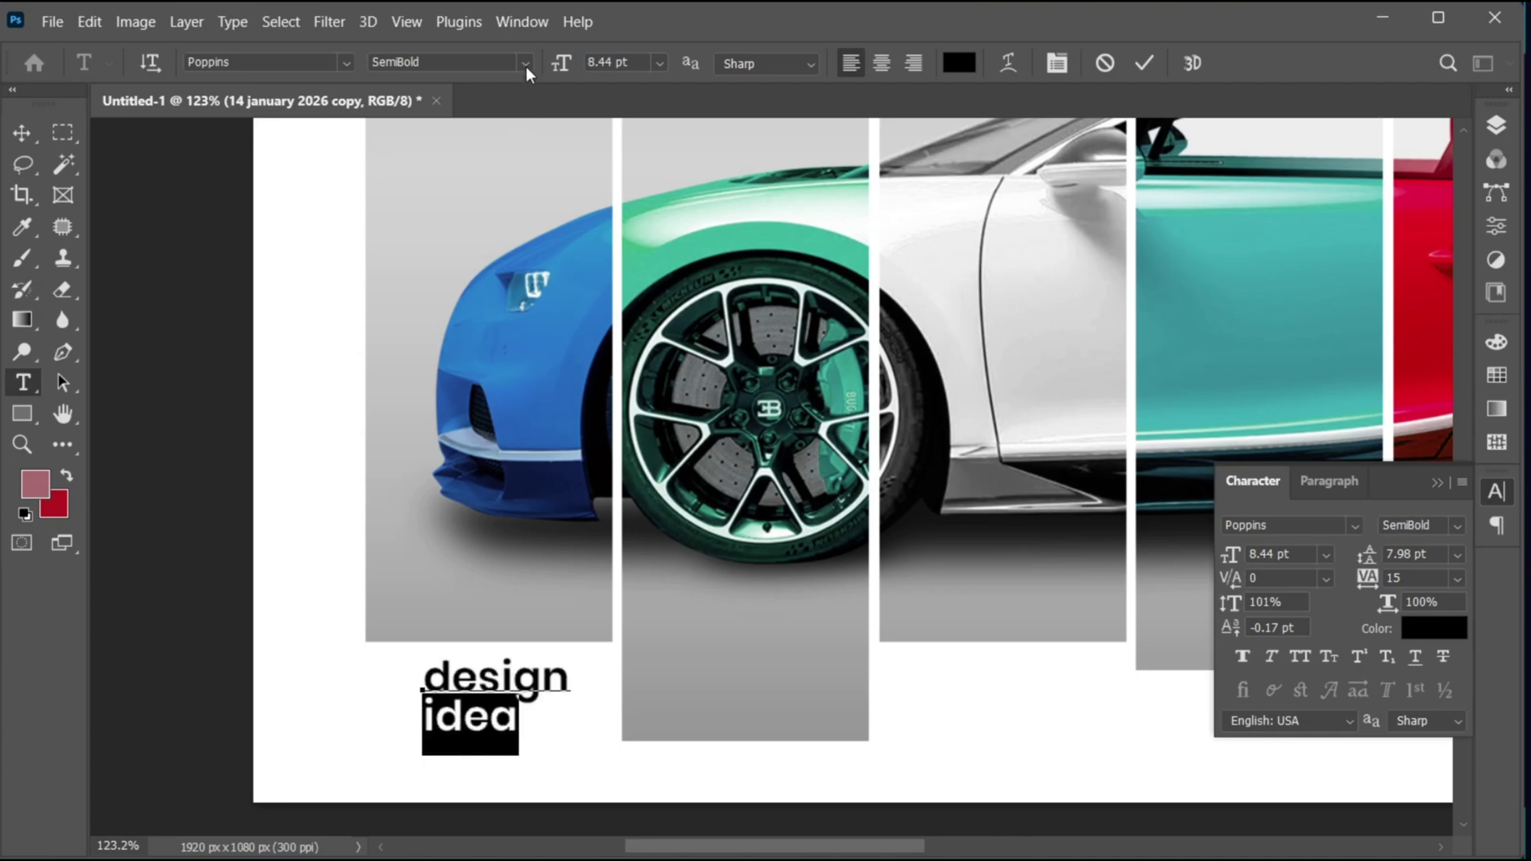
{"action": "left_click", "coordinate": [525, 64]}
{"action": "left_click", "coordinate": [484, 201]}
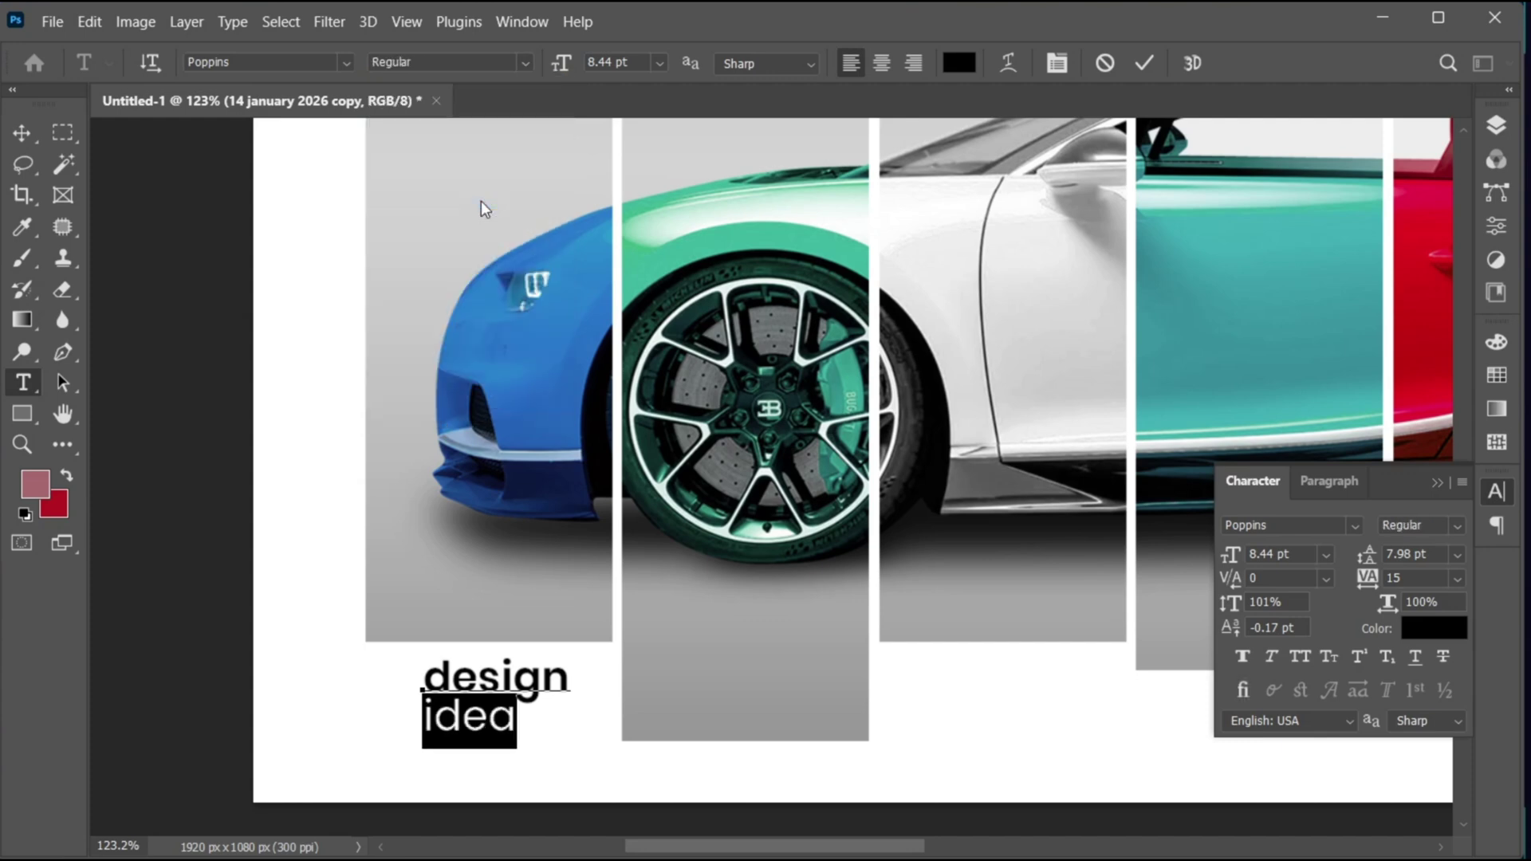
{"action": "key", "text": "ctrl+Return"}
{"action": "key", "text": "v"}
{"action": "left_click_drag", "start_coordinate": [496, 682], "coordinate": [491, 683]}
Duplicate the "14 january 2026" text into the white space below the third panel from the left.
{"action": "key", "text": "z"}
{"action": "left_click_drag", "start_coordinate": [668, 705], "coordinate": [652, 706]}
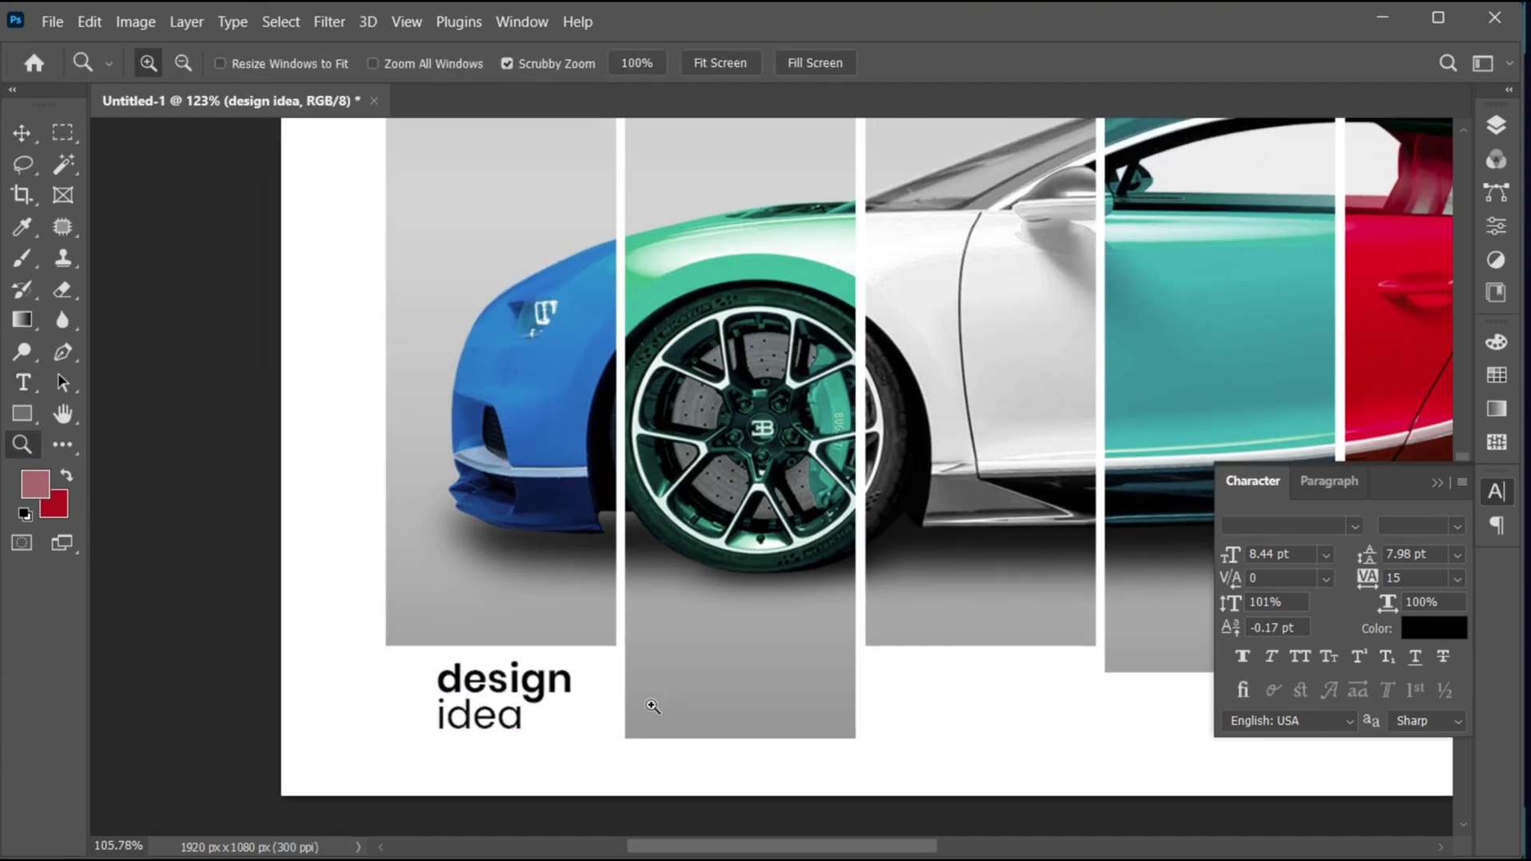
{"action": "key", "text": "v"}
{"action": "left_click_drag", "start_coordinate": [844, 632], "coordinate": [693, 636]}
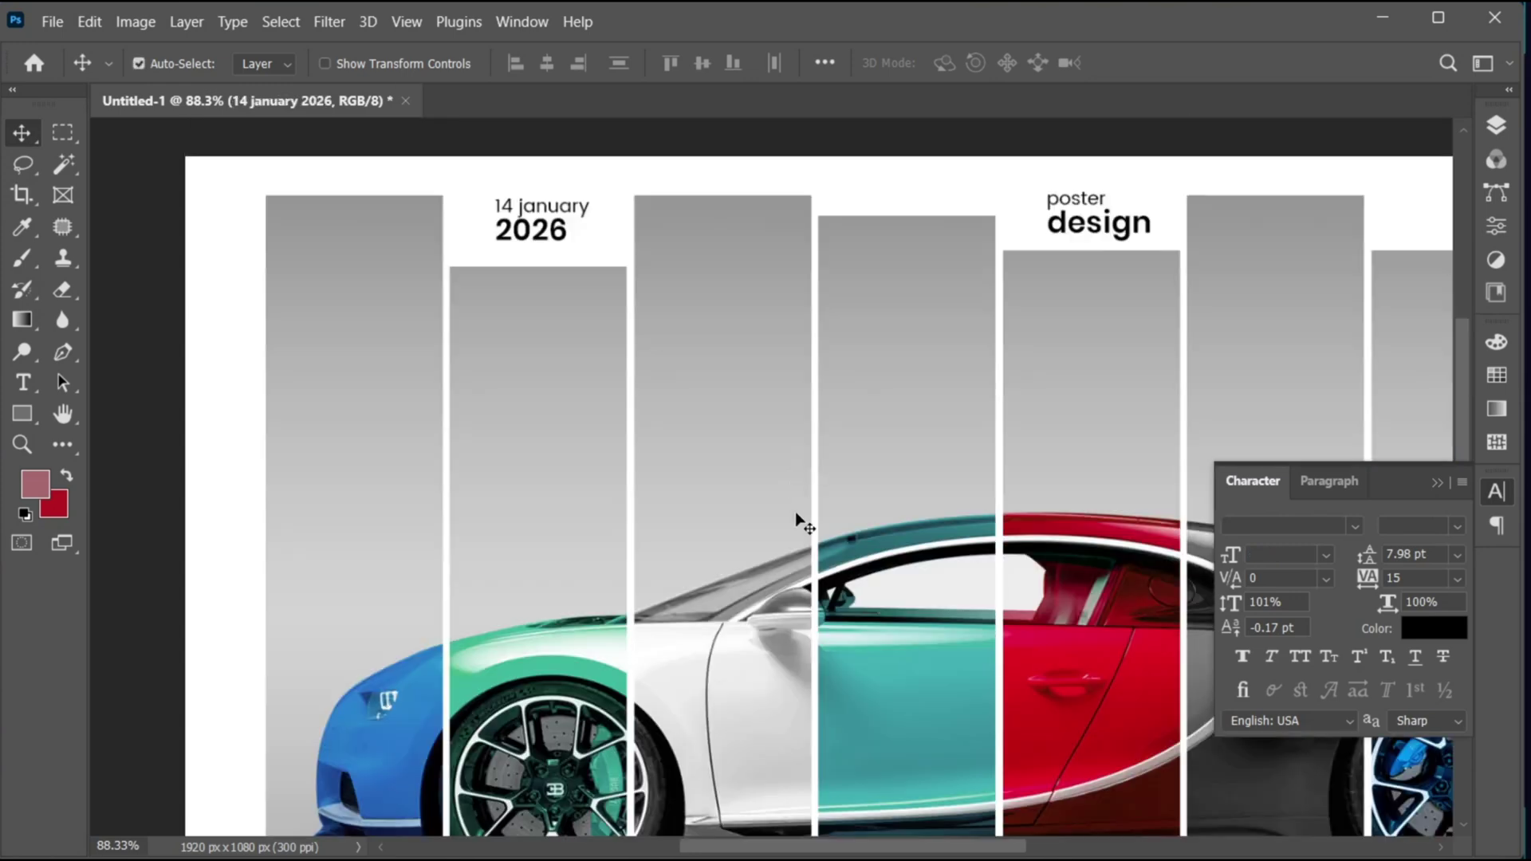
{"action": "key", "text": "z"}
{"action": "left_click_drag", "start_coordinate": [796, 518], "coordinate": [749, 520]}
{"action": "key", "text": "v"}
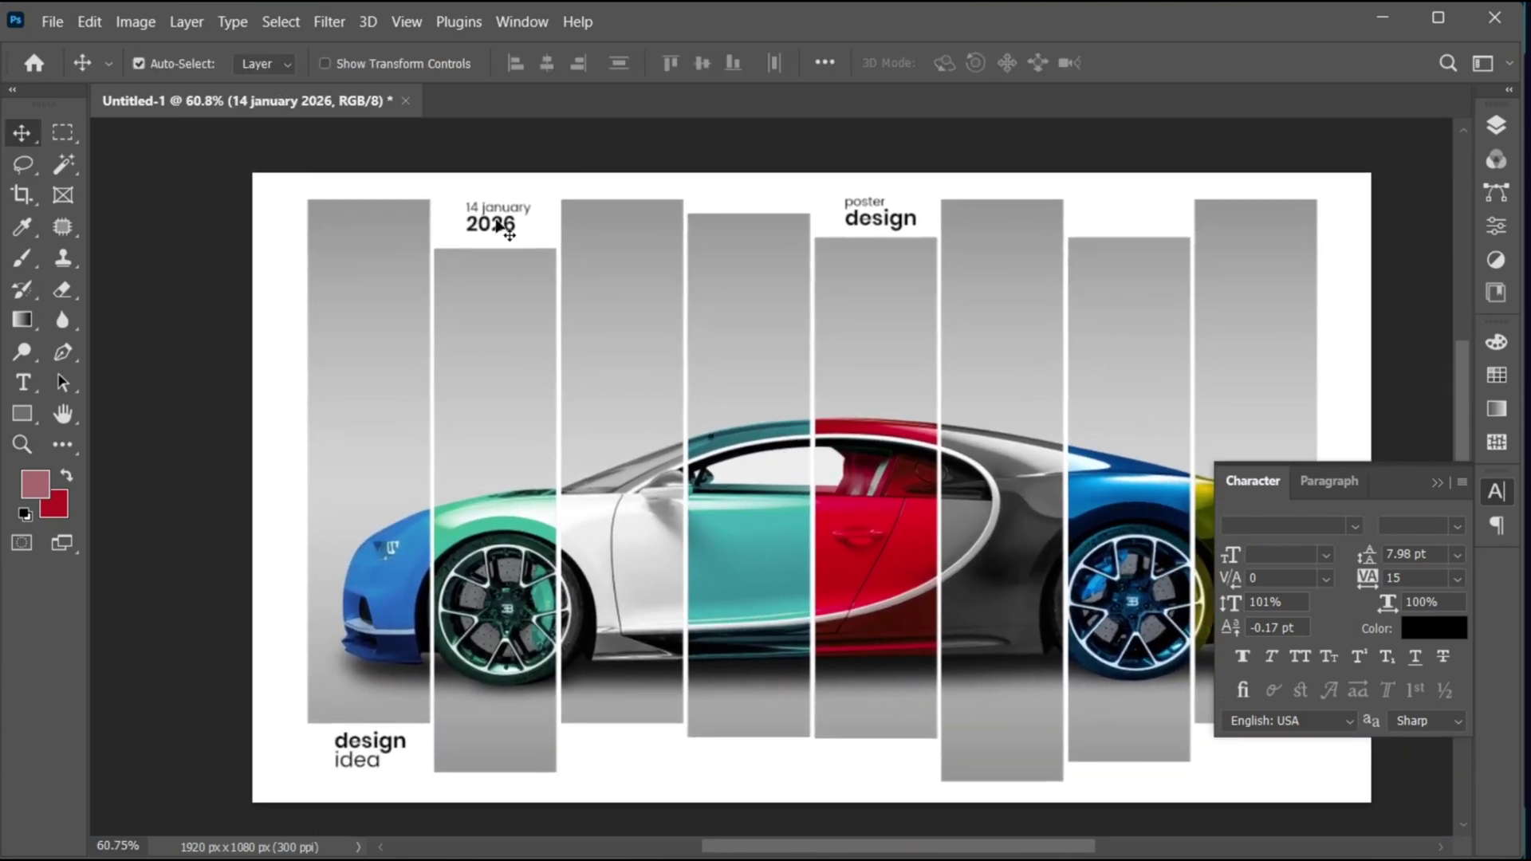
{"action": "left_click_drag", "start_coordinate": [496, 209], "coordinate": [622, 739]}
{"action": "key", "text": "z"}
{"action": "left_click_drag", "start_coordinate": [596, 764], "coordinate": [733, 668]}
{"action": "key", "text": "v"}
{"action": "key", "text": "z"}
{"action": "key", "text": "v"}
Change the duplicated text below the third panel to "adobe" over "photoshop".
{"action": "double_click", "coordinate": [623, 675]}
{"action": "type", "text": "adobe"}
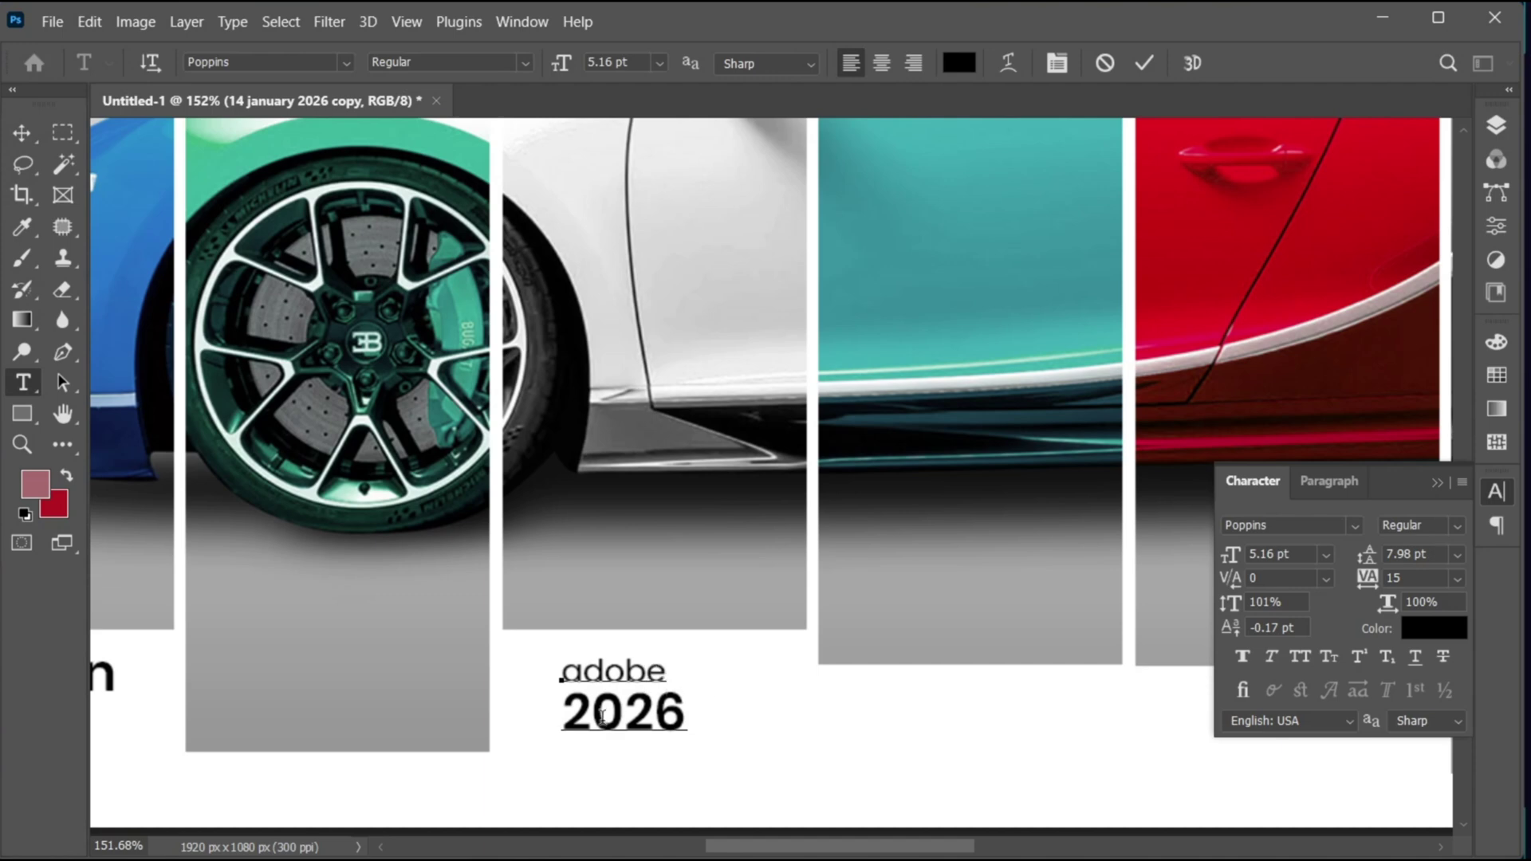
{"action": "left_click_drag", "start_coordinate": [564, 713], "coordinate": [684, 713]}
{"action": "type", "text": "photo"}
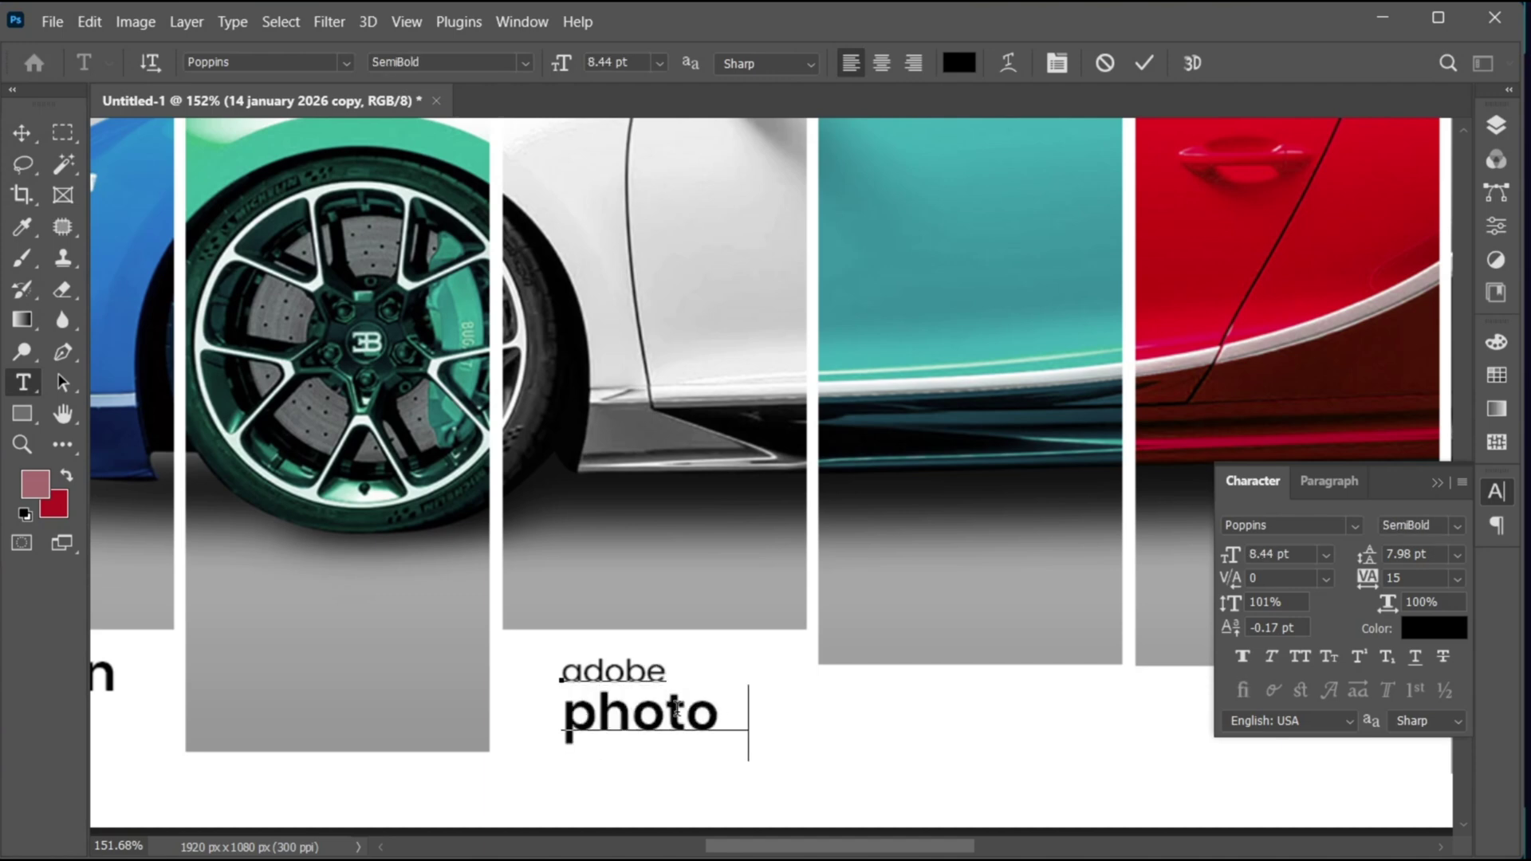
{"action": "type", "text": "shop"}
{"action": "key", "text": "ctrl+Return"}
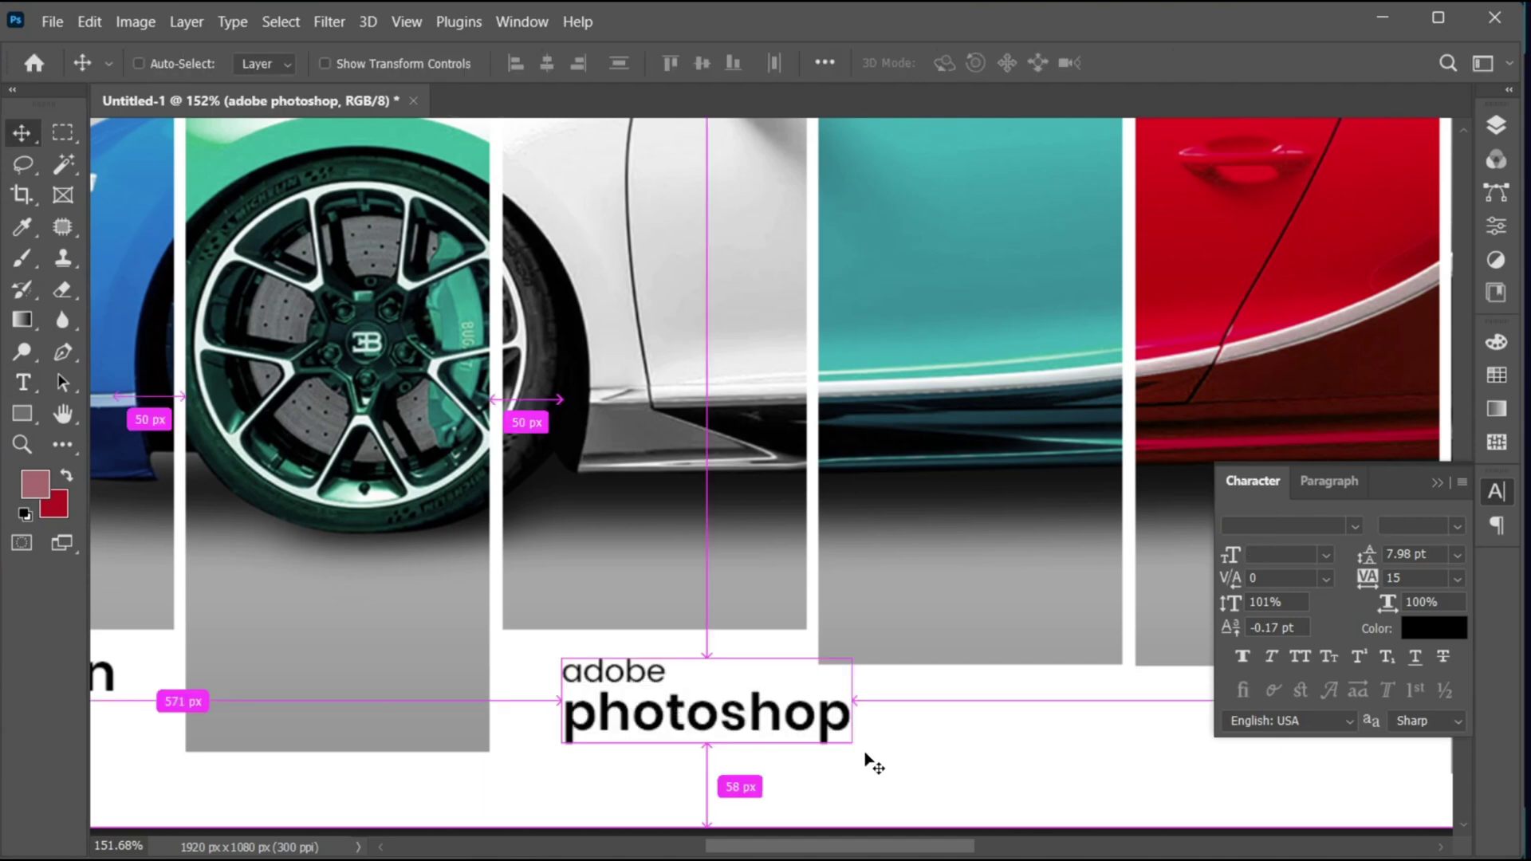
Scale the "adobe photoshop" text to about 89.5% and reposition it below the third panel from the left.
{"action": "key", "text": "ctrl+t"}
{"action": "left_click_drag", "start_coordinate": [856, 763], "coordinate": [825, 751]}
{"action": "left_click_drag", "start_coordinate": [718, 713], "coordinate": [725, 725]}
{"action": "key", "text": "ctrl+0"}
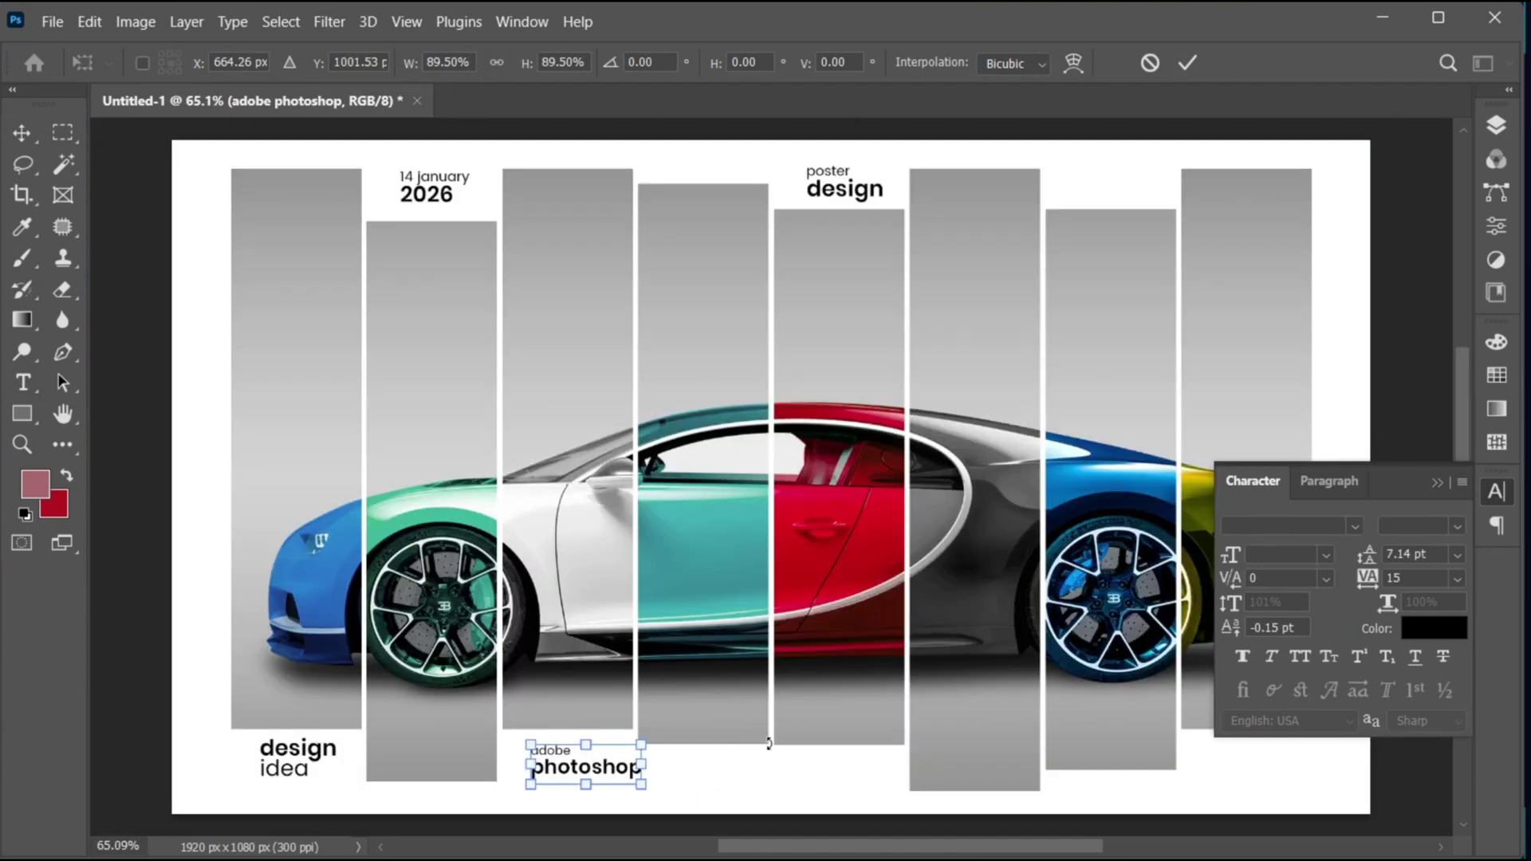
{"action": "key", "text": "Return"}
{"action": "key", "text": "ctrl+0"}
Duplicate the "adobe photoshop" text into the white space below the rightmost panel.
{"action": "scroll", "coordinate": [871, 712], "scroll_direction": "right", "scroll_amount": 4}
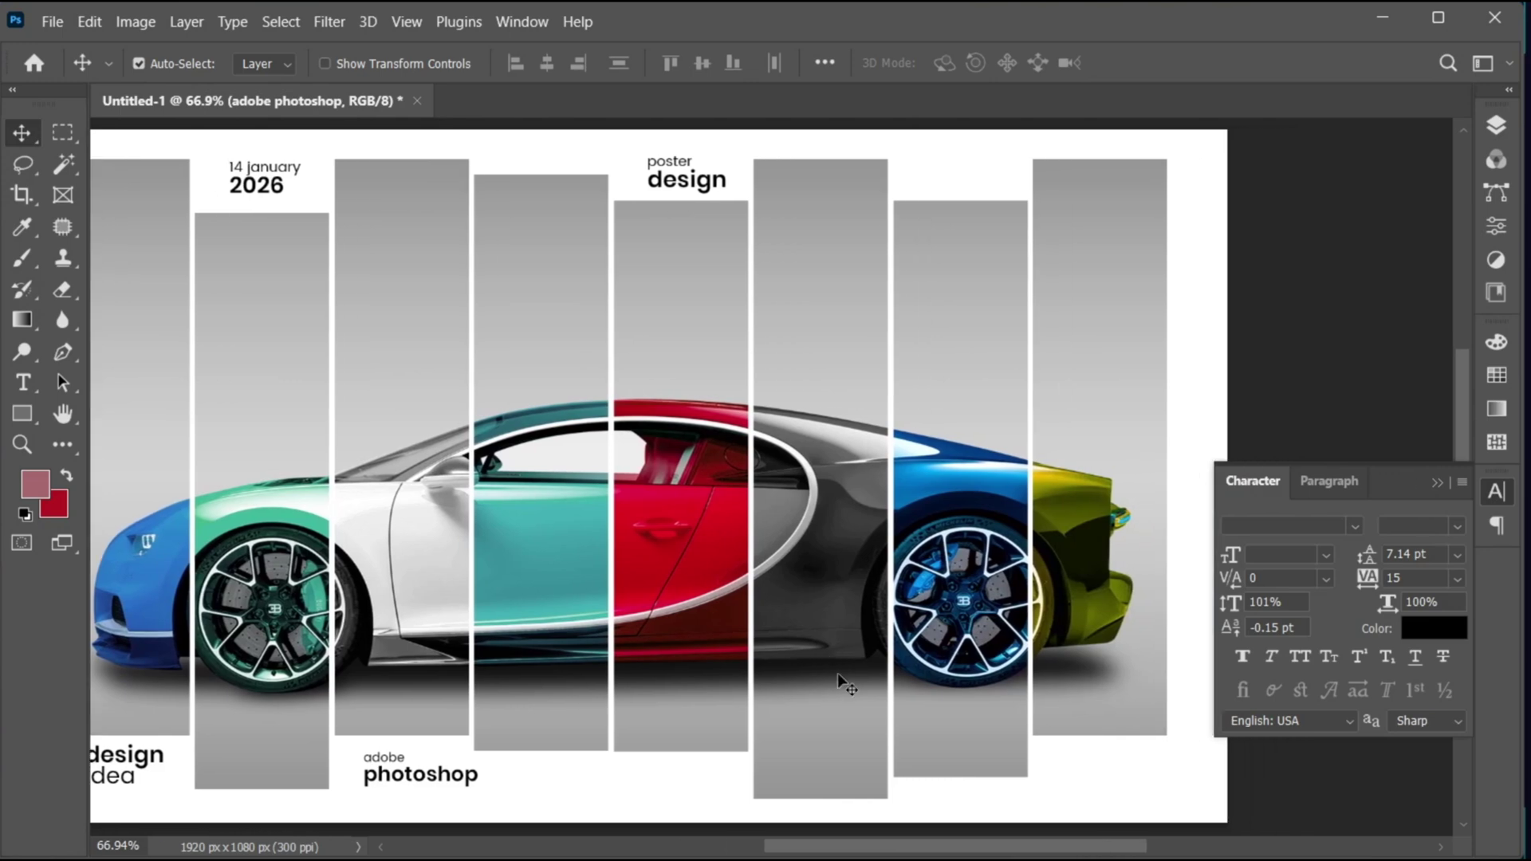
{"action": "left_click_drag", "start_coordinate": [431, 776], "coordinate": [1153, 778]}
{"action": "left_click_drag", "start_coordinate": [1101, 776], "coordinate": [1071, 771]}
Replace the duplicated text below the rightmost panel with a single SemiBold line reading "jz graphics".
{"action": "double_click", "coordinate": [1072, 773]}
{"action": "left_click", "coordinate": [1017, 770]}
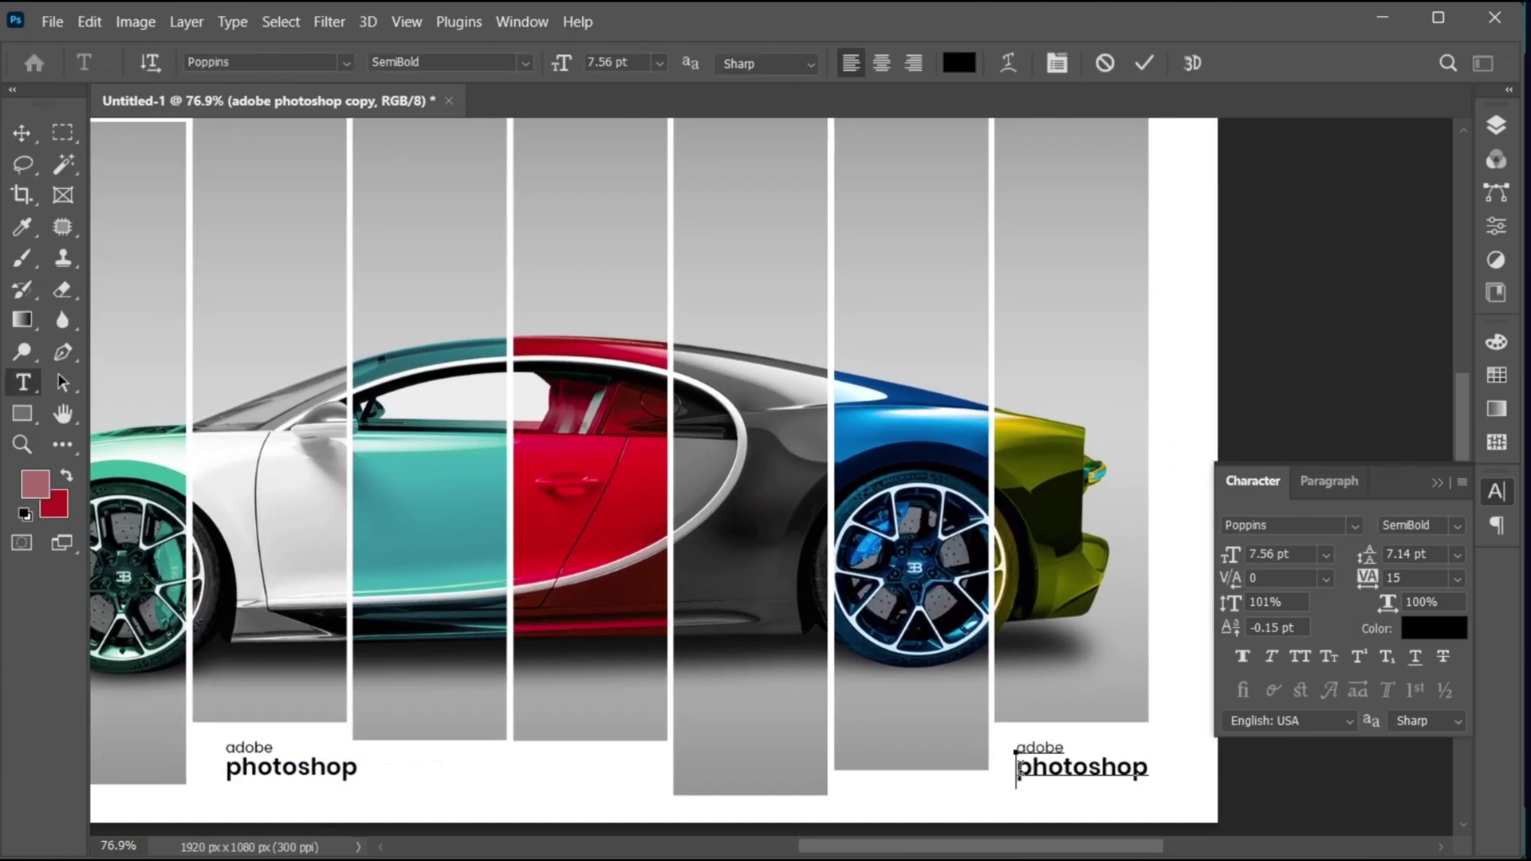
{"action": "key", "text": "BackSpace"}
{"action": "key", "text": "BackSpace"}
{"action": "key", "text": "BackSpace"}
{"action": "key", "text": "BackSpace"}
{"action": "key", "text": "BackSpace"}
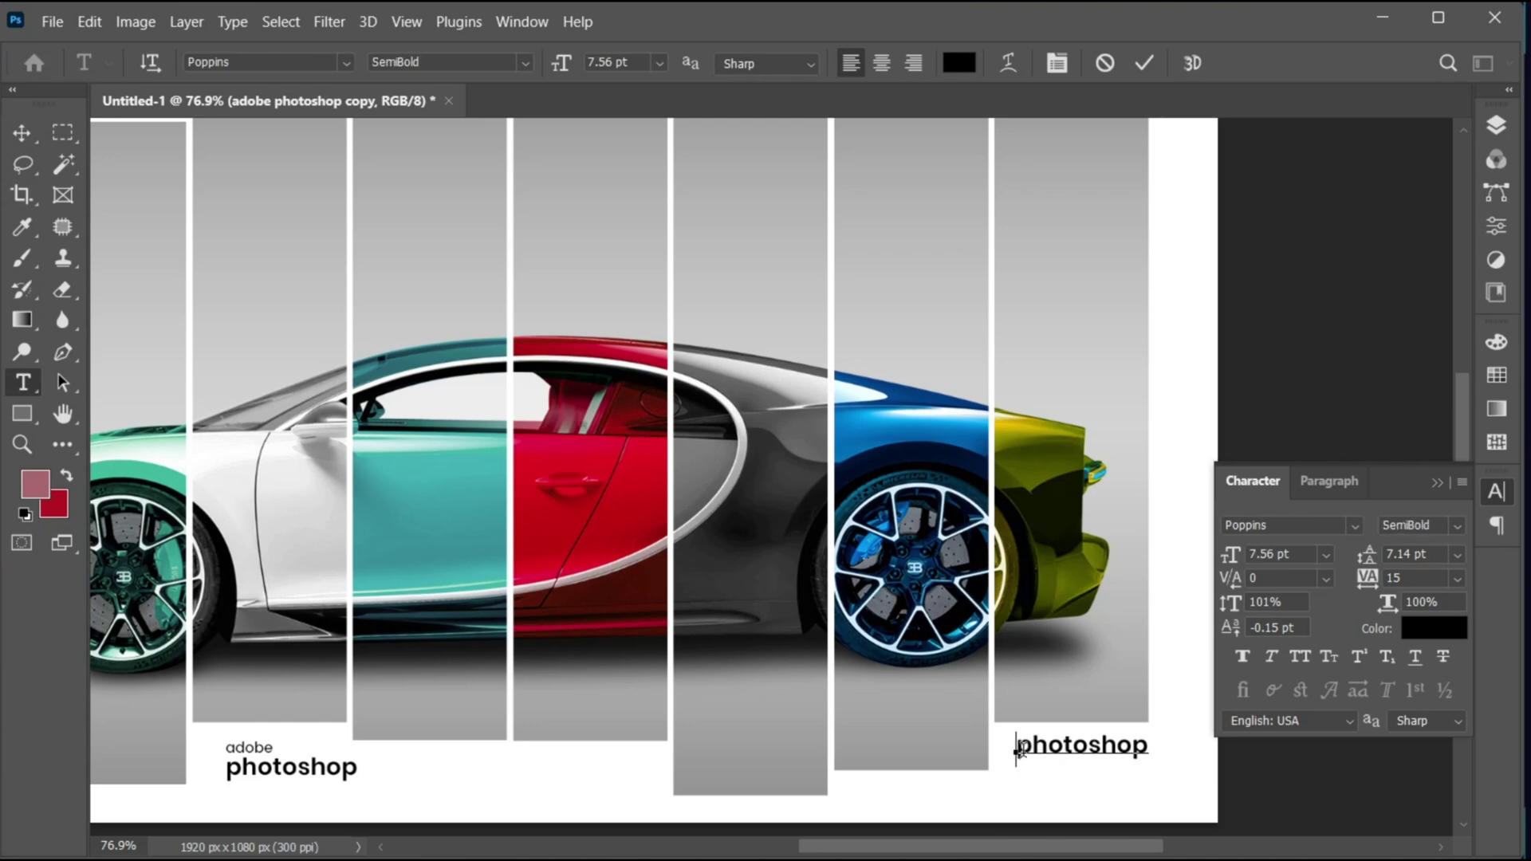
{"action": "left_click_drag", "start_coordinate": [1020, 747], "coordinate": [1169, 734]}
{"action": "type", "text": "jz graphics"}
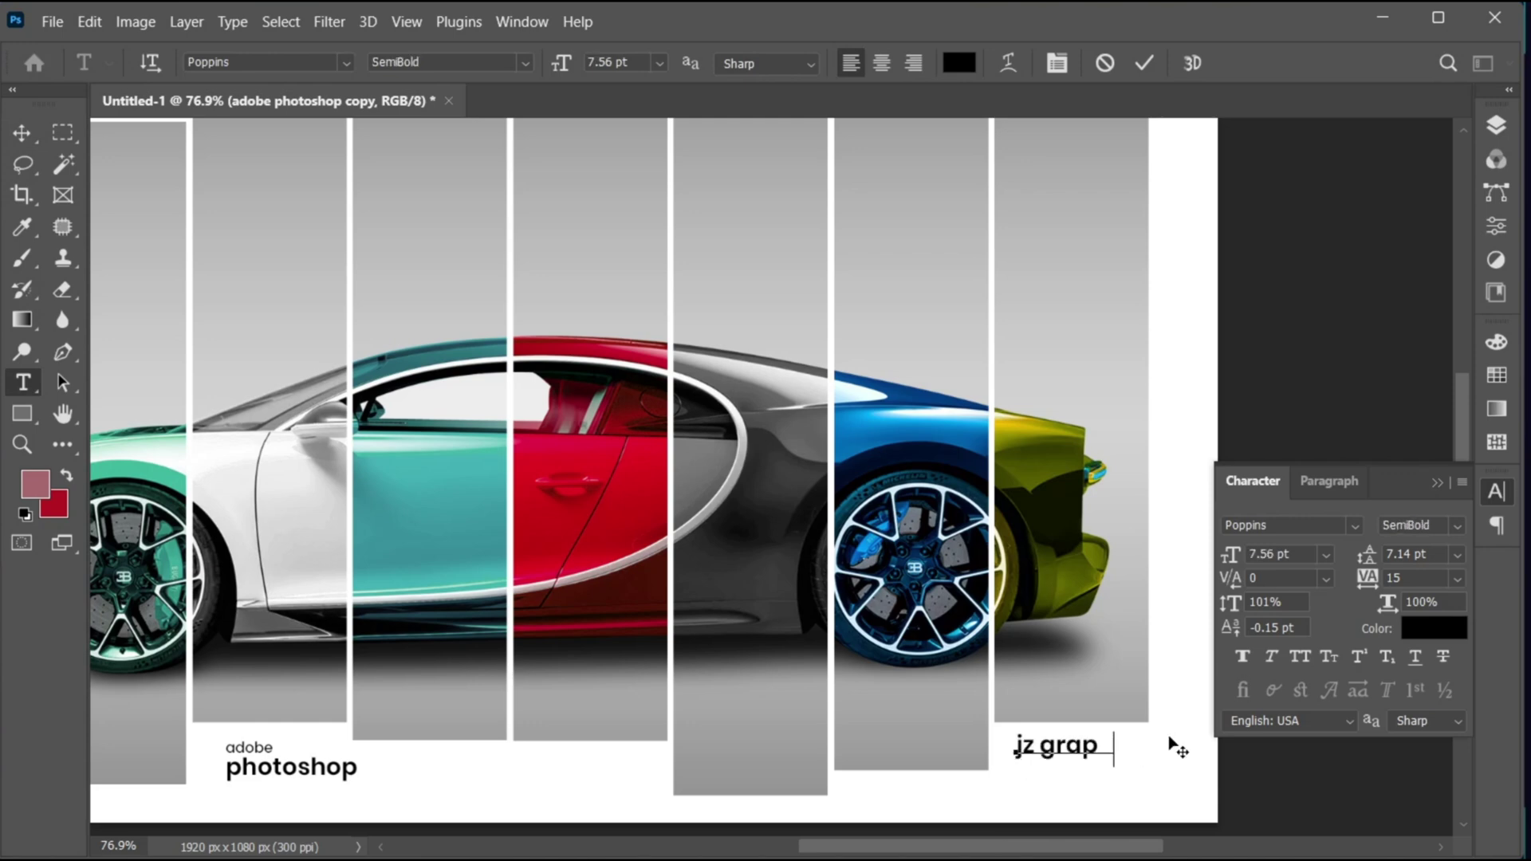
{"action": "key", "text": "ctrl+Return"}
Scale the "jz graphics" text down to about 6.61 pt and keep it positioned below the rightmost panel.
{"action": "key", "text": "v"}
{"action": "key", "text": "ctrl+t"}
{"action": "left_click_drag", "start_coordinate": [1153, 770], "coordinate": [1071, 758]}
{"action": "key", "text": "Return"}
Add a Lorem ipsum paragraph box below the fourth and fifth panels, set in Poppins Regular at 2 pt.
{"action": "left_click_drag", "start_coordinate": [486, 723], "coordinate": [536, 726]}
{"action": "key", "text": "t"}
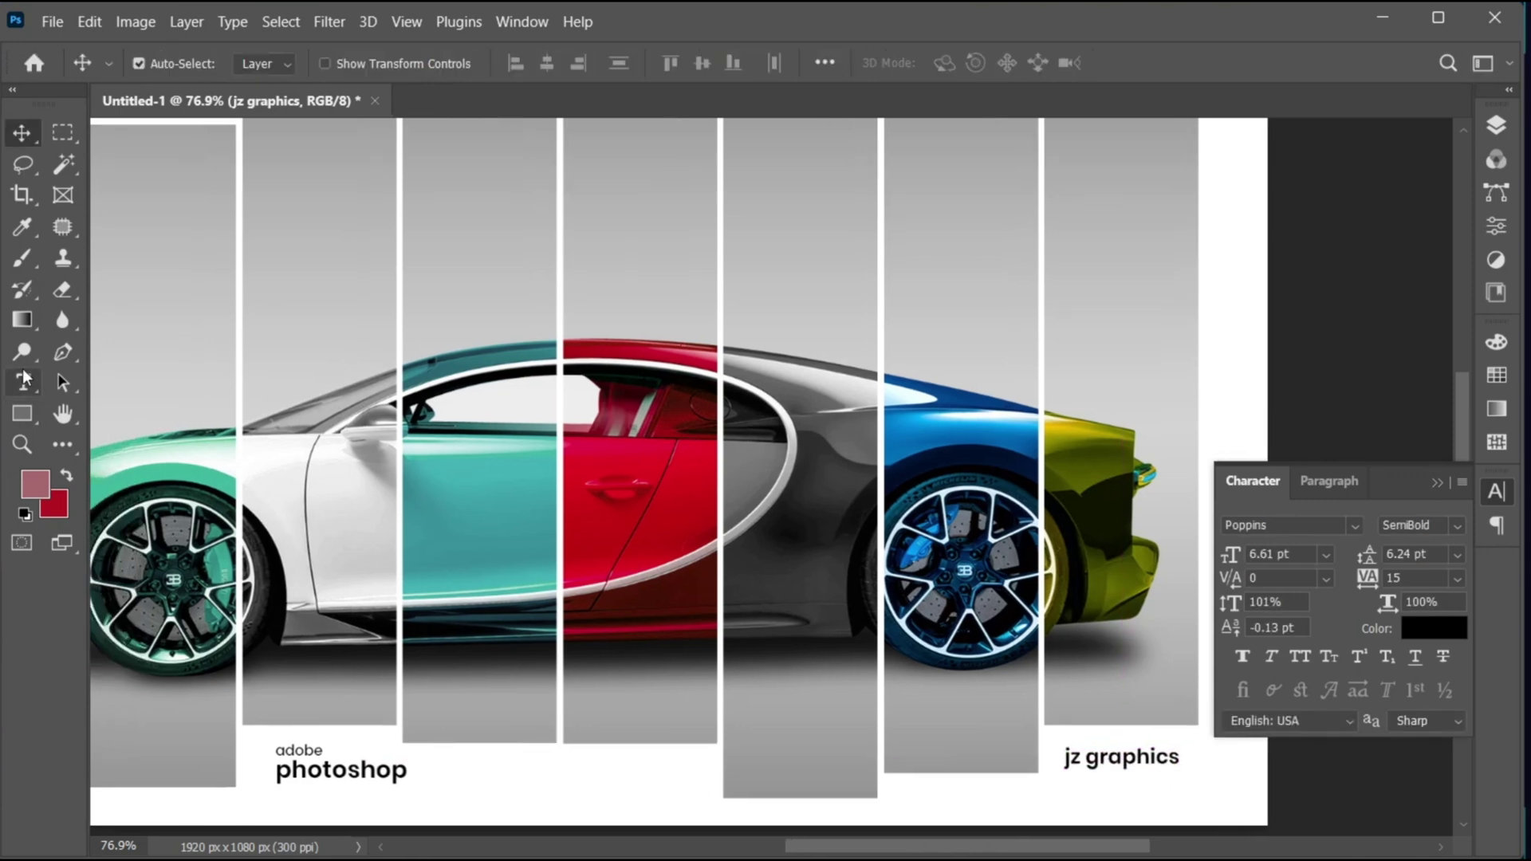
{"action": "left_click_drag", "start_coordinate": [441, 757], "coordinate": [715, 798]}
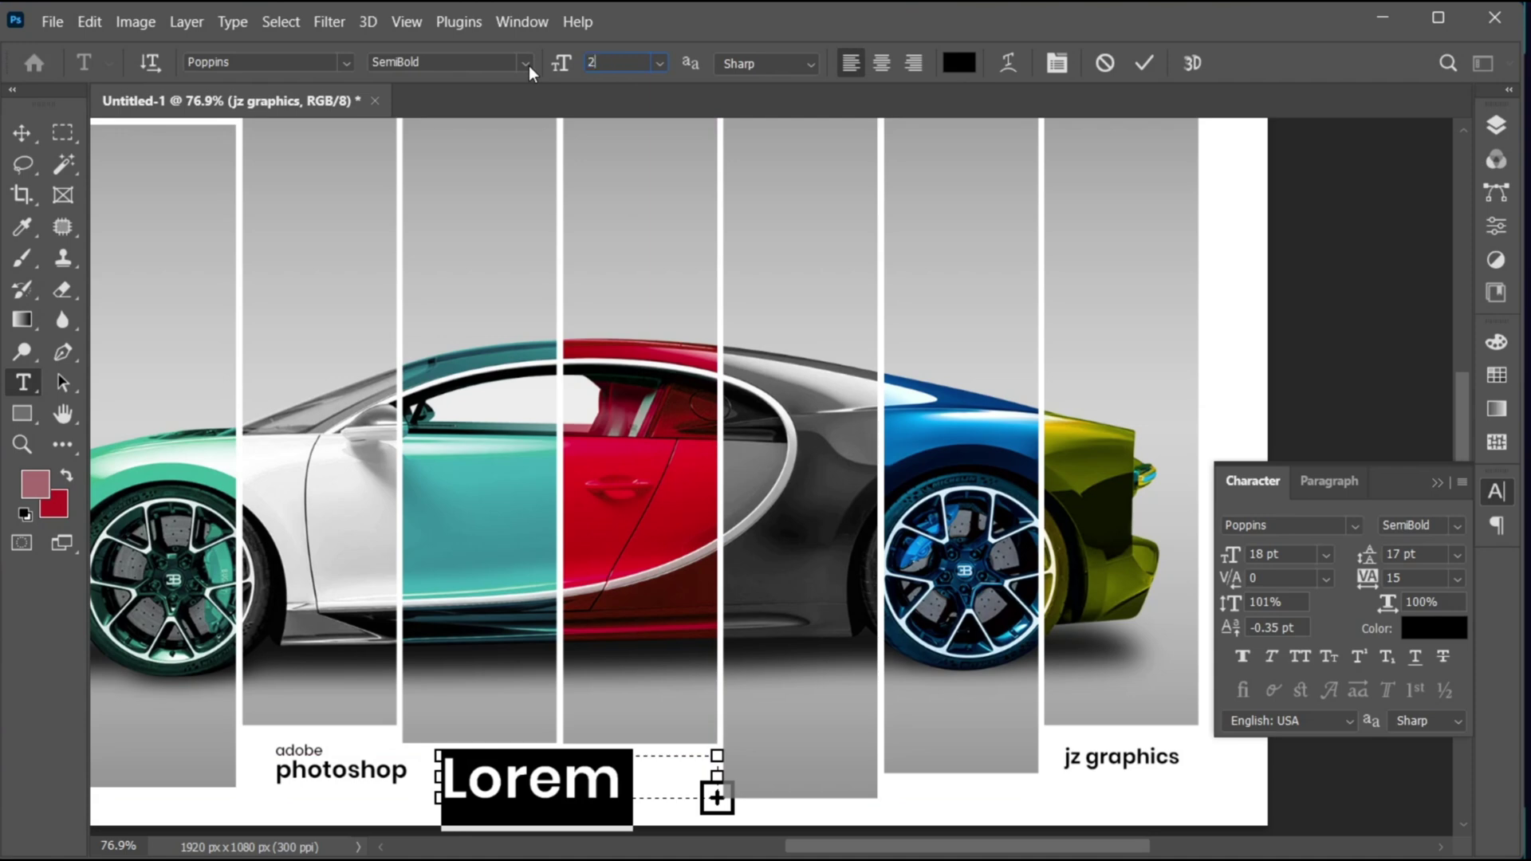
{"action": "type", "text": "2"}
{"action": "key", "text": "Return"}
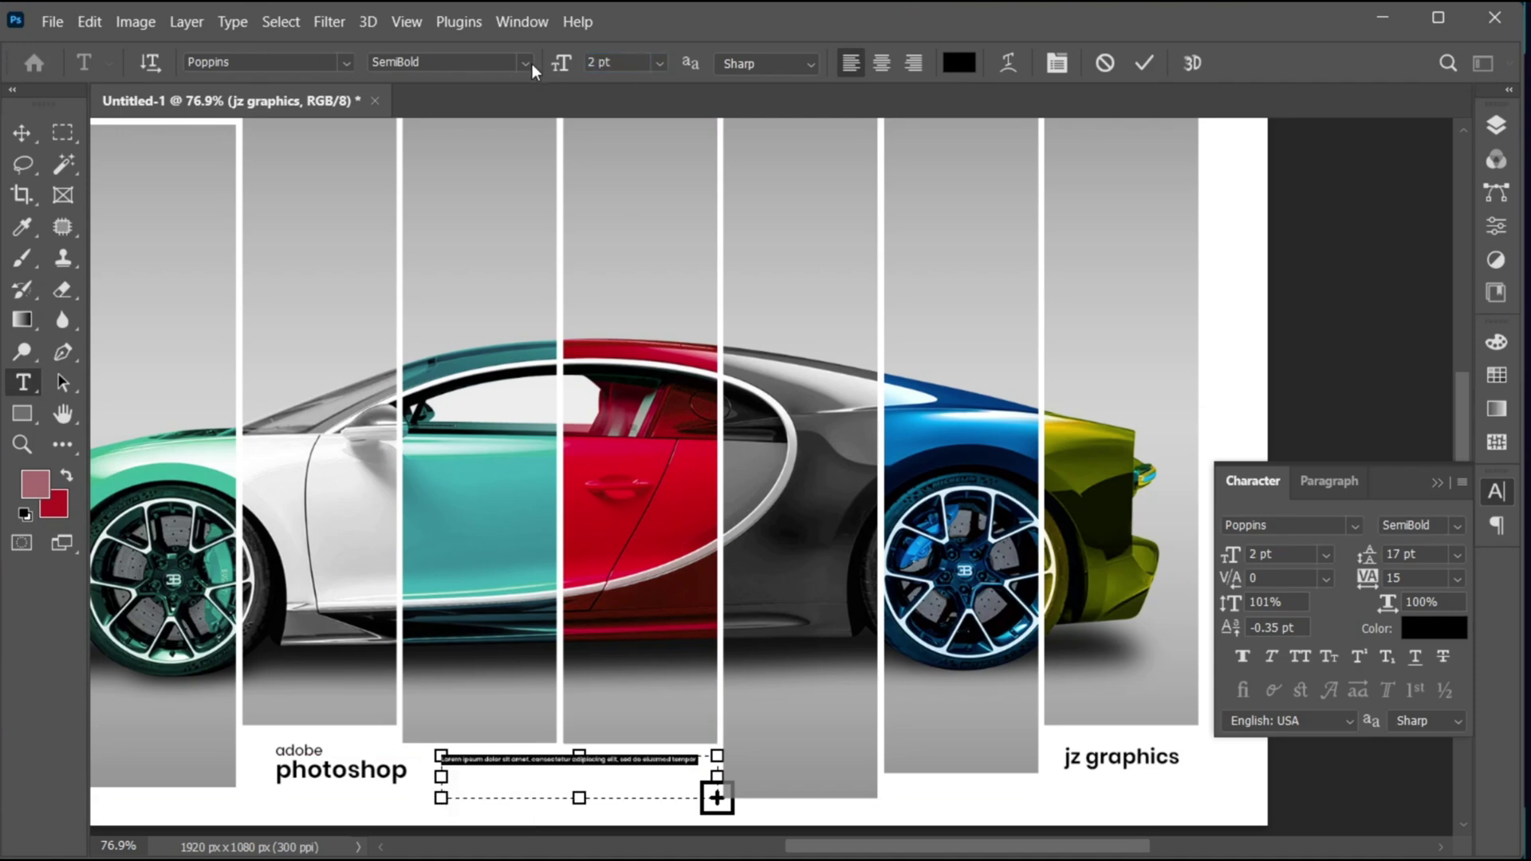
{"action": "left_click", "coordinate": [532, 66]}
{"action": "left_click", "coordinate": [519, 214]}
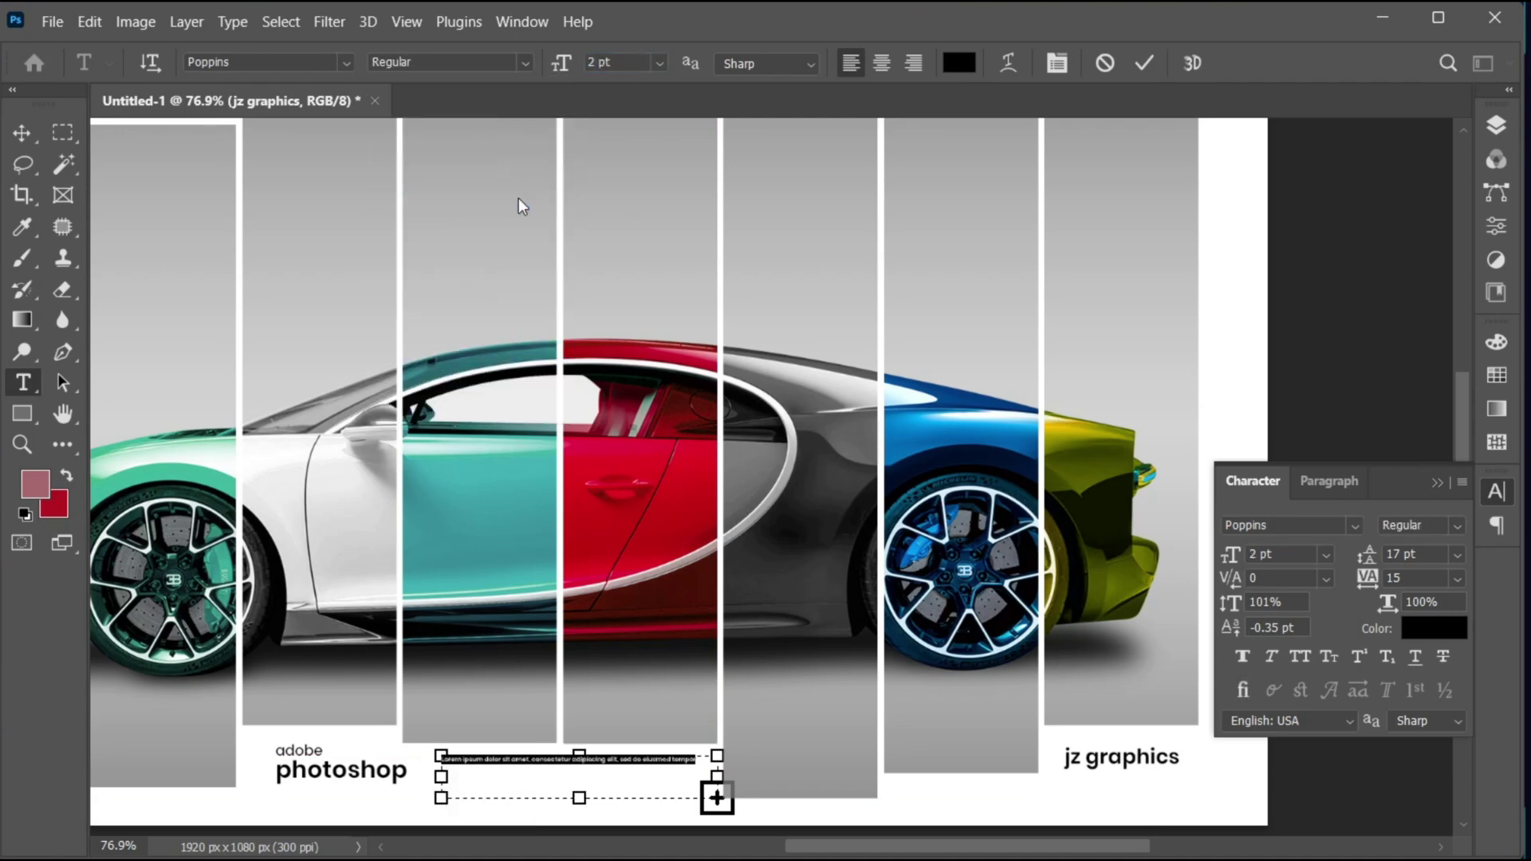
Set the leading of the Lorem ipsum paragraph to 2.3 pt.
{"action": "left_click", "coordinate": [1432, 554]}
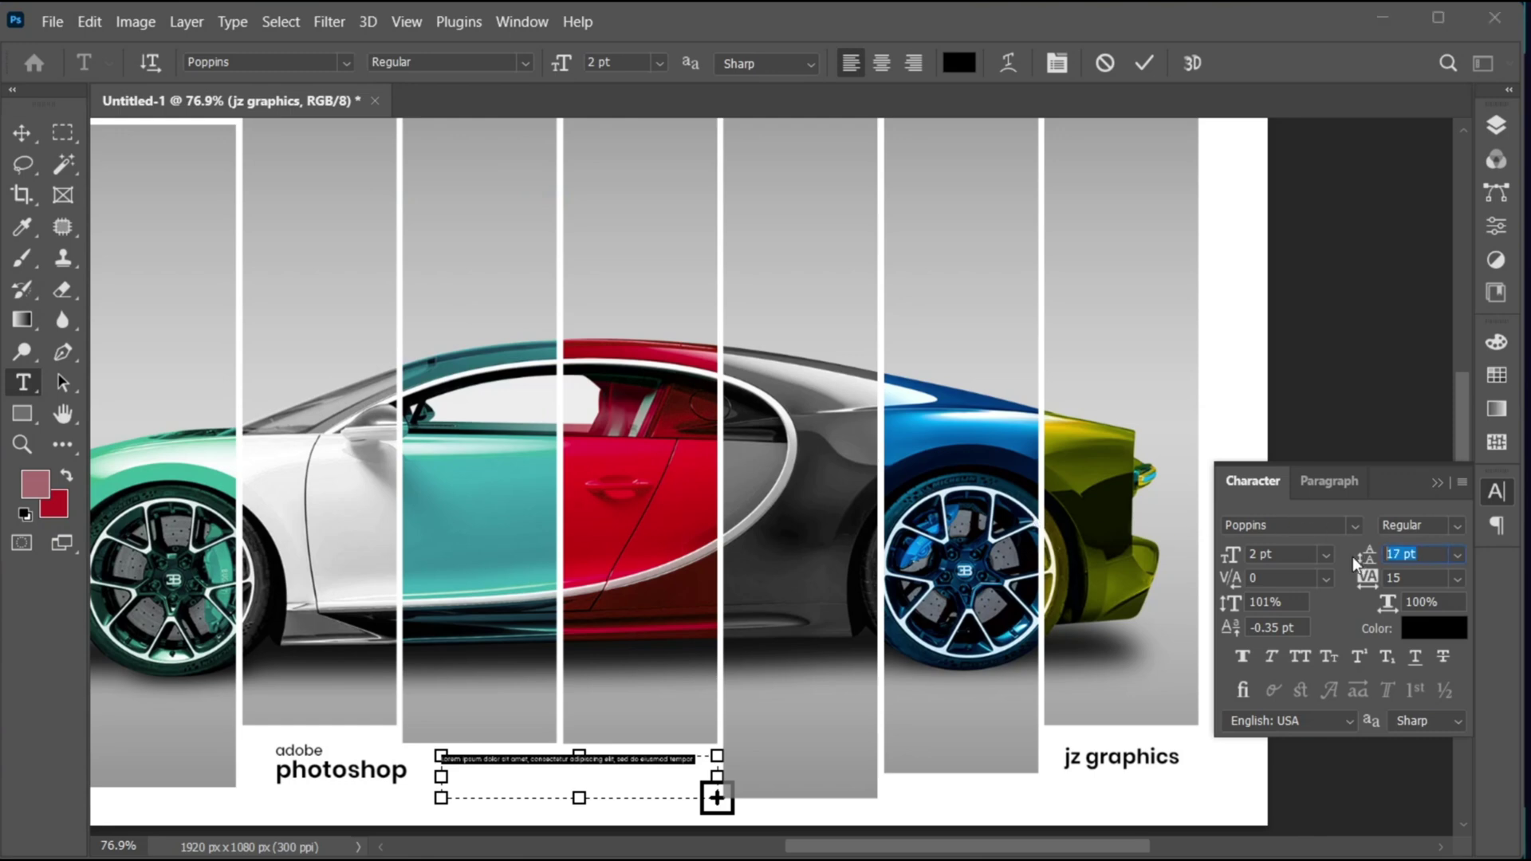
{"action": "type", "text": "3"}
{"action": "key", "text": "Return"}
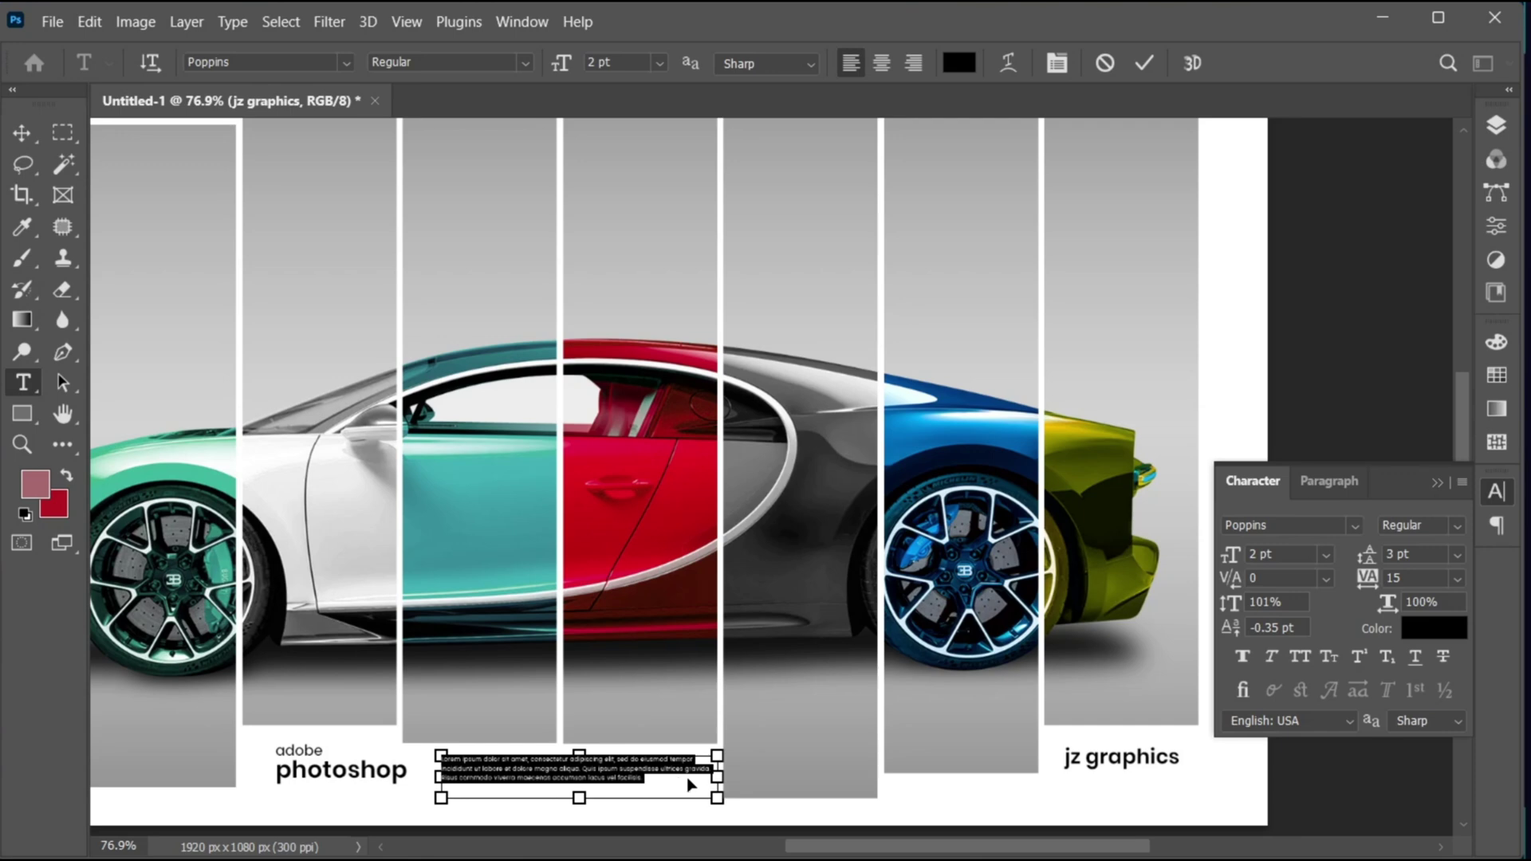
{"action": "key", "text": "Down"}
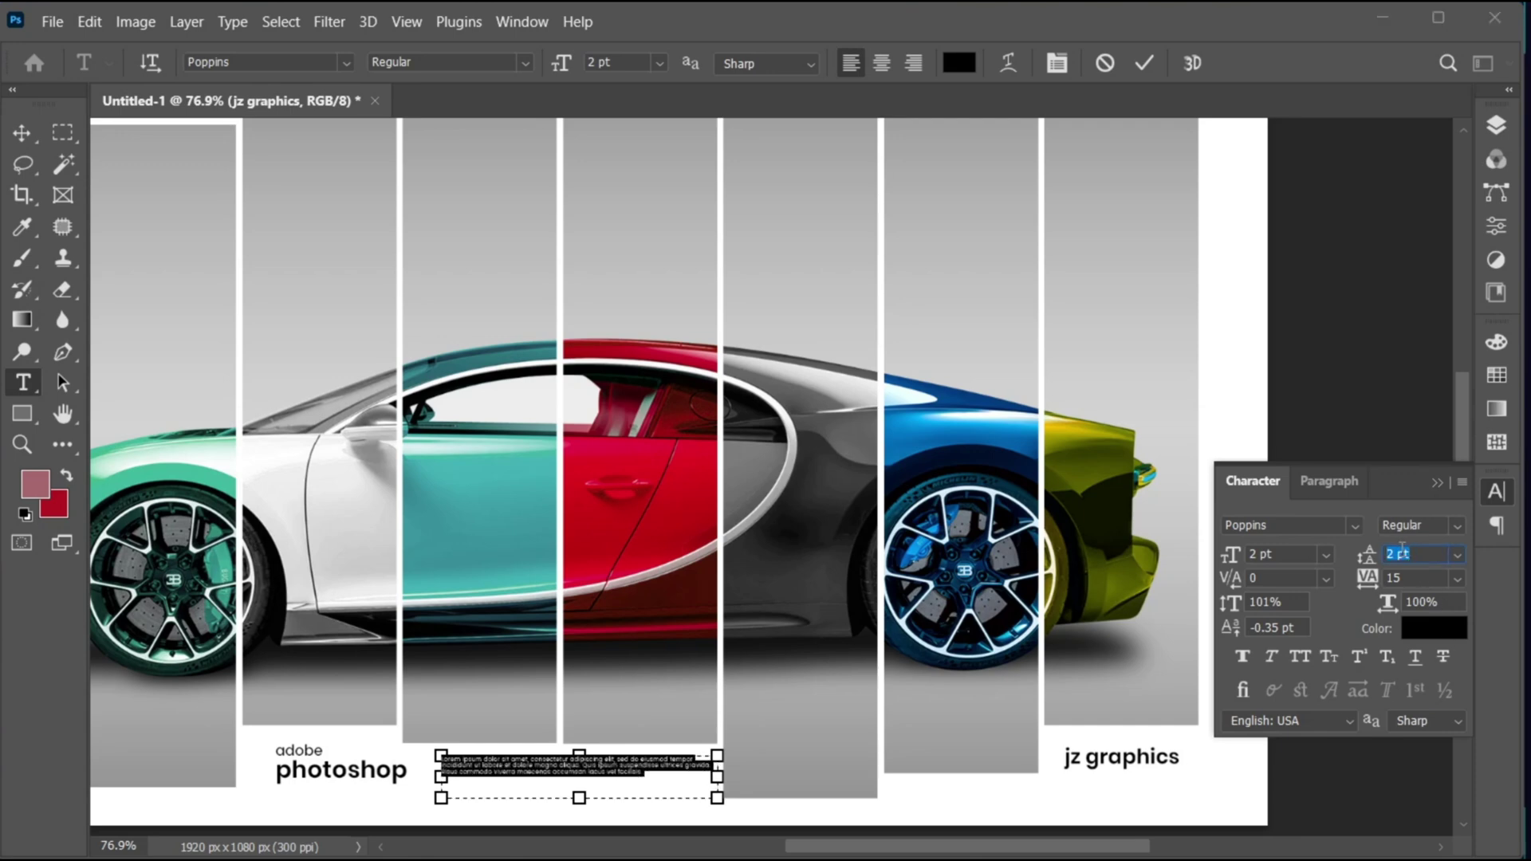
{"action": "type", "text": ".3"}
{"action": "key", "text": "Return"}
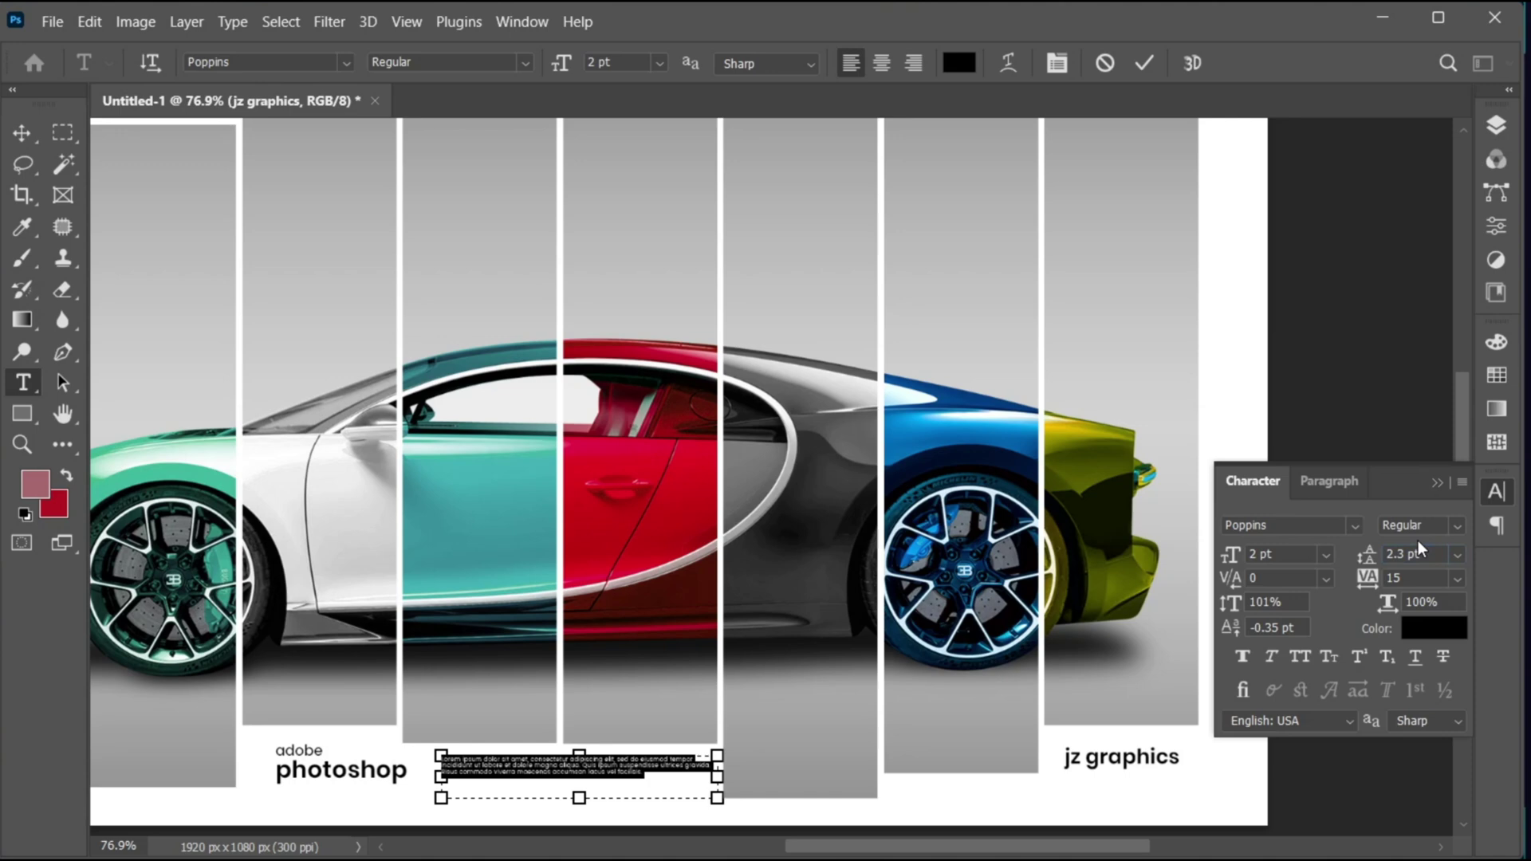
Paste a second copy of the placeholder text at the paragraph's end and set the whole paragraph's leading to 2.1 pt.
{"action": "left_click", "coordinate": [651, 773]}
{"action": "key", "text": "ctrl+v"}
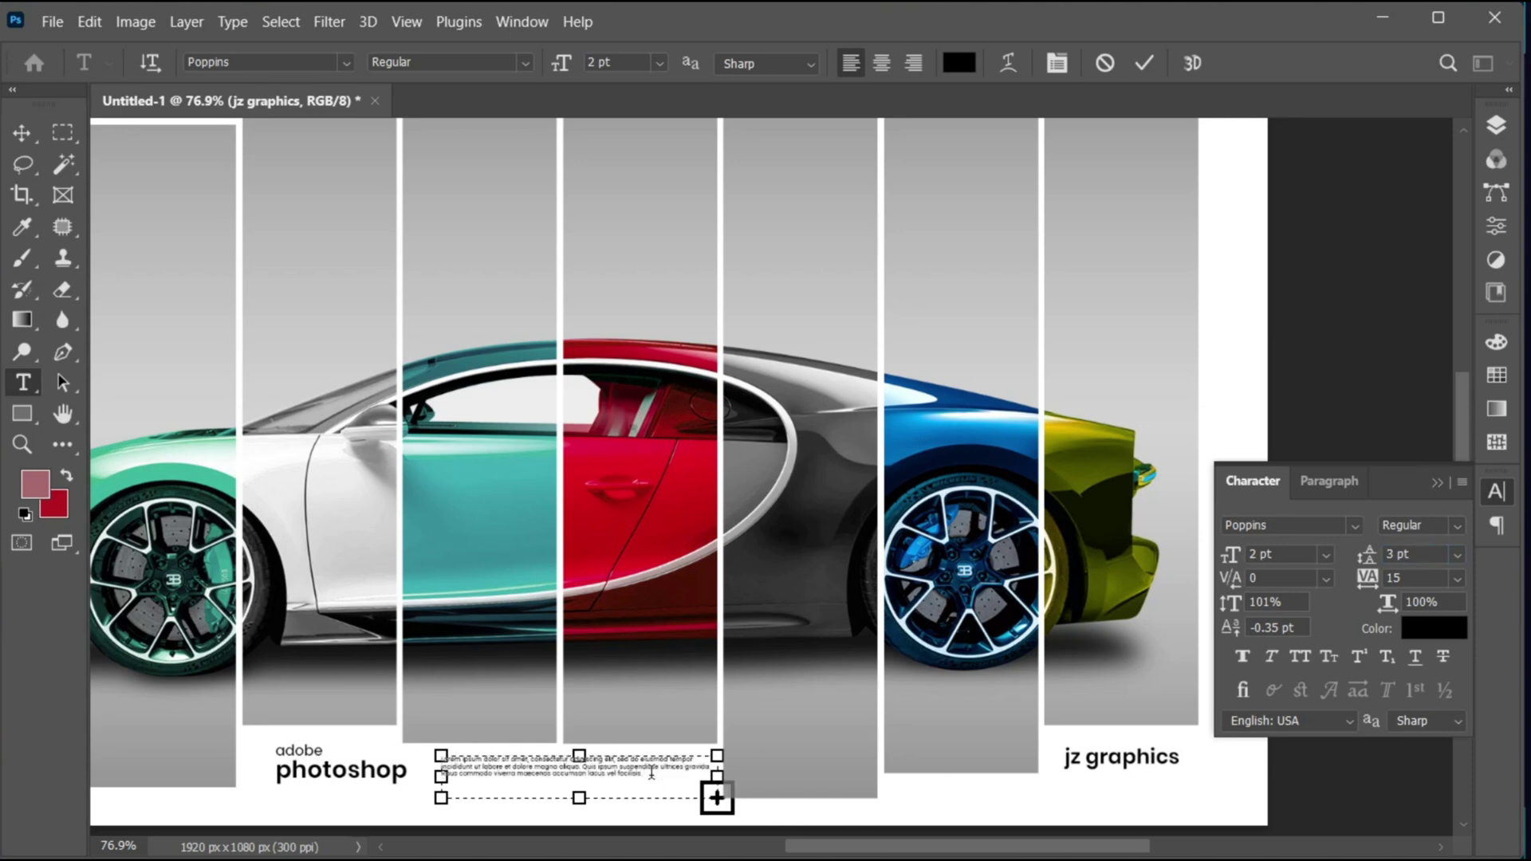
{"action": "left_click", "coordinate": [1416, 553]}
{"action": "key", "text": "Up"}
{"action": "key", "text": "Up"}
{"action": "key", "text": "Up"}
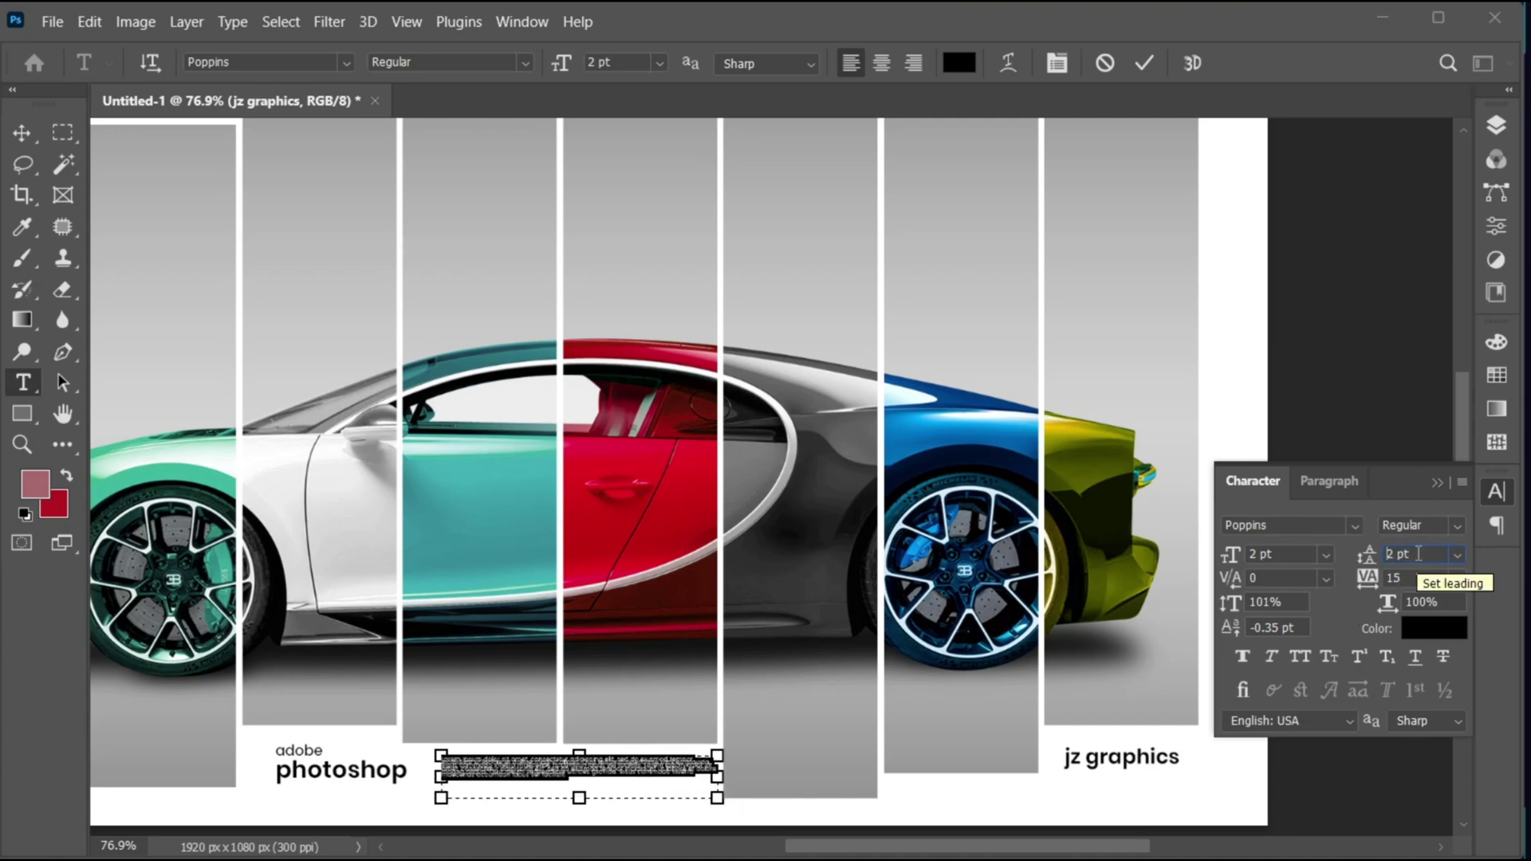
{"action": "key", "text": "Up"}
{"action": "key", "text": "Down"}
{"action": "left_click", "coordinate": [1399, 552]}
{"action": "type", "text": ".1"}
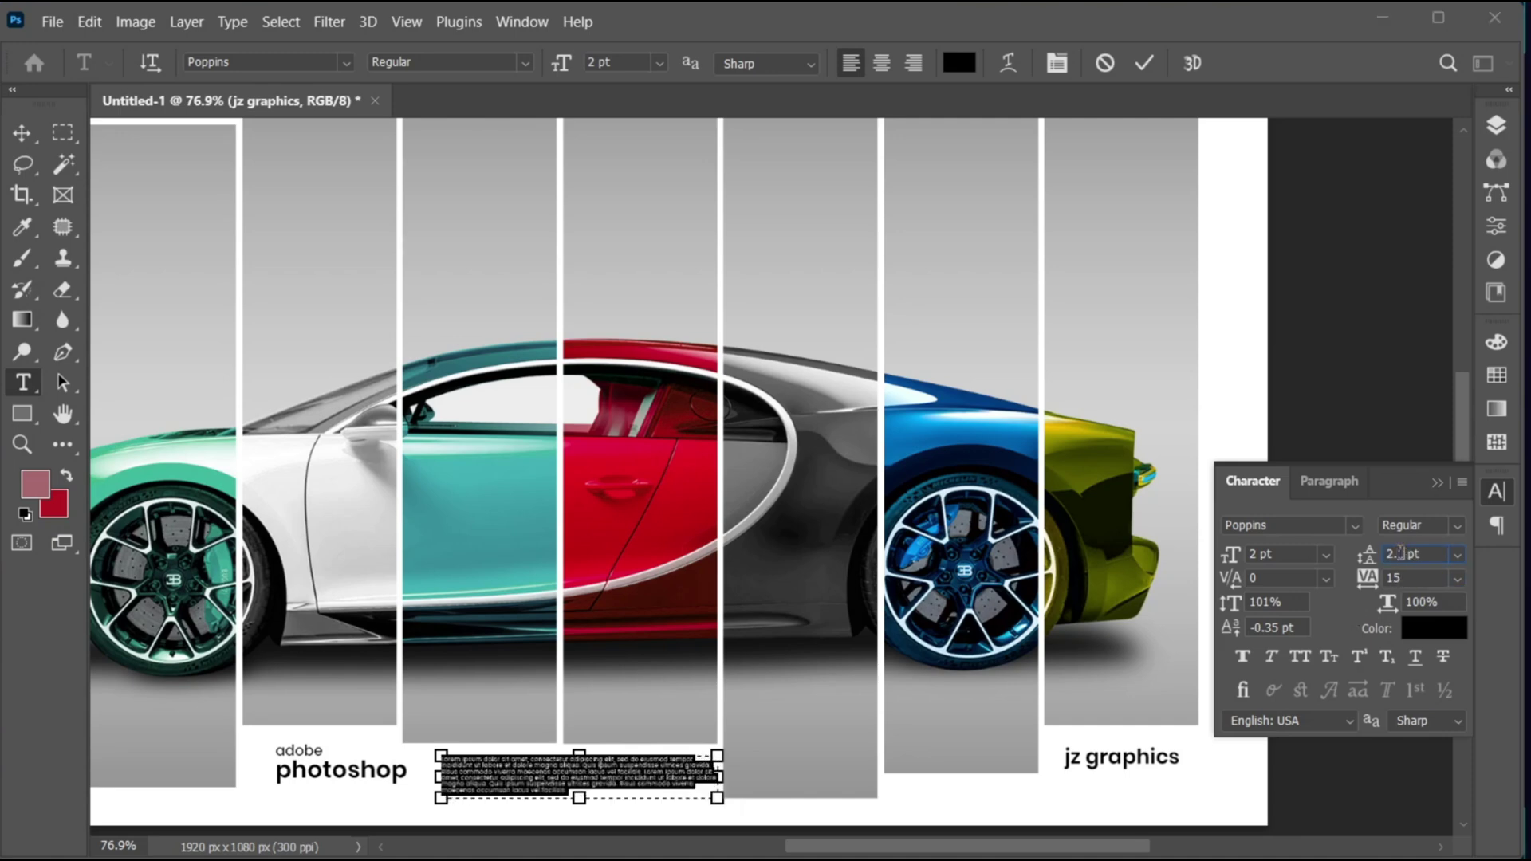
{"action": "key", "text": "Return"}
Right-align the Lorem ipsum paragraph and nudge it slightly left below the fourth and fifth panels, closing the character settings.
{"action": "left_click", "coordinate": [915, 67]}
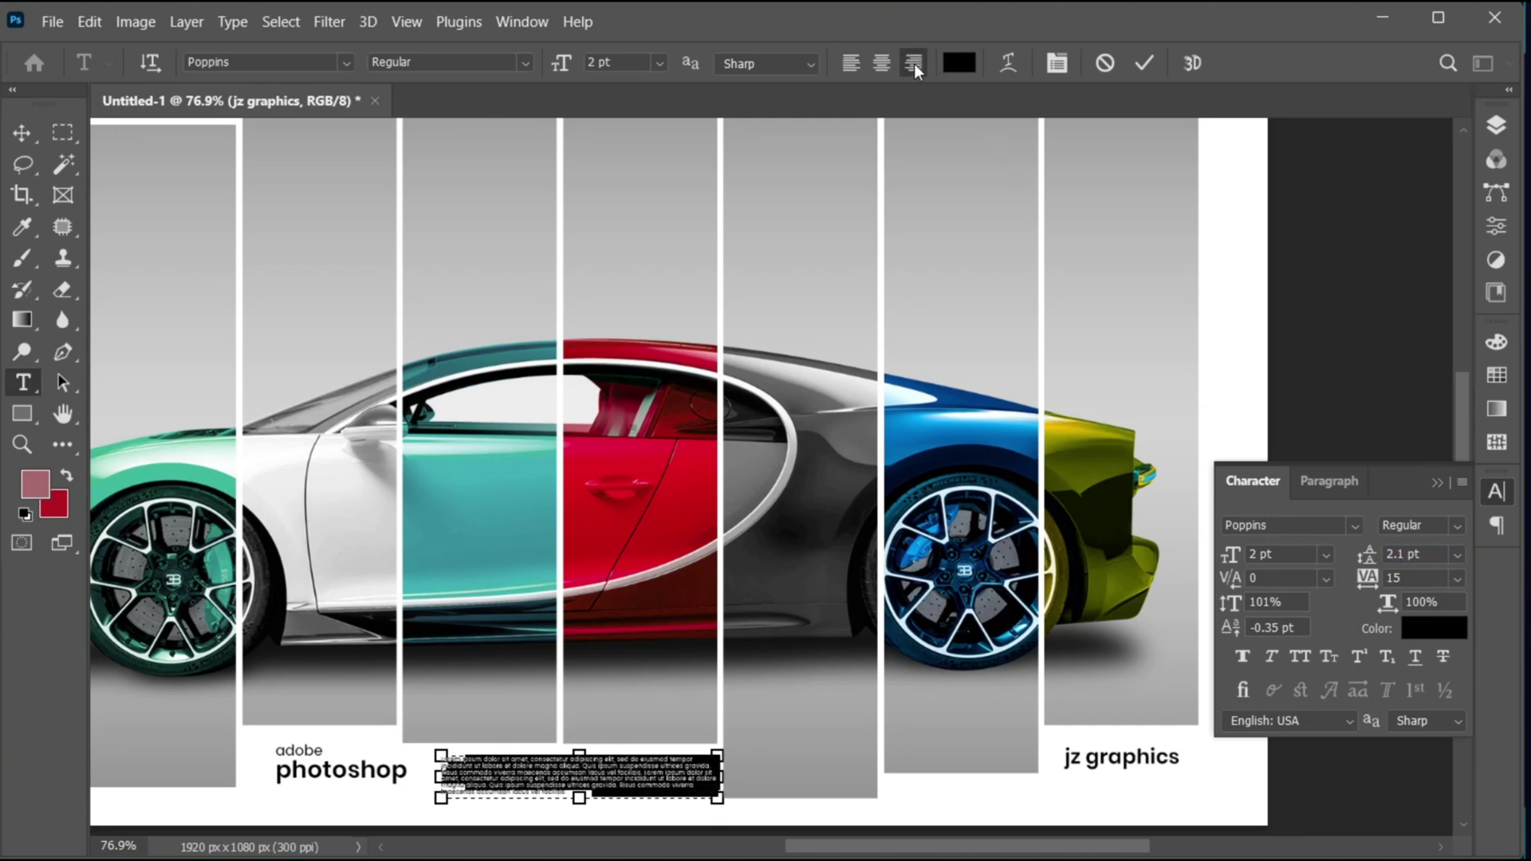
{"action": "key", "text": "ctrl+Return"}
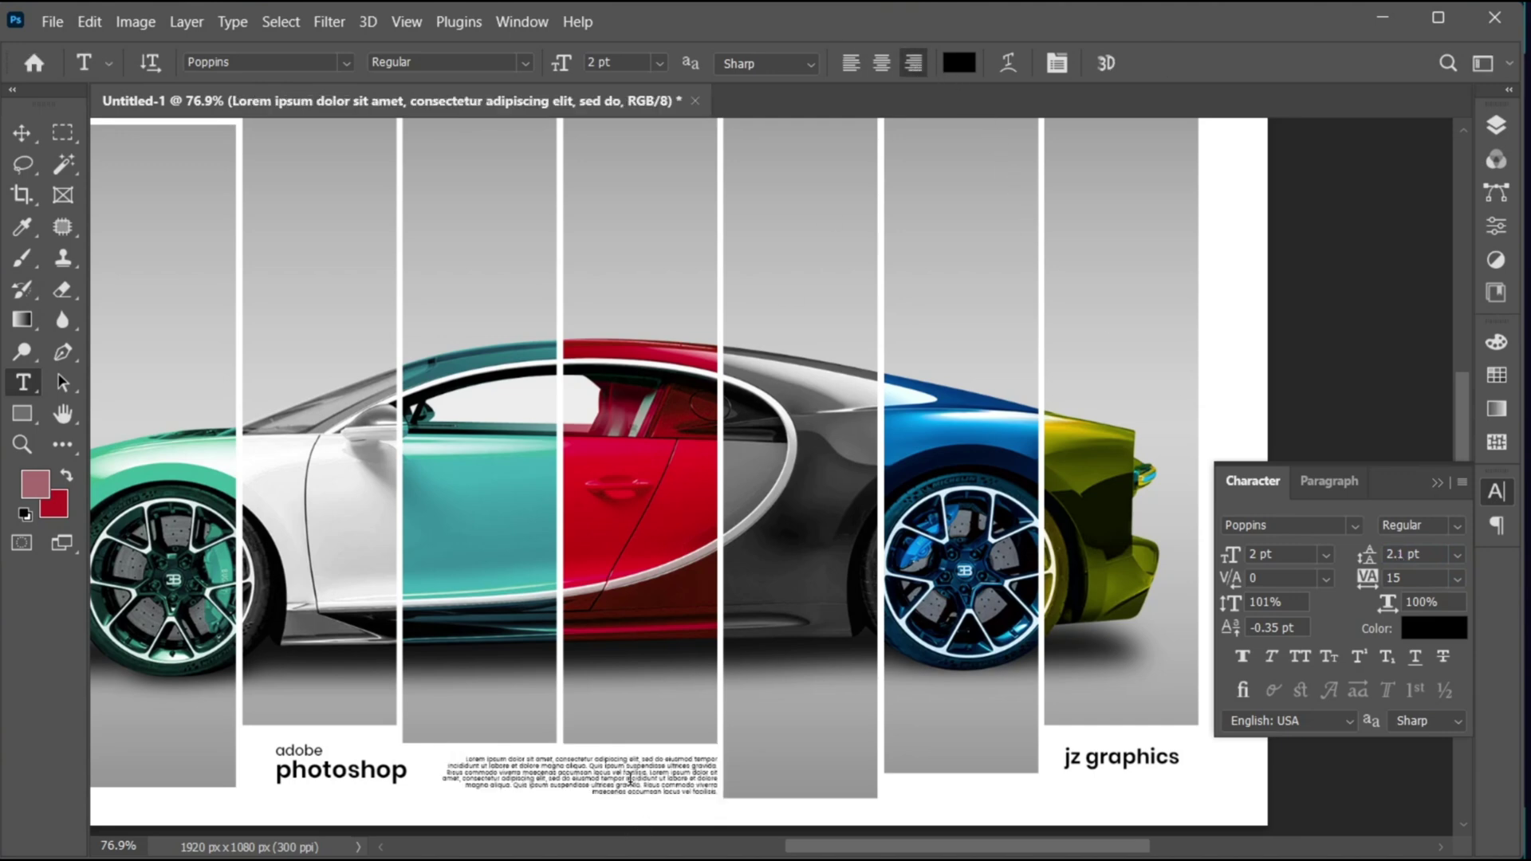
{"action": "key", "text": "v"}
{"action": "left_click_drag", "start_coordinate": [635, 786], "coordinate": [630, 785]}
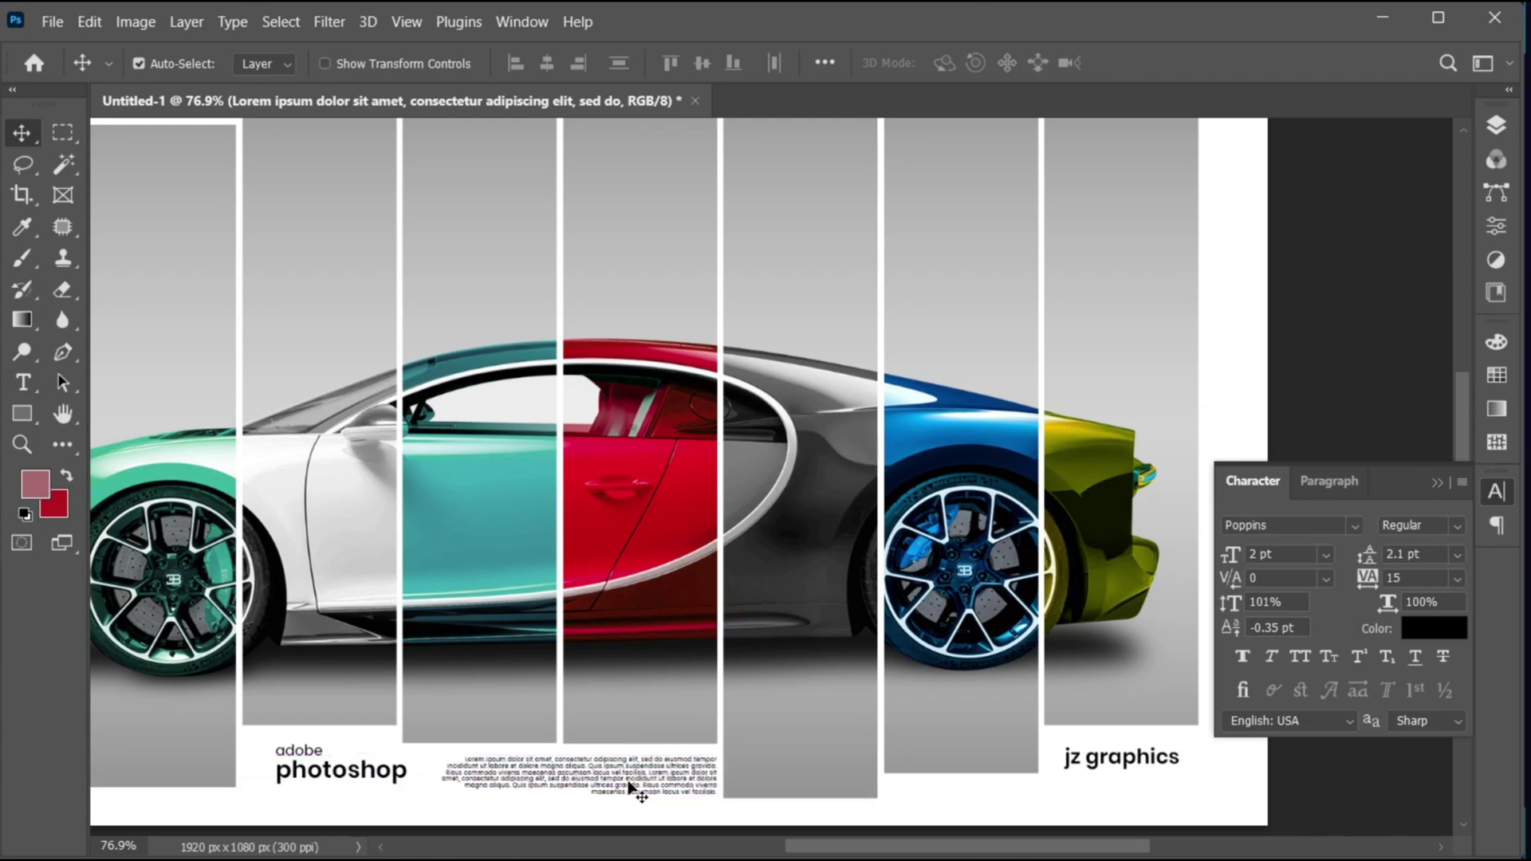
{"action": "key", "text": "Left"}
{"action": "key", "text": "Left"}
{"action": "key", "text": "Left"}
{"action": "key", "text": "Left"}
{"action": "key", "text": "Left"}
{"action": "key", "text": "Left"}
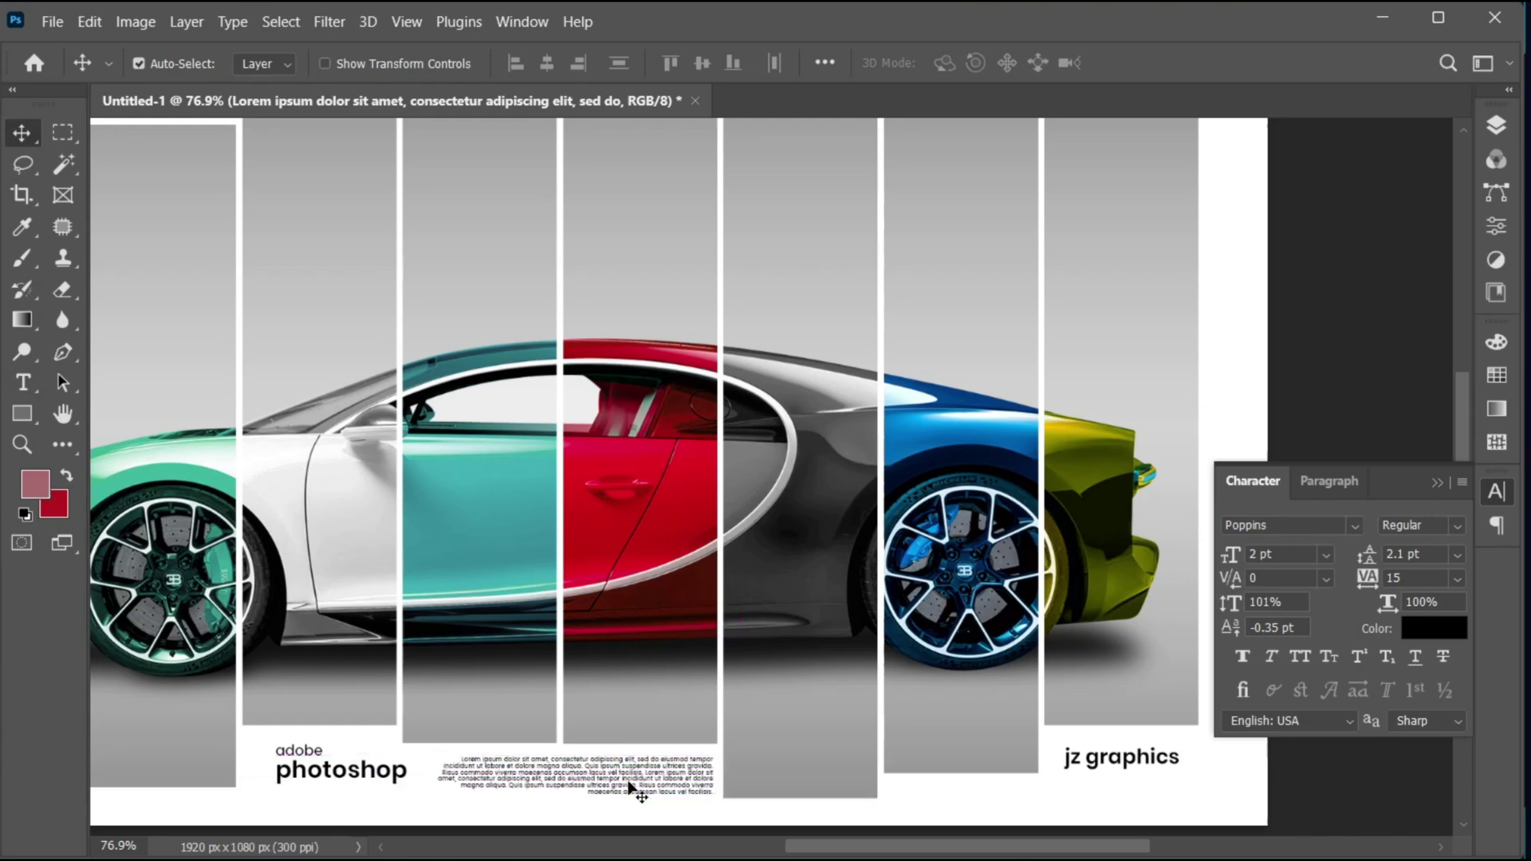
{"action": "scroll", "coordinate": [630, 786], "scroll_direction": "down", "scroll_amount": 1}
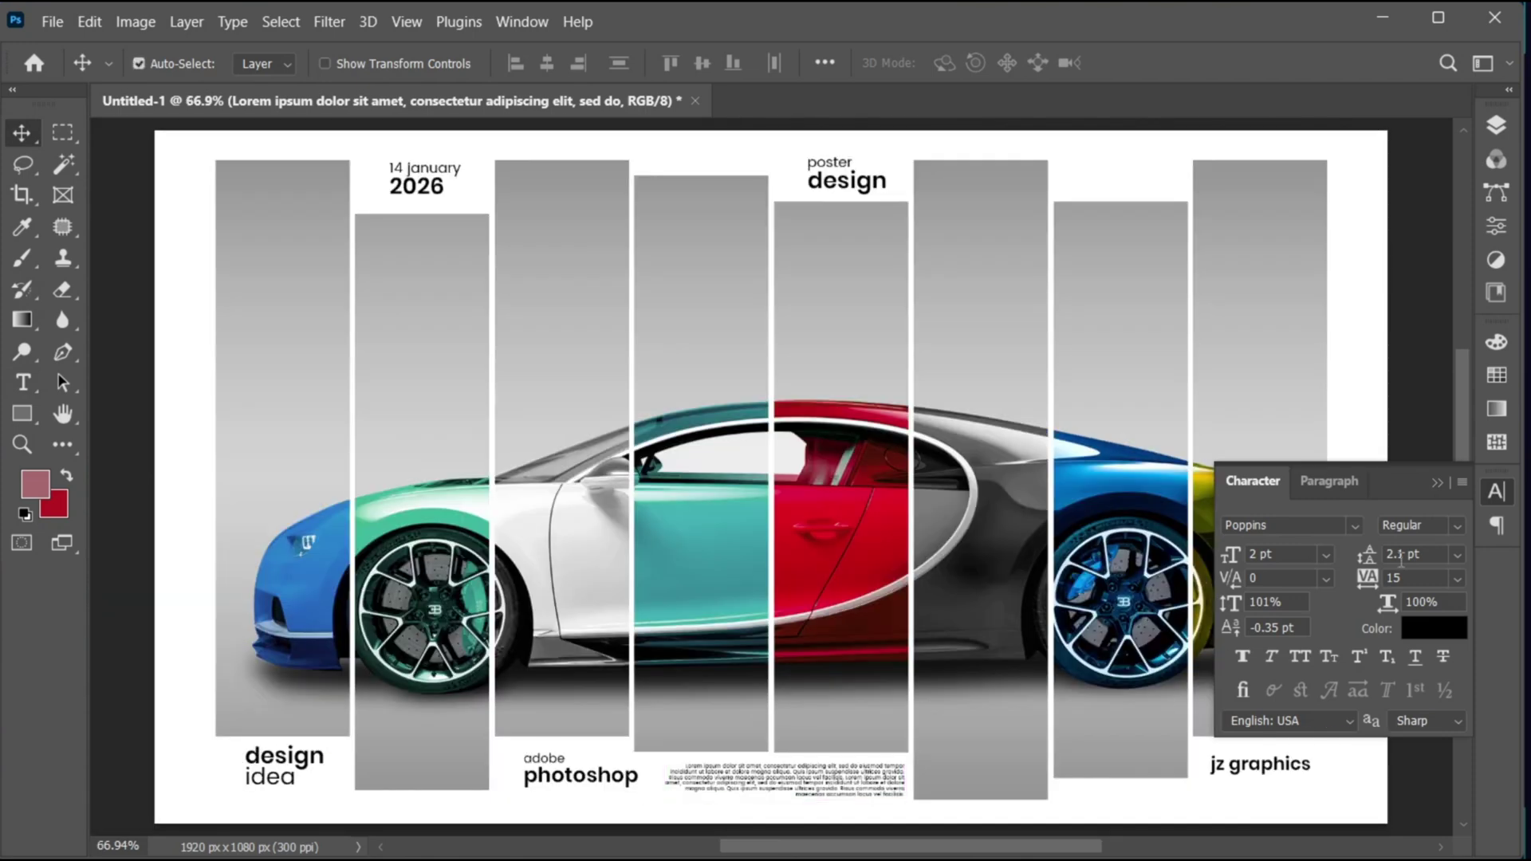
{"action": "left_click", "coordinate": [1435, 480]}
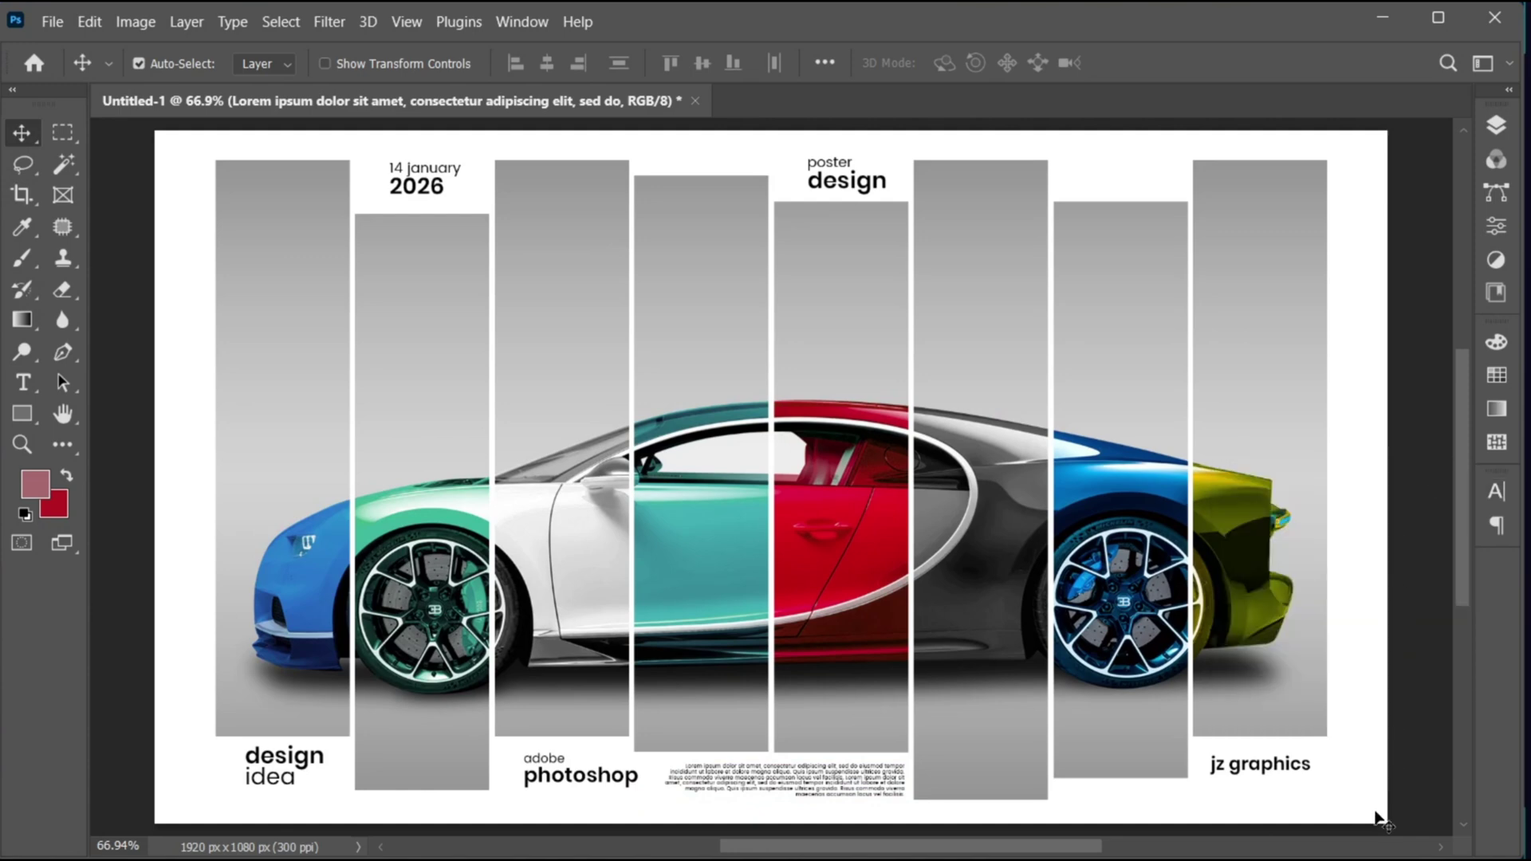